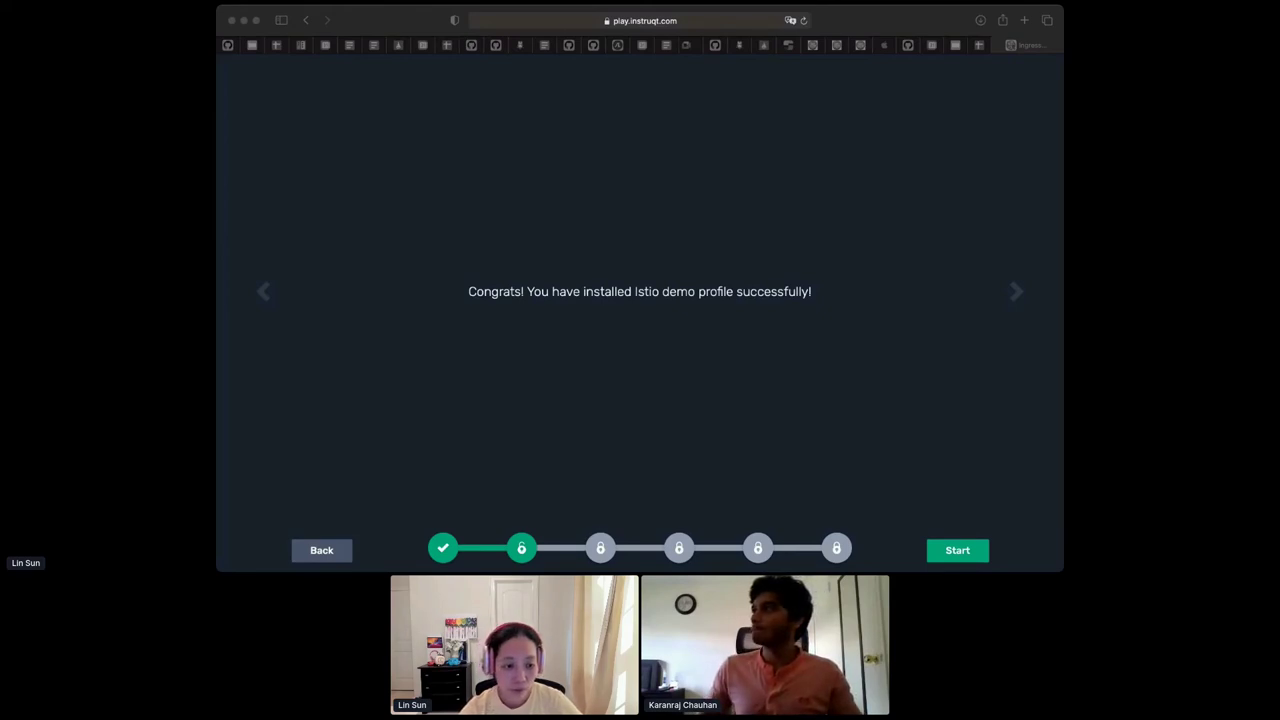
# - Start the Istio Ingress Gateway lab that follows the completed Istio installation lab
pyautogui.click(640, 318)
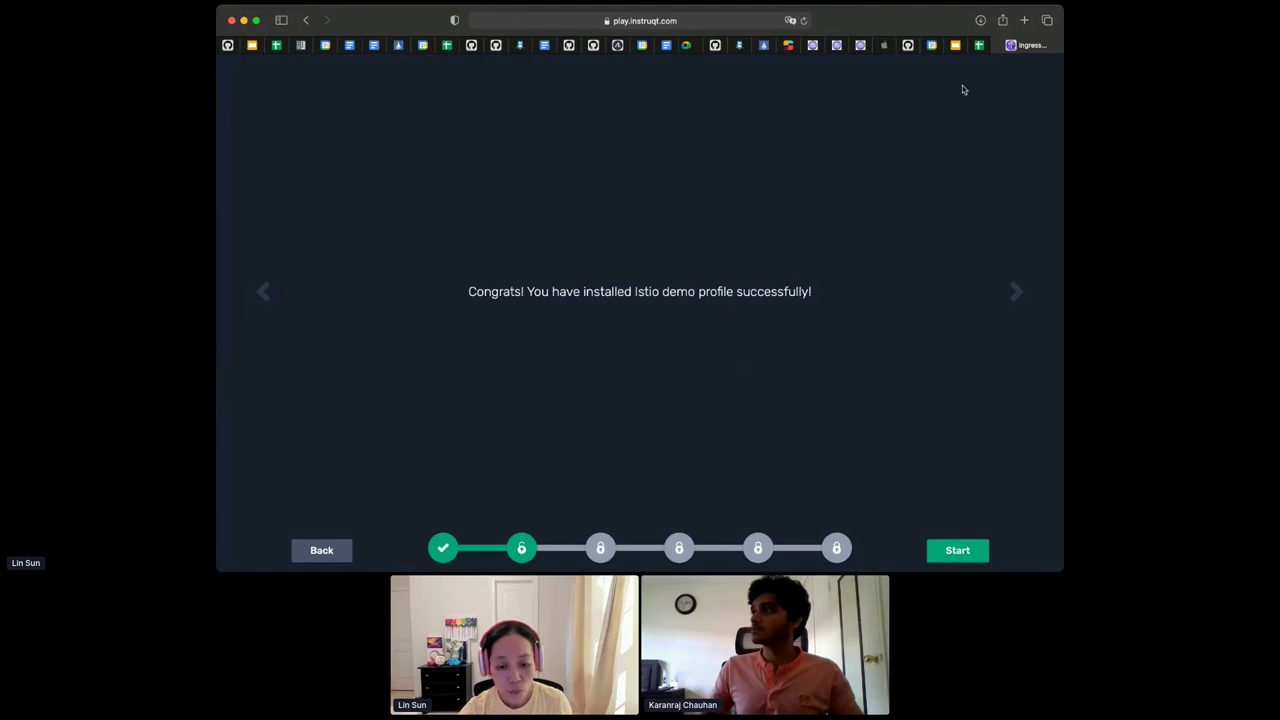
pyautogui.click(950, 552)
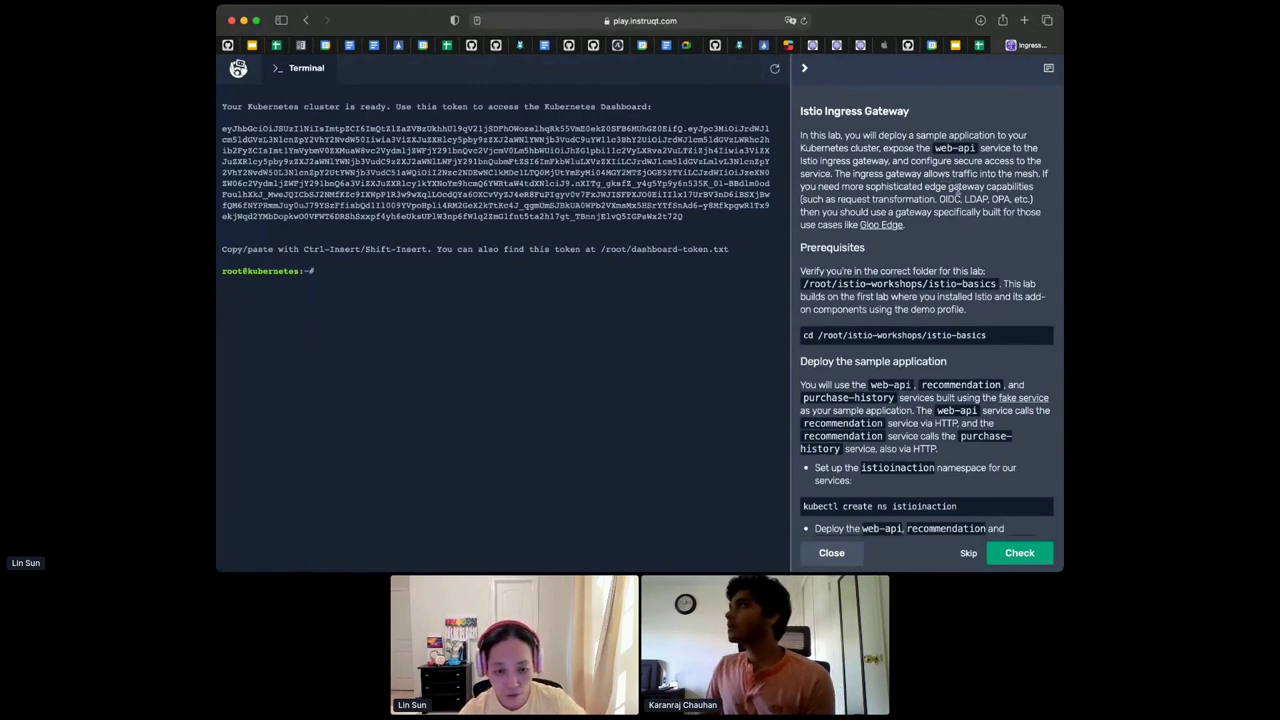
pyautogui.moveTo(1061, 486); pyautogui.dragTo(1106, 486)
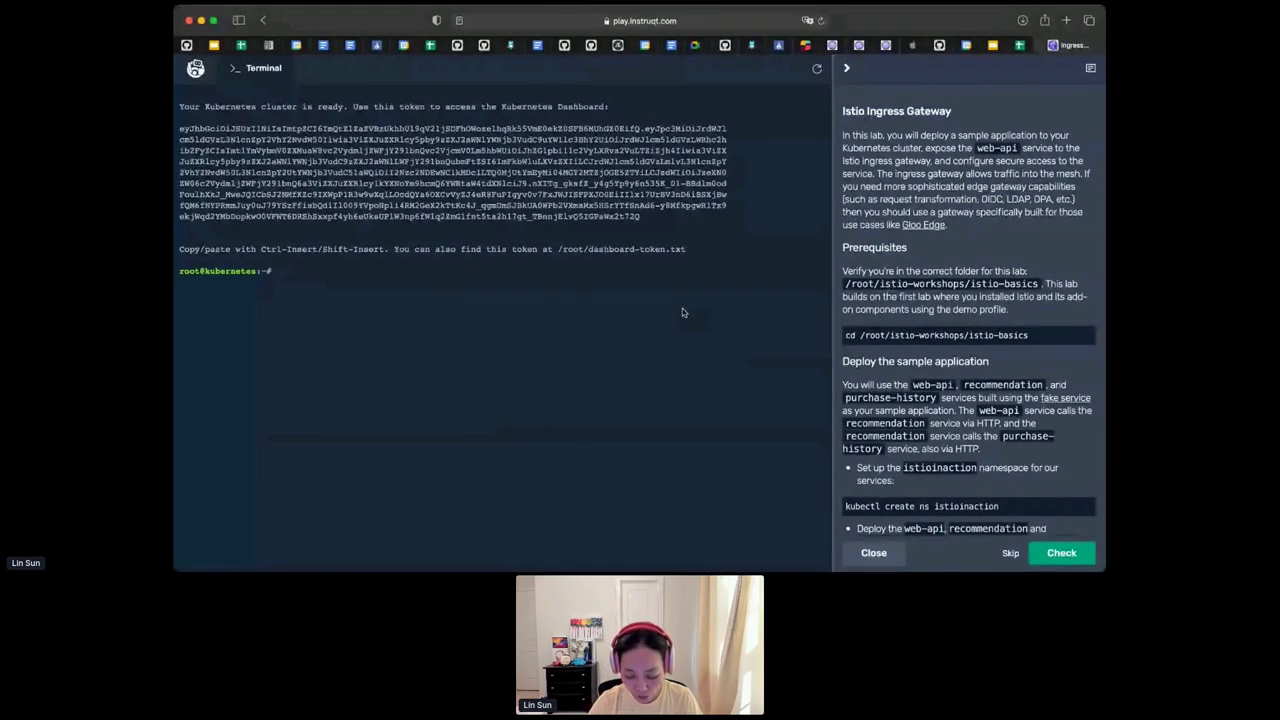
# - Print the current working directory and change to the lab folder /root/istio-workshops/istio-basics
pyautogui.write('pwd')
pyautogui.press('Return')
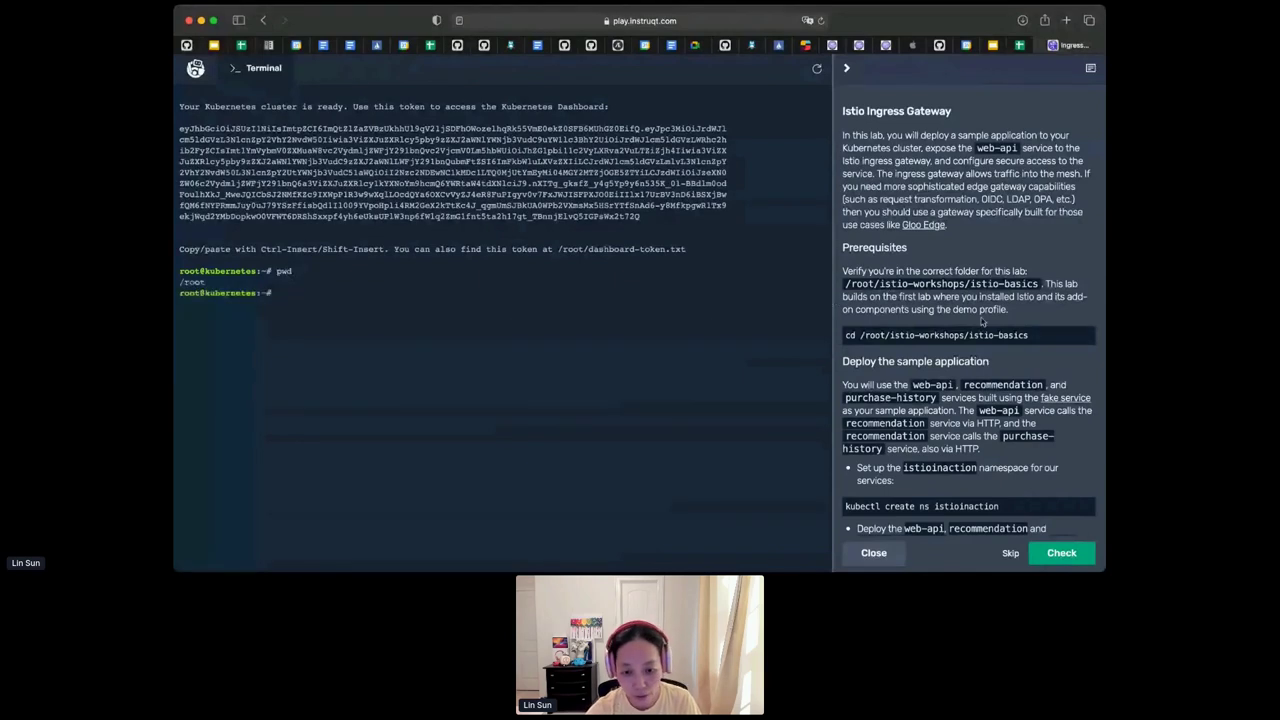
pyautogui.click(1088, 340)
pyautogui.press('super+v')
pyautogui.press('Return')
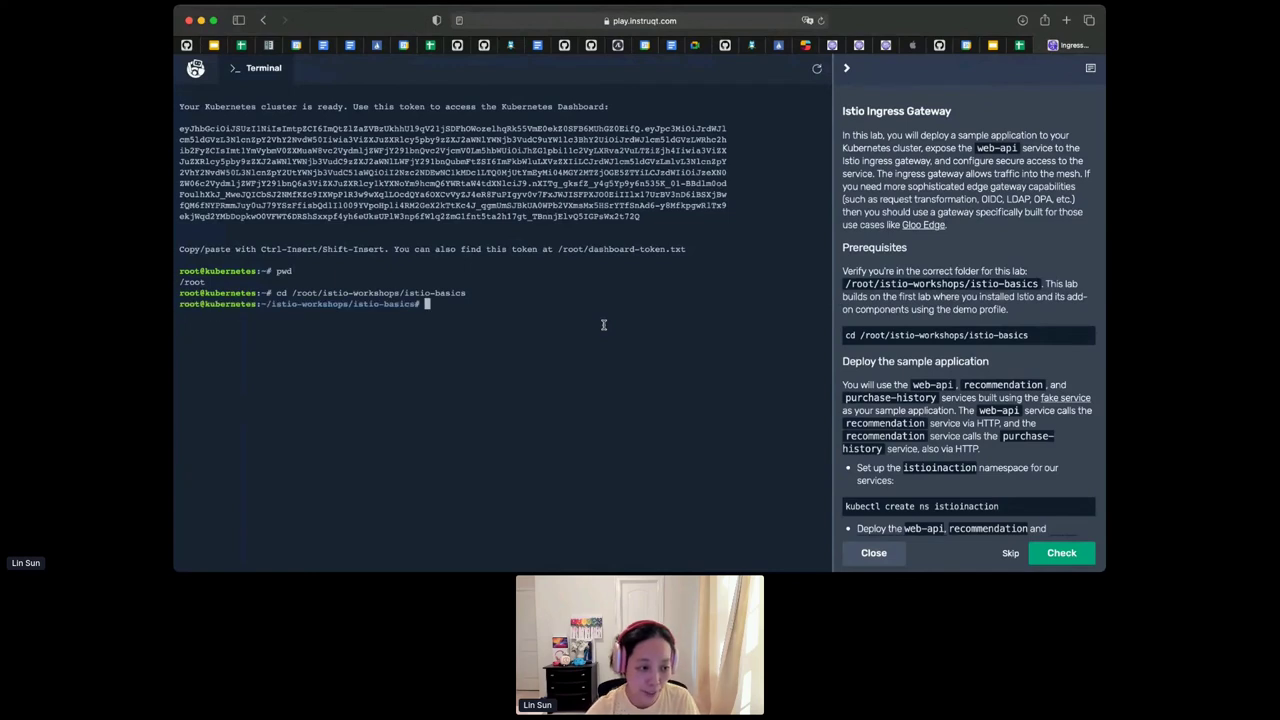
# - Create the istioinaction namespace with kubectl, using the command from the lab's sample application instructions
pyautogui.scroll(-2, 928, 358)
pyautogui.scroll(-1, 929, 358)
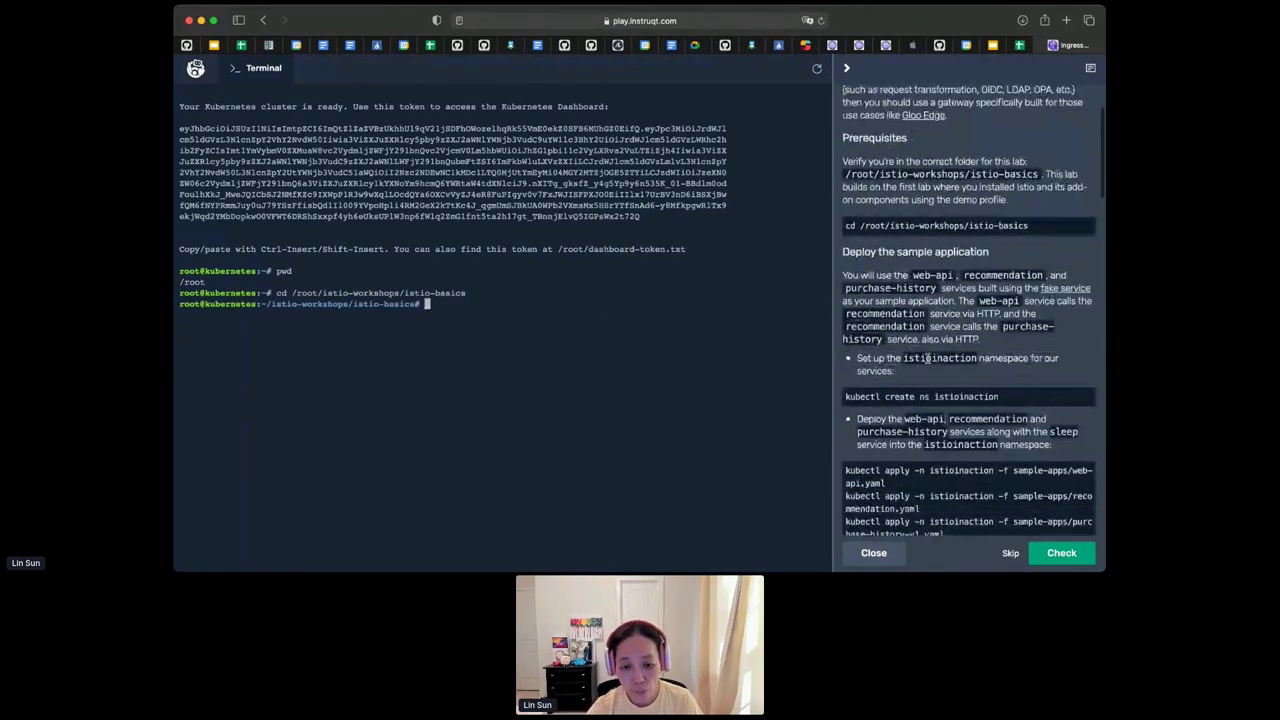
pyautogui.scroll(-2, 928, 358)
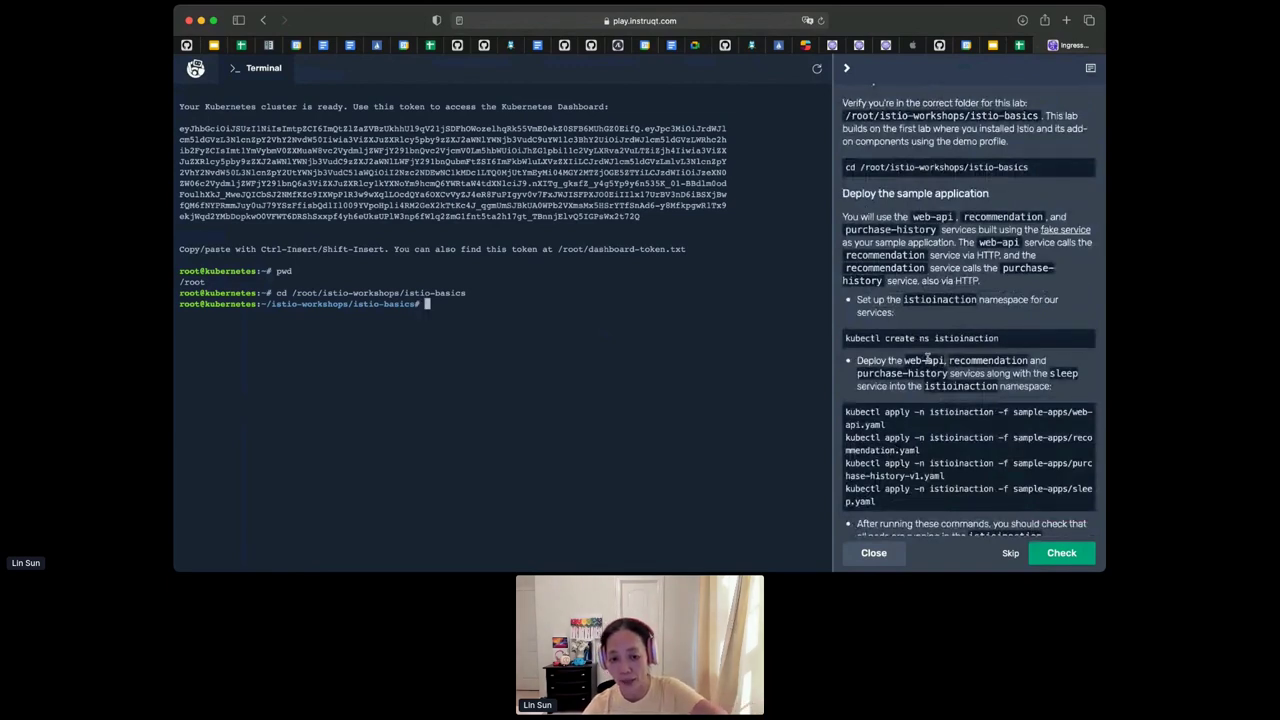
pyautogui.scroll(-1, 929, 358)
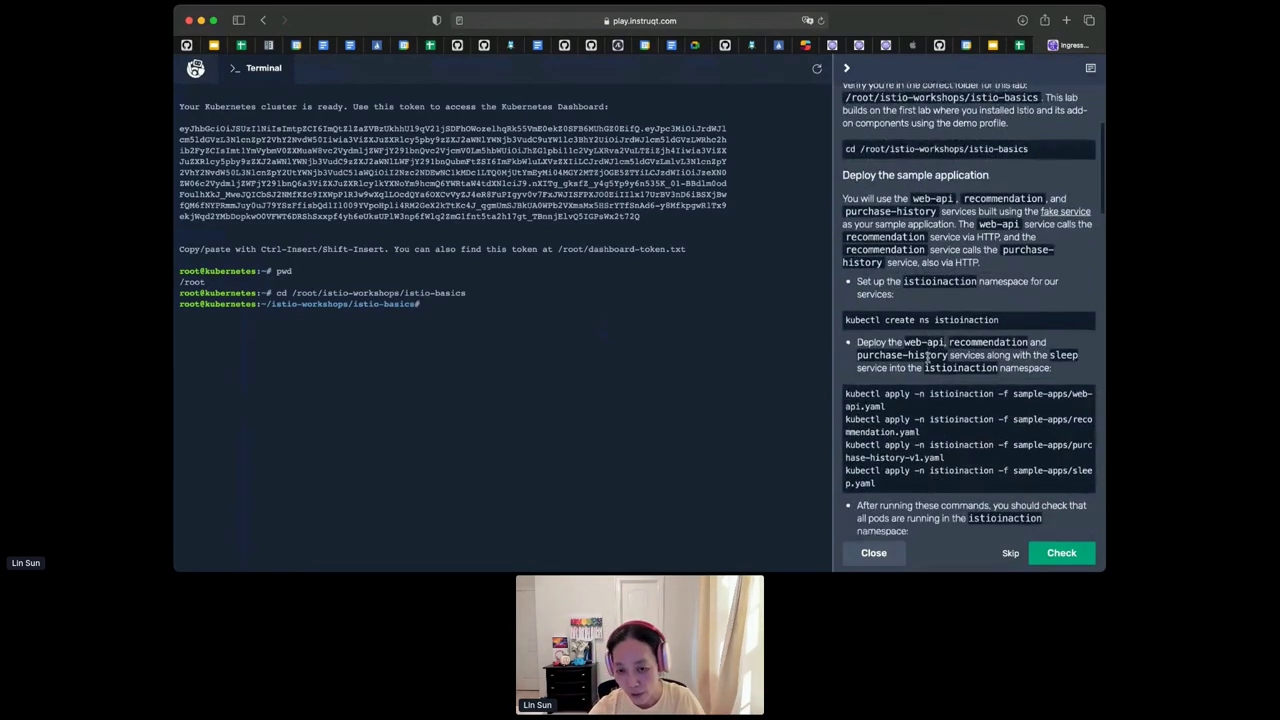
pyautogui.scroll(-1, 929, 358)
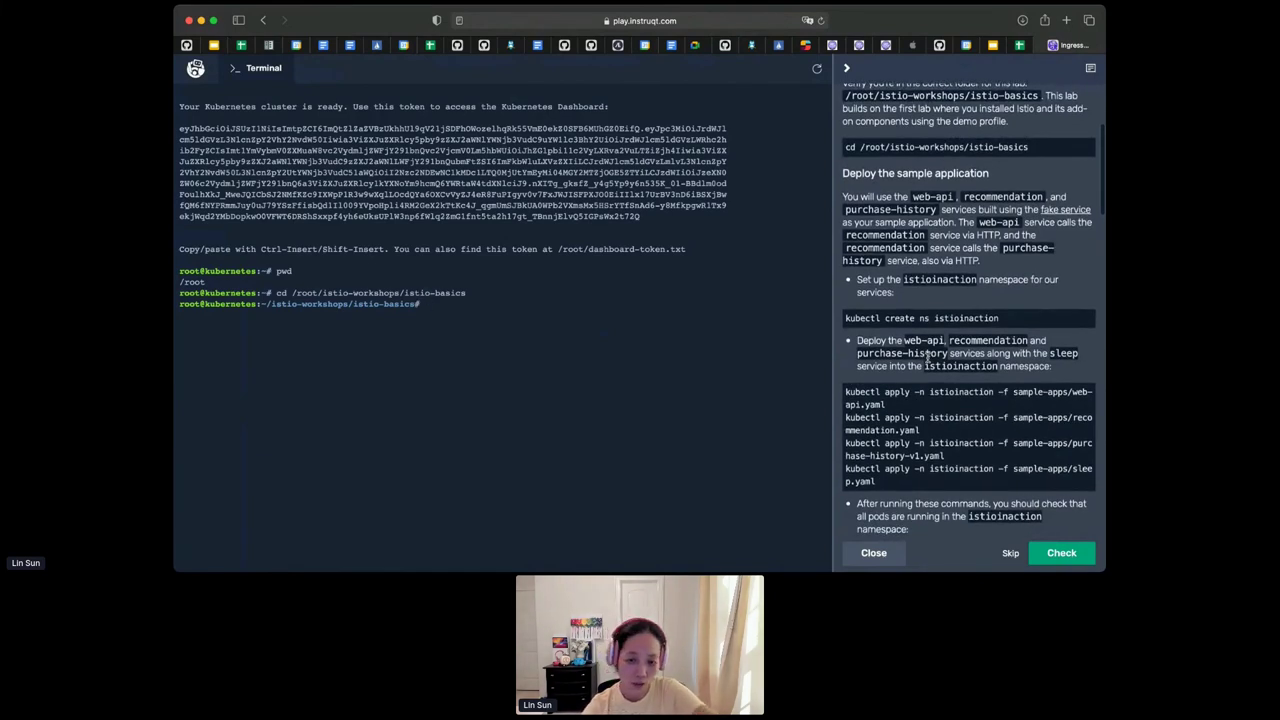
pyautogui.scroll(-1, 929, 358)
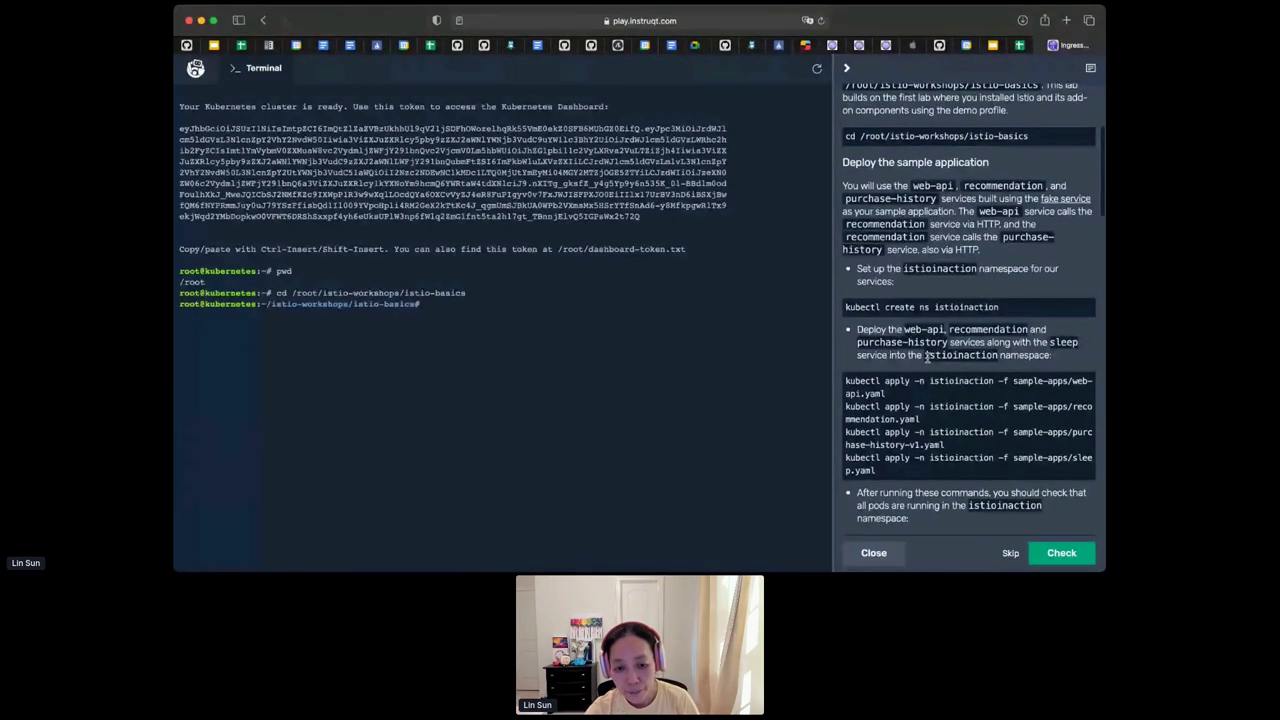
pyautogui.moveTo(1088, 312)
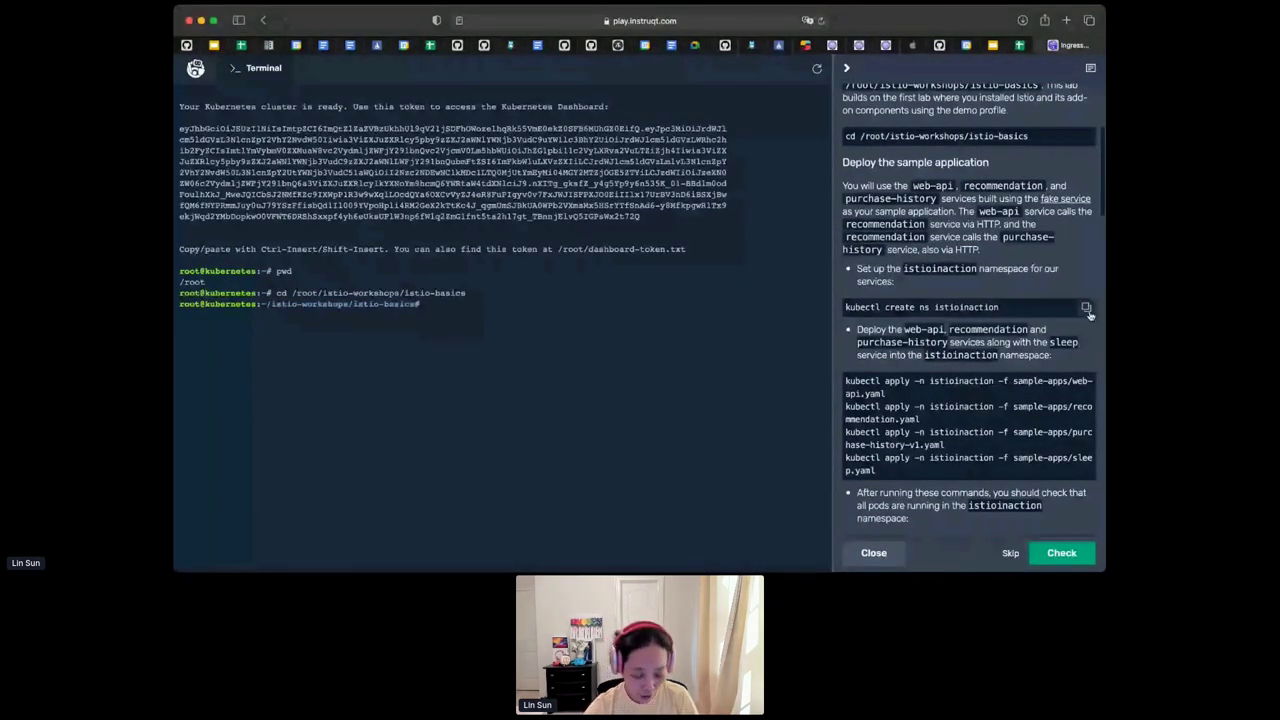
pyautogui.click(1087, 309)
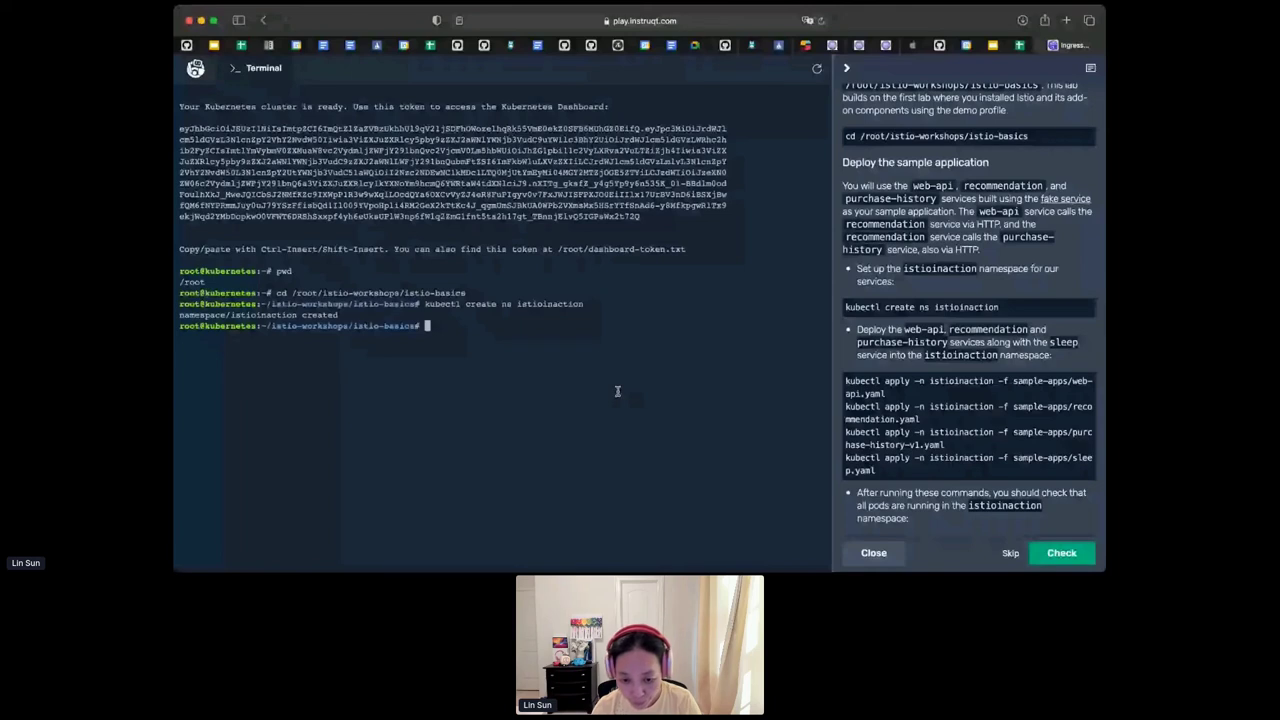
# - Apply the web-api, recommendation, purchase-history-v1 and sleep manifests from sample-apps in the istioinaction namespace and list its pods
pyautogui.press('super+v')
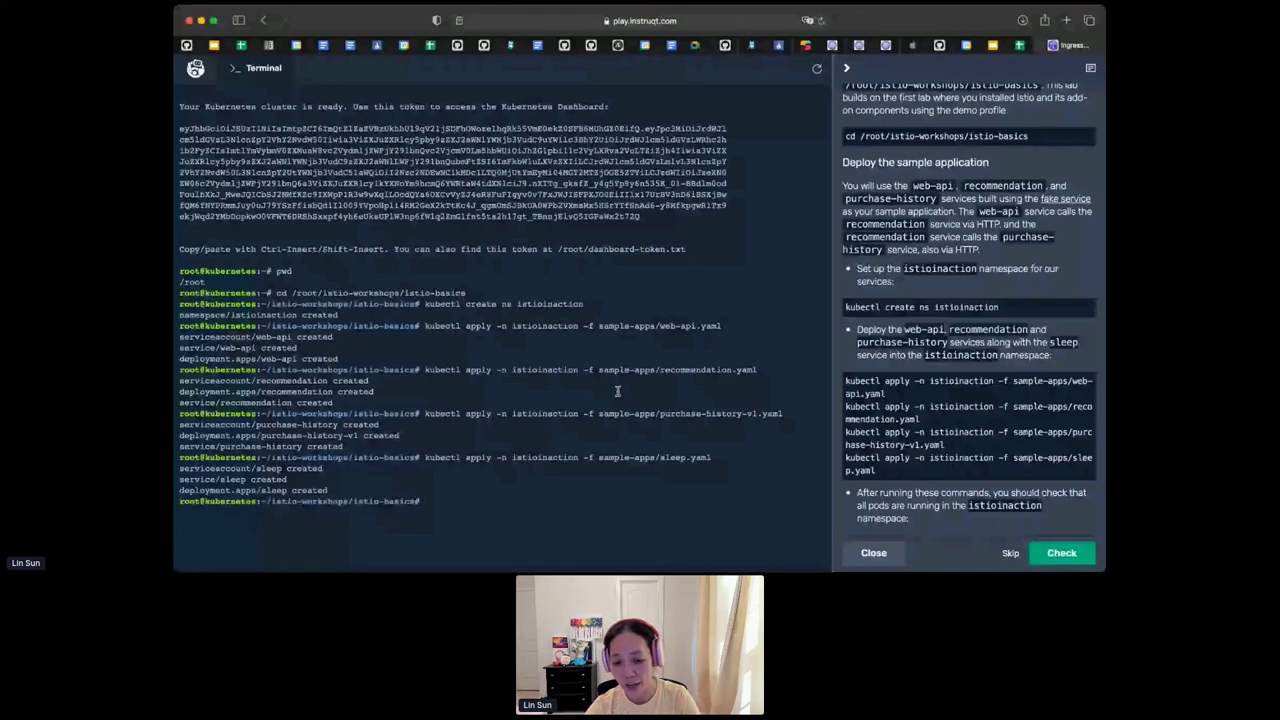
pyautogui.scroll(-2, 921, 420)
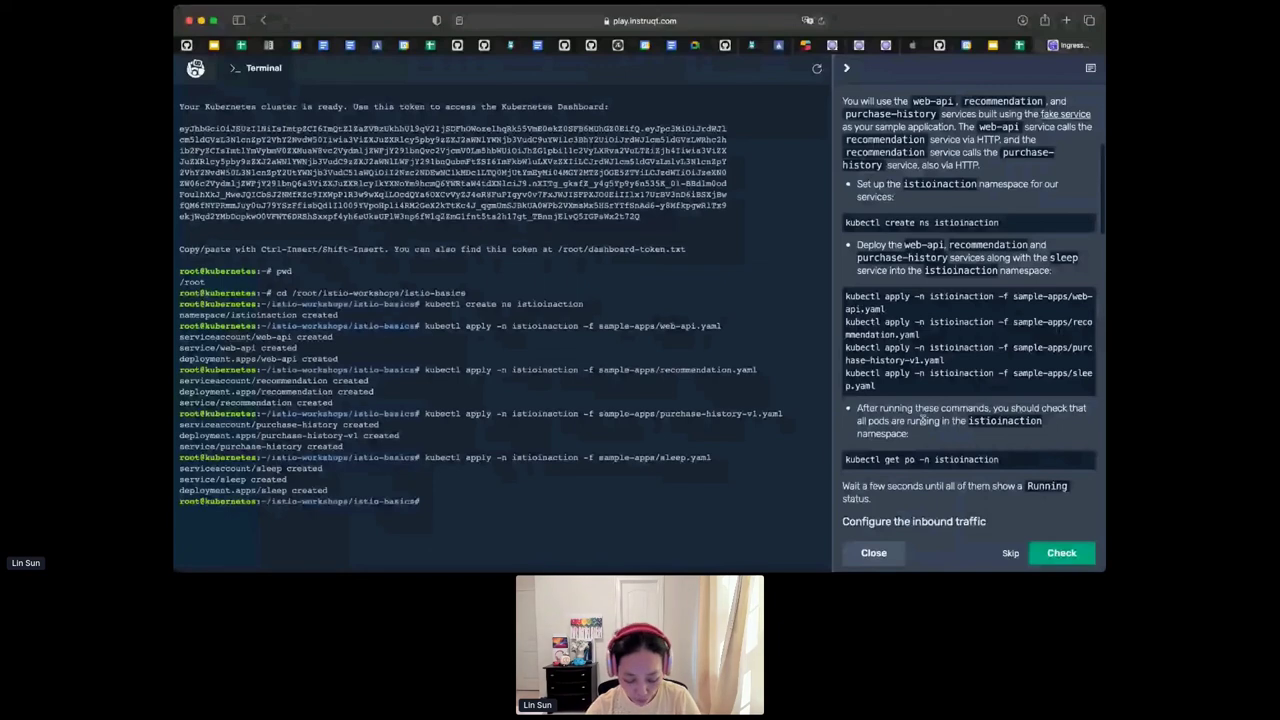
pyautogui.press('super+v')
pyautogui.press('Return')
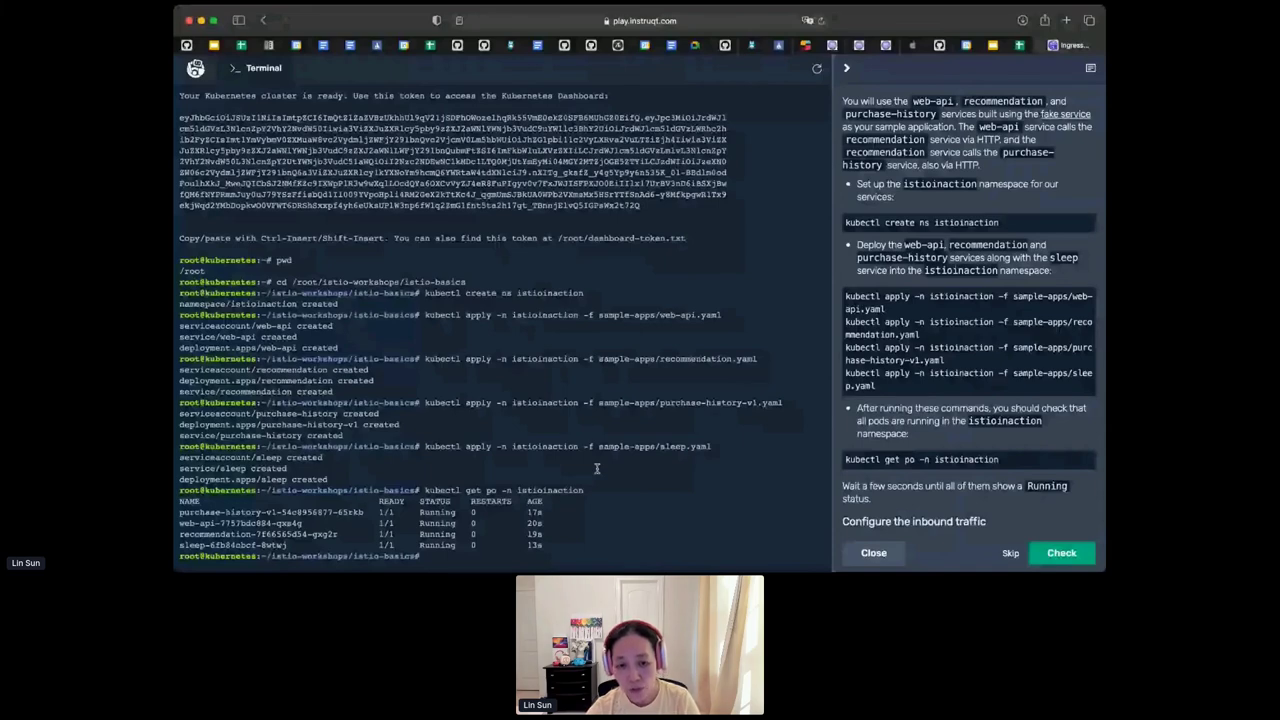
# - List the istio-system services, export GATEWAY_IP from the ingress gateway, INGRESS_PORT=80 and SECURE_INGRESS_PORT=443, and highlight the ingress gateway's external IP
pyautogui.scroll(-5, 910, 450)
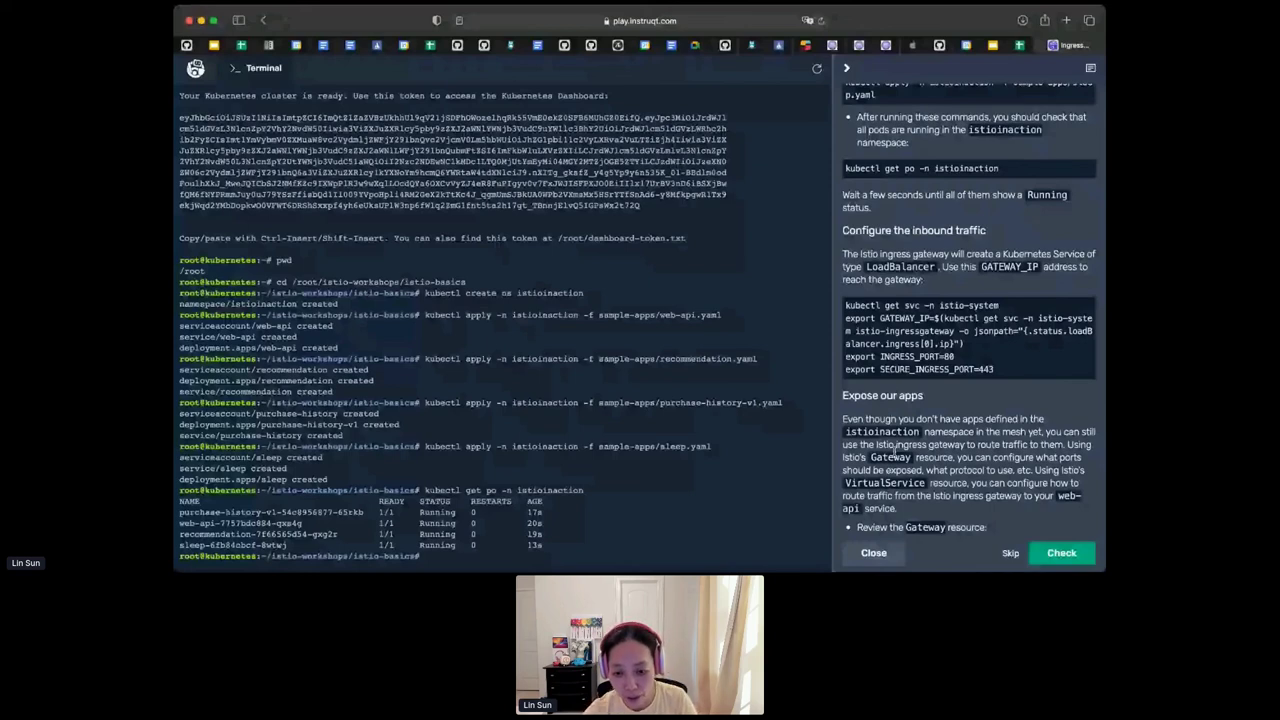
pyautogui.click(1072, 313)
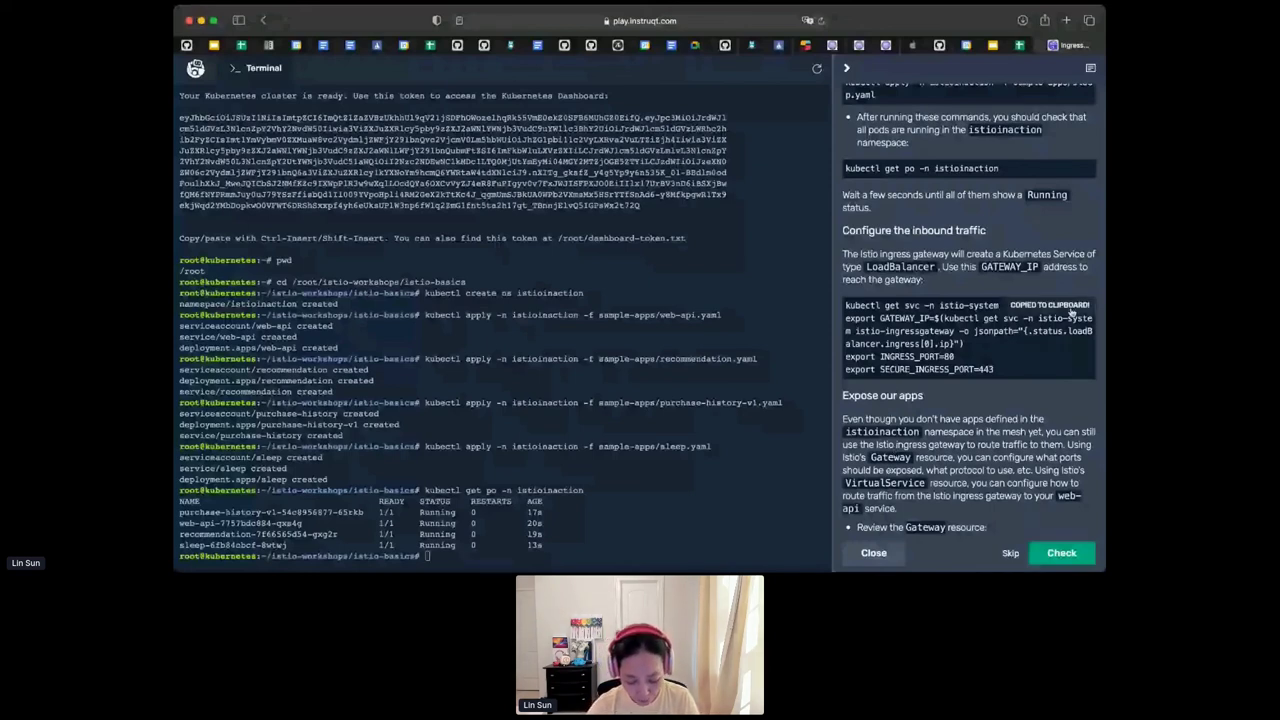
pyautogui.click(604, 378)
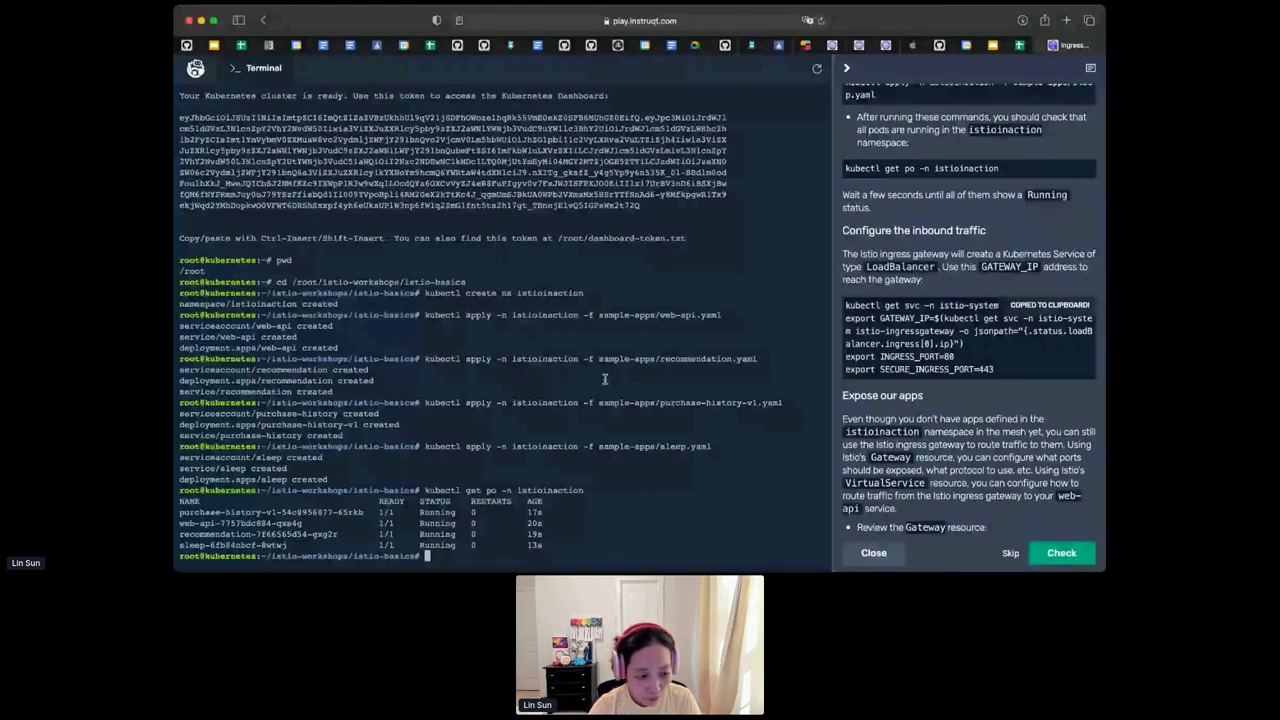
pyautogui.press('super+v')
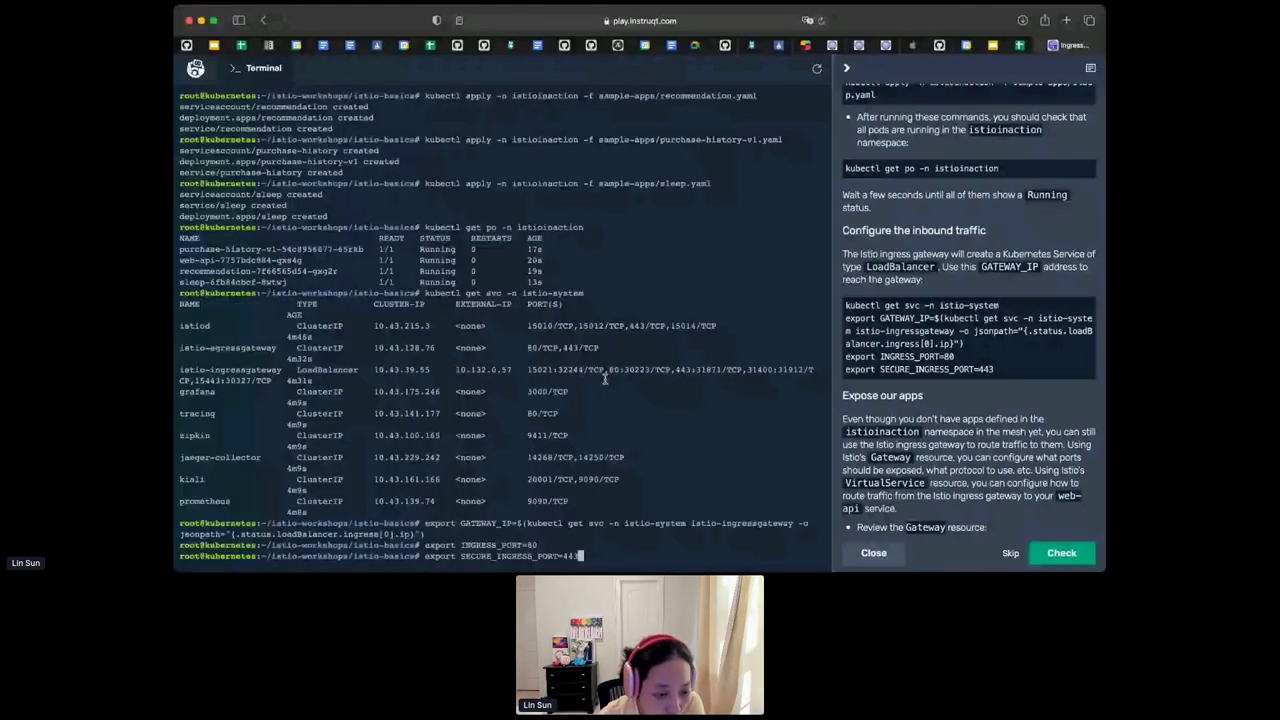
pyautogui.press('Return')
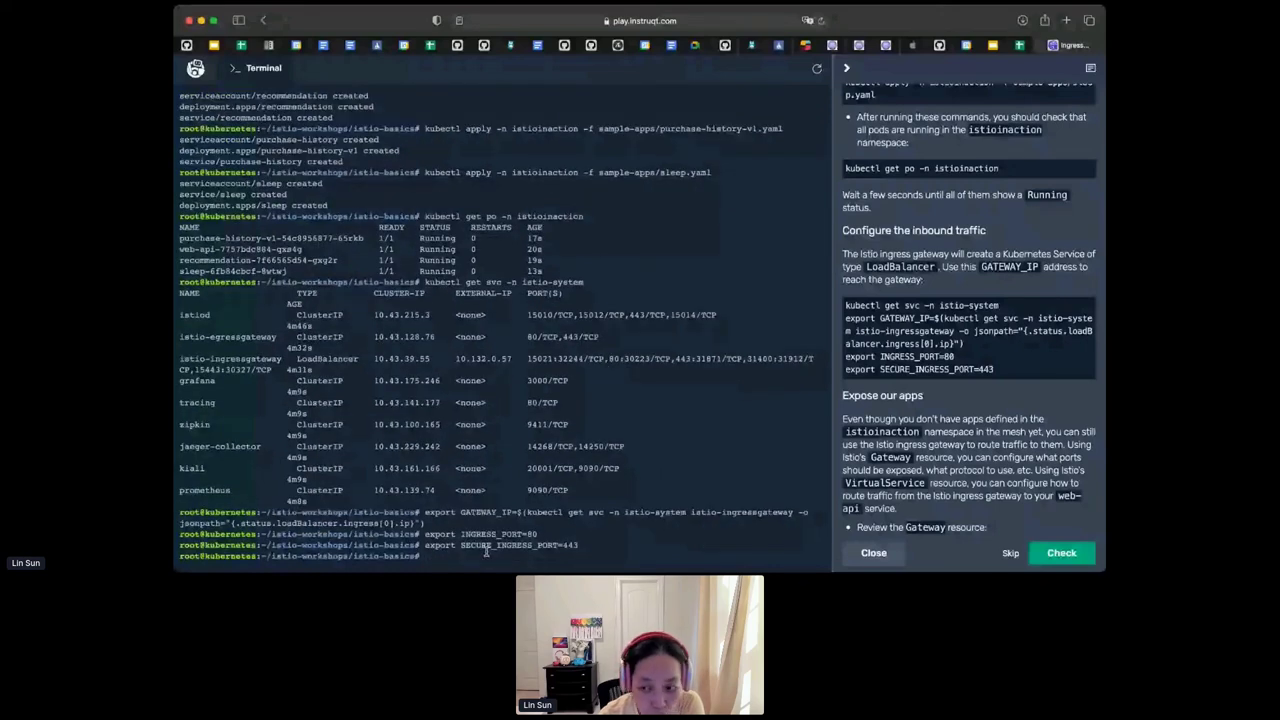
pyautogui.doubleClick(486, 546)
pyautogui.doubleClick(486, 358)
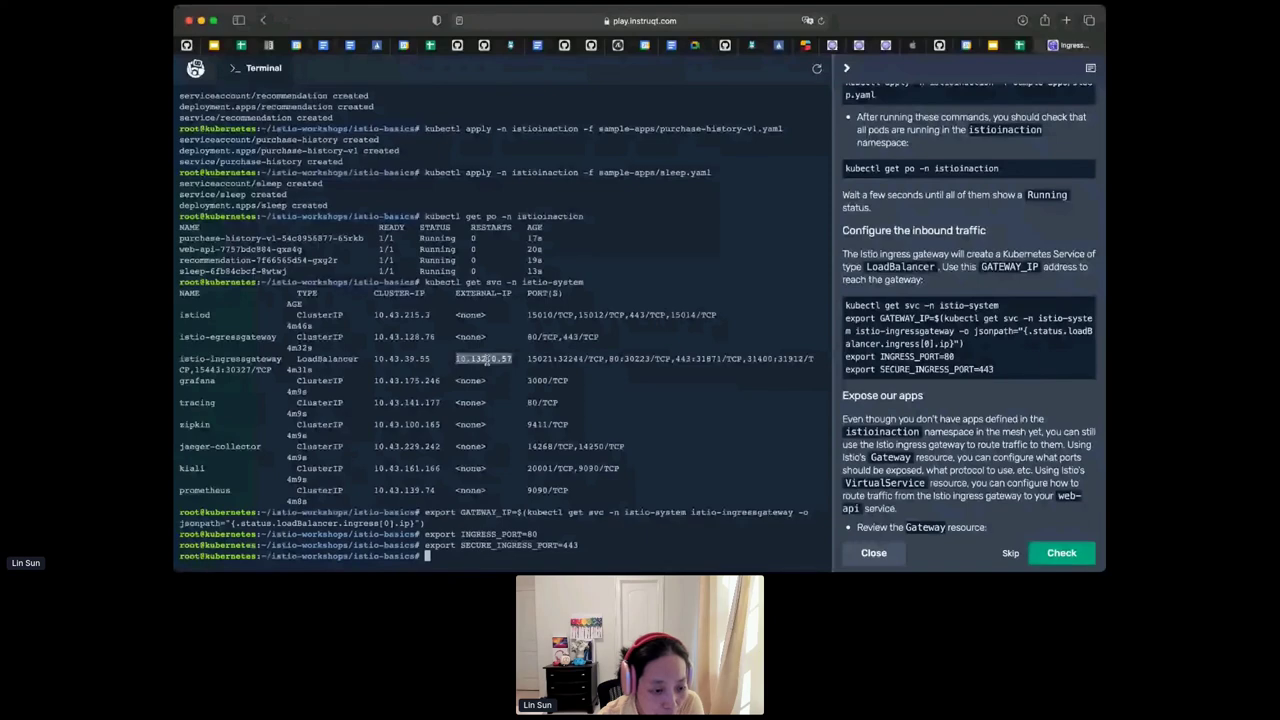
# - Print the Gateway resource file sample-apps/ingress/web-api-gw.yaml in the terminal
pyautogui.scroll(-3, 918, 436)
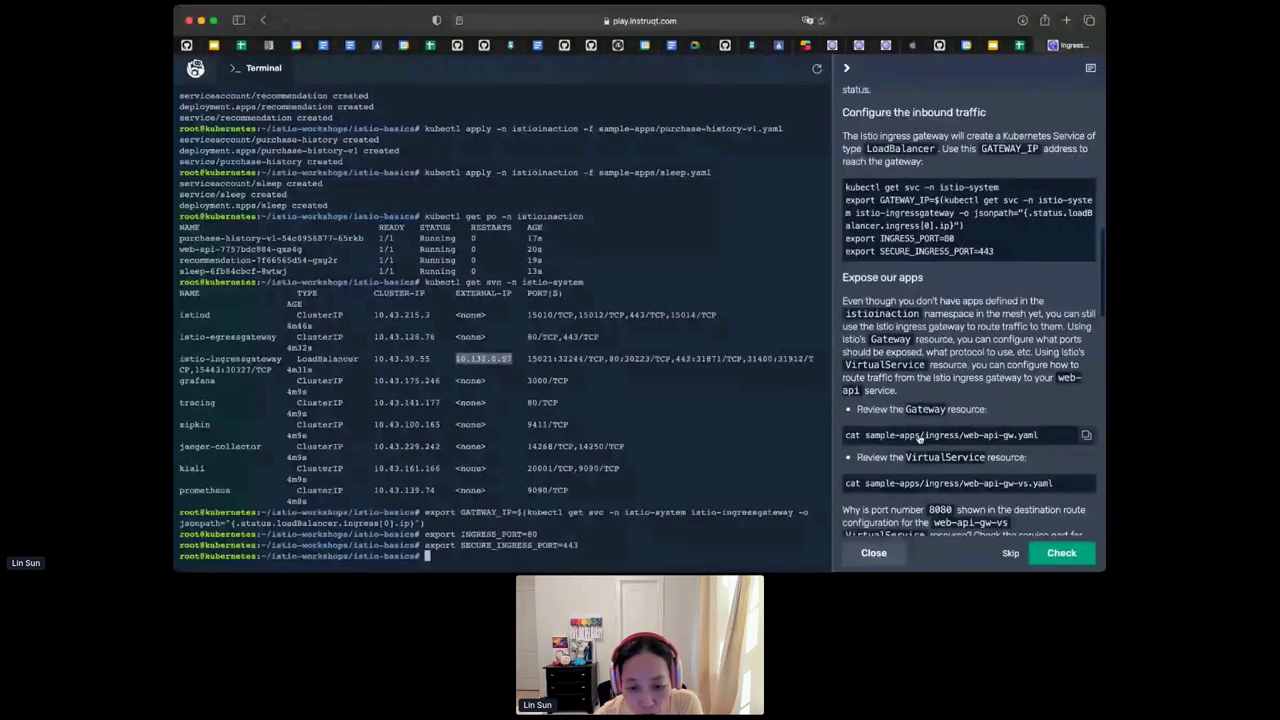
pyautogui.scroll(-1, 918, 437)
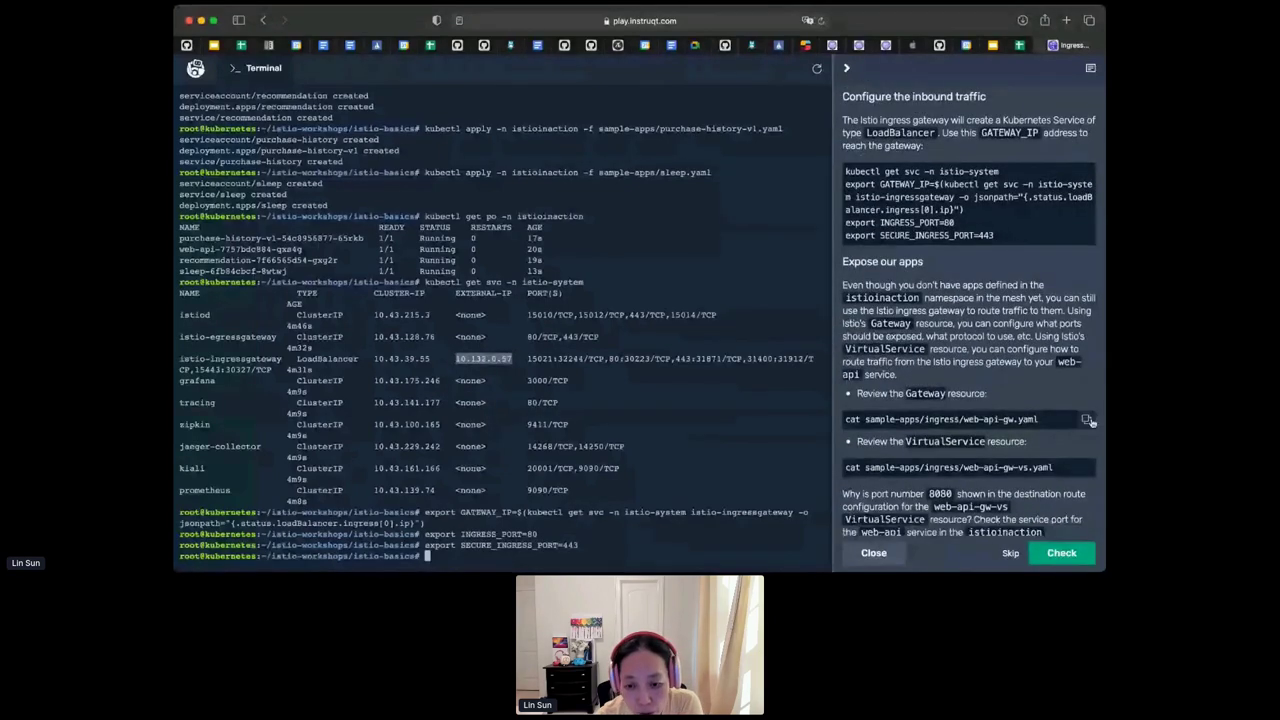
pyautogui.click(1086, 419)
pyautogui.click(676, 402)
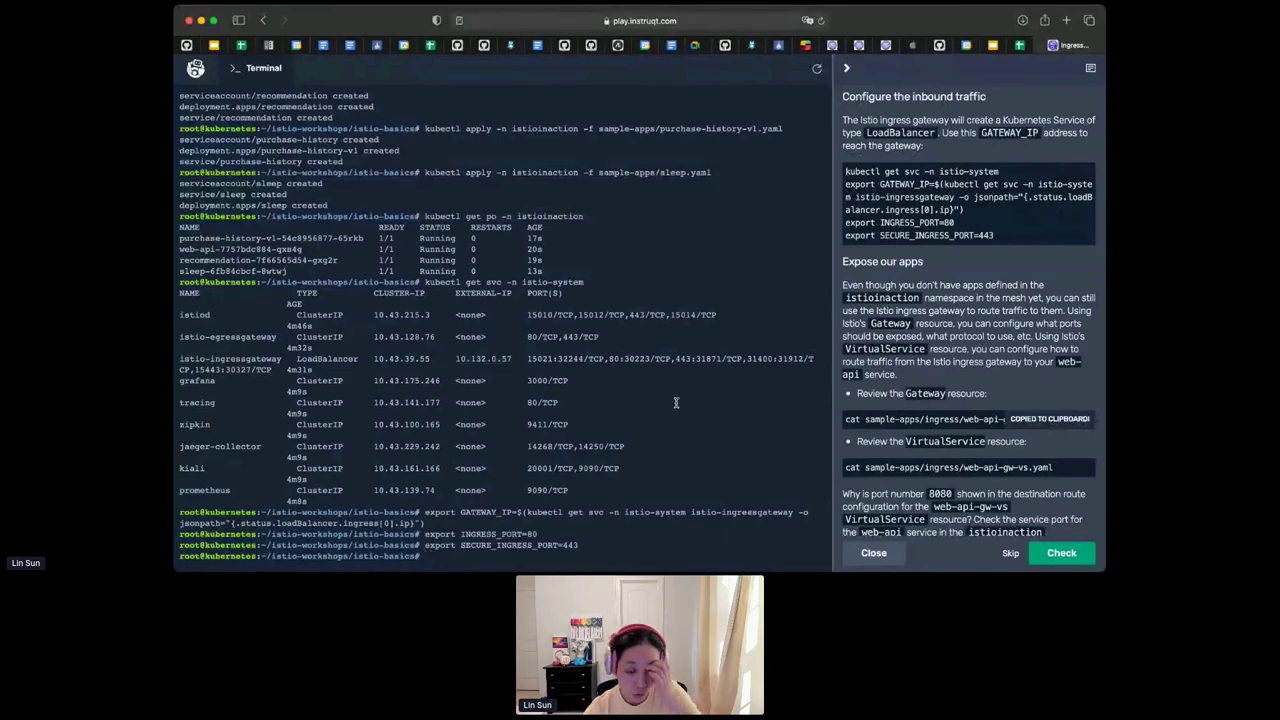
pyautogui.press('super+v')
pyautogui.press('Return')
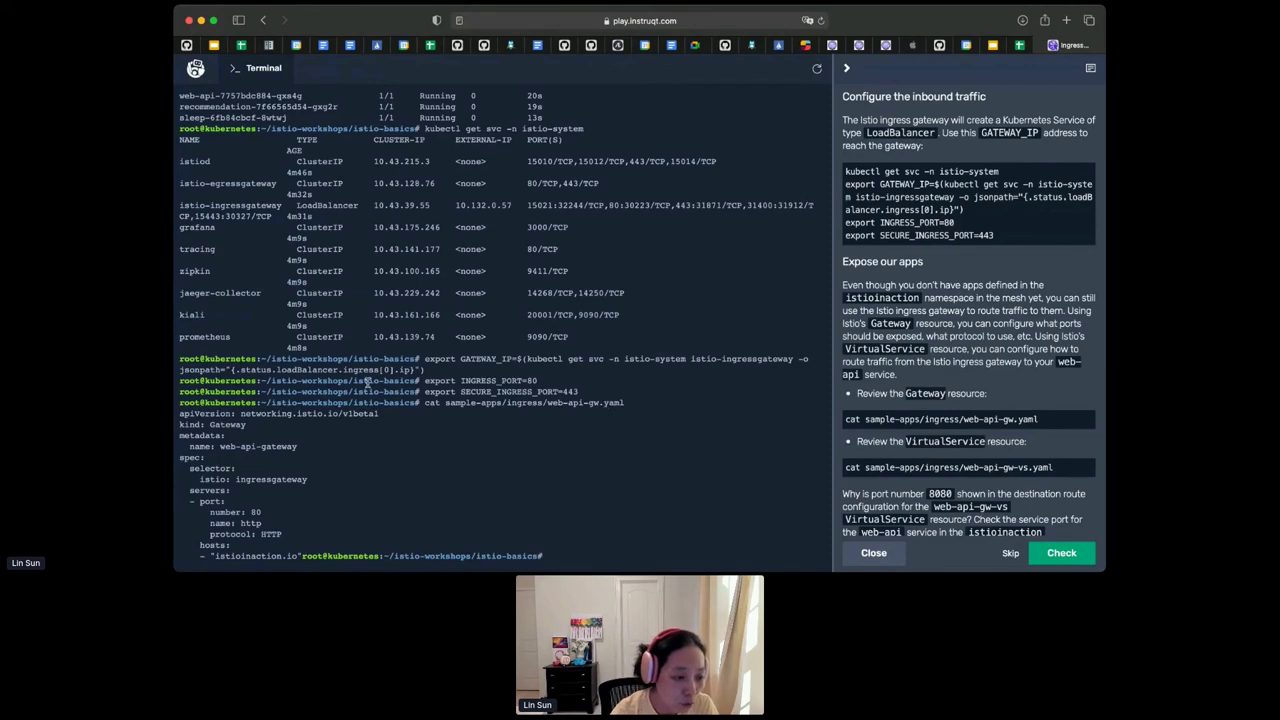
# - Examine the Gateway definition's API version, kind, name, ingress gateway selector, port number and host, comparing the selector with the istio-ingressgateway service
pyautogui.tripleClick(316, 412)
pyautogui.doubleClick(316, 413)
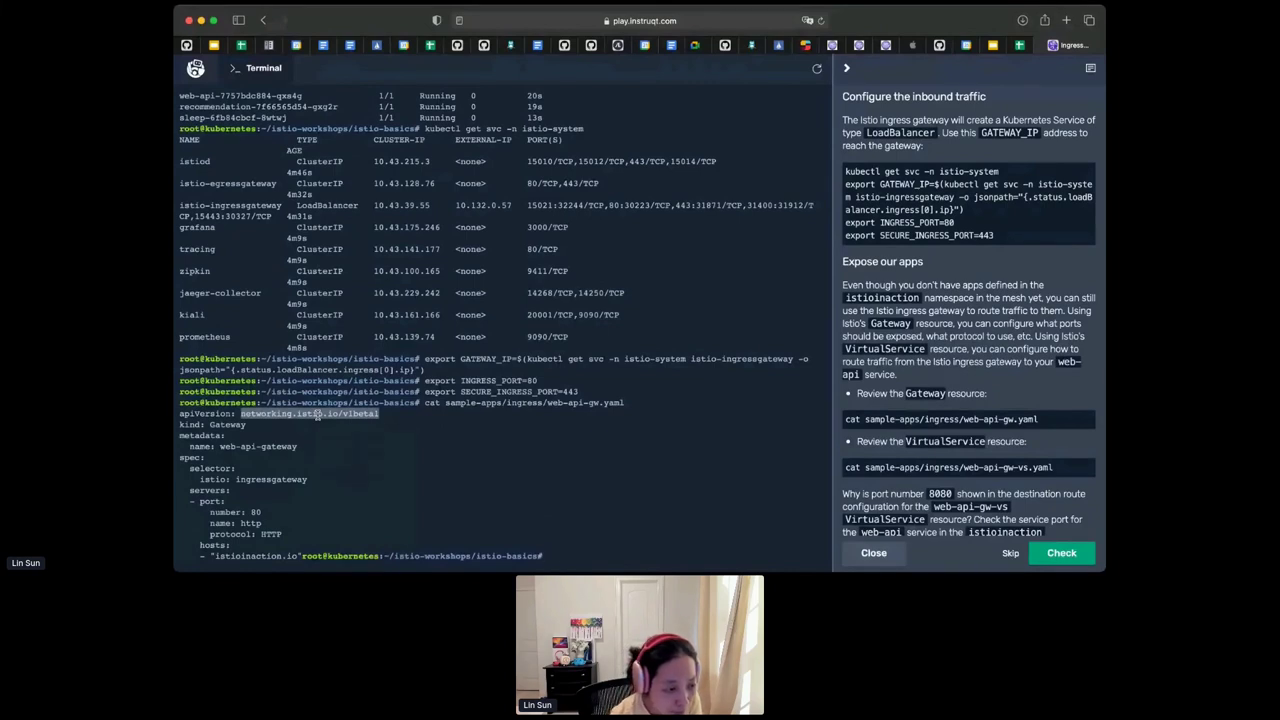
pyautogui.doubleClick(236, 426)
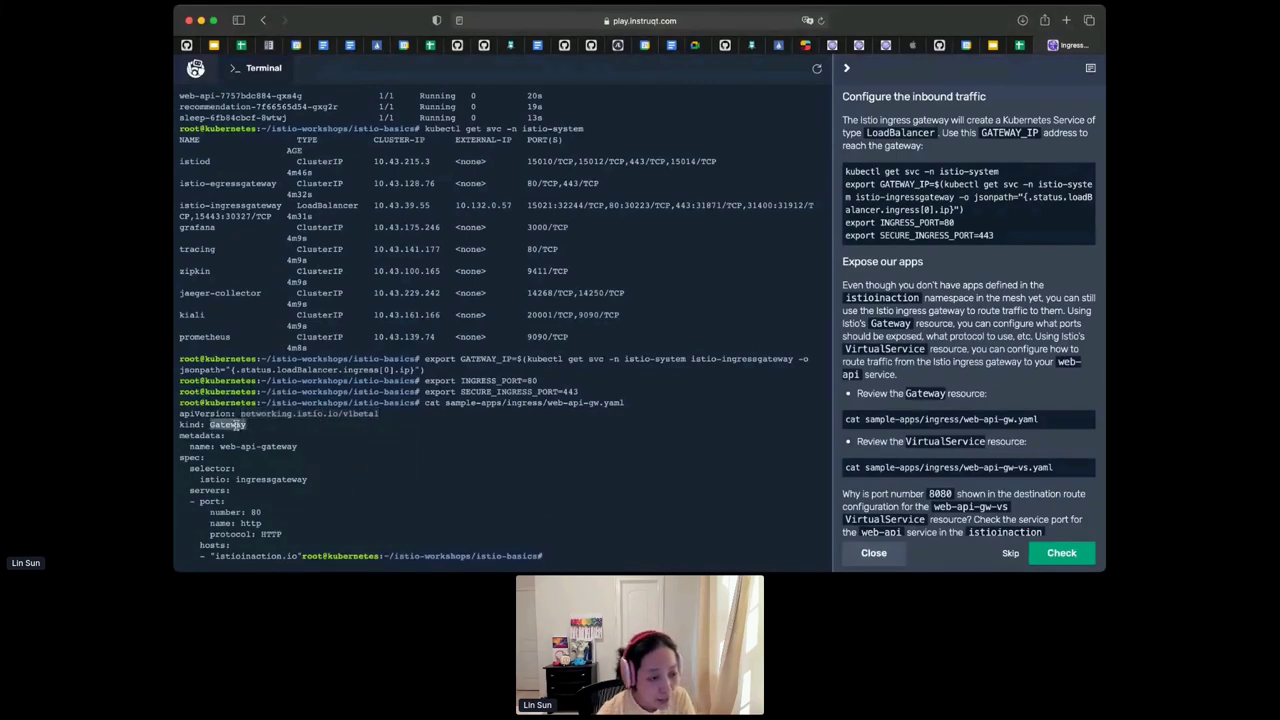
pyautogui.doubleClick(252, 480)
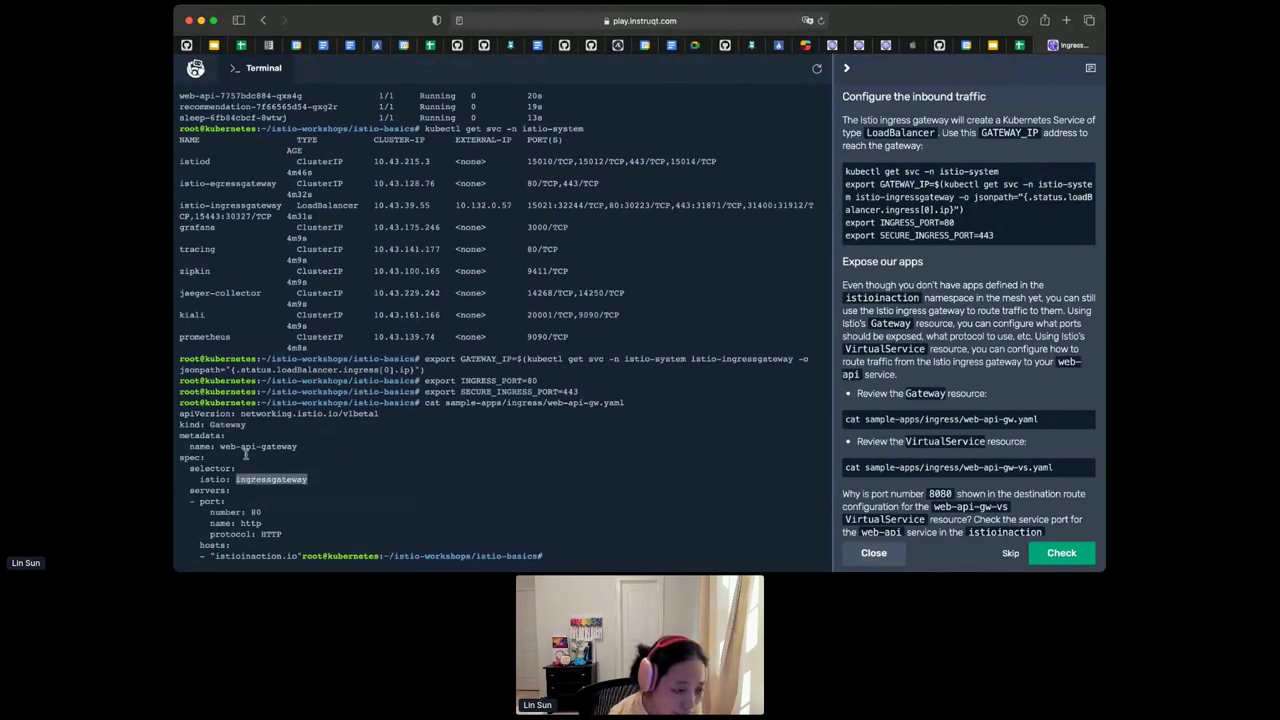
pyautogui.doubleClick(250, 447)
pyautogui.doubleClick(262, 480)
pyautogui.click(212, 479)
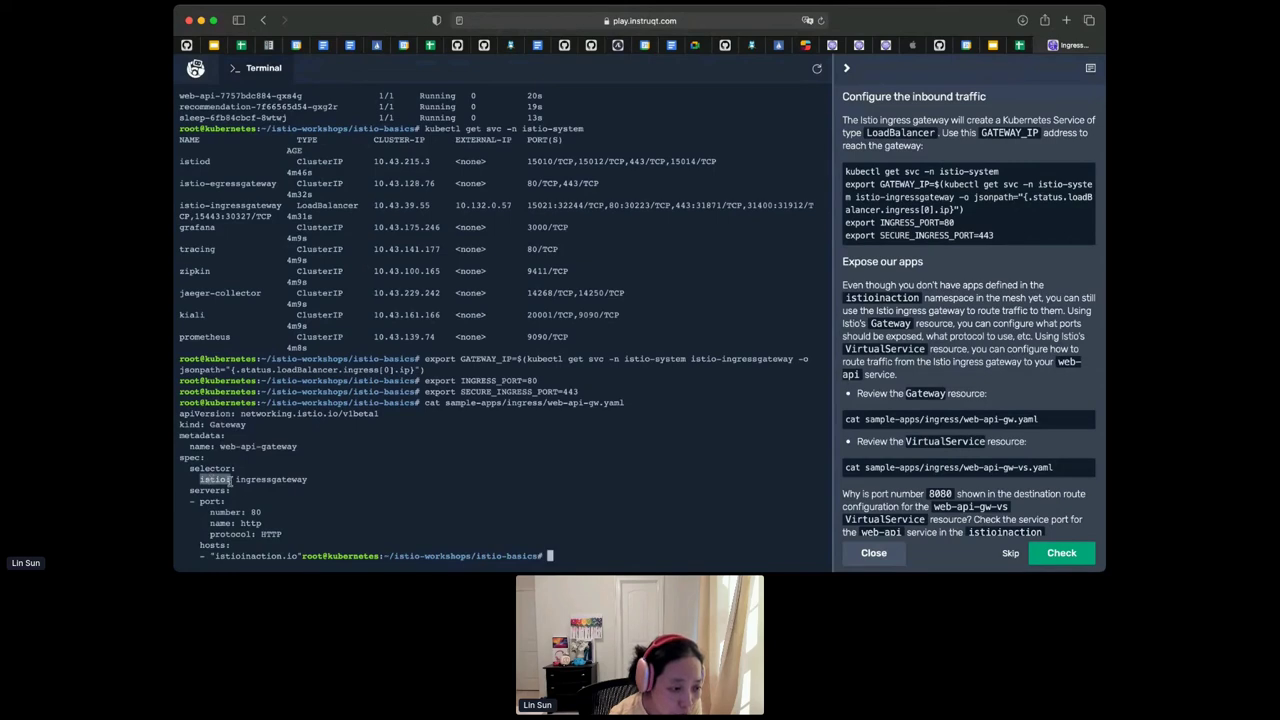
pyautogui.doubleClick(248, 480)
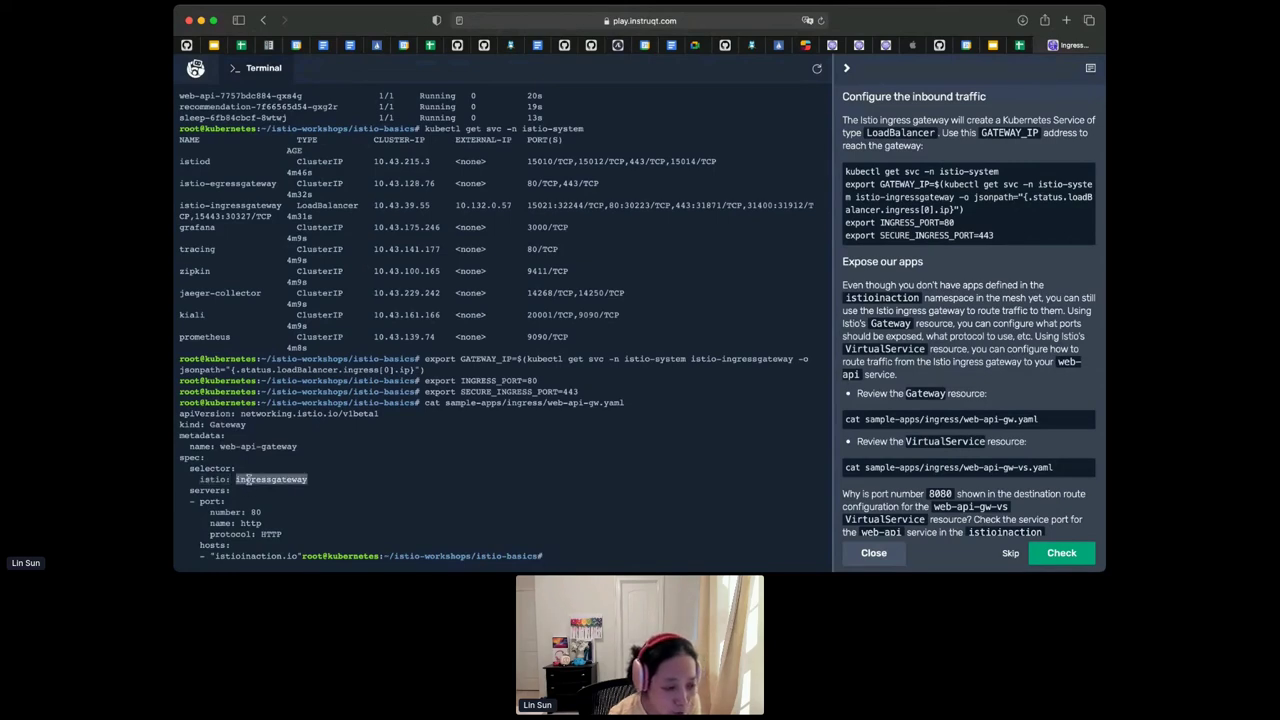
pyautogui.tripleClick(216, 480)
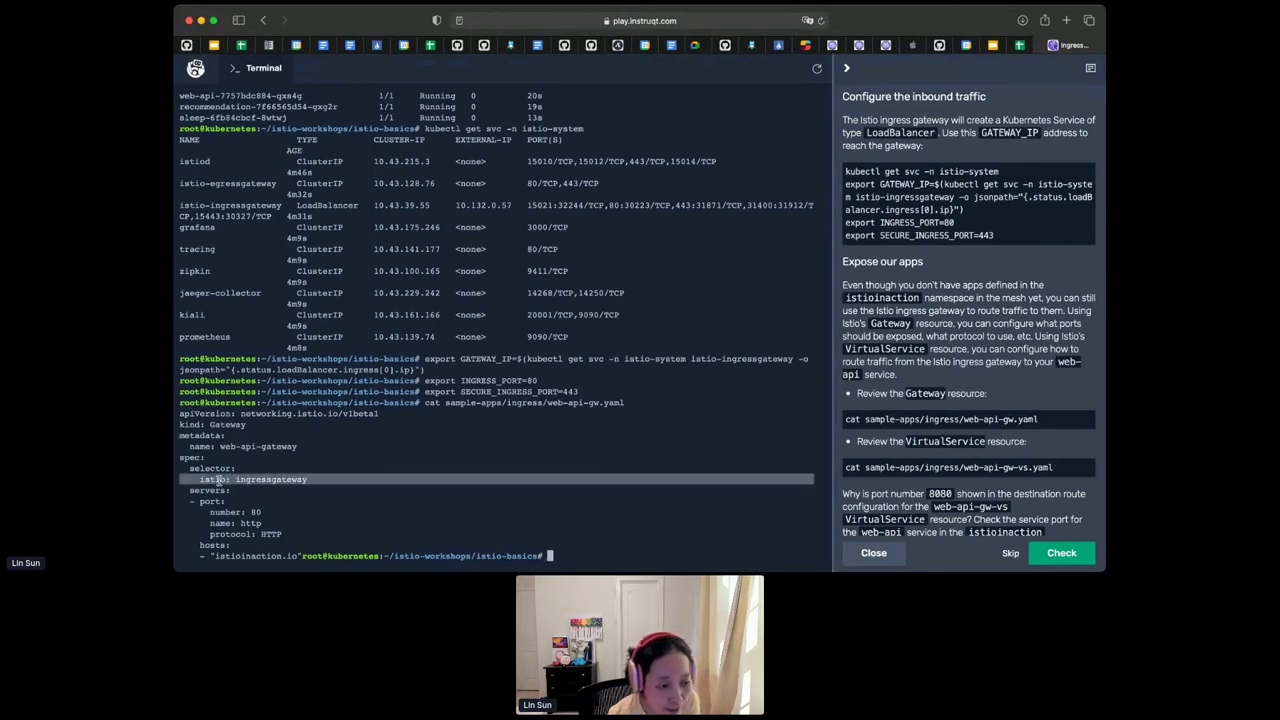
pyautogui.tripleClick(252, 204)
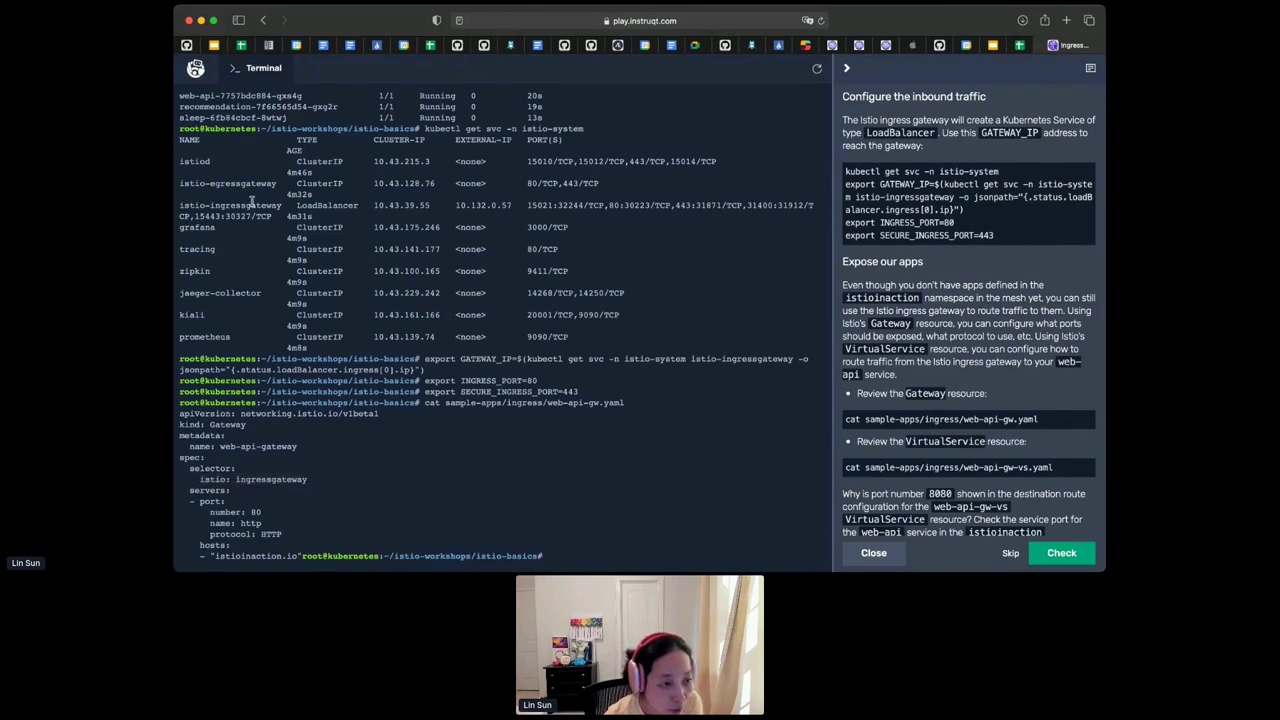
pyautogui.click(255, 511)
pyautogui.doubleClick(255, 511)
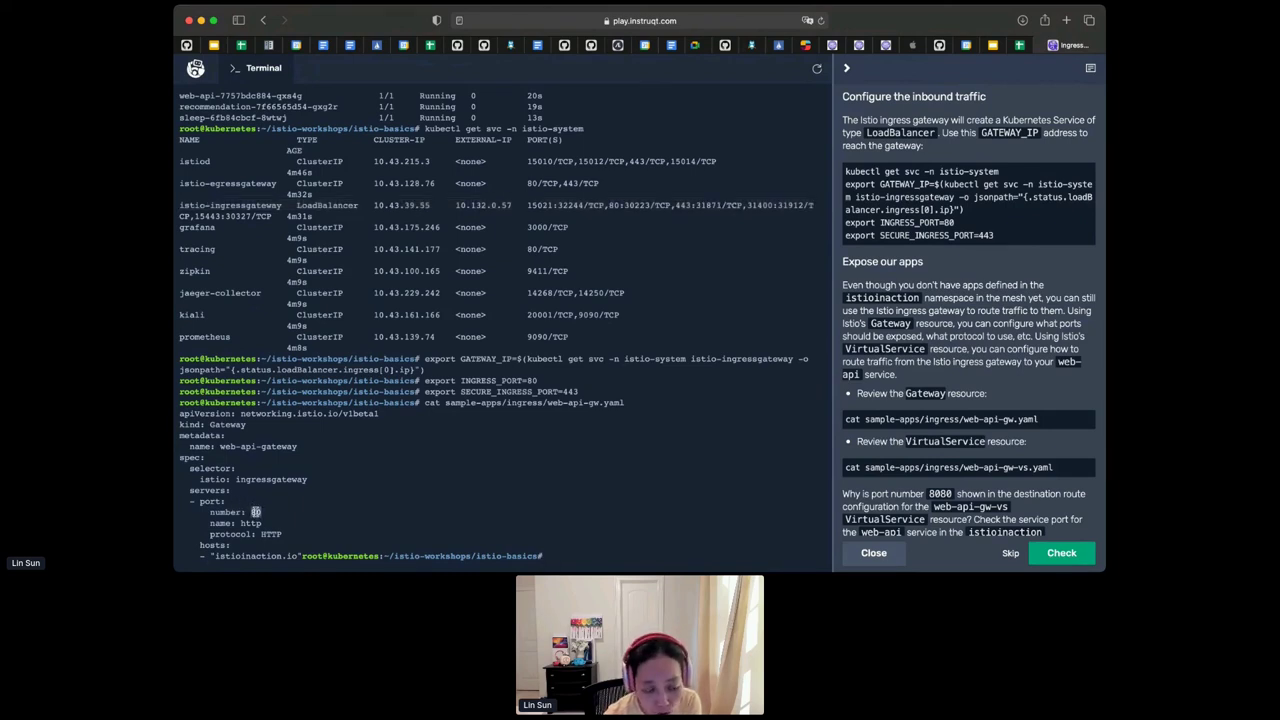
pyautogui.doubleClick(256, 555)
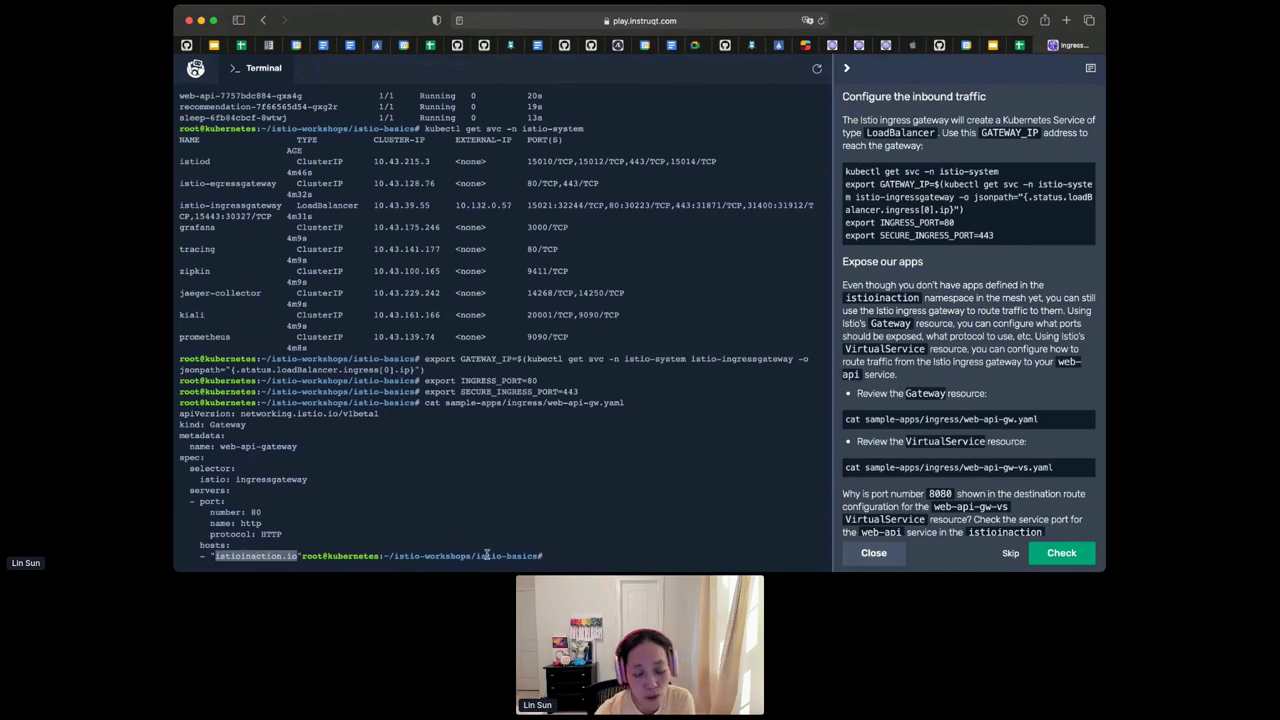
pyautogui.moveTo(899, 416)
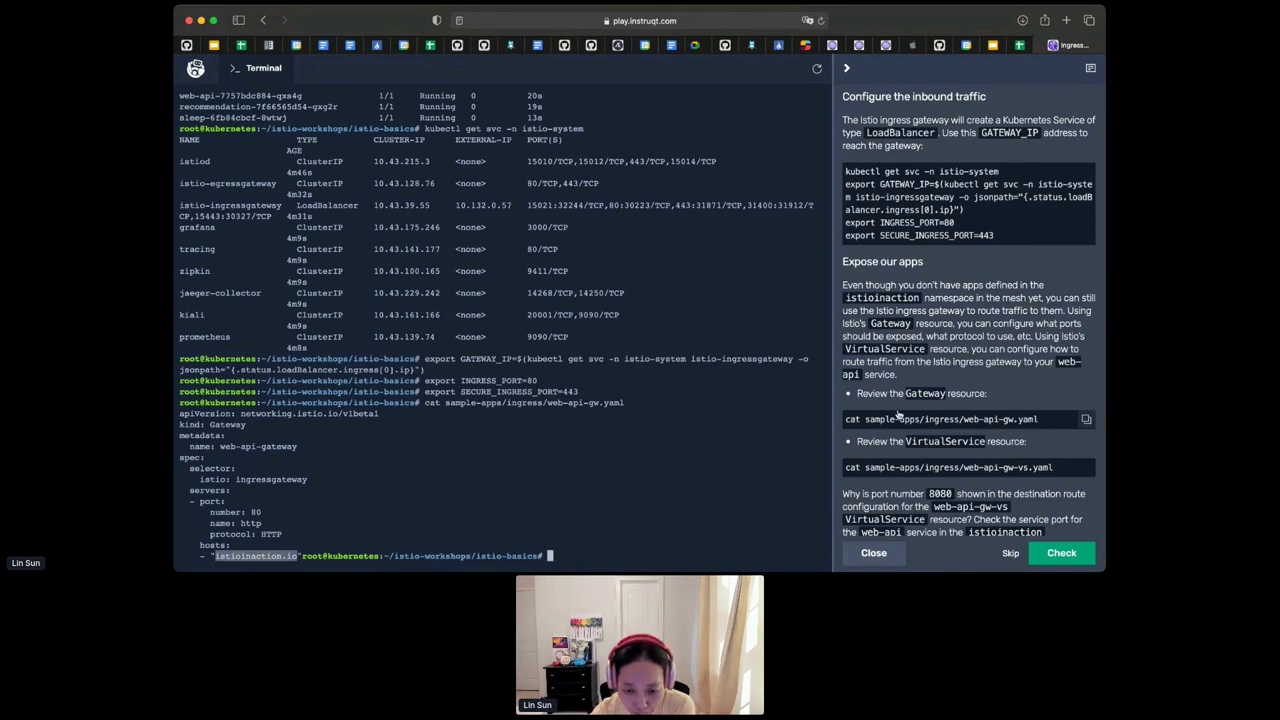
# - Print the VirtualService resource file sample-apps/ingress/web-api-gw-vs.yaml in the terminal
pyautogui.scroll(-1, 908, 418)
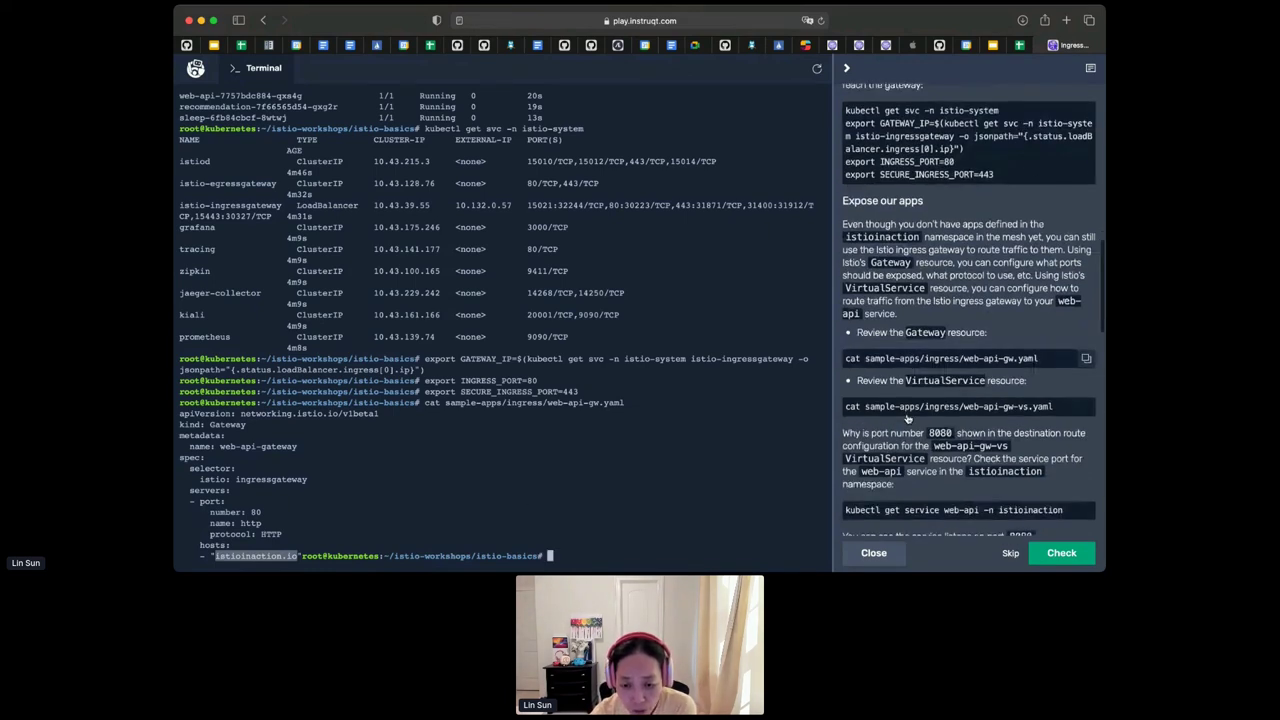
pyautogui.scroll(-1, 907, 418)
pyautogui.click(1085, 395)
pyautogui.click(620, 461)
pyautogui.press('super+v')
pyautogui.press('Return')
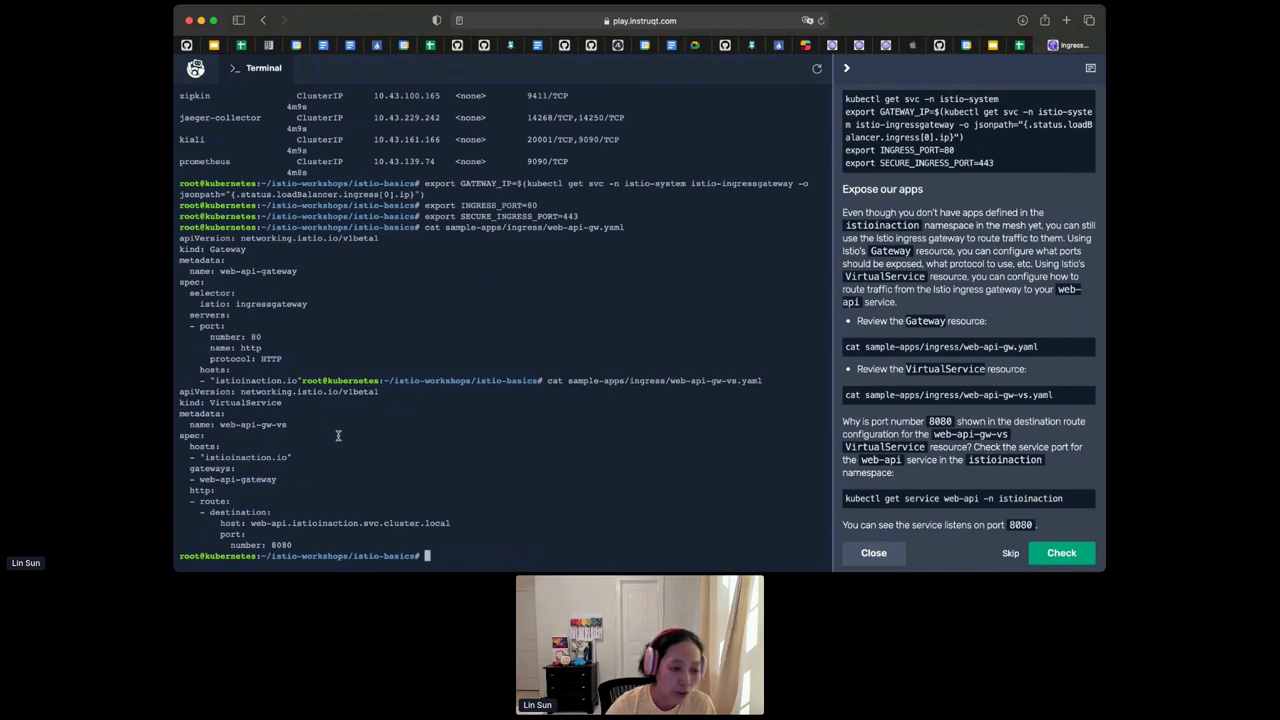
# - Examine the VirtualService's gateway, host, destination host and destination port, comparing them with the Gateway definition's name and port number
pyautogui.doubleClick(254, 479)
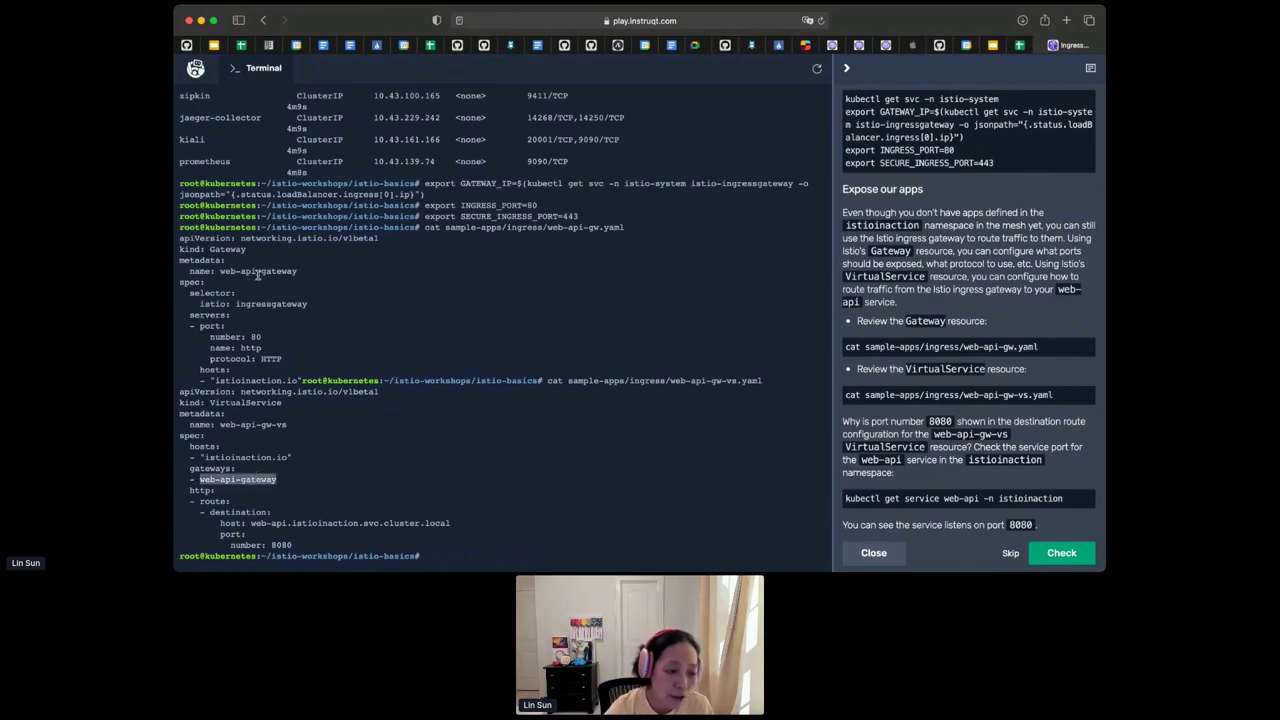
pyautogui.doubleClick(252, 456)
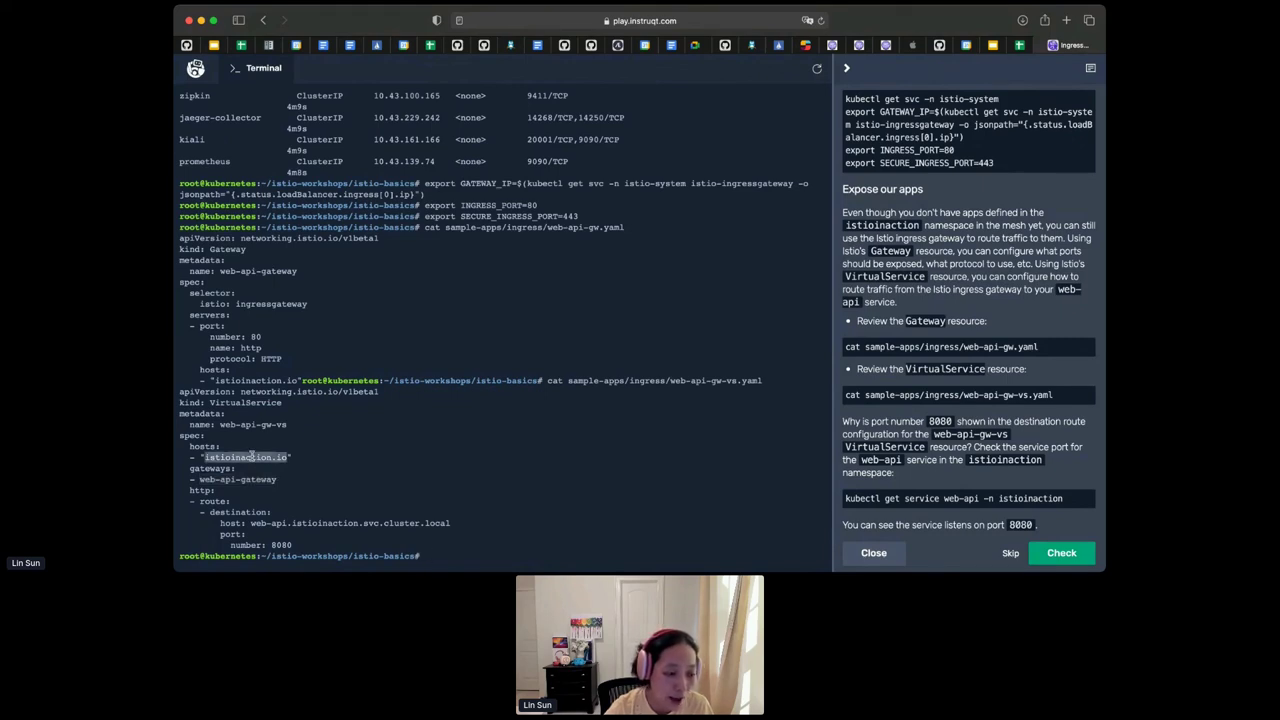
pyautogui.doubleClick(280, 522)
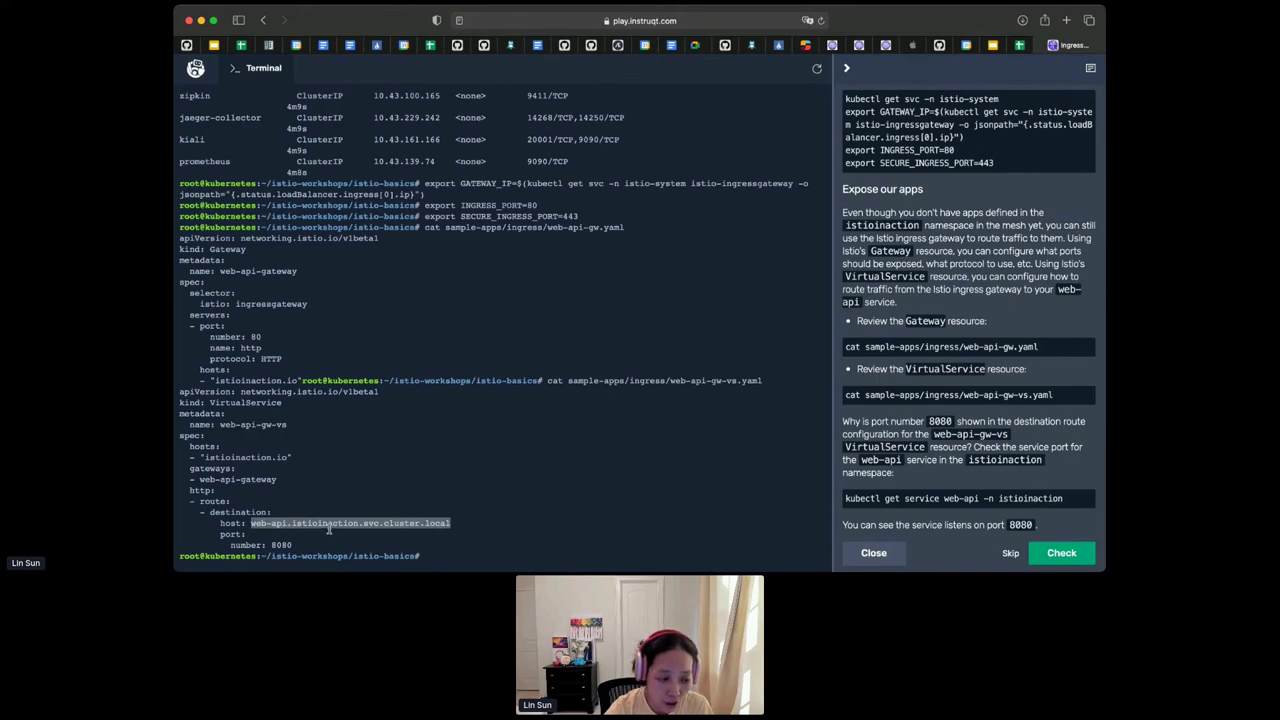
pyautogui.click(282, 541)
pyautogui.doubleClick(281, 544)
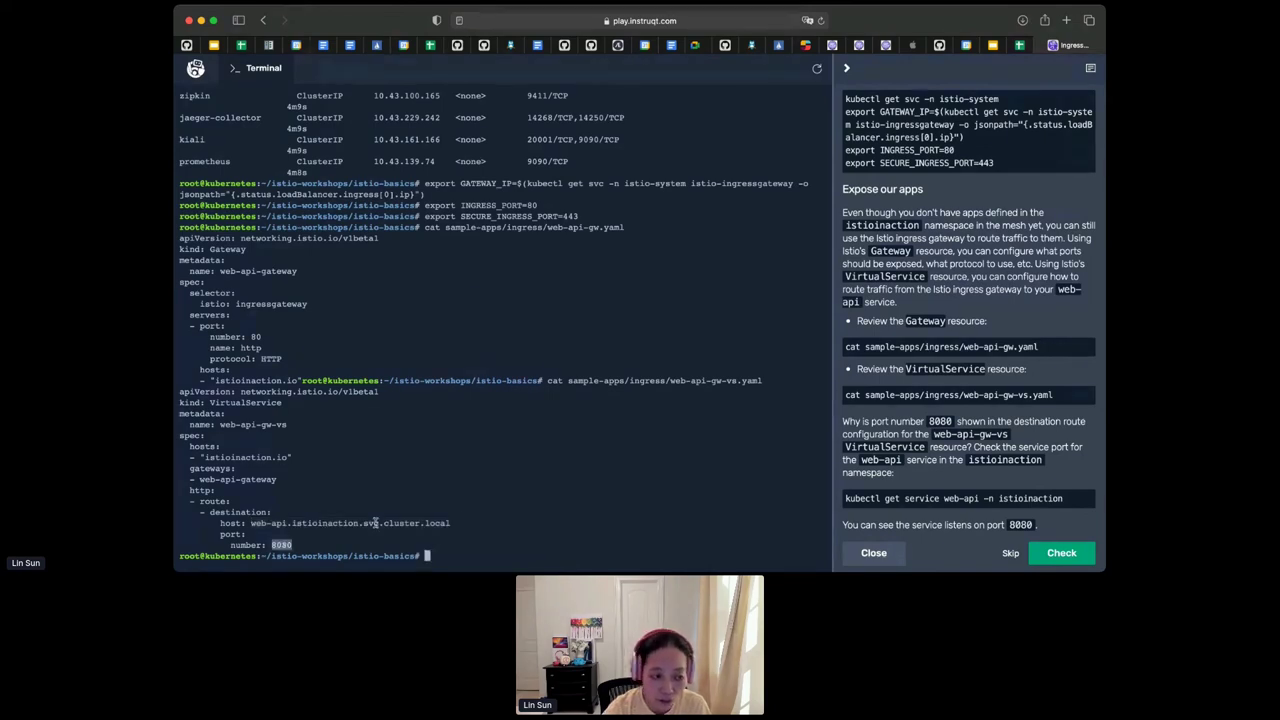
pyautogui.doubleClick(255, 337)
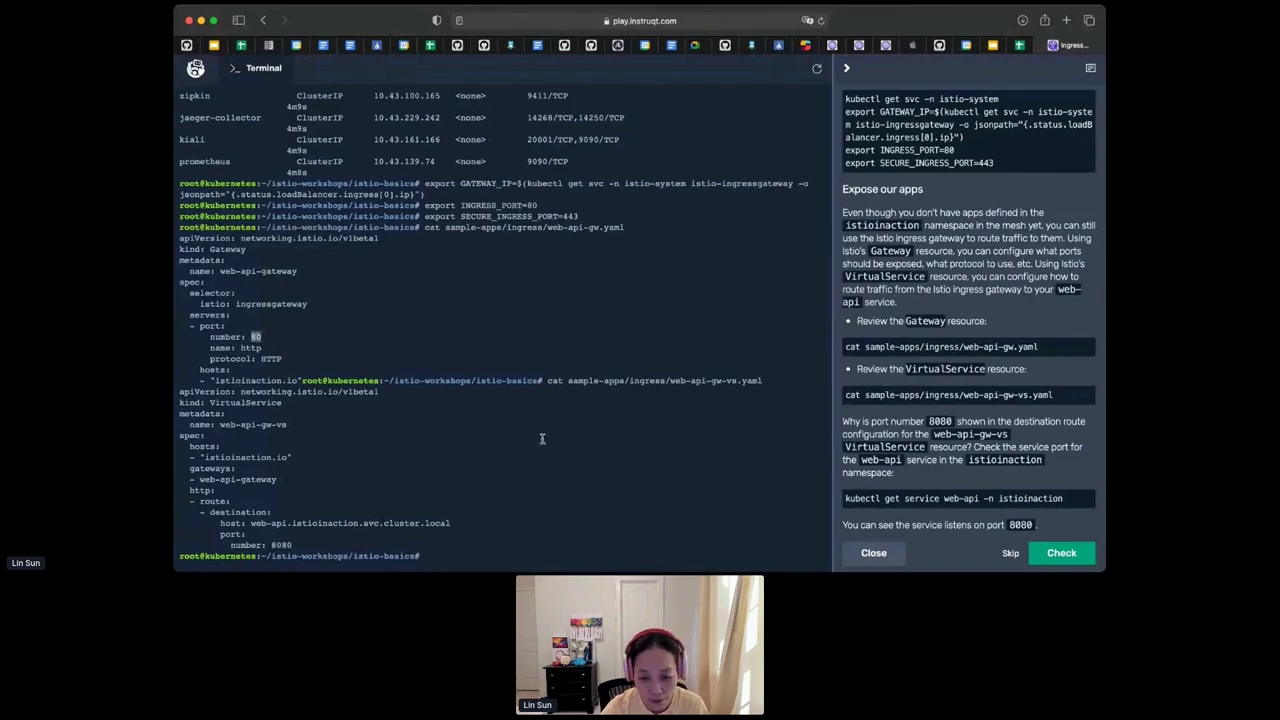
# - Get the web-api service in the istioinaction namespace with kubectl and highlight its service port
pyautogui.scroll(-2, 908, 430)
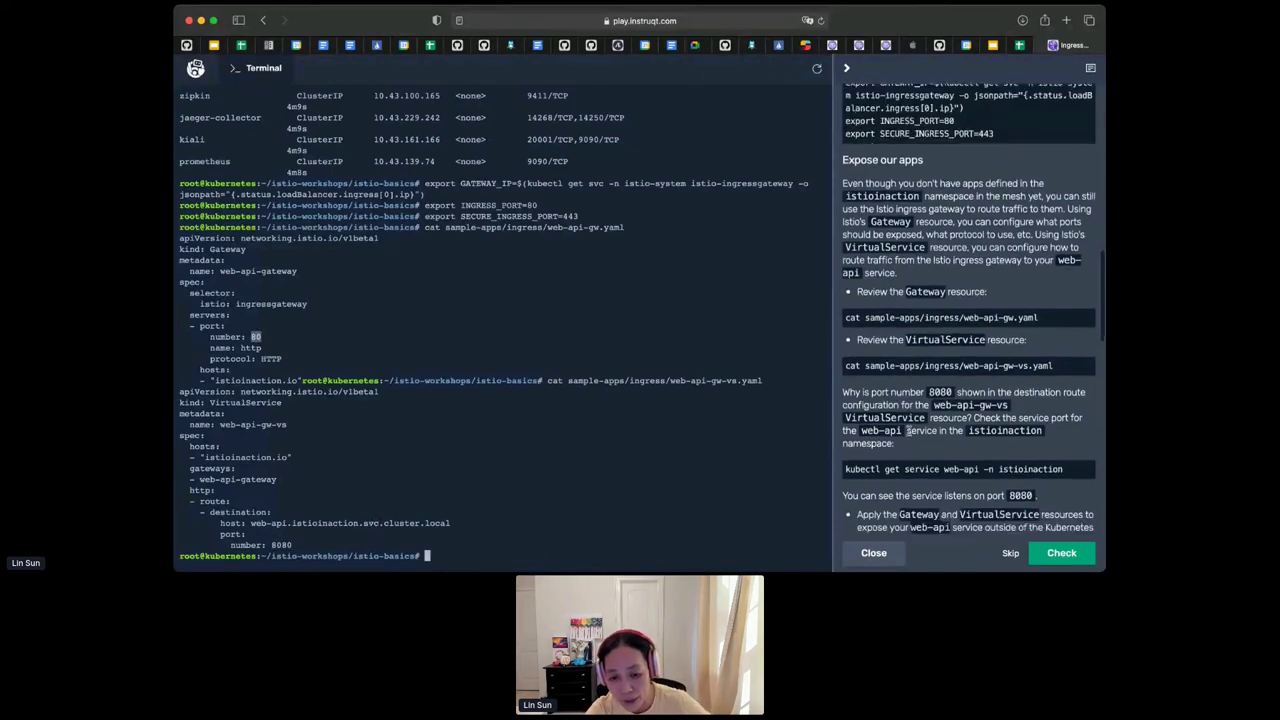
pyautogui.scroll(-2, 908, 430)
pyautogui.click(1086, 398)
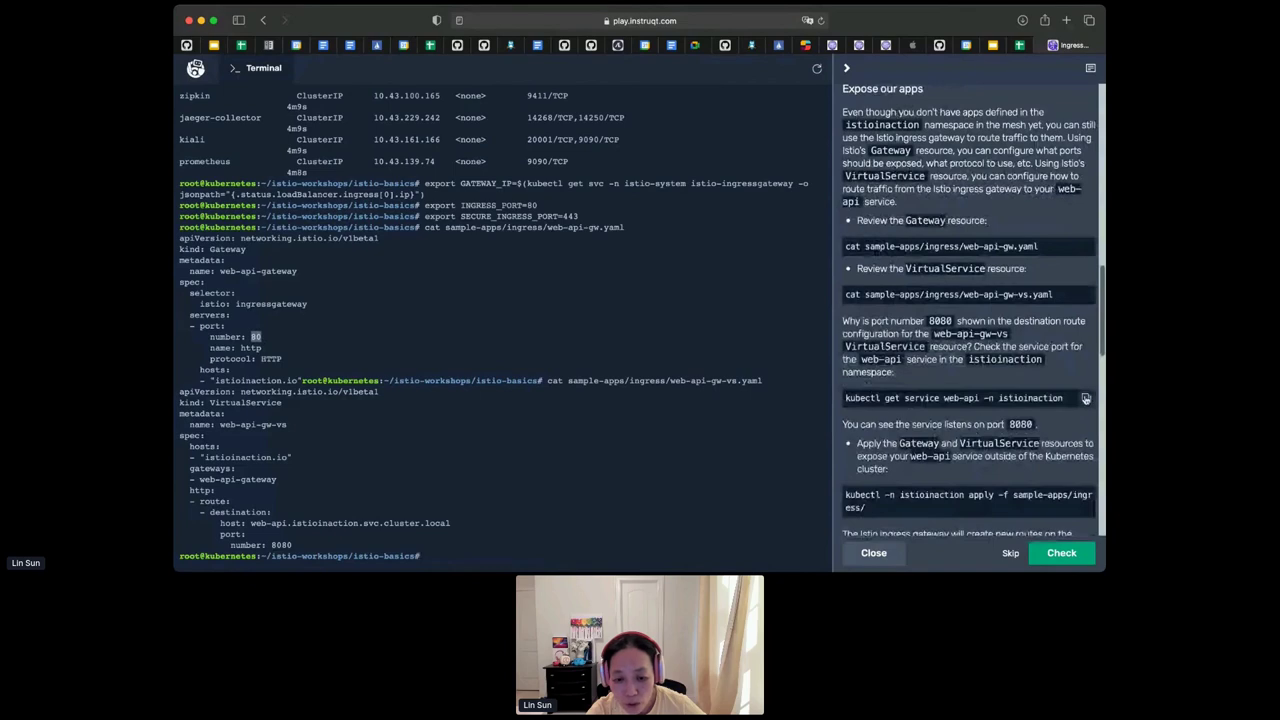
pyautogui.click(1086, 398)
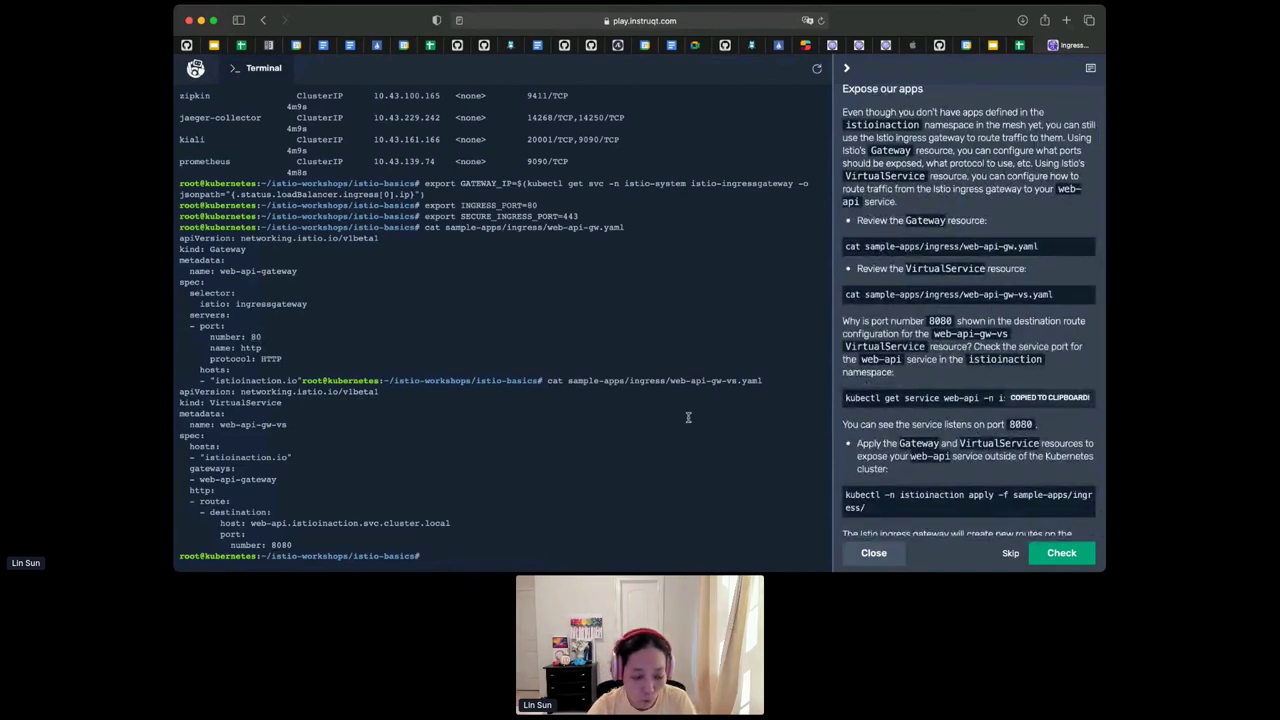
pyautogui.press('super+v')
pyautogui.press('Return')
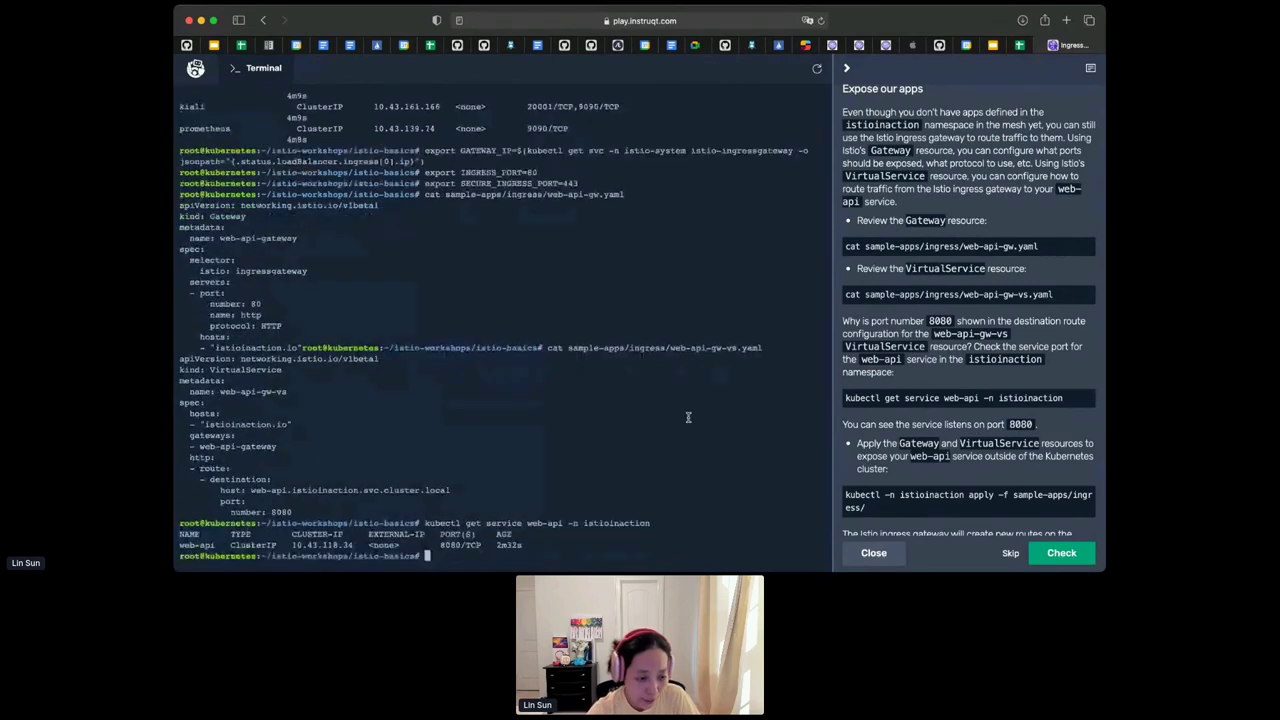
pyautogui.doubleClick(538, 522)
pyautogui.doubleClick(598, 523)
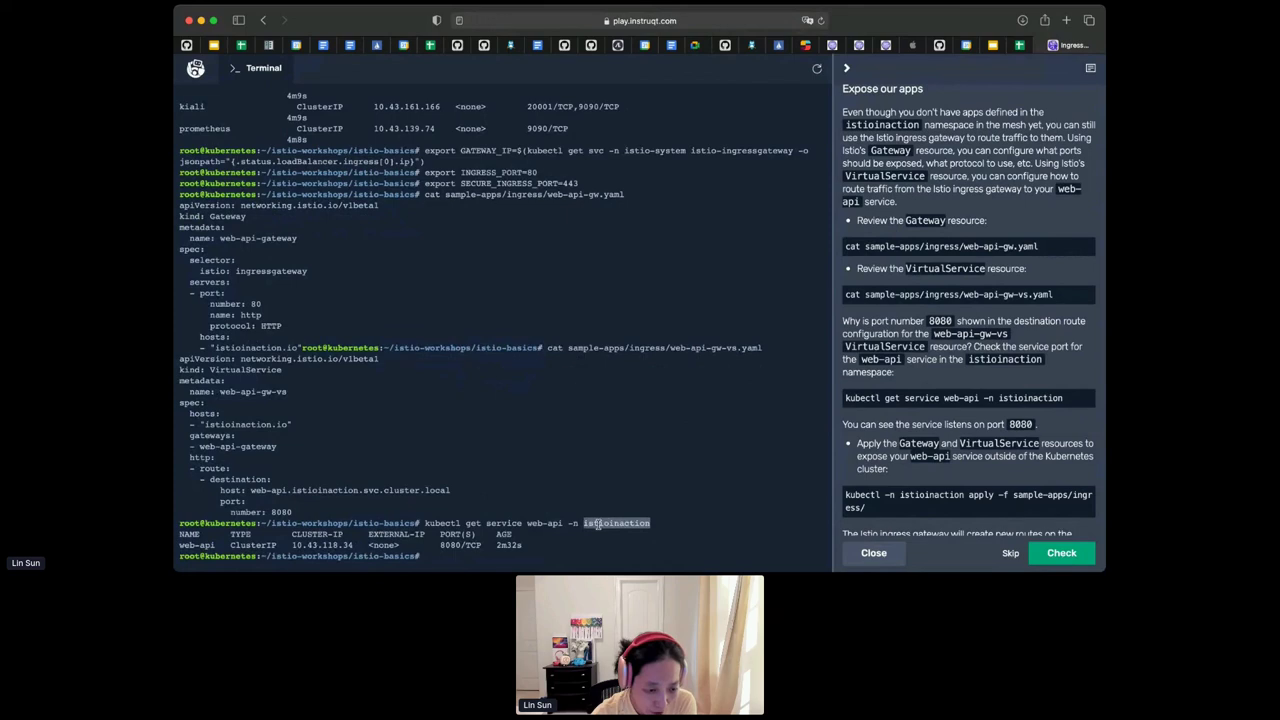
pyautogui.doubleClick(450, 544)
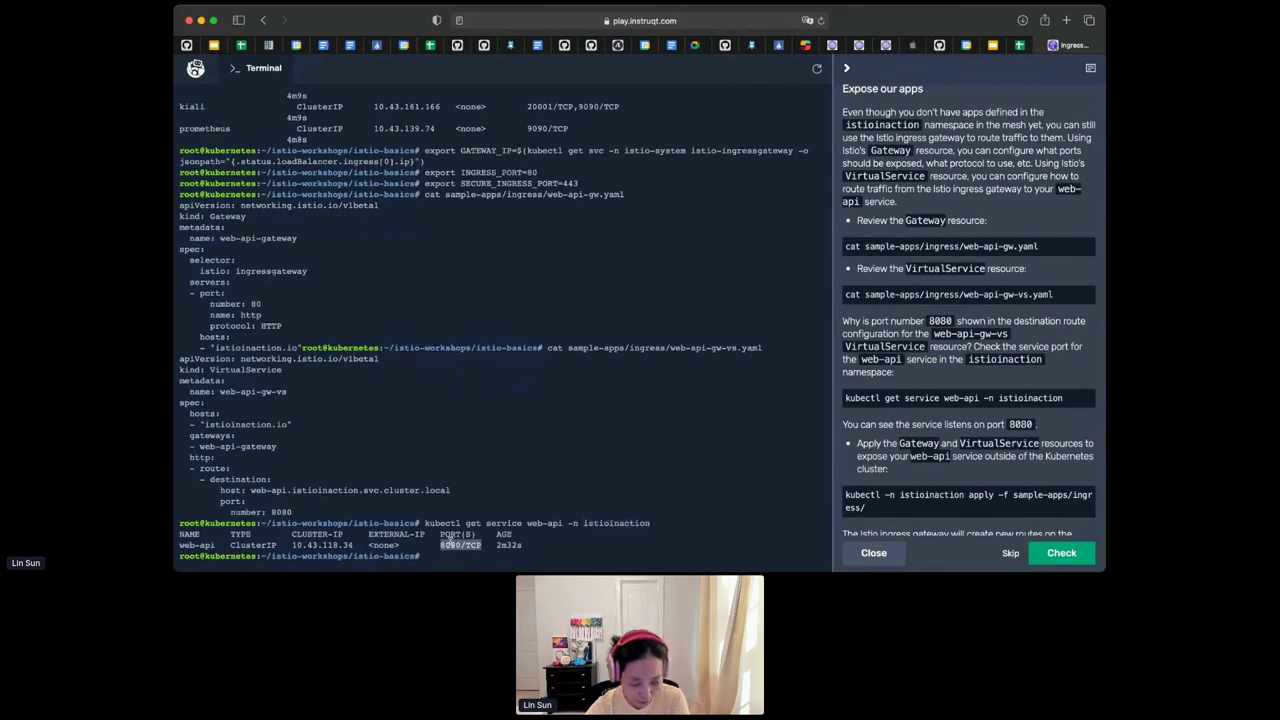
# - Apply the Gateway and VirtualService resources from sample-apps/ingress/ in the istioinaction namespace
pyautogui.scroll(-2, 921, 450)
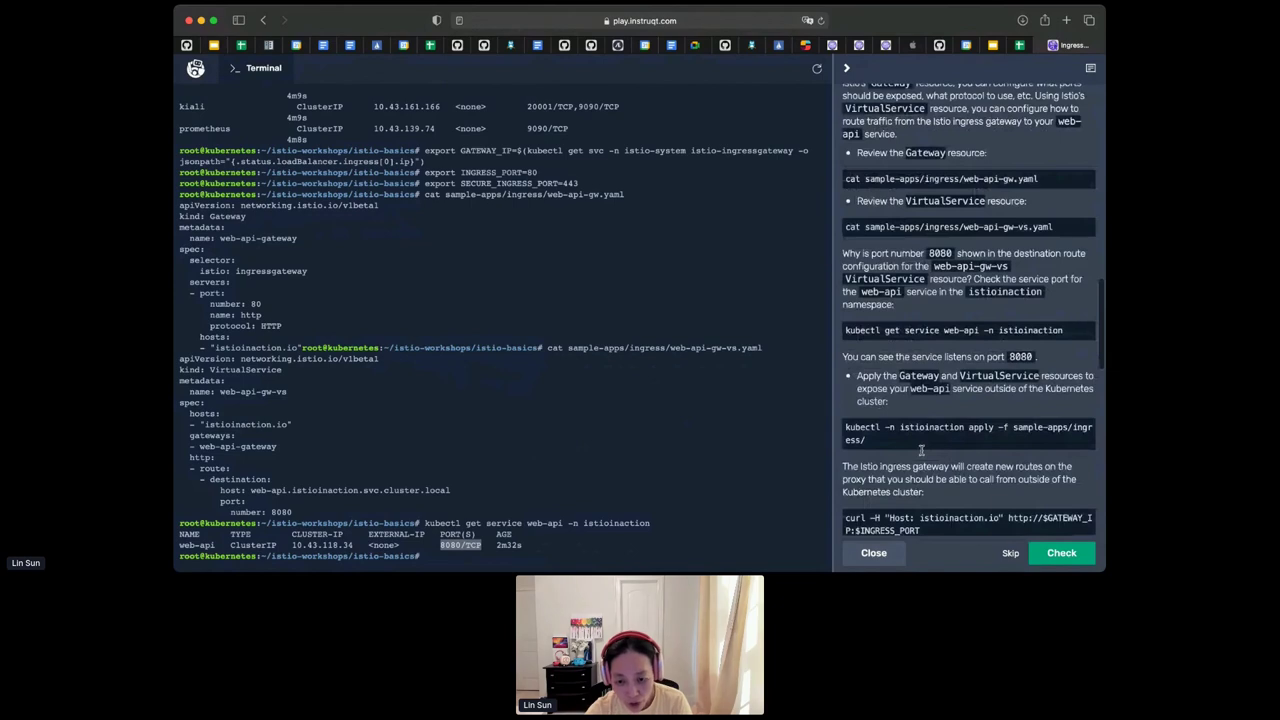
pyautogui.scroll(-1, 921, 450)
pyautogui.click(940, 415)
pyautogui.click(558, 422)
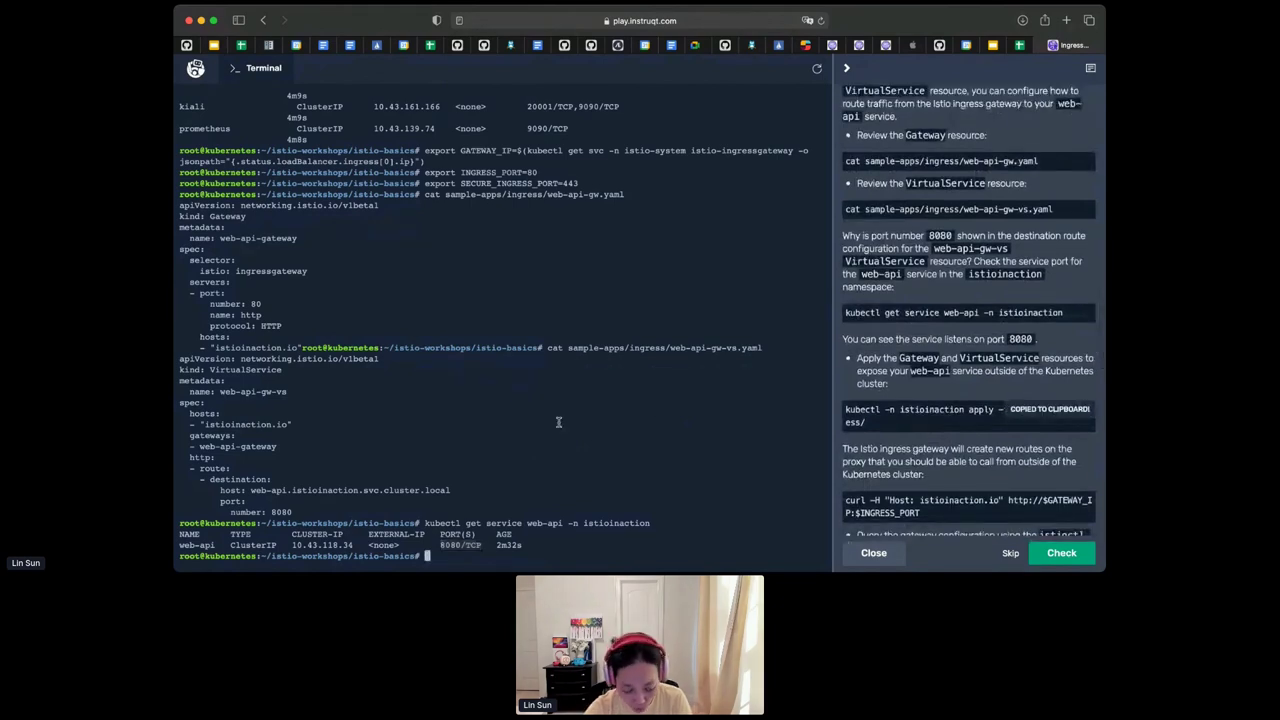
pyautogui.press('super+v')
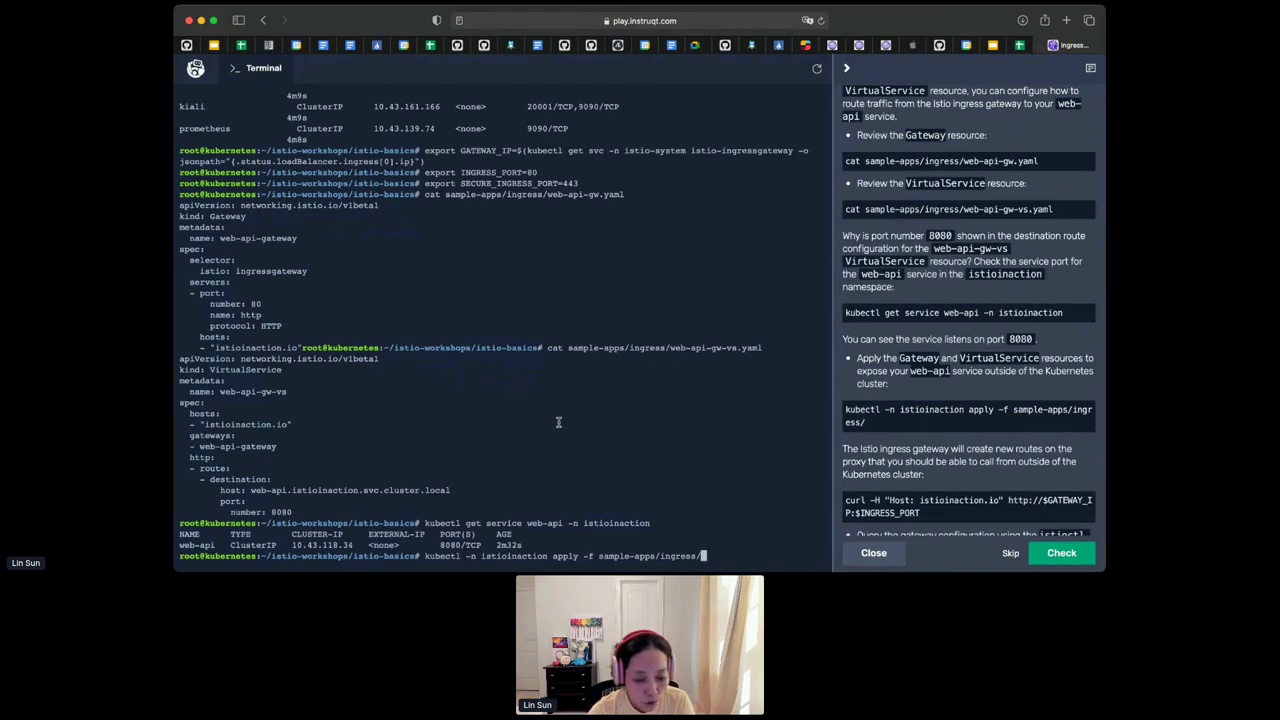
pyautogui.press('Return')
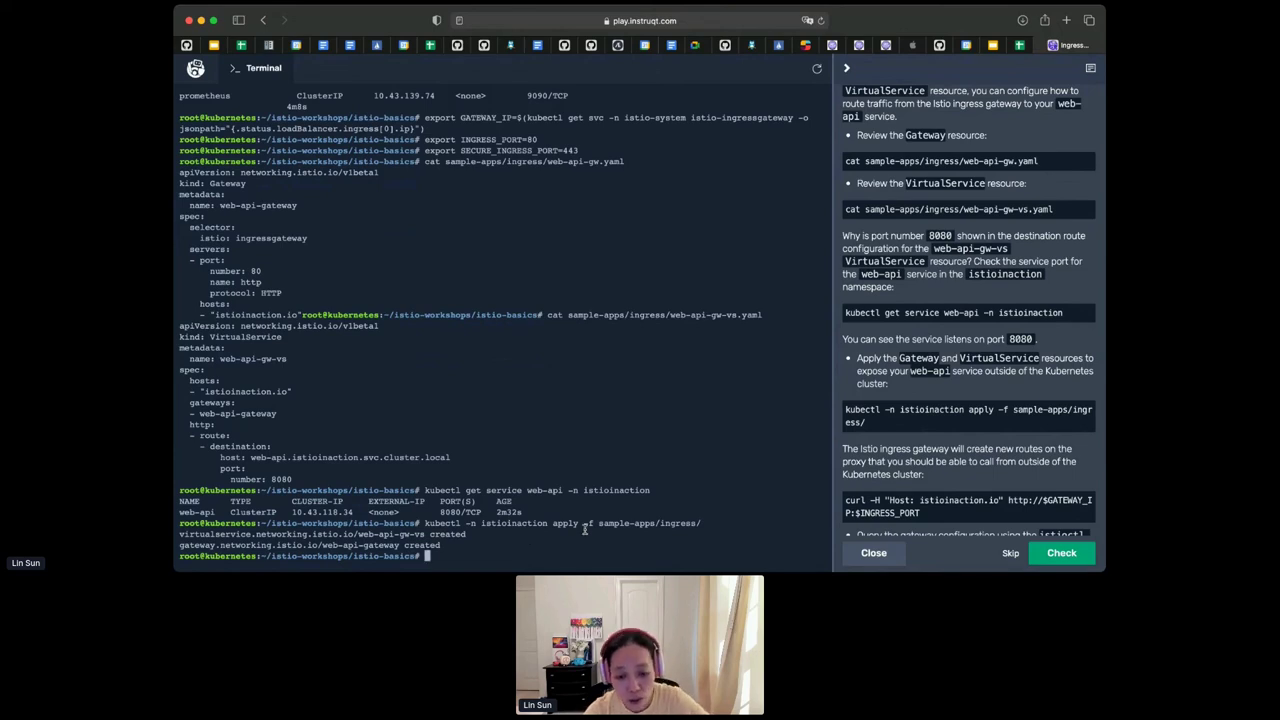
pyautogui.scroll(-3, 933, 481)
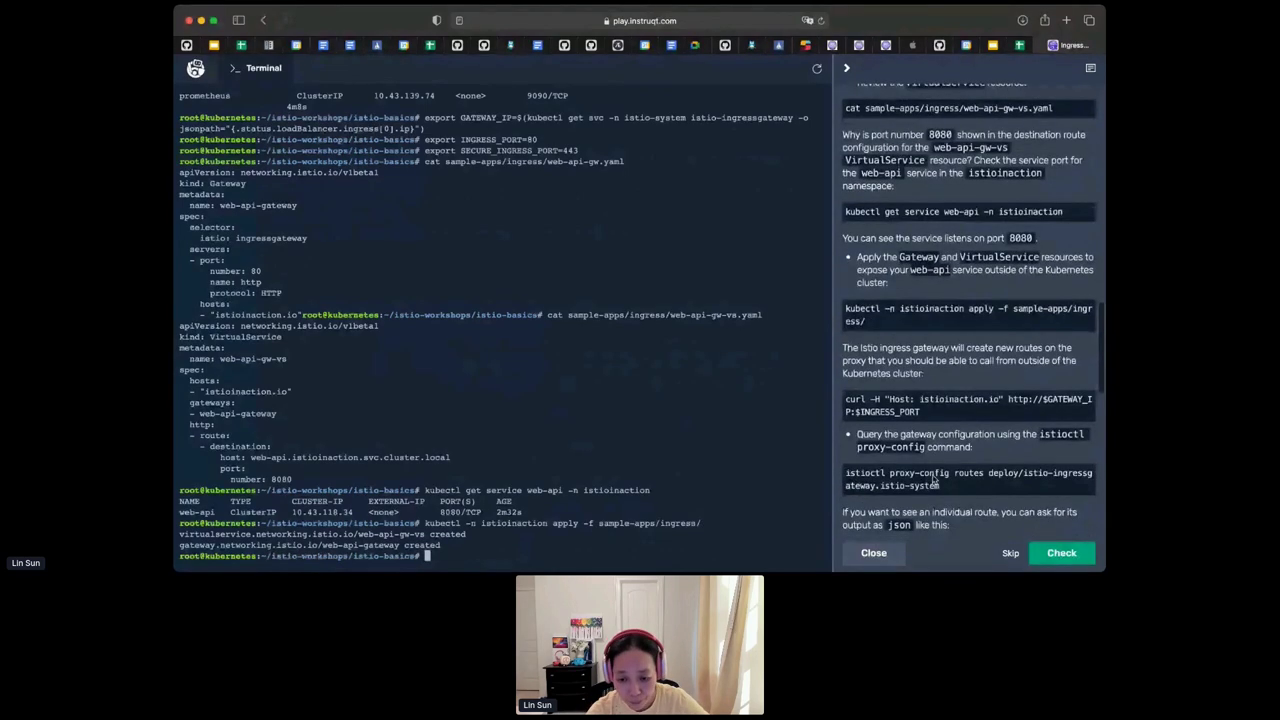
pyautogui.click(960, 404)
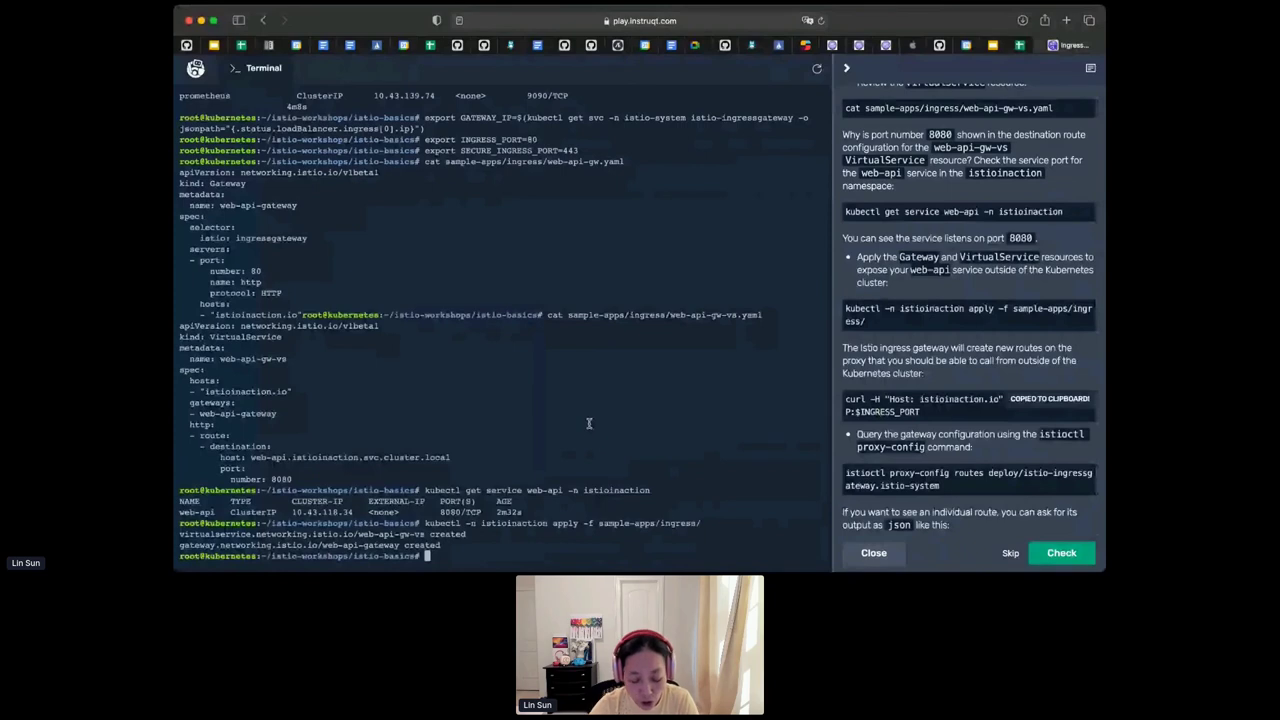
pyautogui.press('super+v')
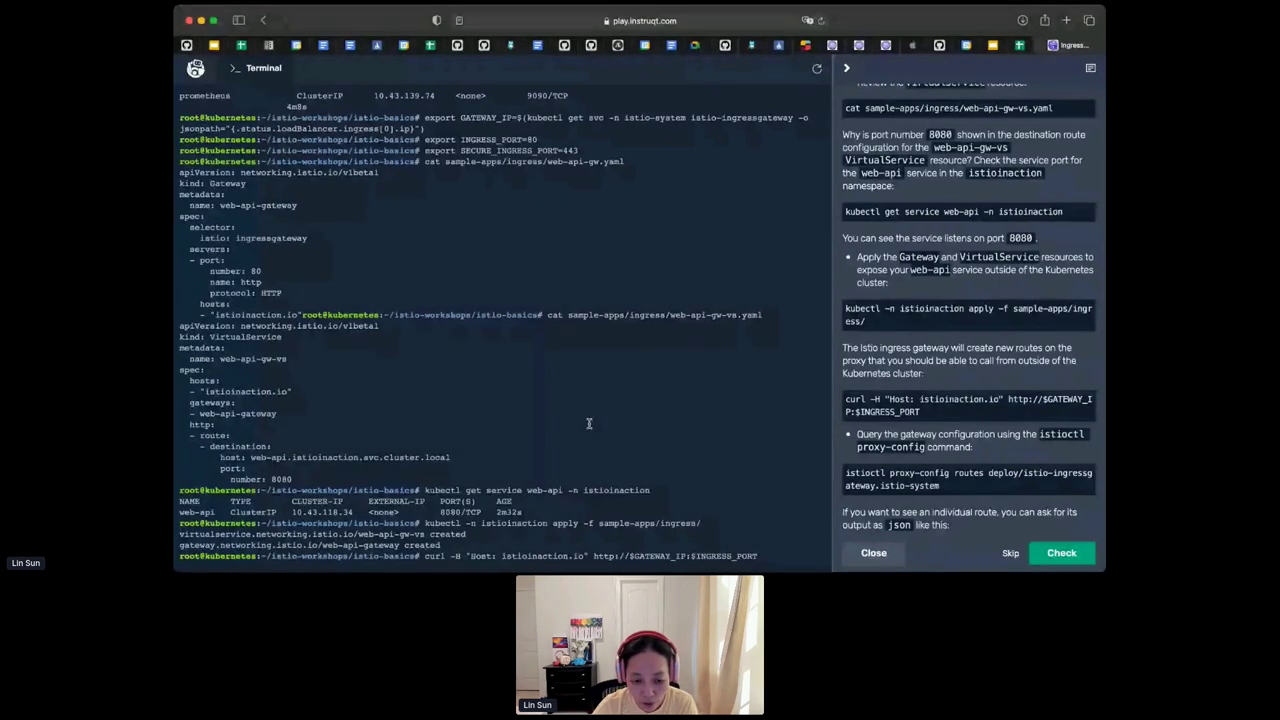
pyautogui.press('Return')
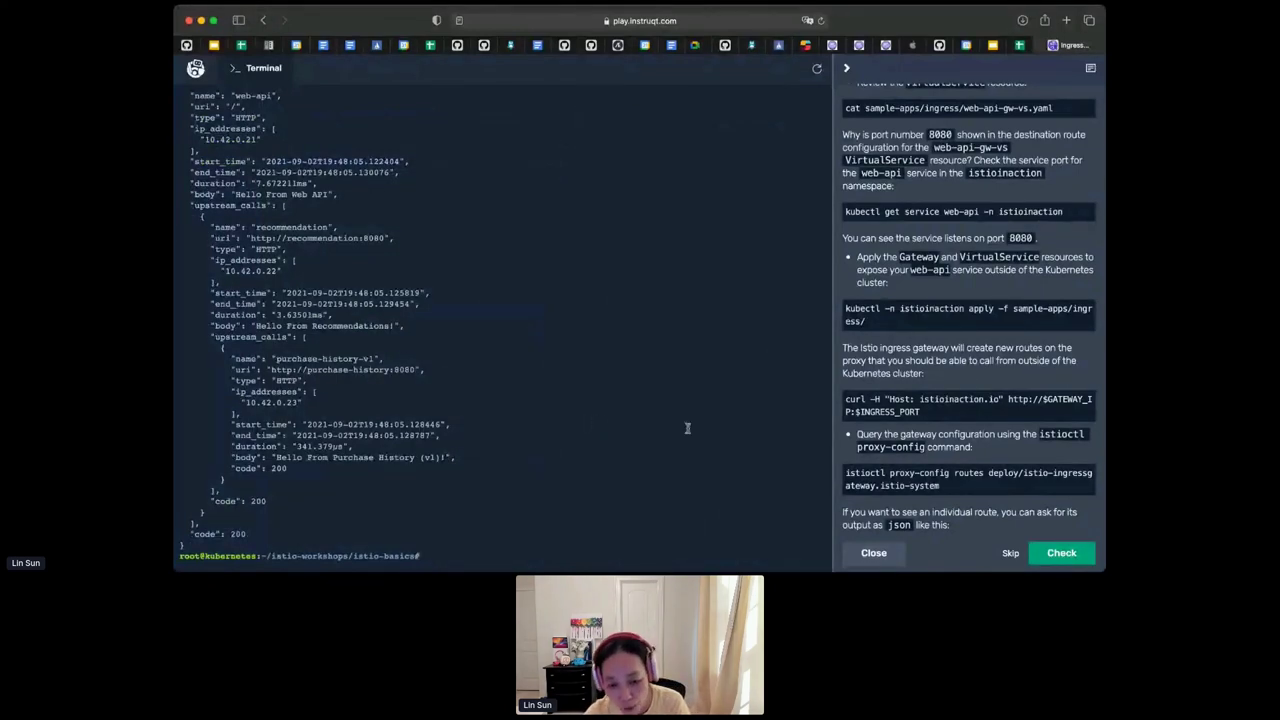
# - Query the routes of deploy/istio-ingressgateway.istio-system with istioctl proxy-config and highlight the istioinaction.io route
pyautogui.scroll(-1, 929, 433)
pyautogui.scroll(-1, 929, 433)
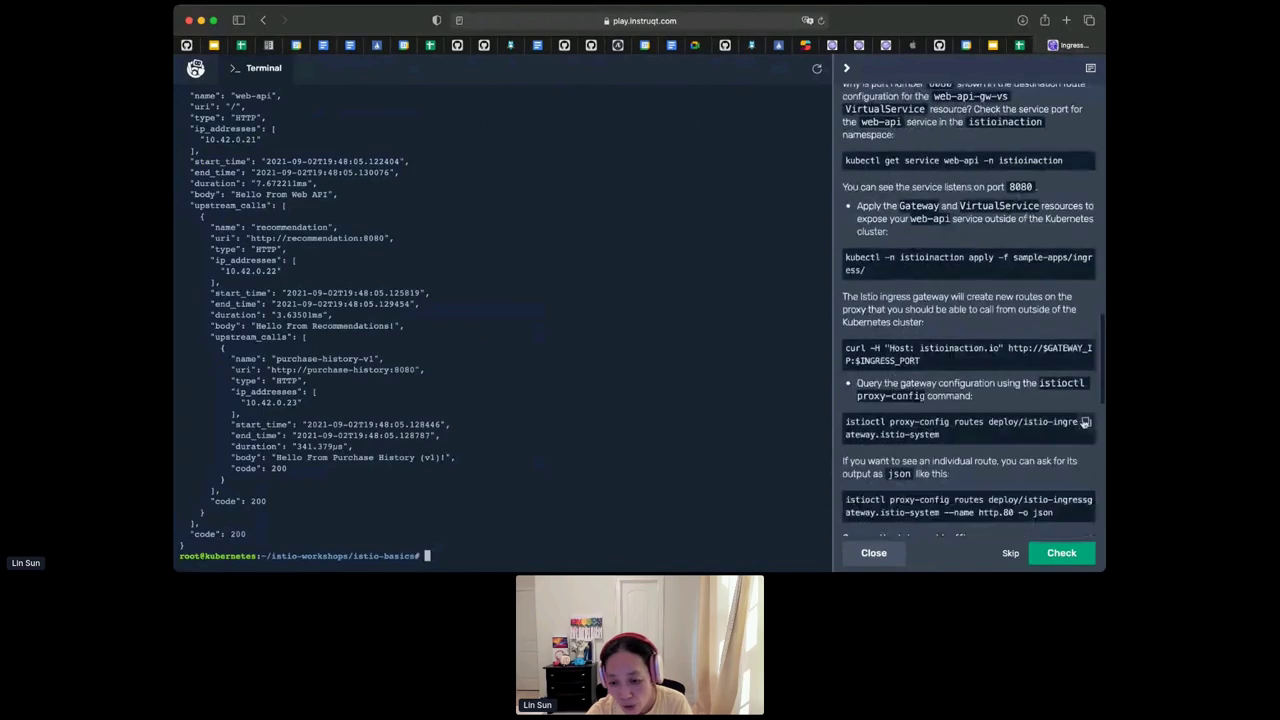
pyautogui.click(1085, 424)
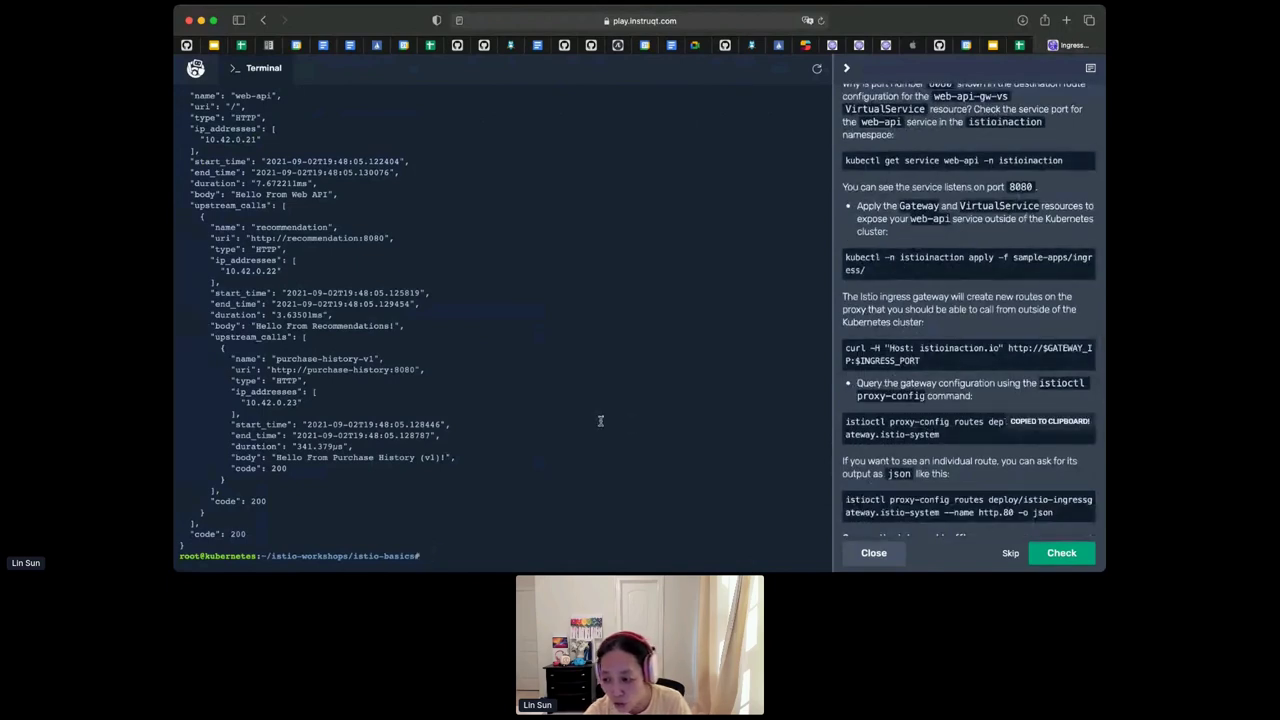
pyautogui.press('super+v')
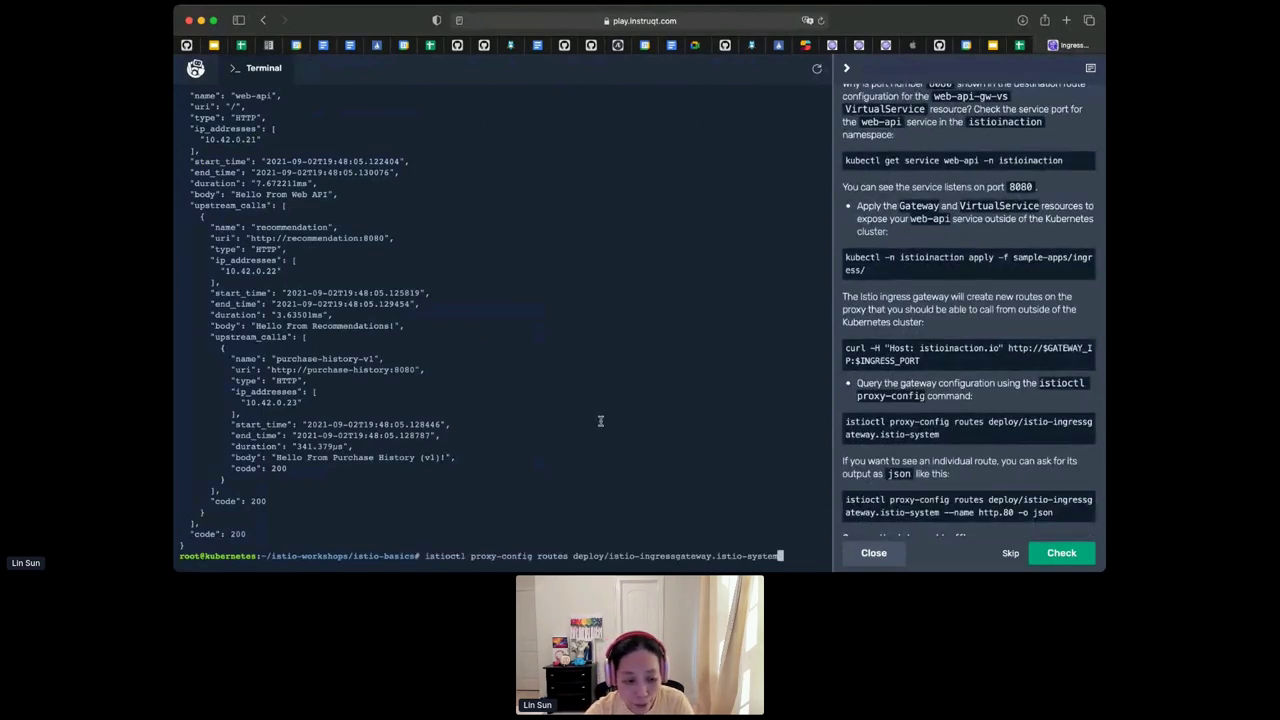
pyautogui.press('Return')
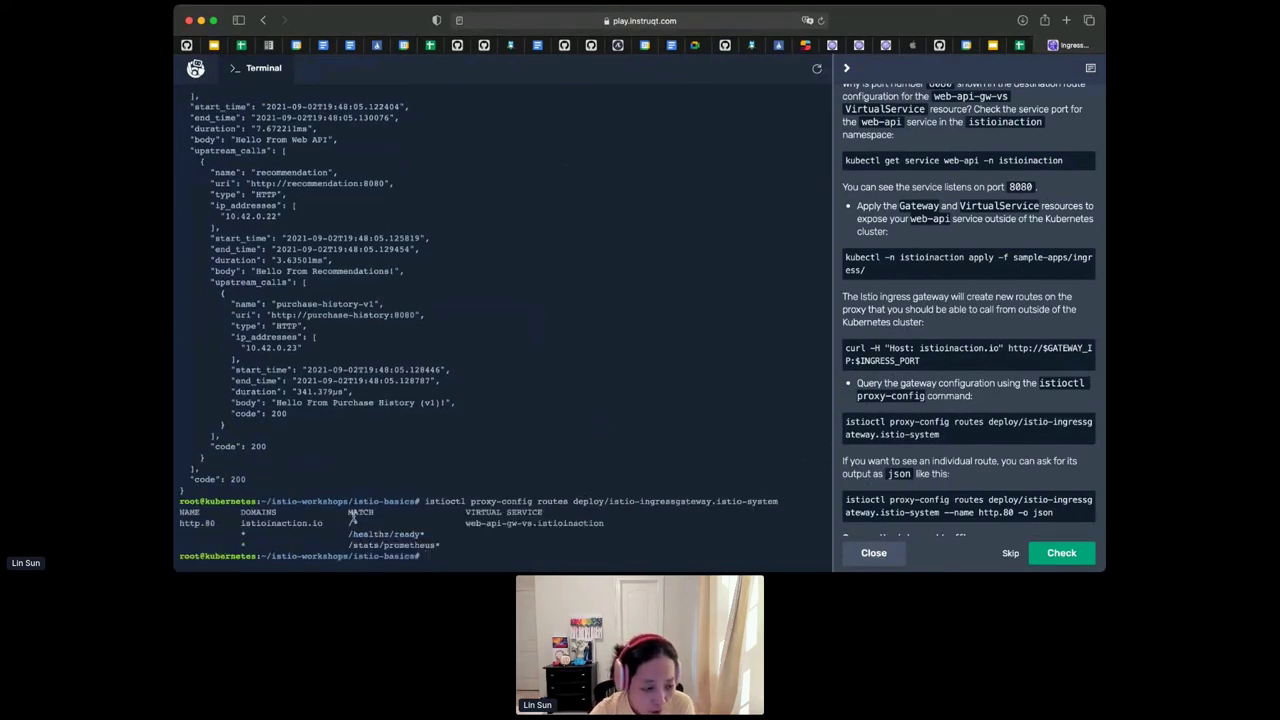
pyautogui.tripleClick(308, 524)
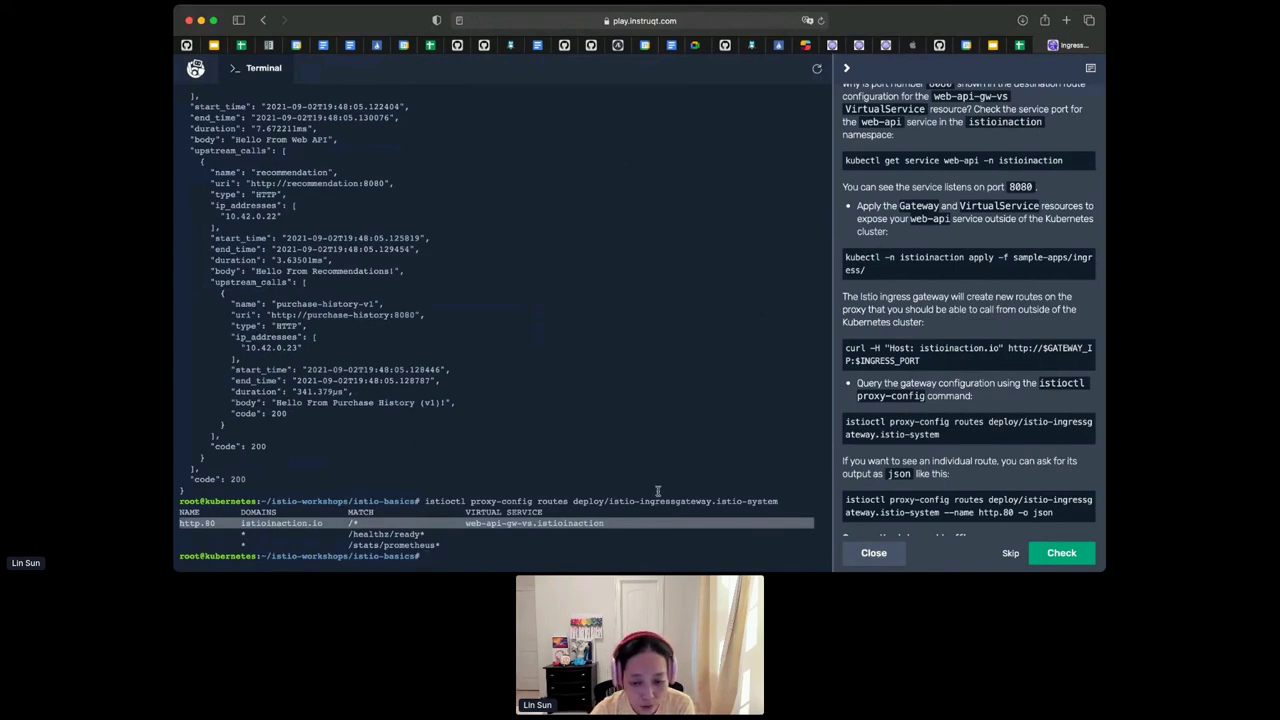
# - Output the ingress gateway's http.80 route as JSON with istioctl proxy-config routes
pyautogui.scroll(-3, 946, 455)
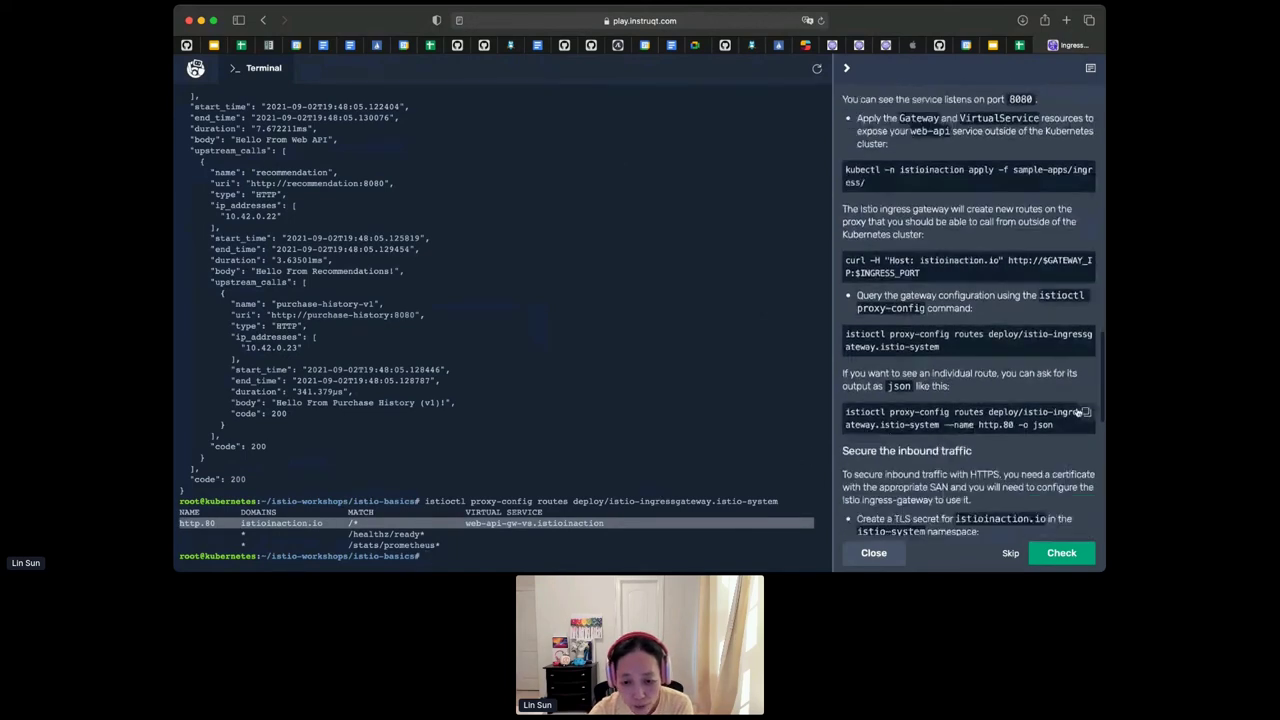
pyautogui.click(1084, 412)
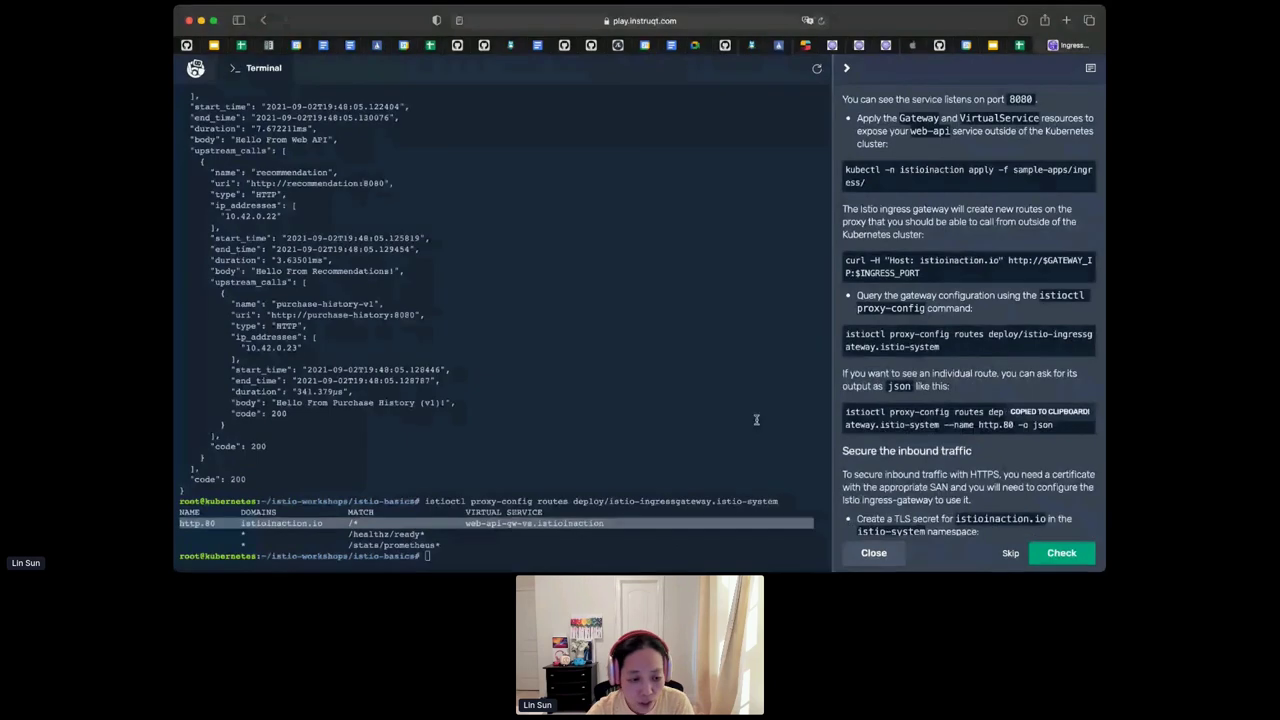
pyautogui.press('super+v')
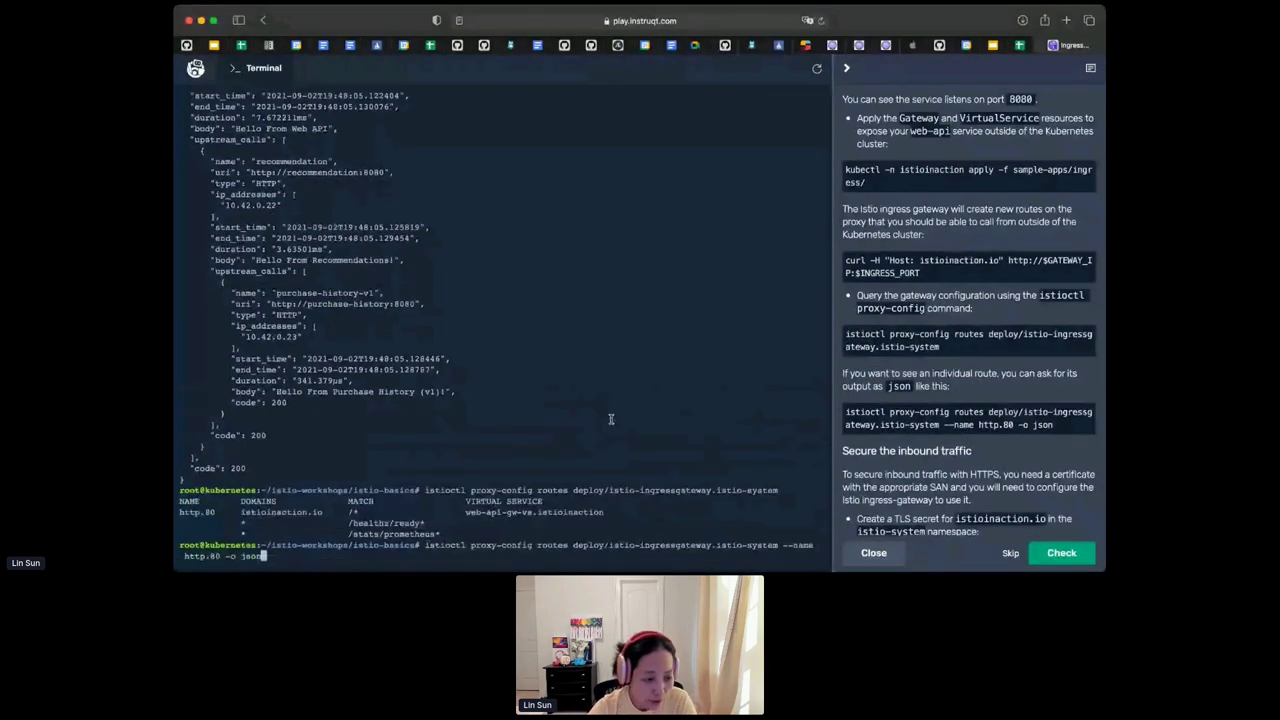
pyautogui.press('Return')
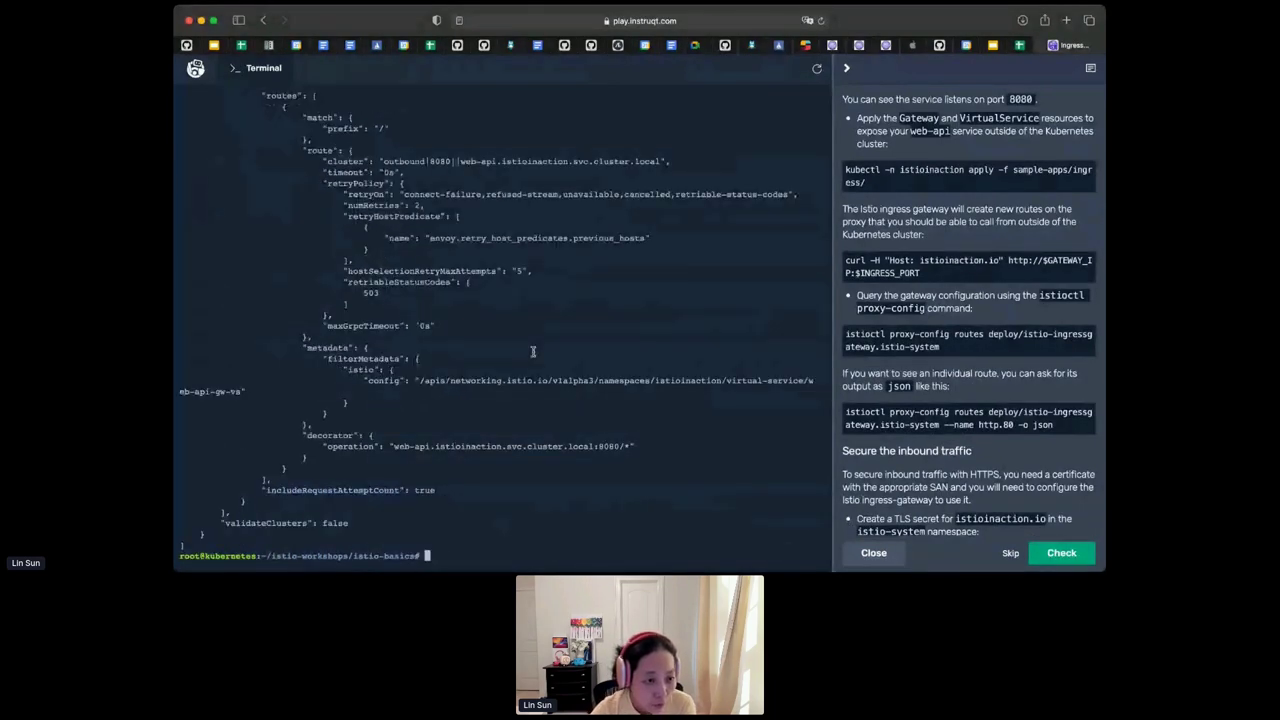
# - Examine the http.80 JSON output for the route name, destination cluster and retriable status codes in the retry policy
pyautogui.scroll(5, 533, 351)
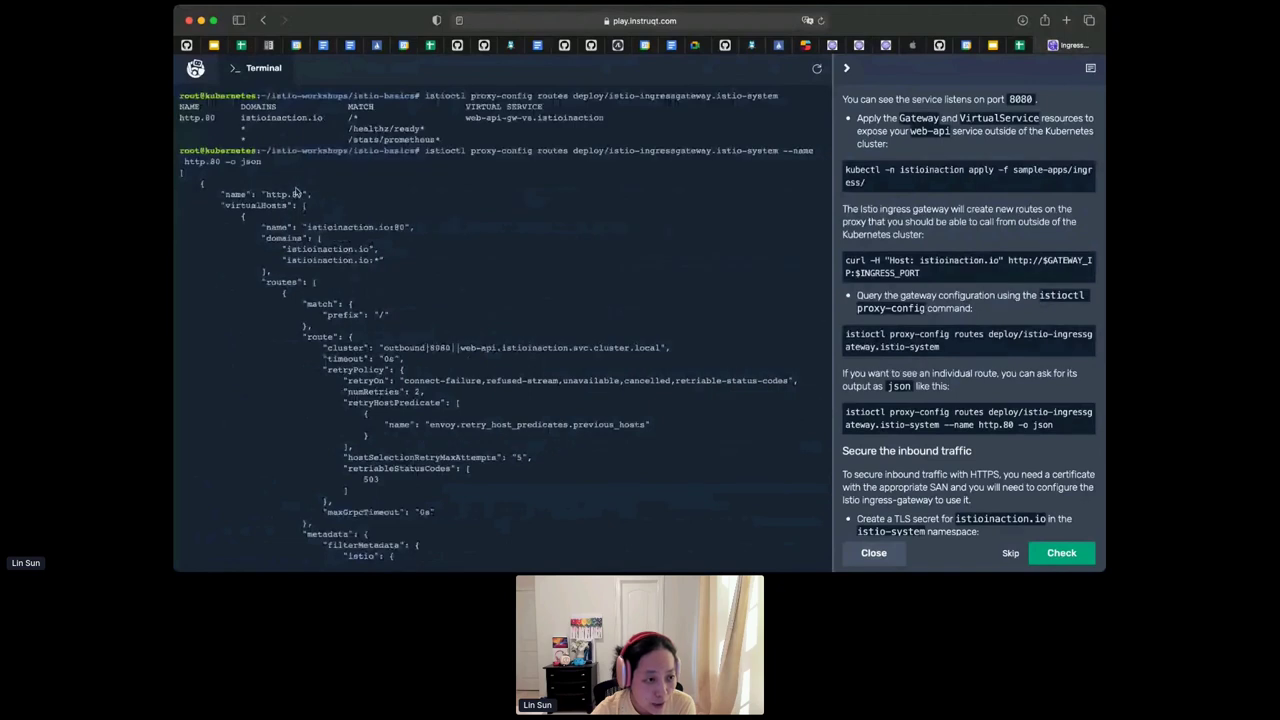
pyautogui.doubleClick(292, 195)
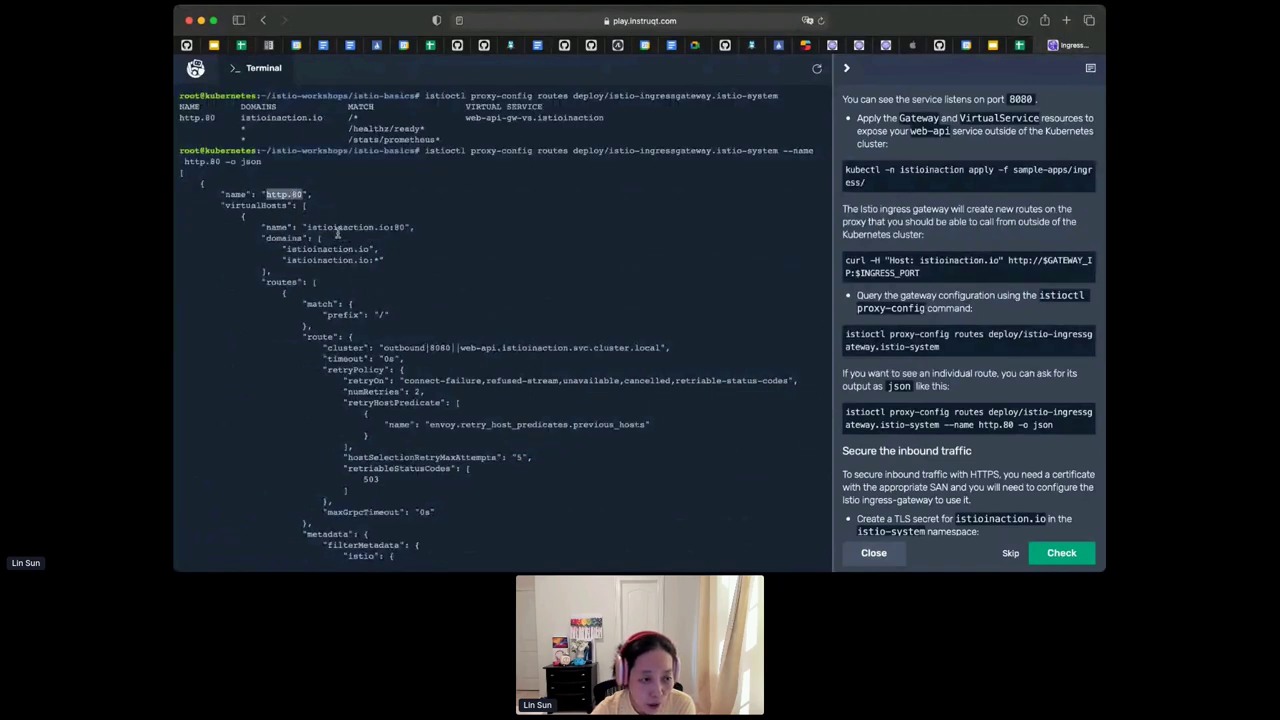
pyautogui.scroll(-2, 371, 262)
pyautogui.tripleClick(387, 313)
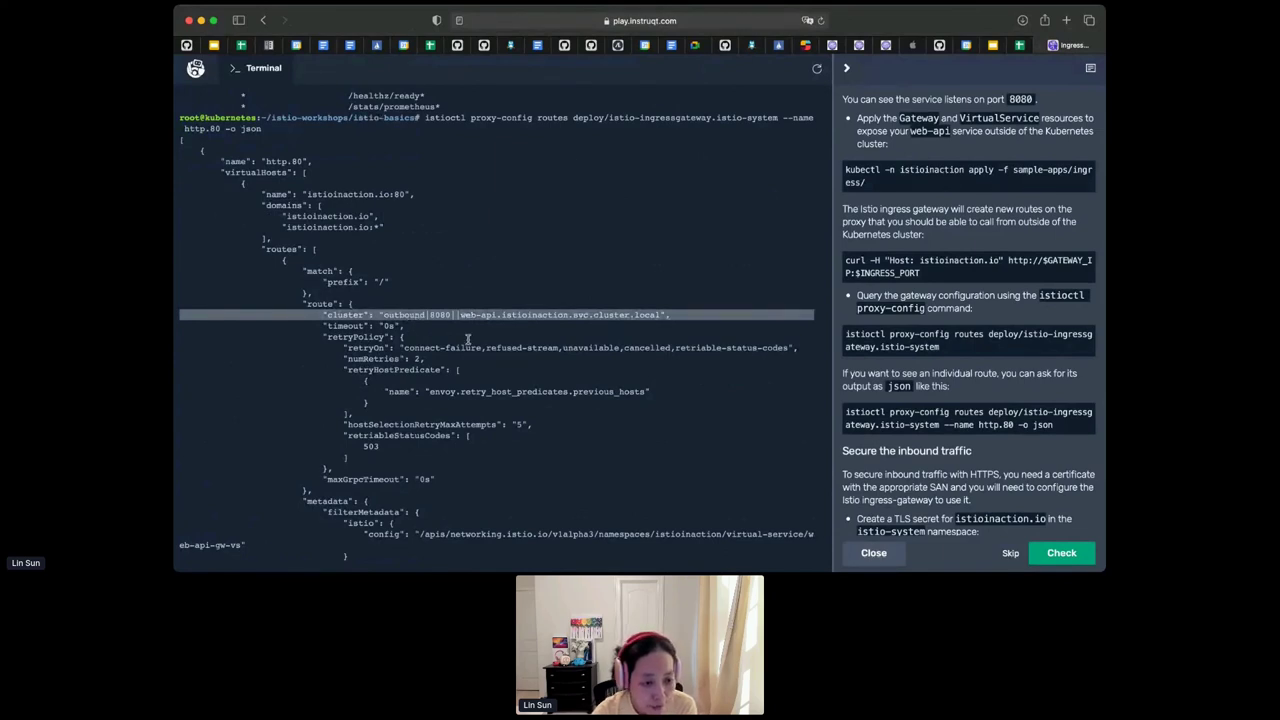
pyautogui.scroll(-6, 485, 343)
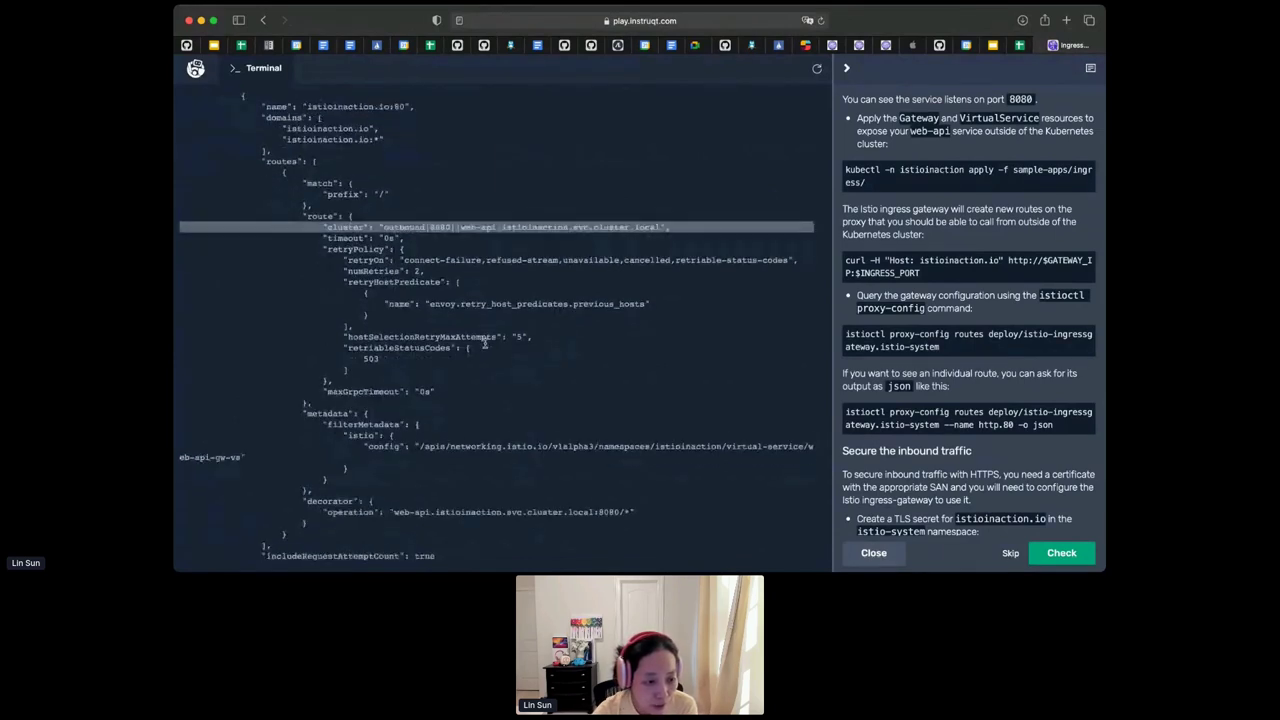
pyautogui.doubleClick(377, 337)
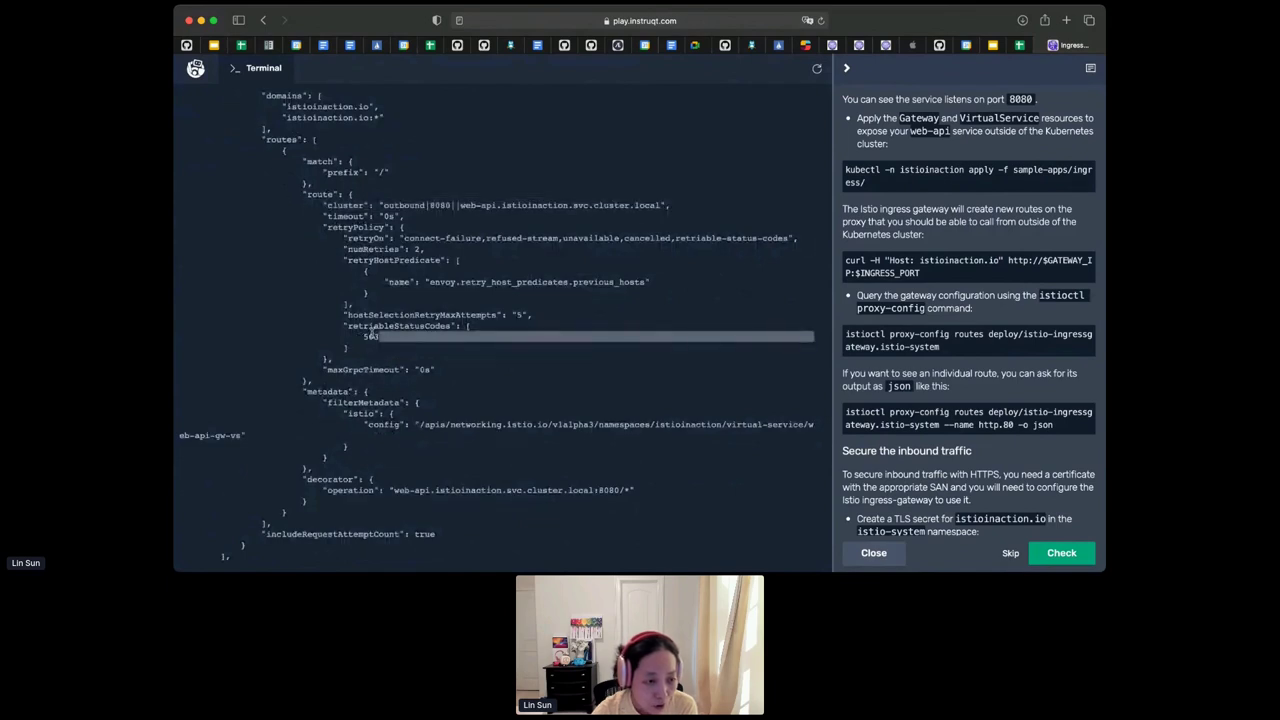
# - Examine the retry policy in the http.80 JSON output for hostSelectionRetryMaxAttempts and the retryOn conditions
pyautogui.doubleClick(380, 315)
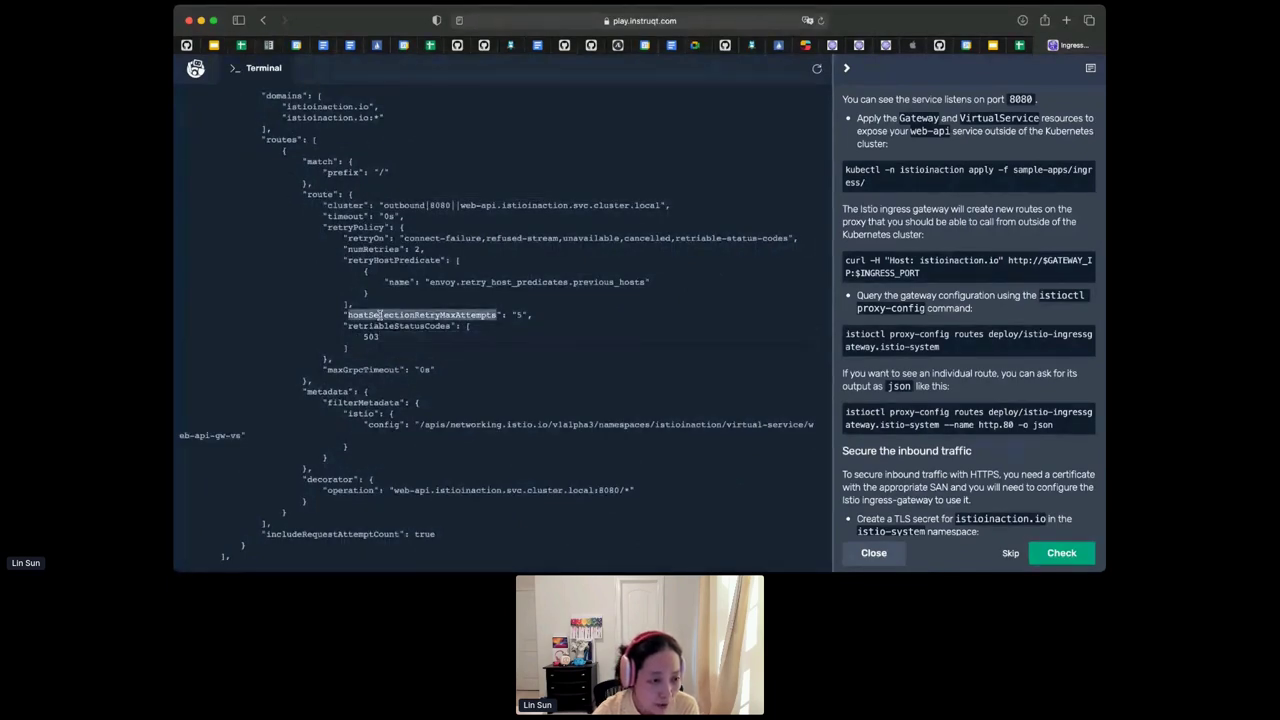
pyautogui.tripleClick(383, 250)
pyautogui.tripleClick(387, 237)
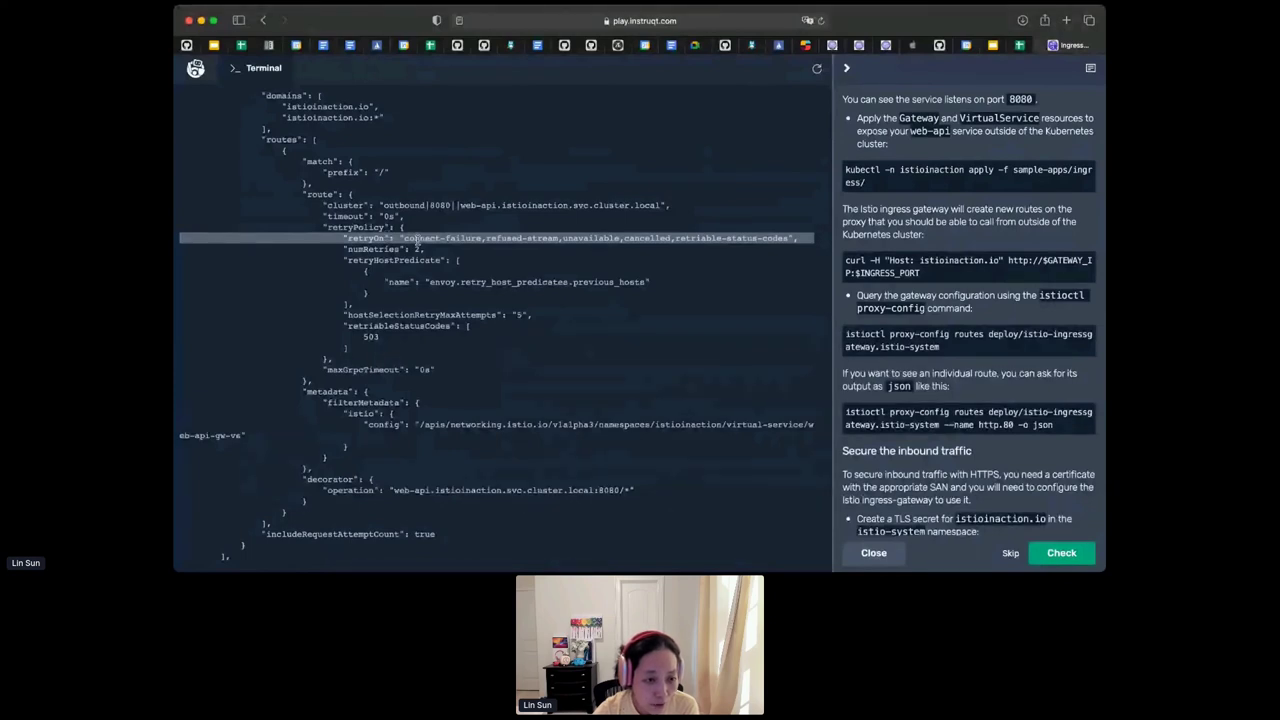
pyautogui.scroll(-2, 322, 427)
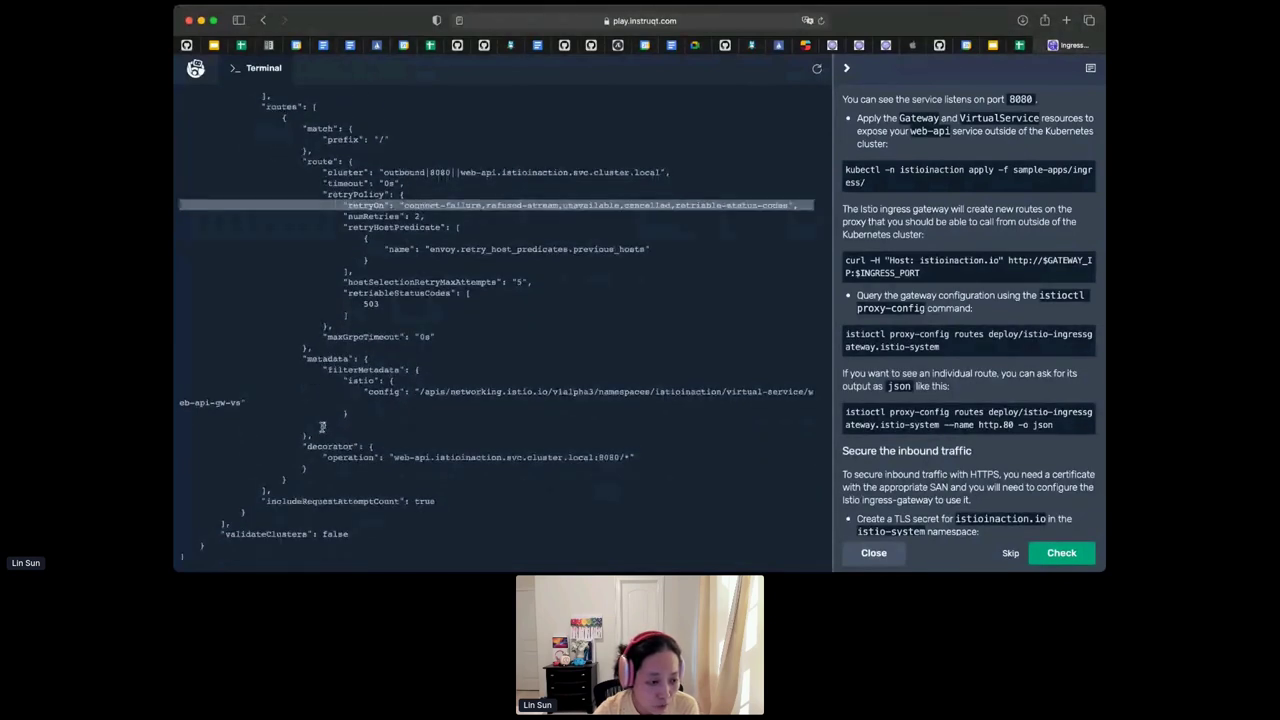
pyautogui.scroll(-1, 322, 427)
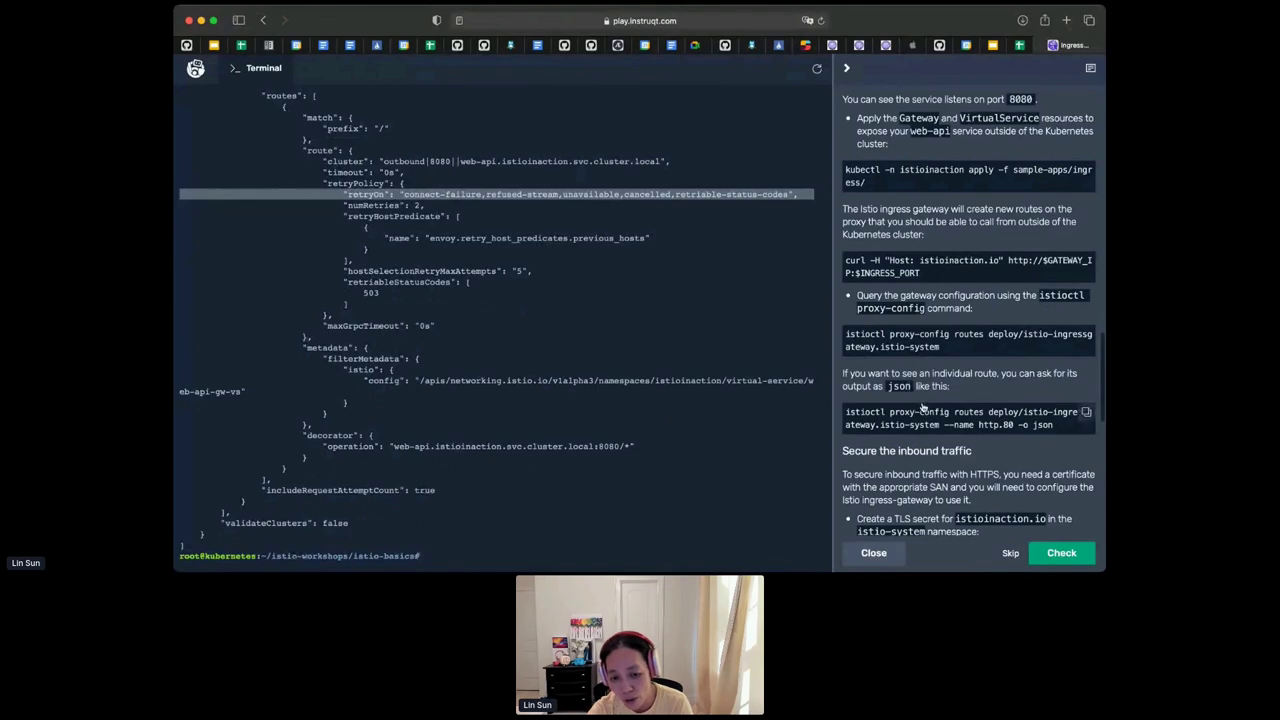
# - Create the TLS secret istioinaction-cert in the istio-system namespace from labs/02/certs/istioinaction.io.key and labs/02/certs/istioinaction.io.crt with kubectl
pyautogui.scroll(-2, 922, 405)
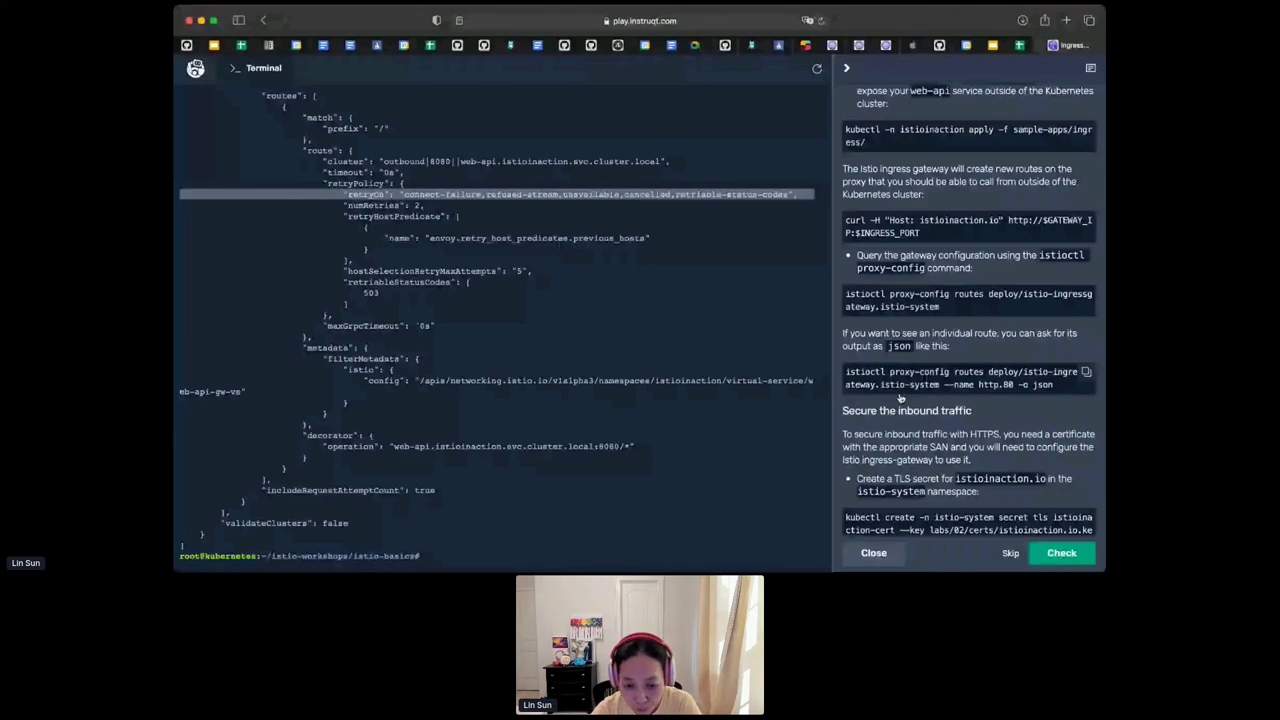
pyautogui.scroll(-3, 915, 399)
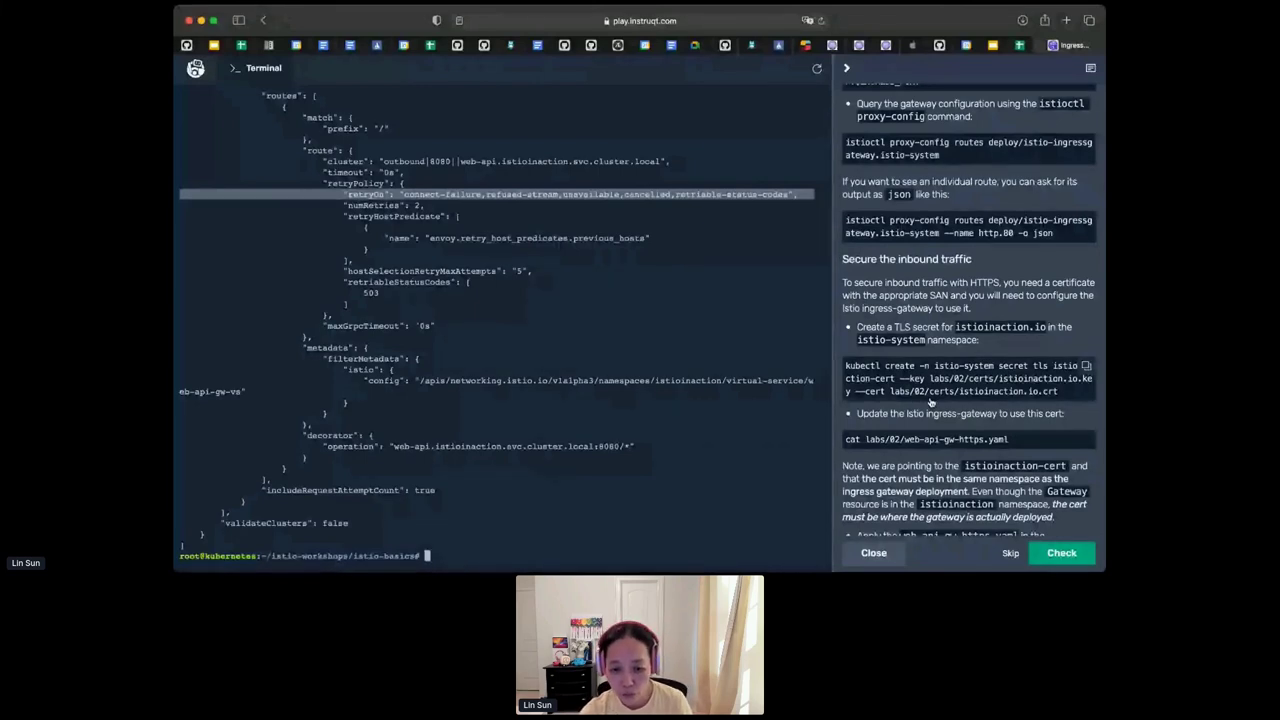
pyautogui.click(930, 397)
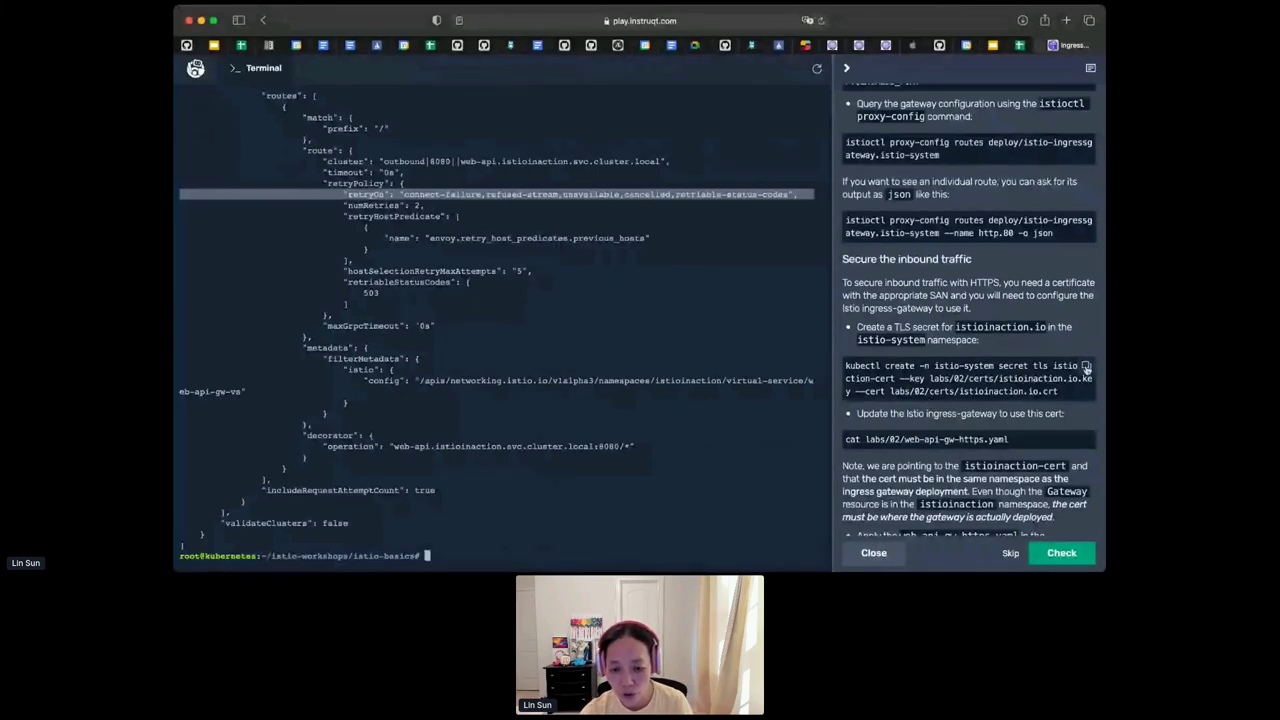
pyautogui.press('super+v')
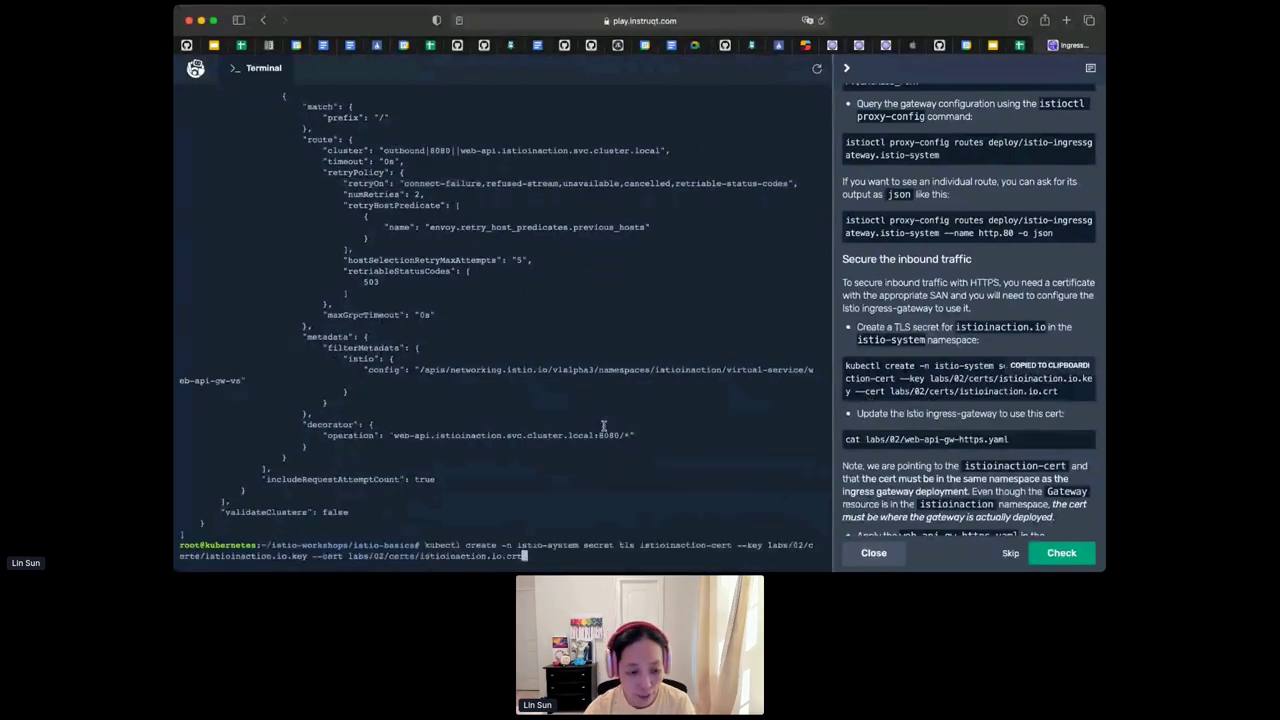
pyautogui.press('Return')
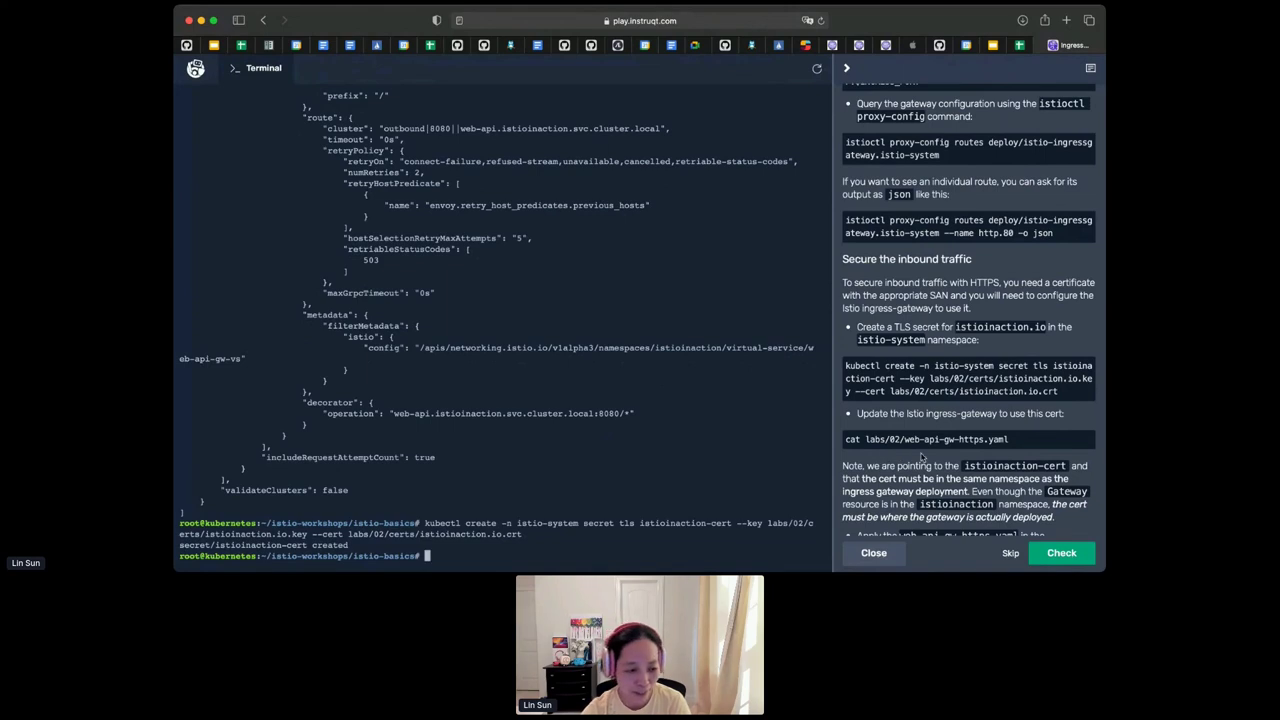
# - Output the contents of labs/02/web-api-gw-https.yaml in the terminal with cat
pyautogui.scroll(-1, 921, 456)
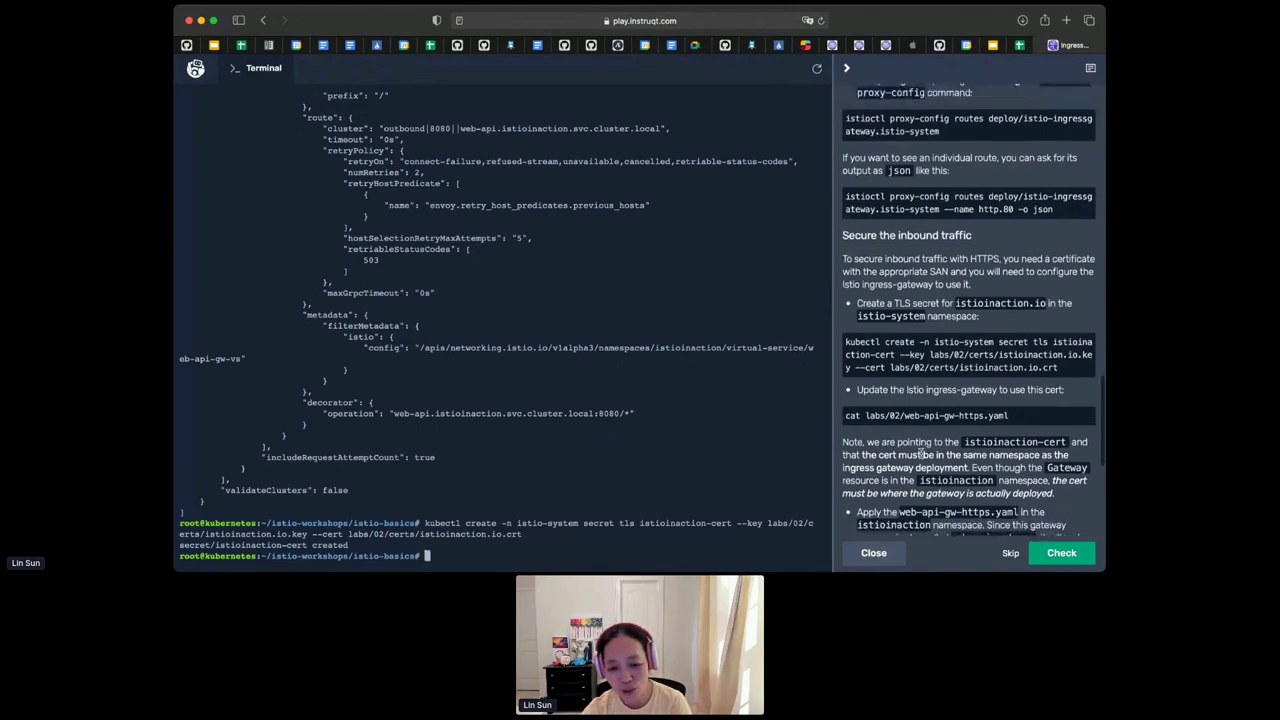
pyautogui.scroll(-1, 920, 453)
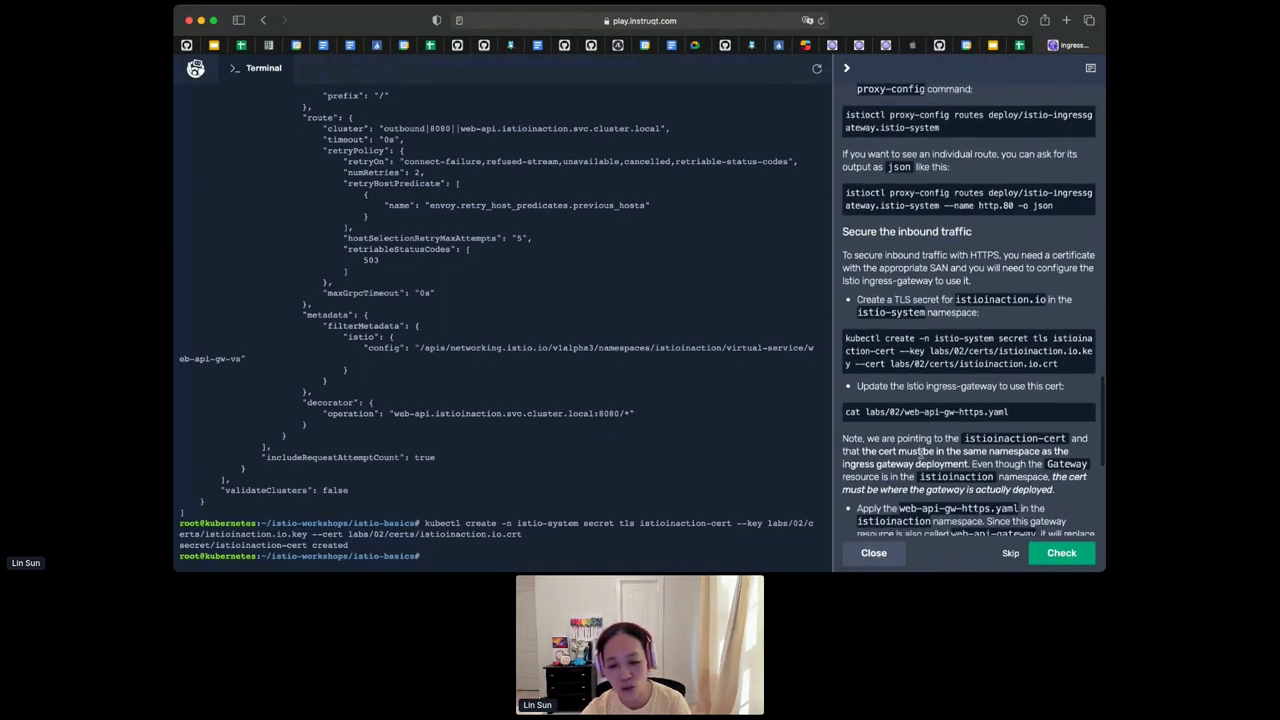
pyautogui.scroll(-2, 920, 453)
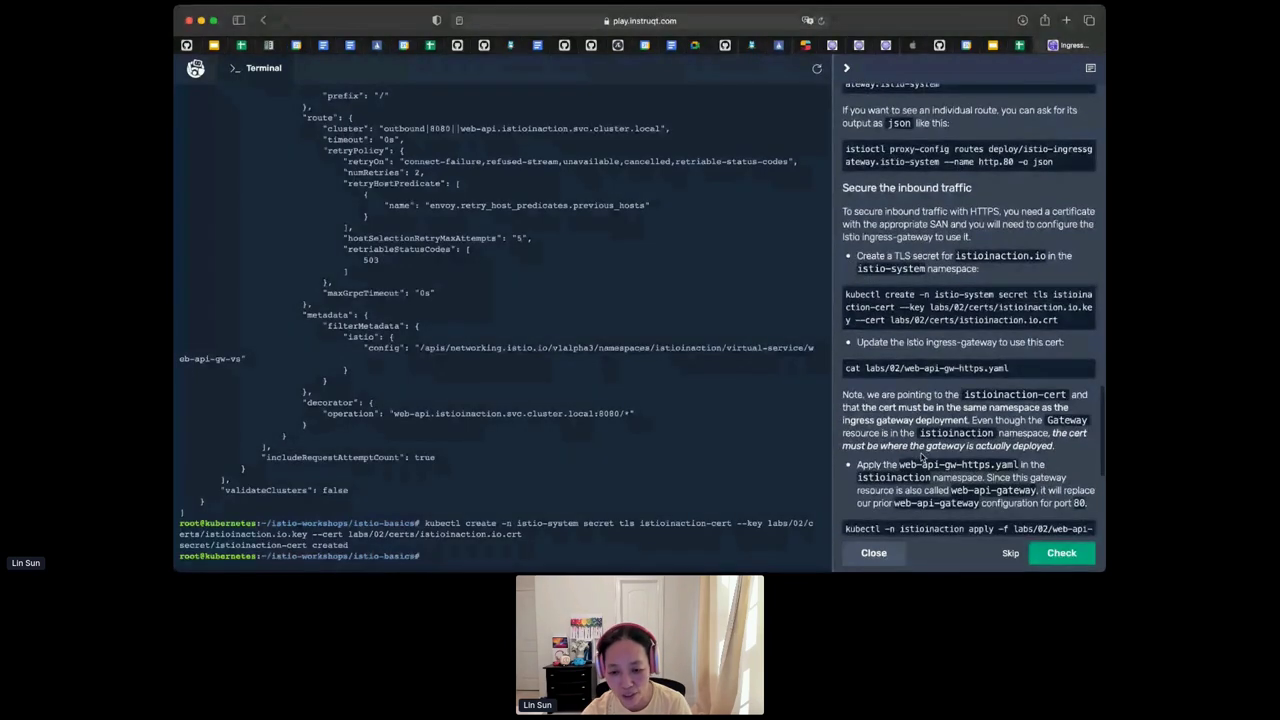
pyautogui.click(930, 368)
pyautogui.click(576, 460)
pyautogui.press('super+v')
pyautogui.press('Return')
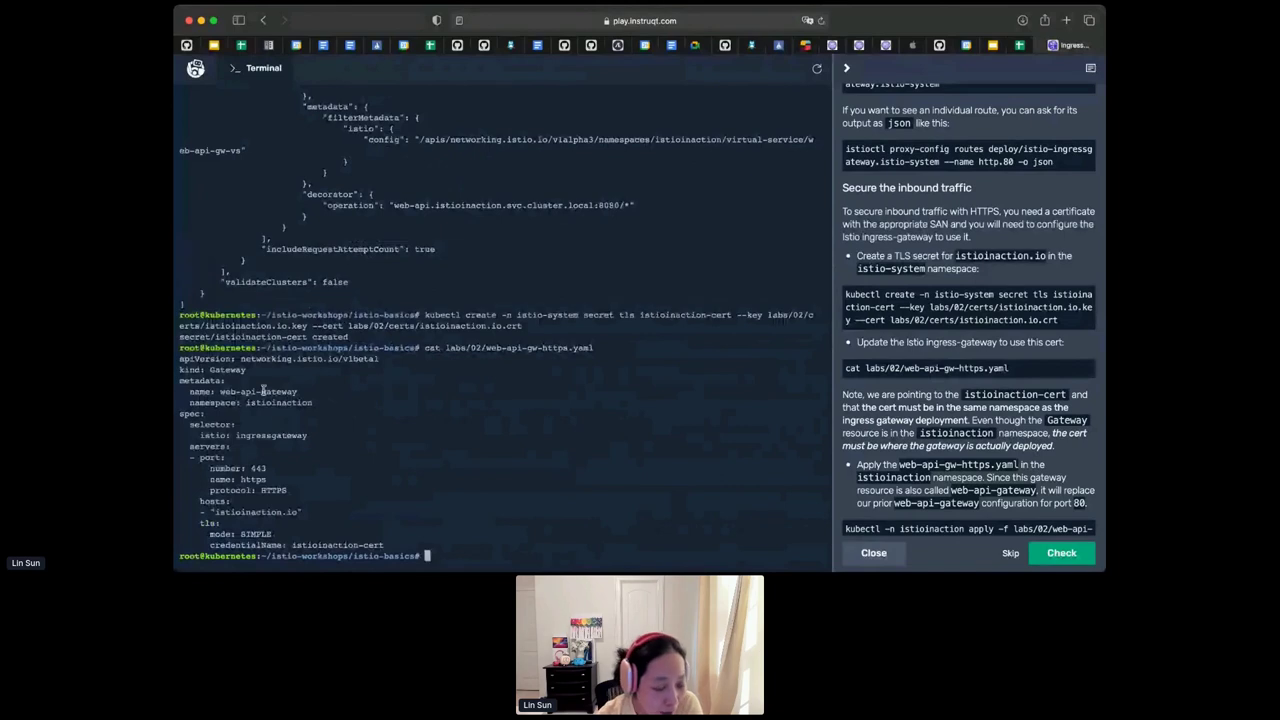
# - Examine the HTTPS Gateway manifest for its resource name, port number, host and TLS credentialName
pyautogui.doubleClick(236, 368)
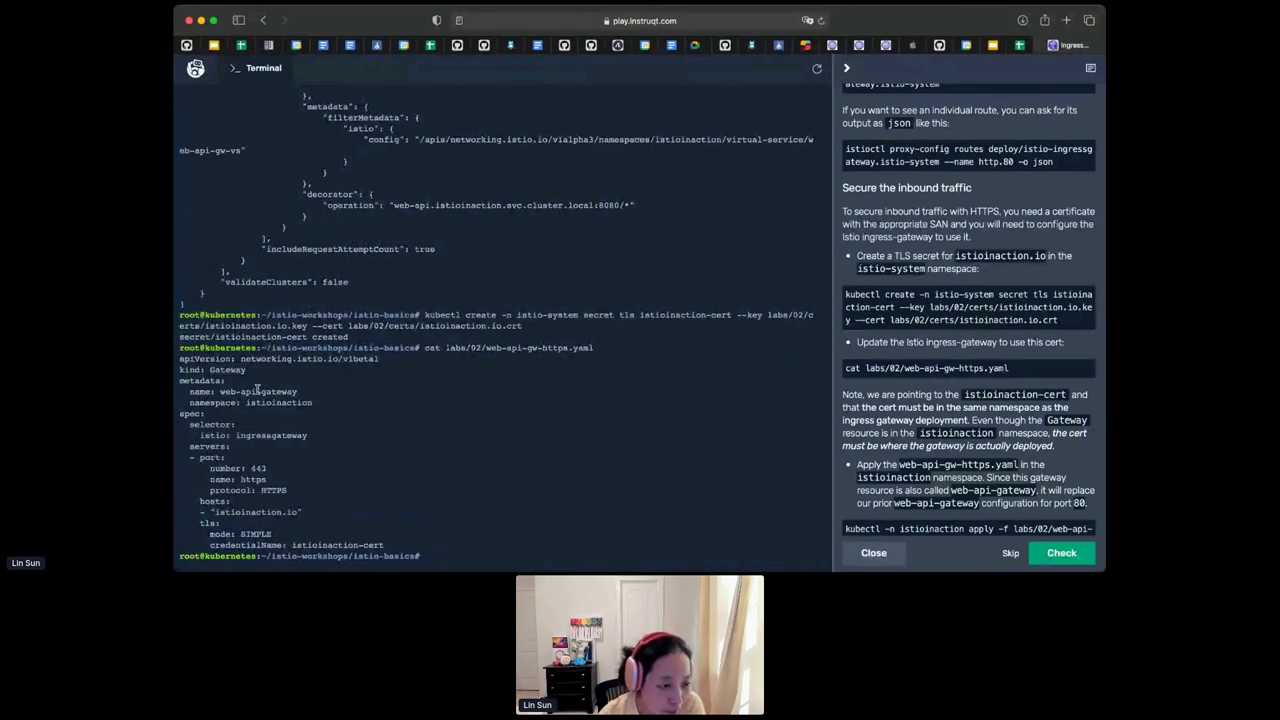
pyautogui.doubleClick(256, 391)
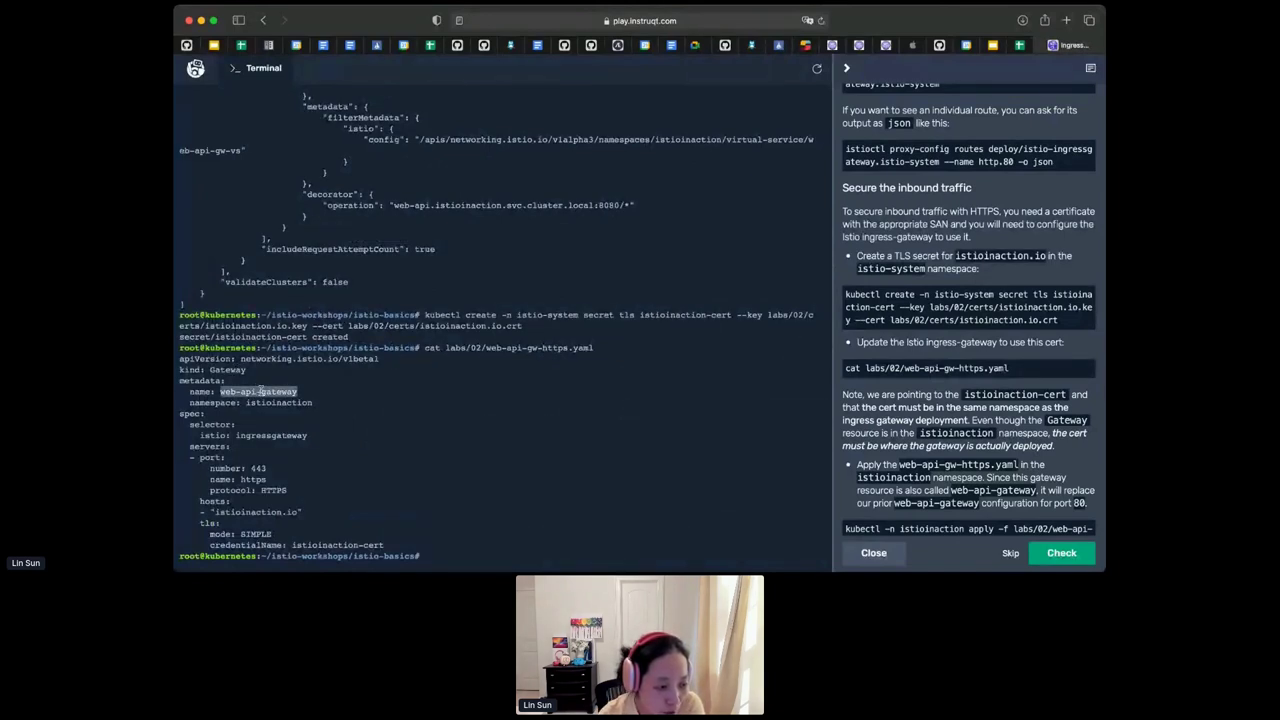
pyautogui.doubleClick(258, 468)
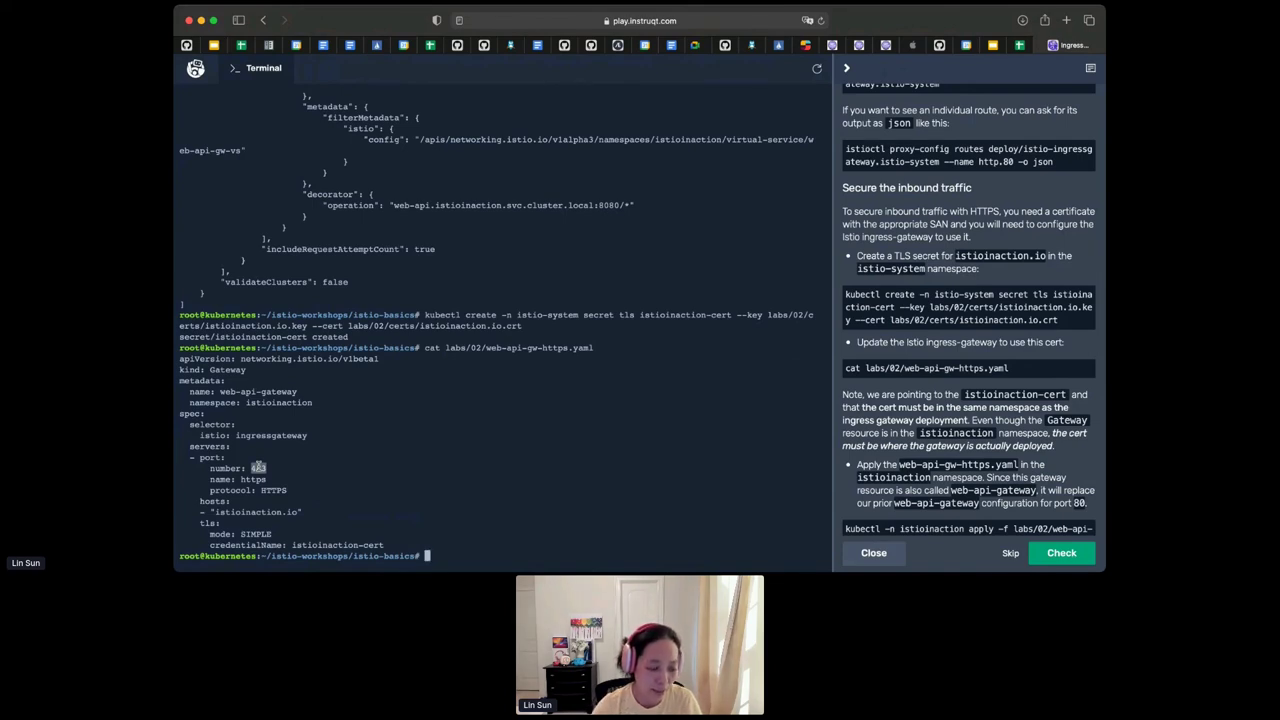
pyautogui.tripleClick(249, 511)
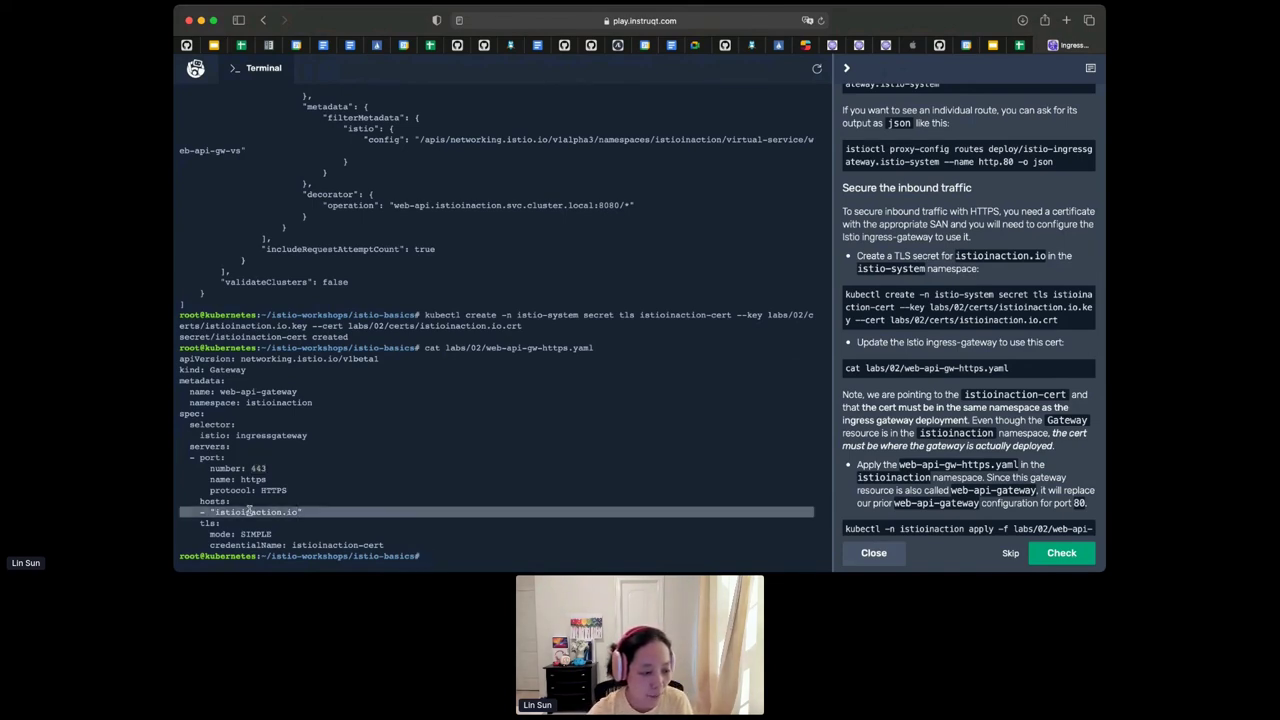
pyautogui.click(250, 483)
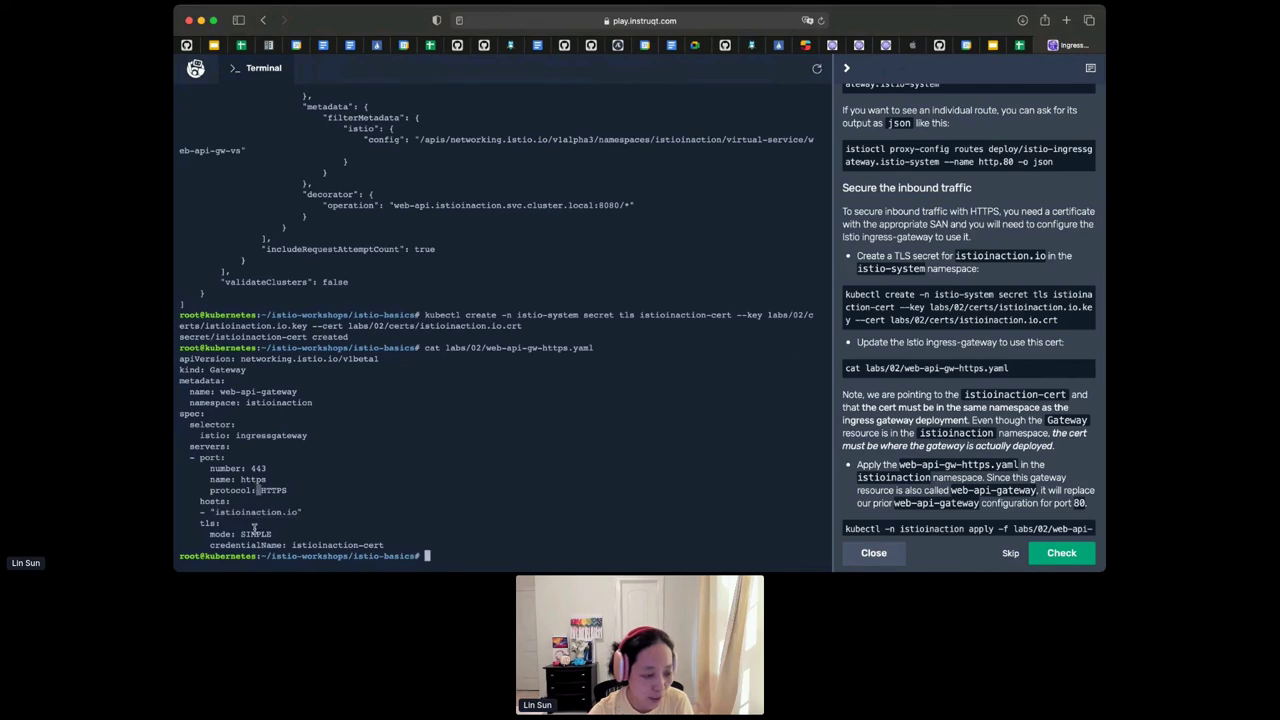
pyautogui.doubleClick(222, 479)
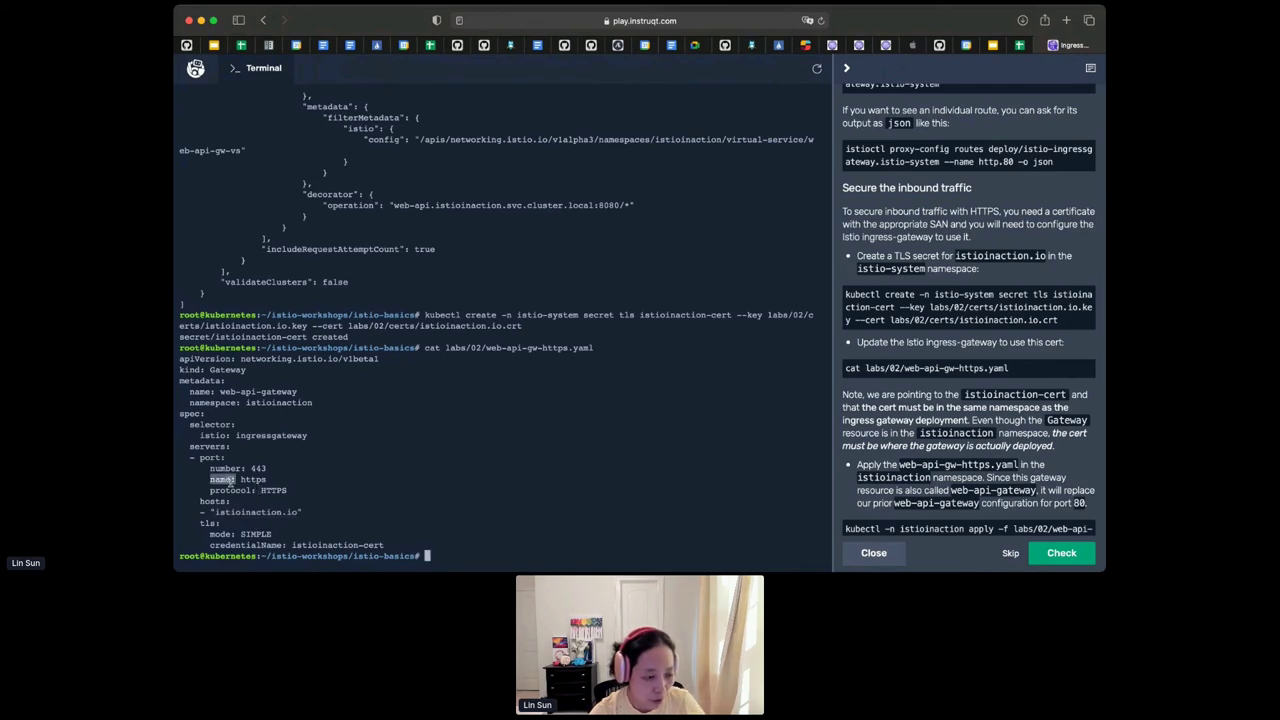
pyautogui.doubleClick(267, 545)
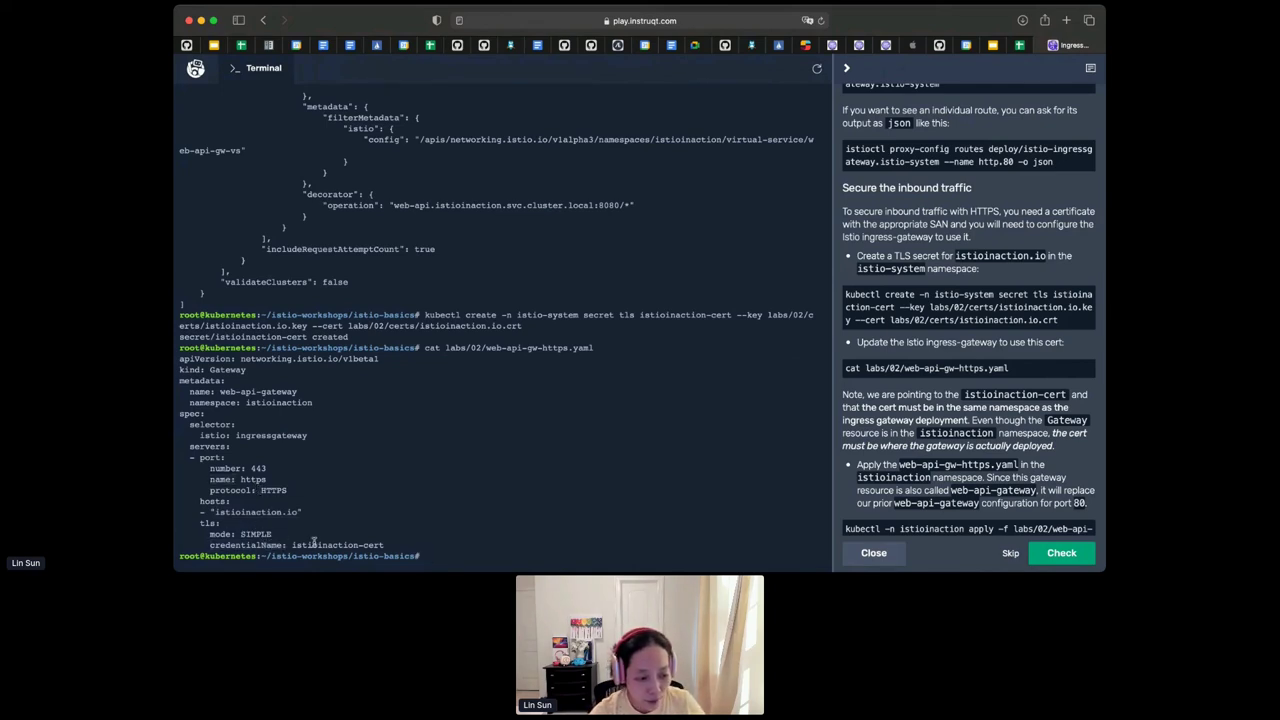
pyautogui.doubleClick(313, 544)
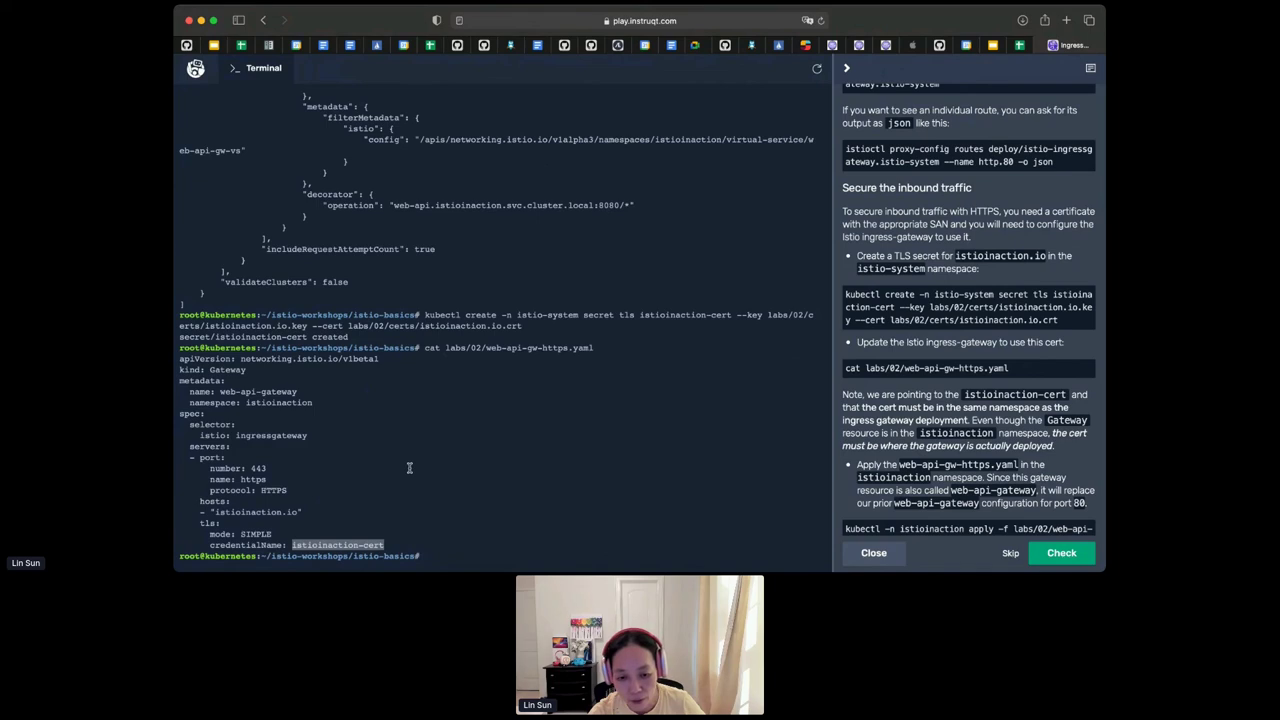
# - Apply labs/02/web-api-gw-https.yaml in the istioinaction namespace with kubectl
pyautogui.scroll(-5, 845, 477)
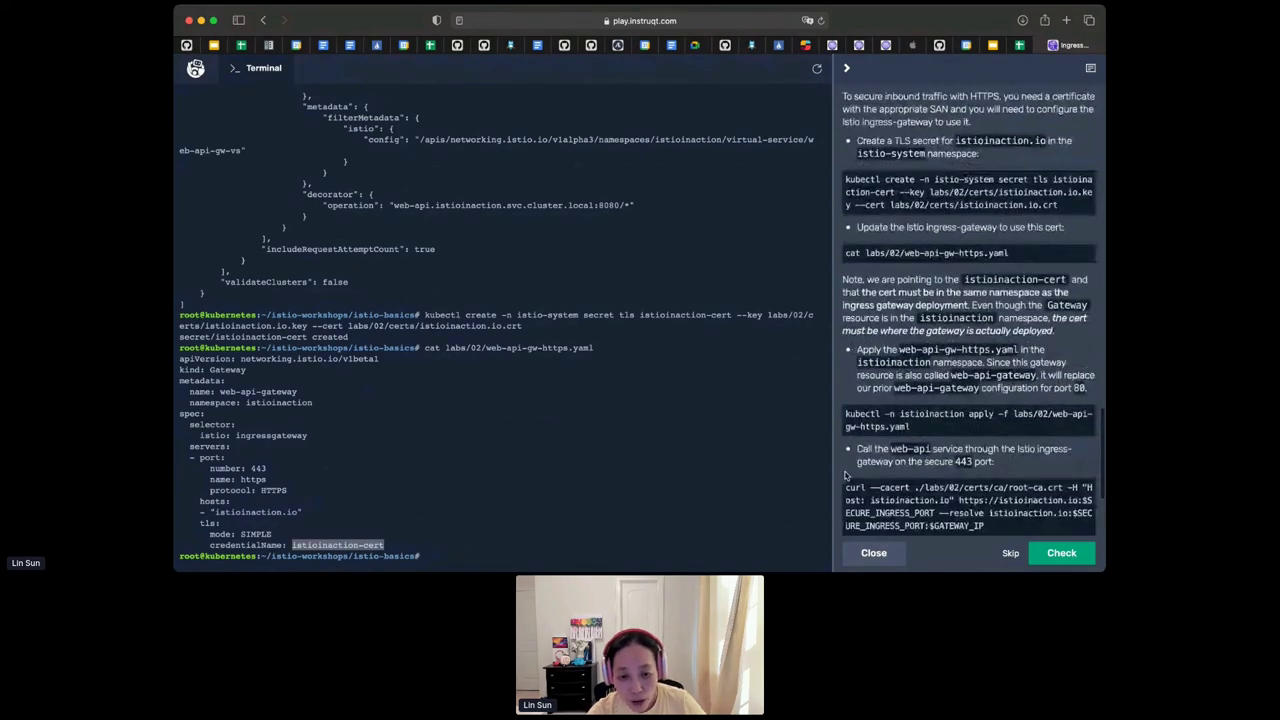
pyautogui.click(1080, 392)
pyautogui.click(595, 413)
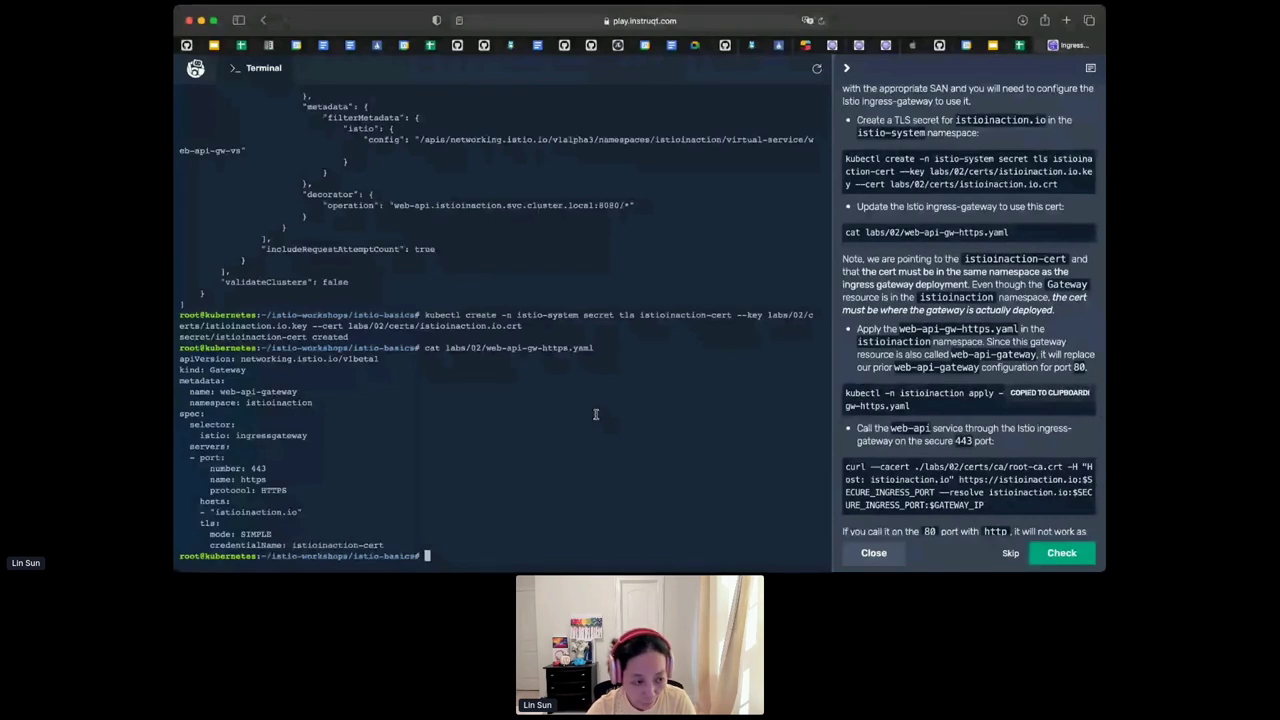
pyautogui.press('super+v')
pyautogui.press('Return')
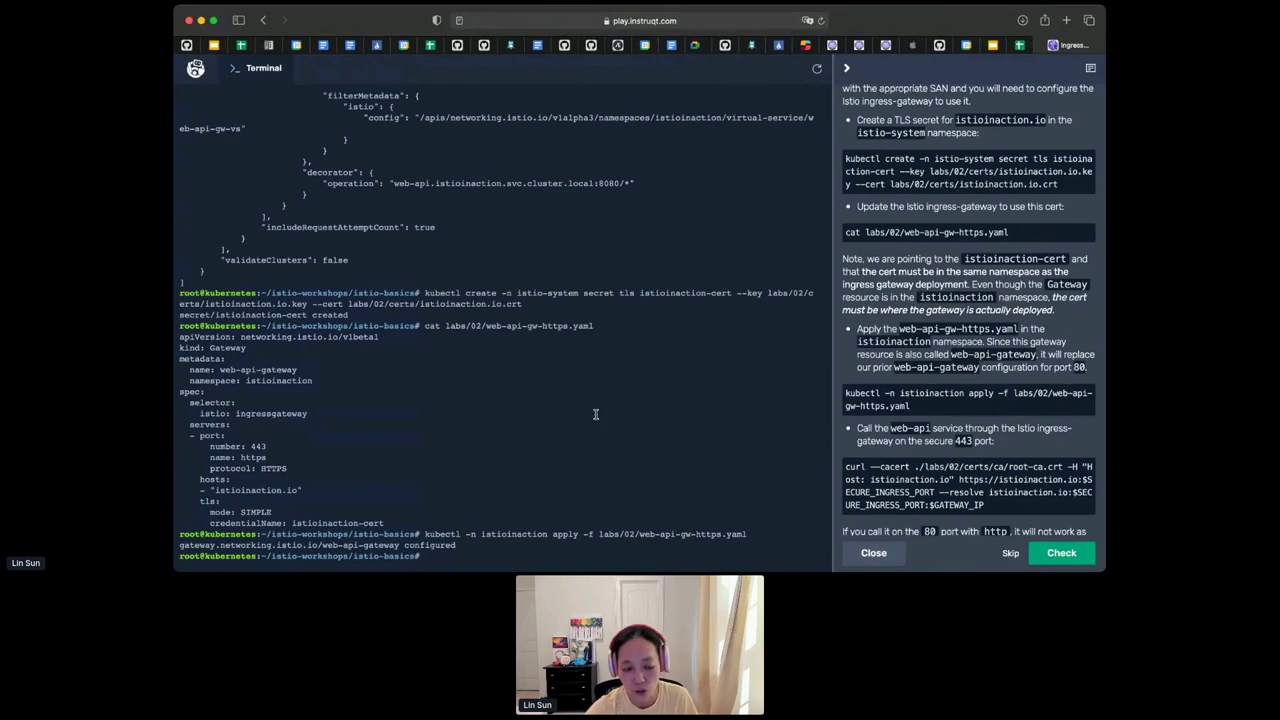
pyautogui.scroll(-1, 945, 427)
pyautogui.scroll(-4, 945, 427)
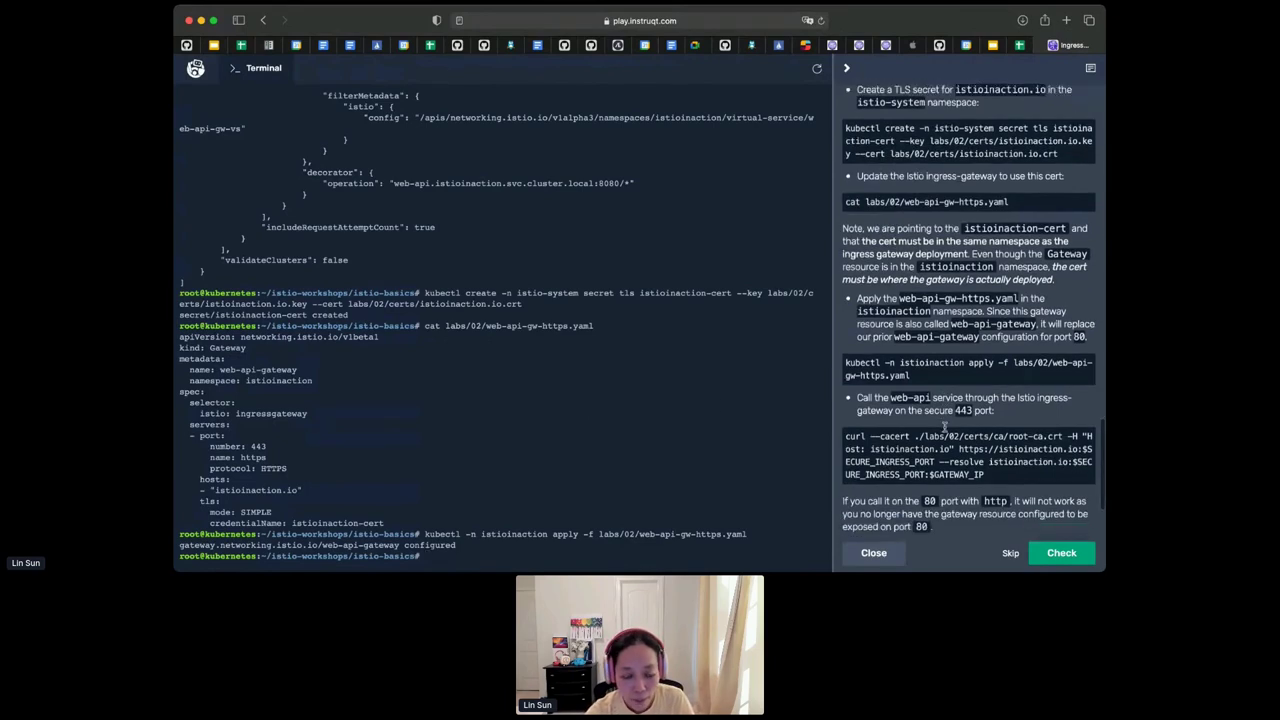
pyautogui.click(1085, 408)
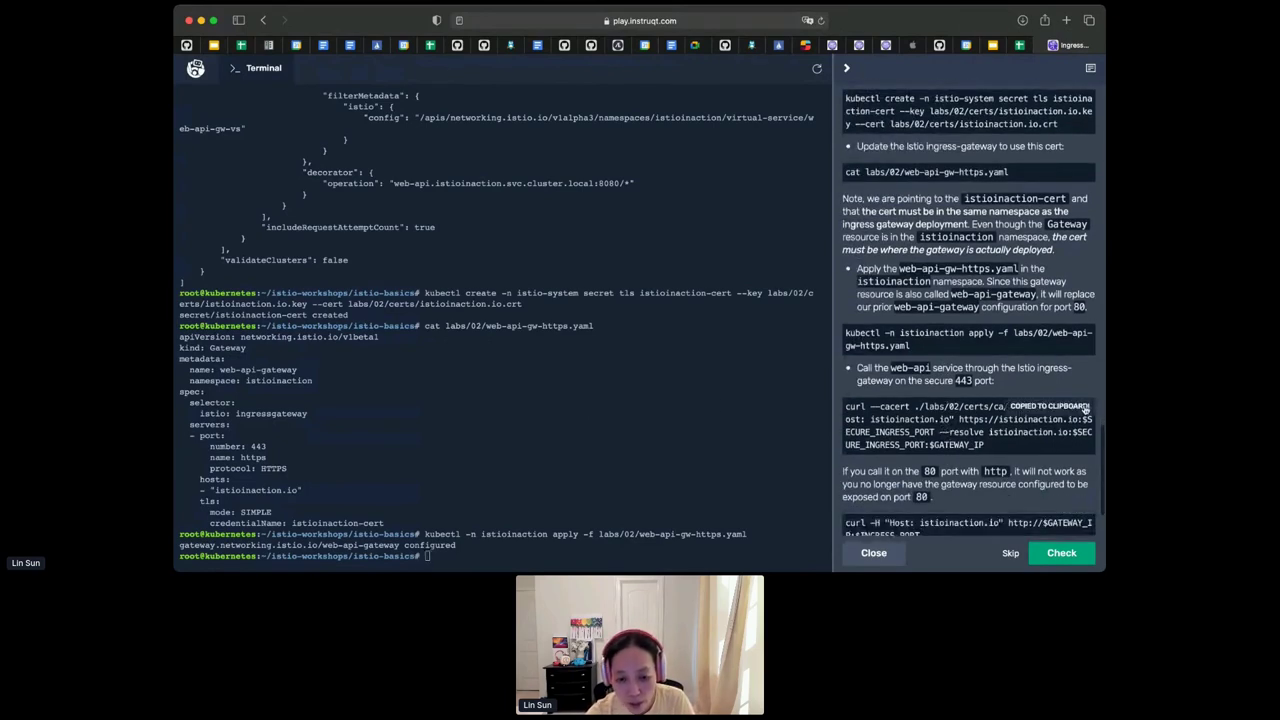
pyautogui.press('super+v')
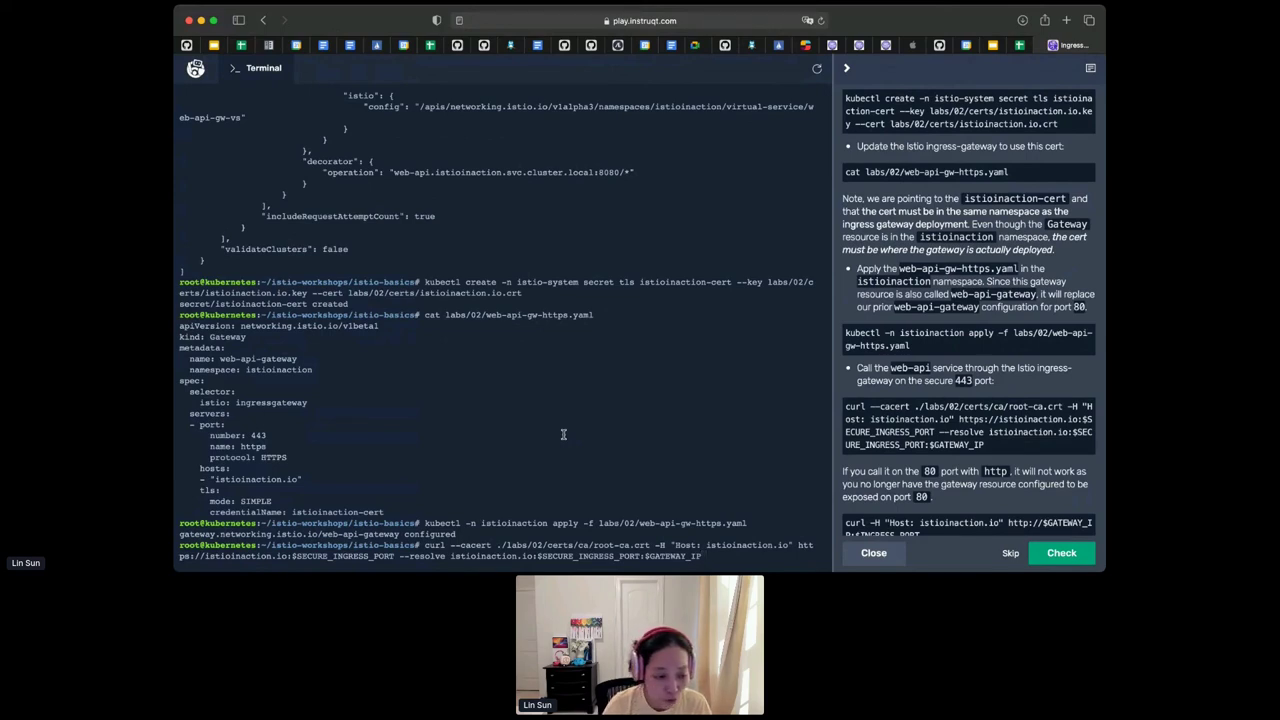
pyautogui.press('Return')
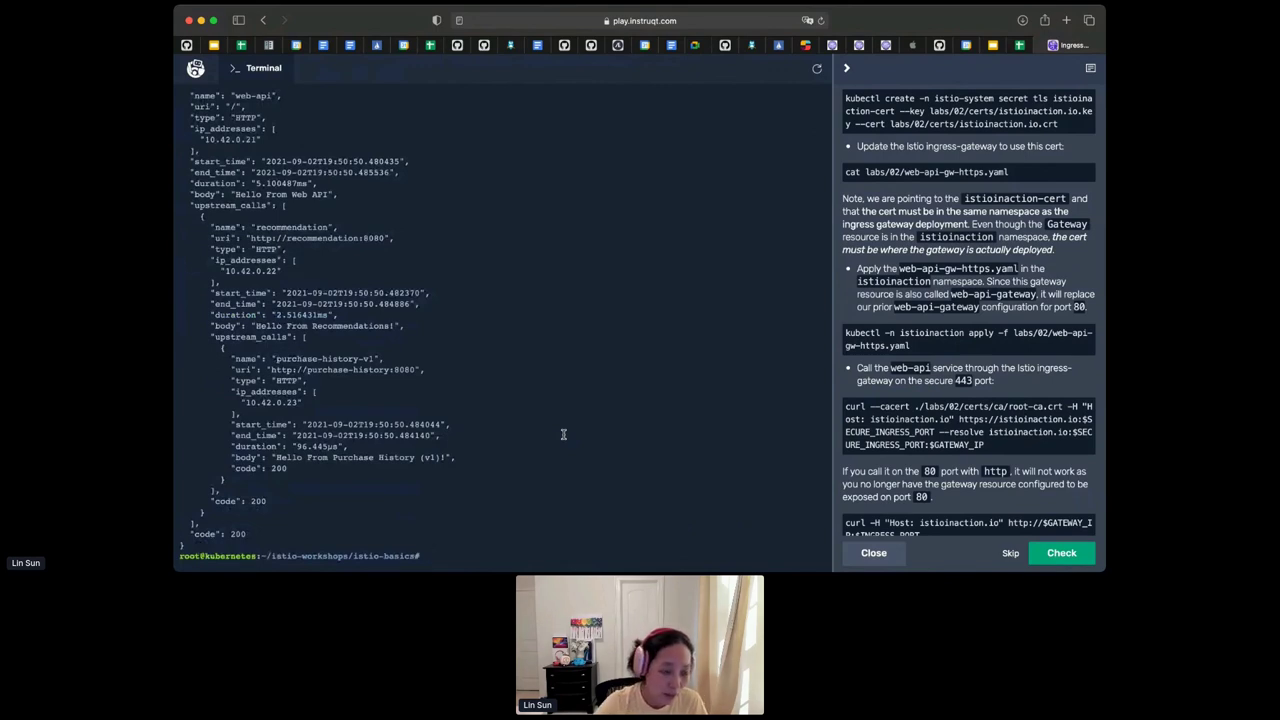
pyautogui.scroll(-1, 935, 424)
pyautogui.scroll(-3, 935, 424)
pyautogui.click(1086, 427)
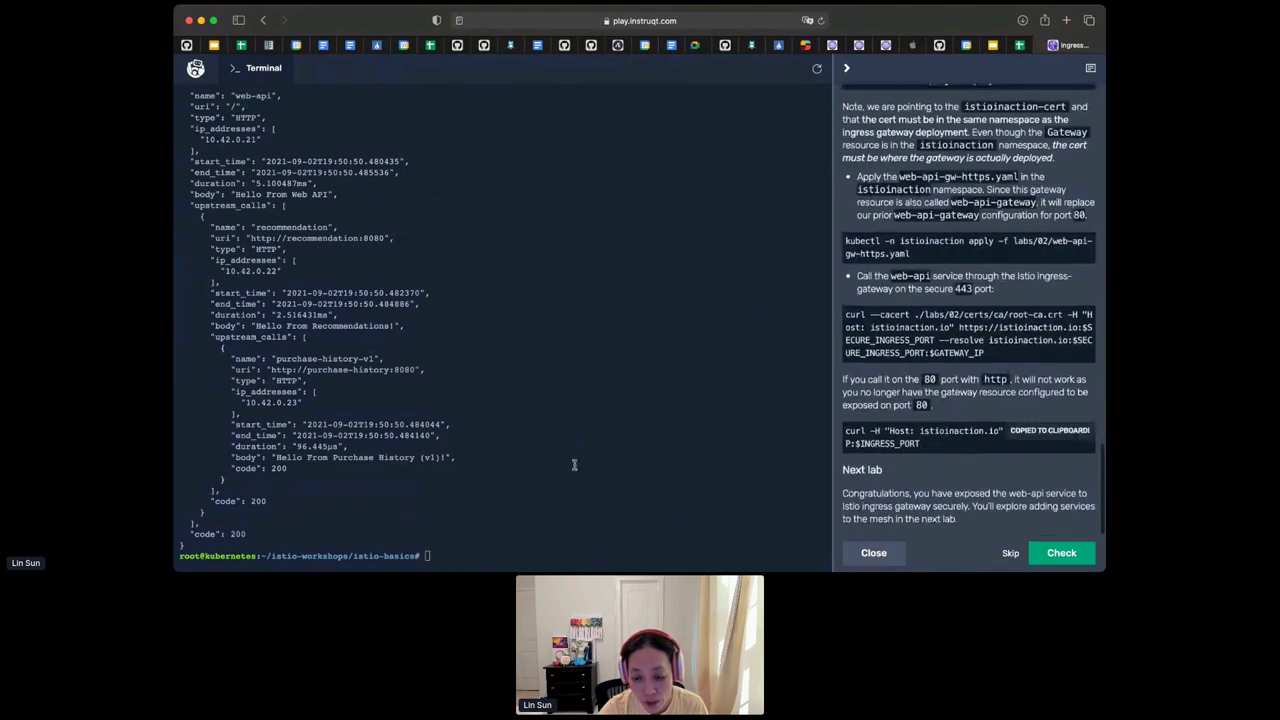
pyautogui.press('super+v')
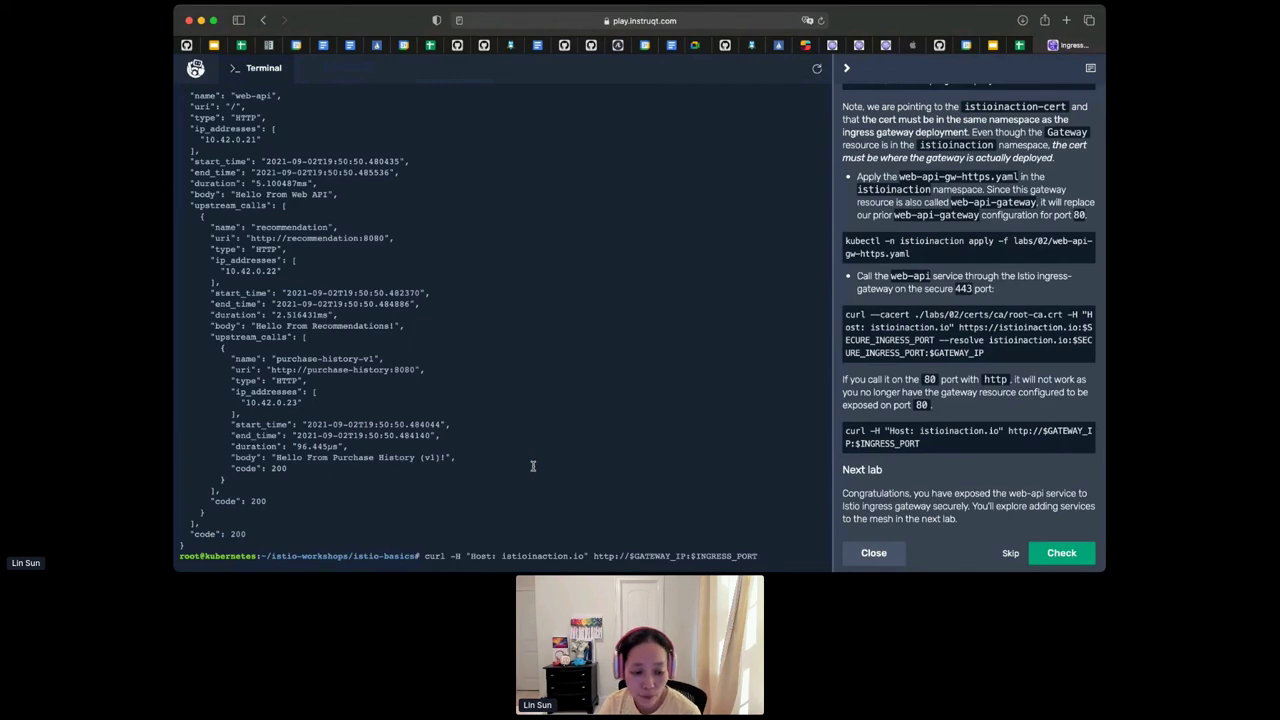
pyautogui.press('Return')
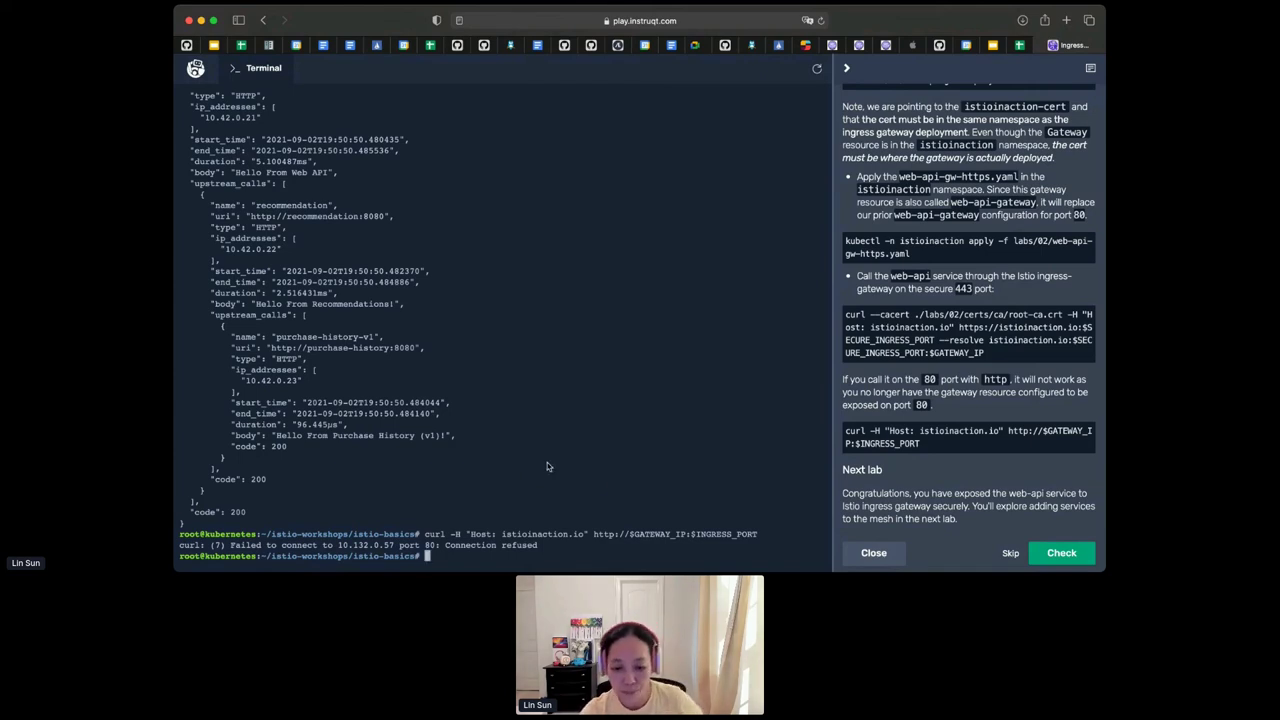
# - Submit the completed ingress gateway lab for checking and start the next challenge, Adding Services to the Mesh
pyautogui.click(1048, 557)
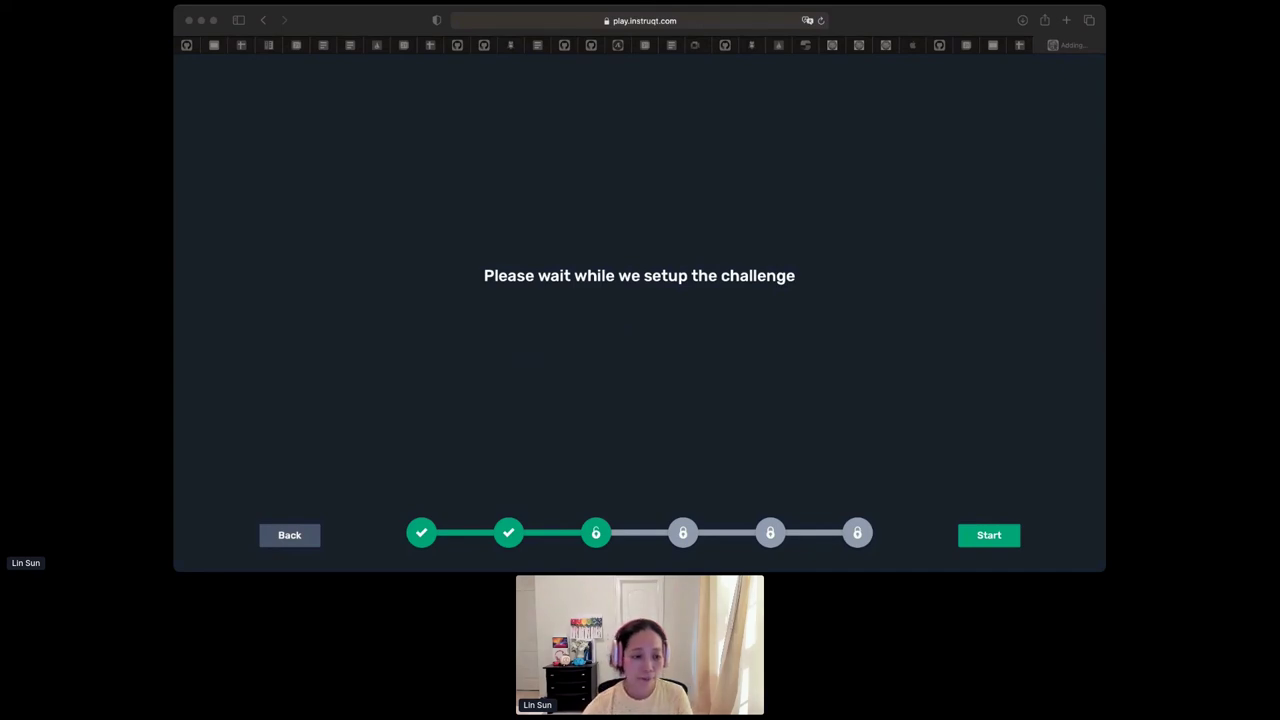
pyautogui.click(486, 371)
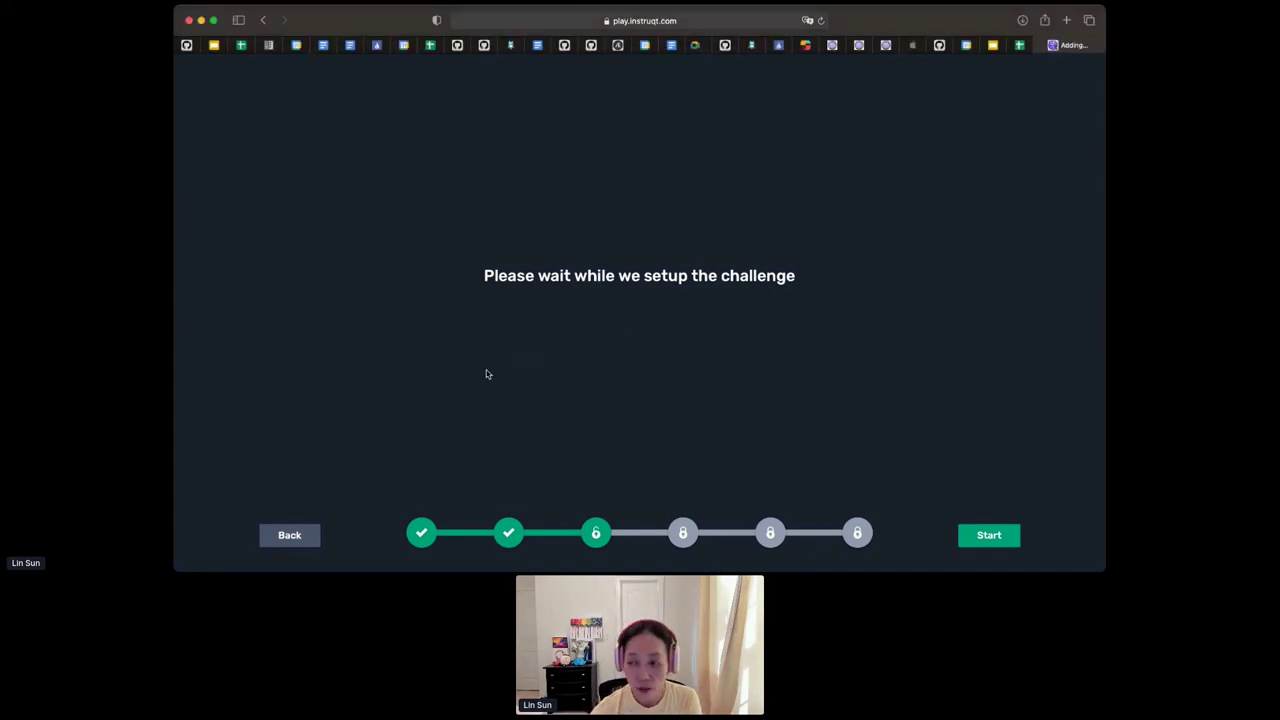
pyautogui.click(986, 536)
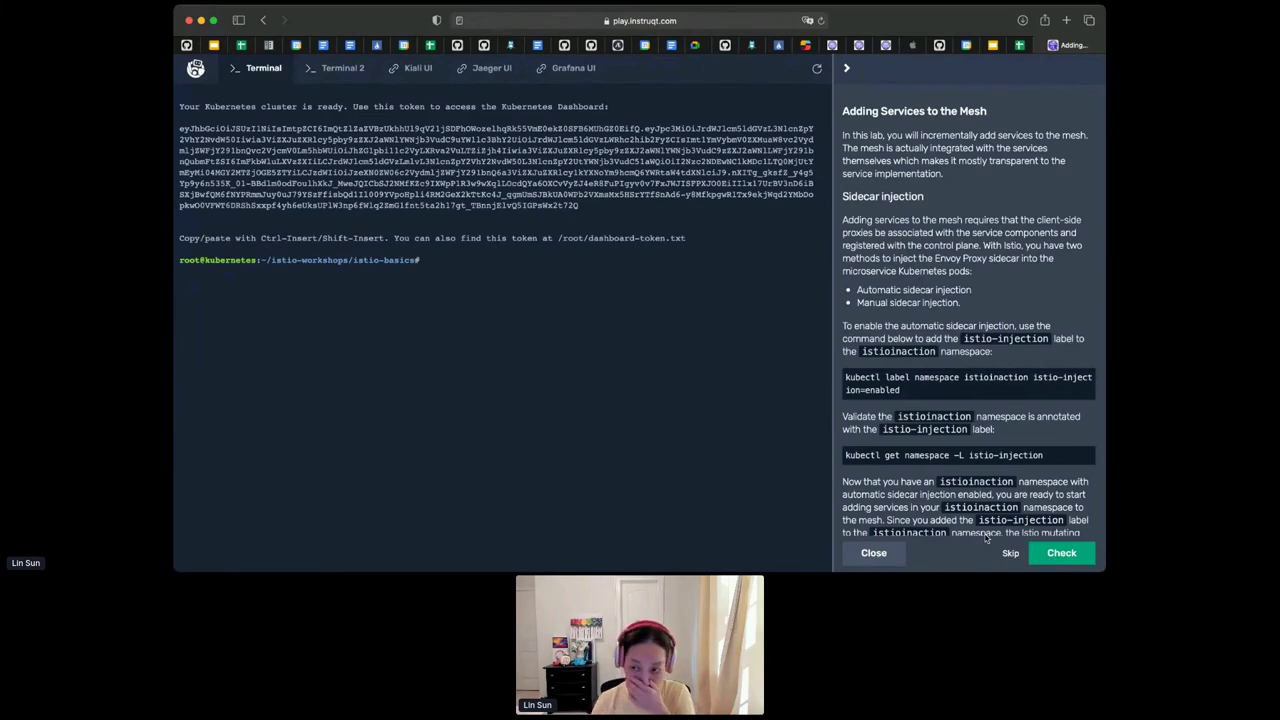
pyautogui.moveTo(985, 385)
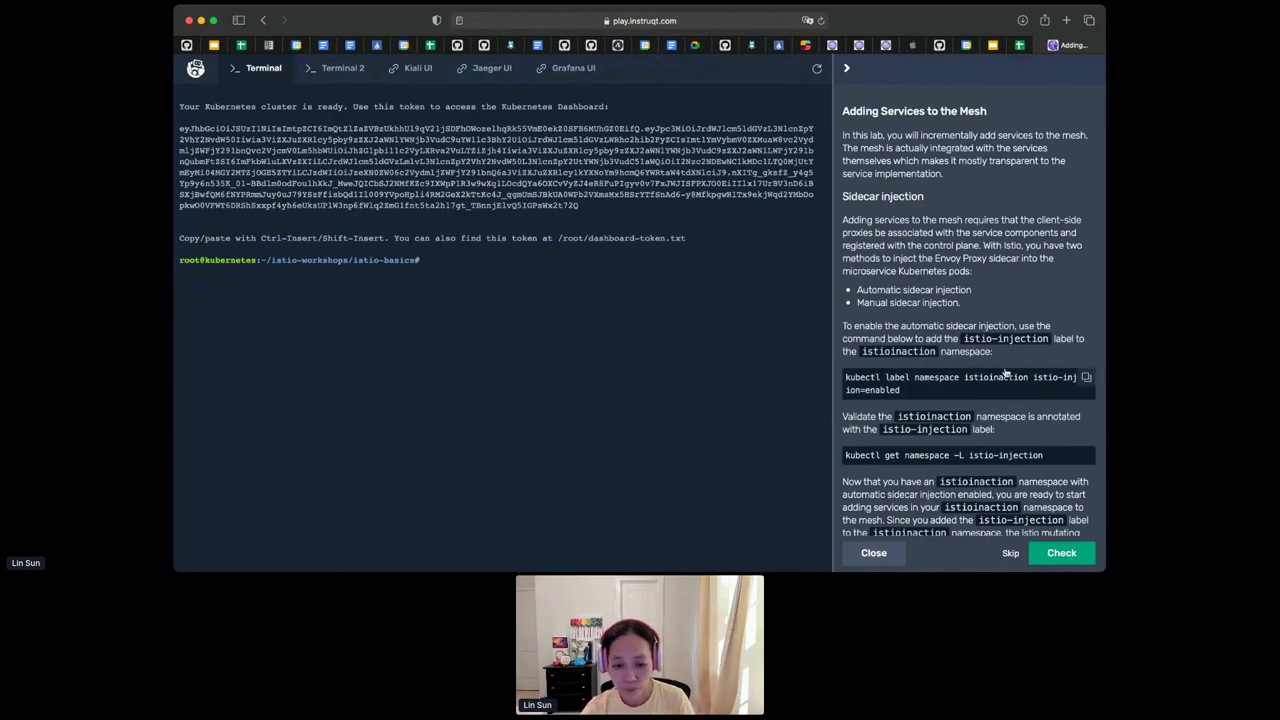
# - Label the istioinaction namespace with istio-injection=enabled using kubectl to turn on automatic sidecar injection
pyautogui.click(1086, 377)
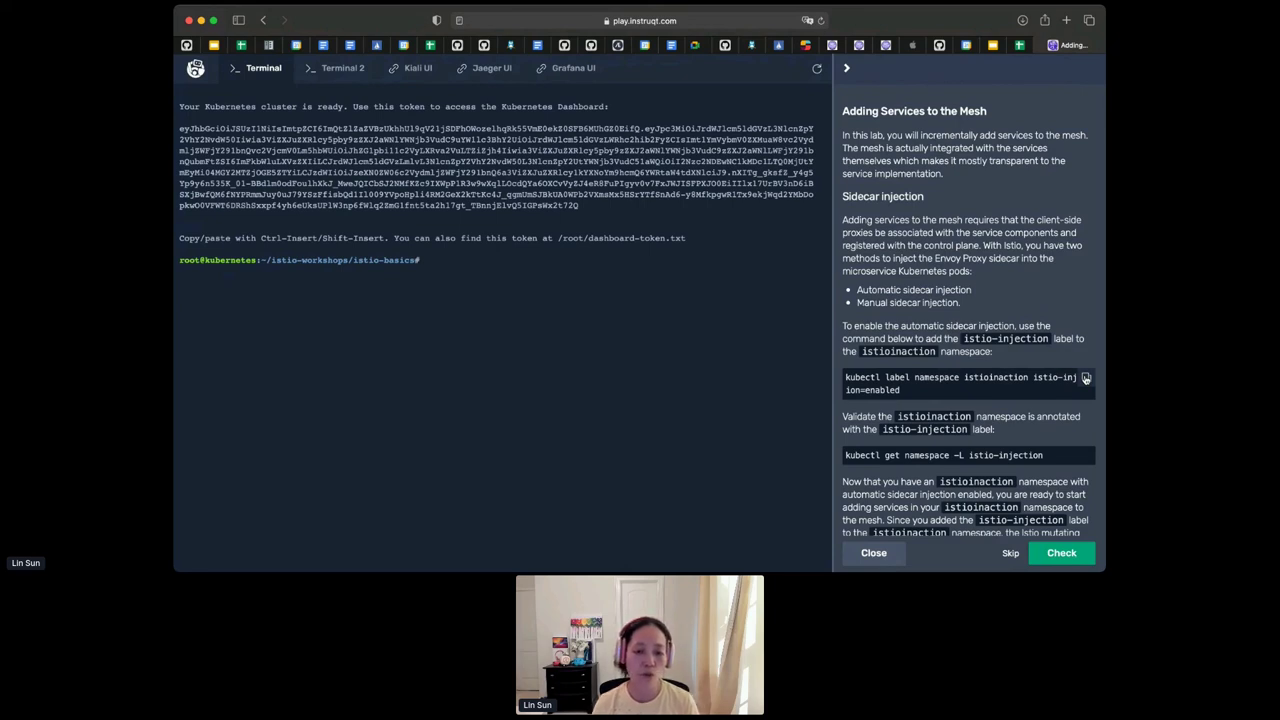
pyautogui.click(1085, 378)
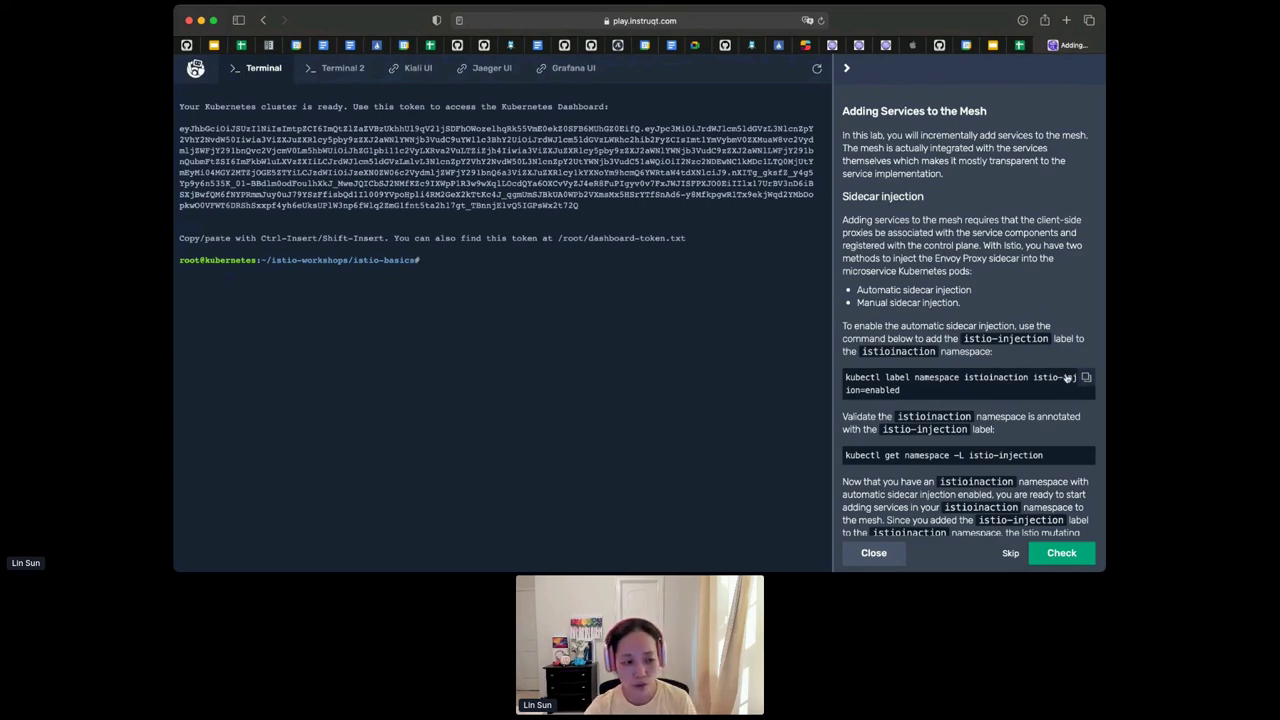
pyautogui.click(702, 338)
pyautogui.press('super+v')
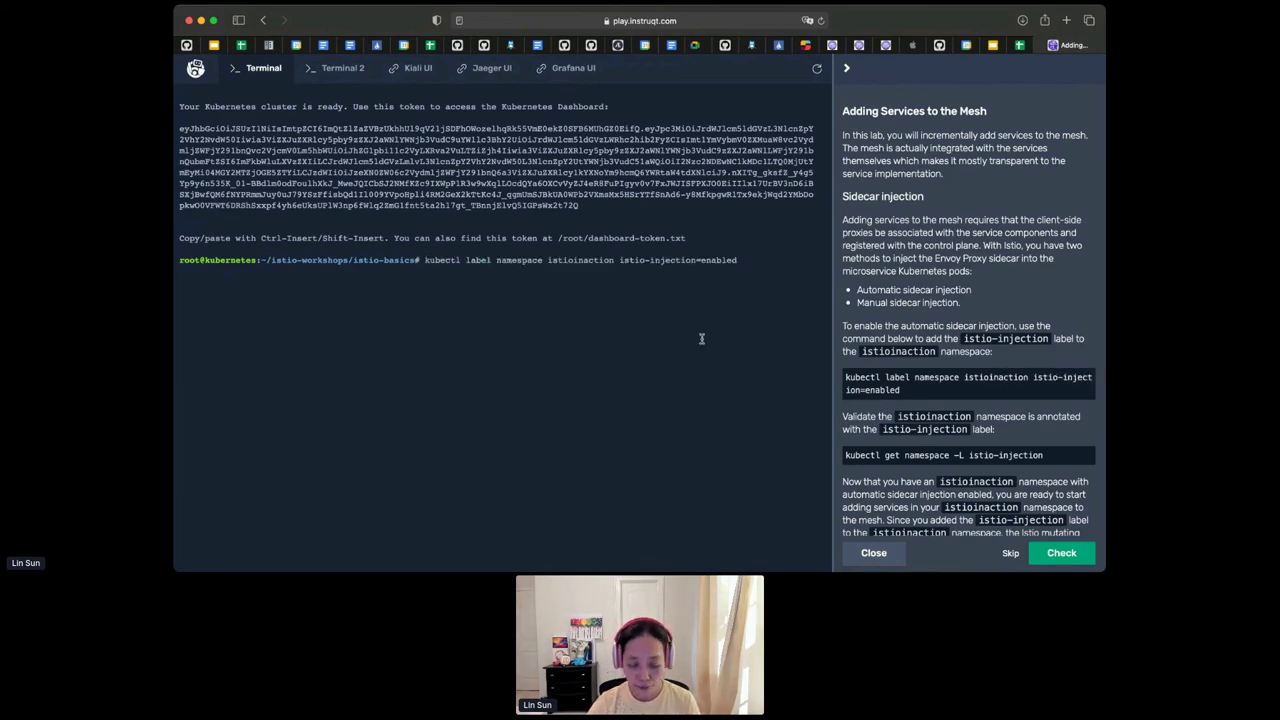
pyautogui.press('Return')
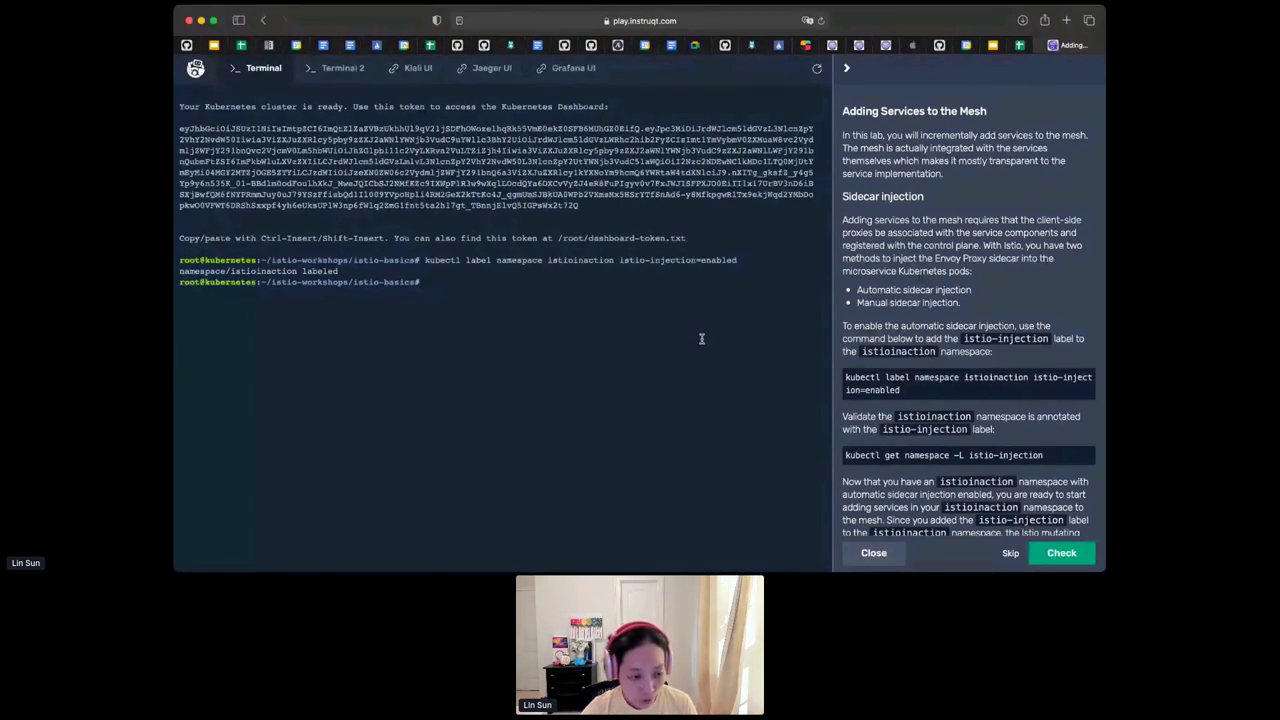
# - List the namespaces with kubectl get namespace -L istio-injection and check the injection label on istioinaction
pyautogui.press('super+v')
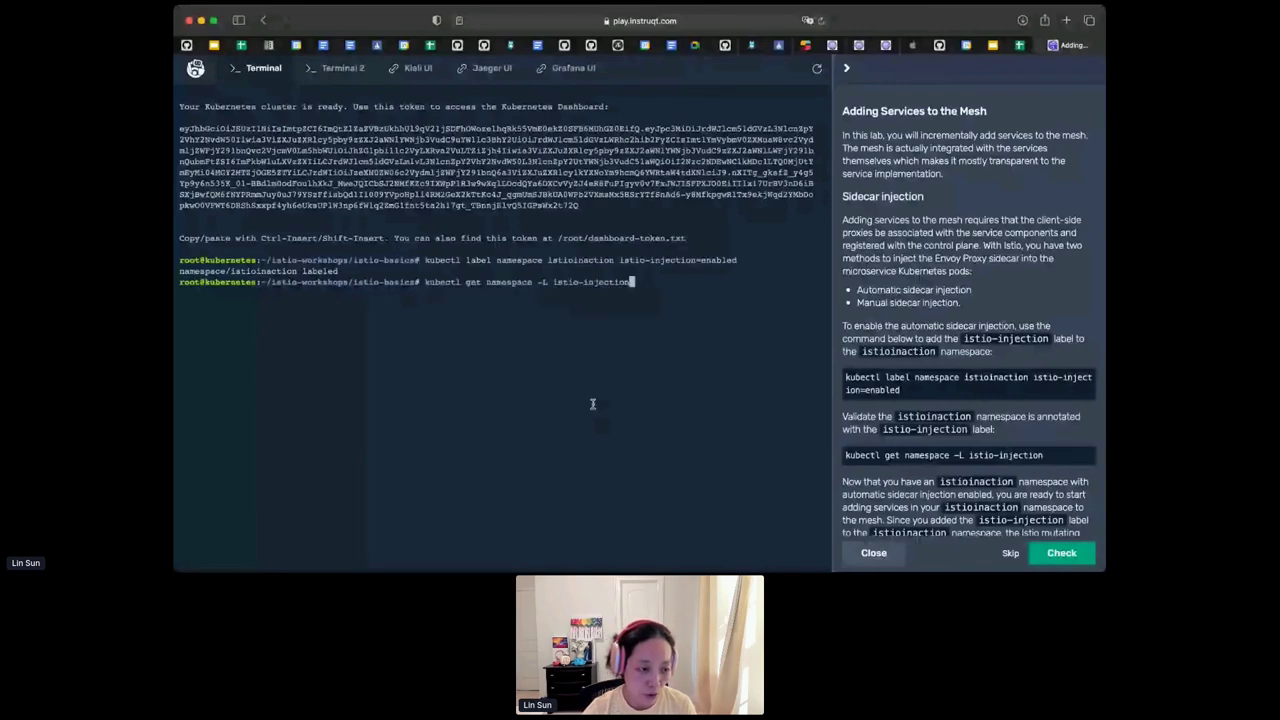
pyautogui.press('Return')
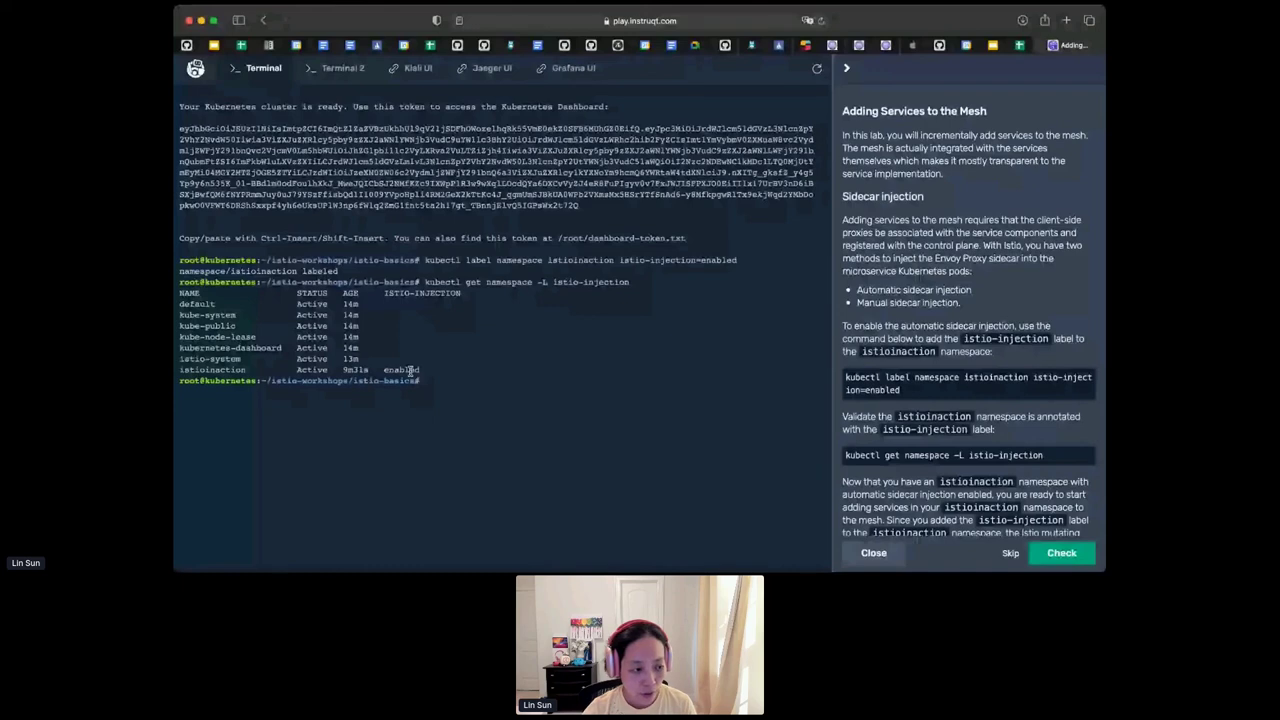
pyautogui.doubleClick(410, 371)
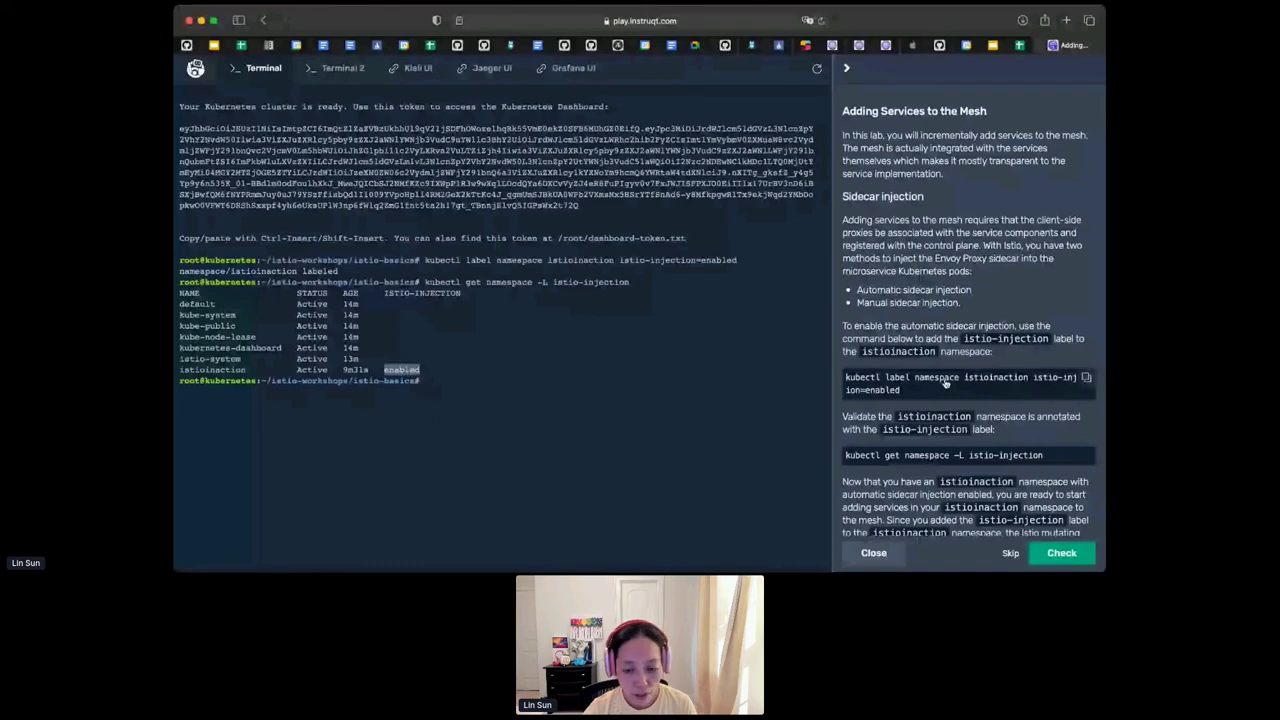
# - Read through the service requirements in the lab instructions and print sample-apps/web-api.yaml in the terminal
pyautogui.scroll(-1, 945, 384)
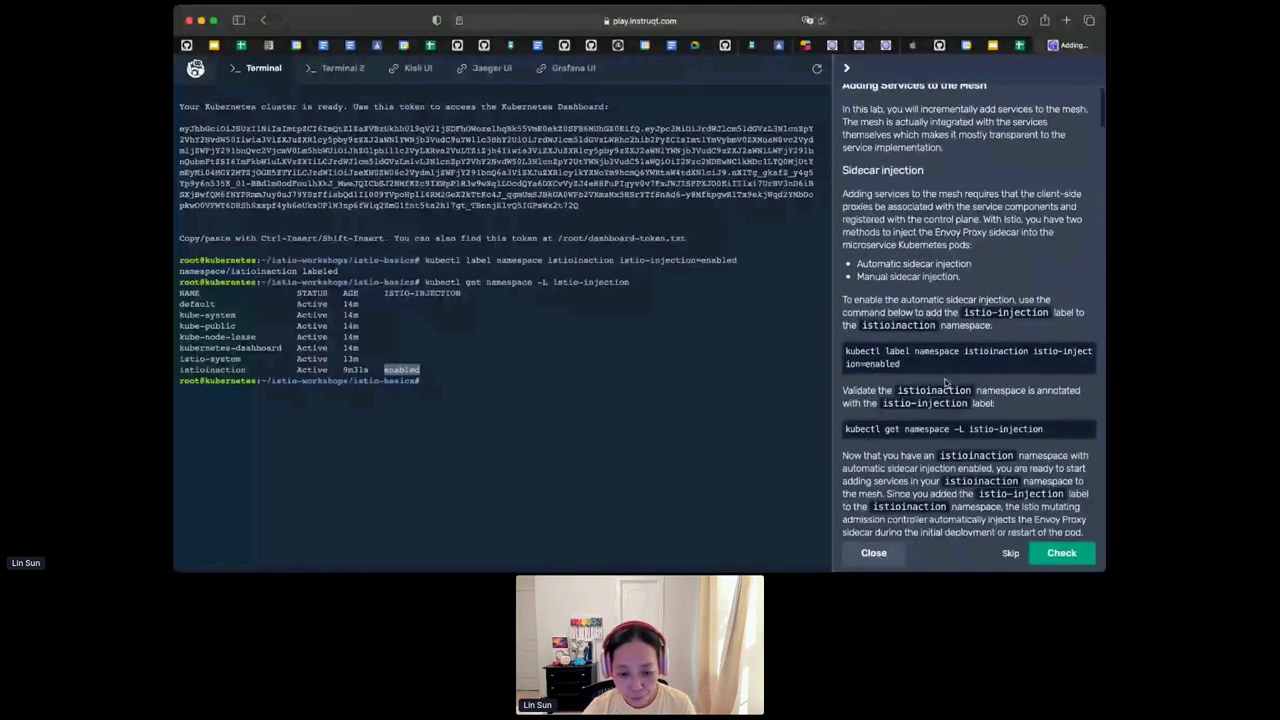
pyautogui.scroll(-5, 945, 384)
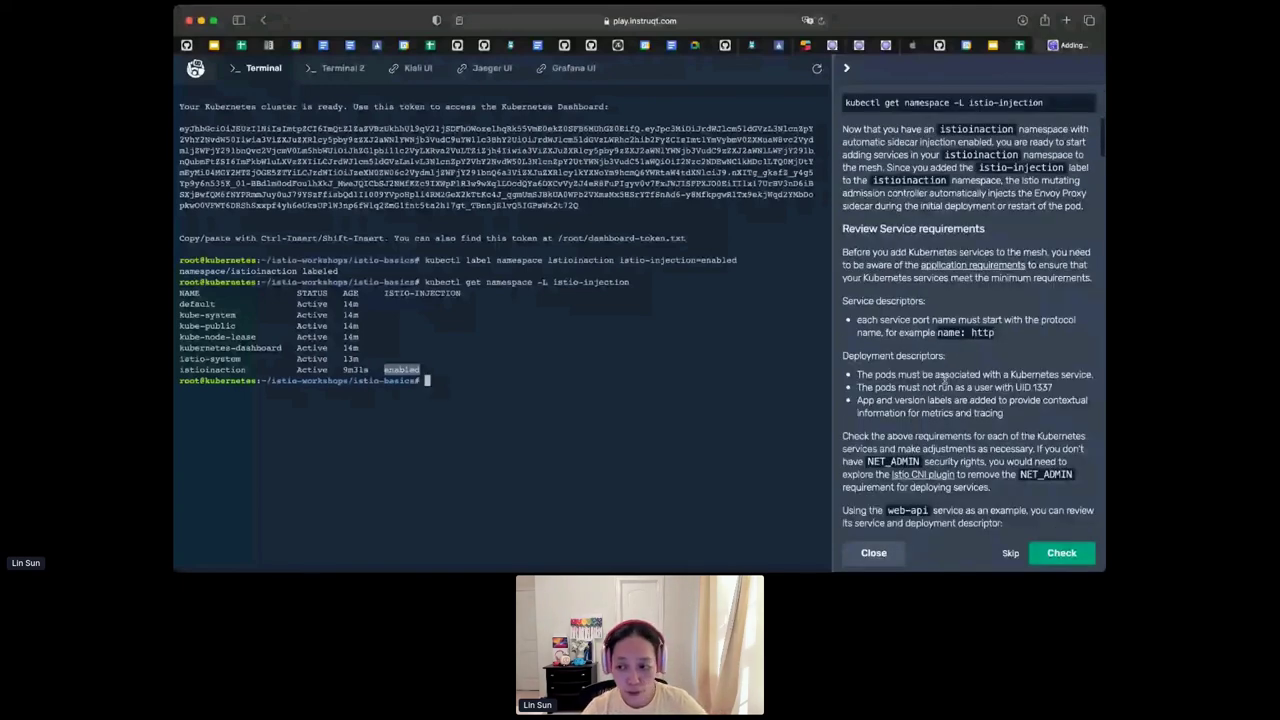
pyautogui.scroll(-1, 945, 384)
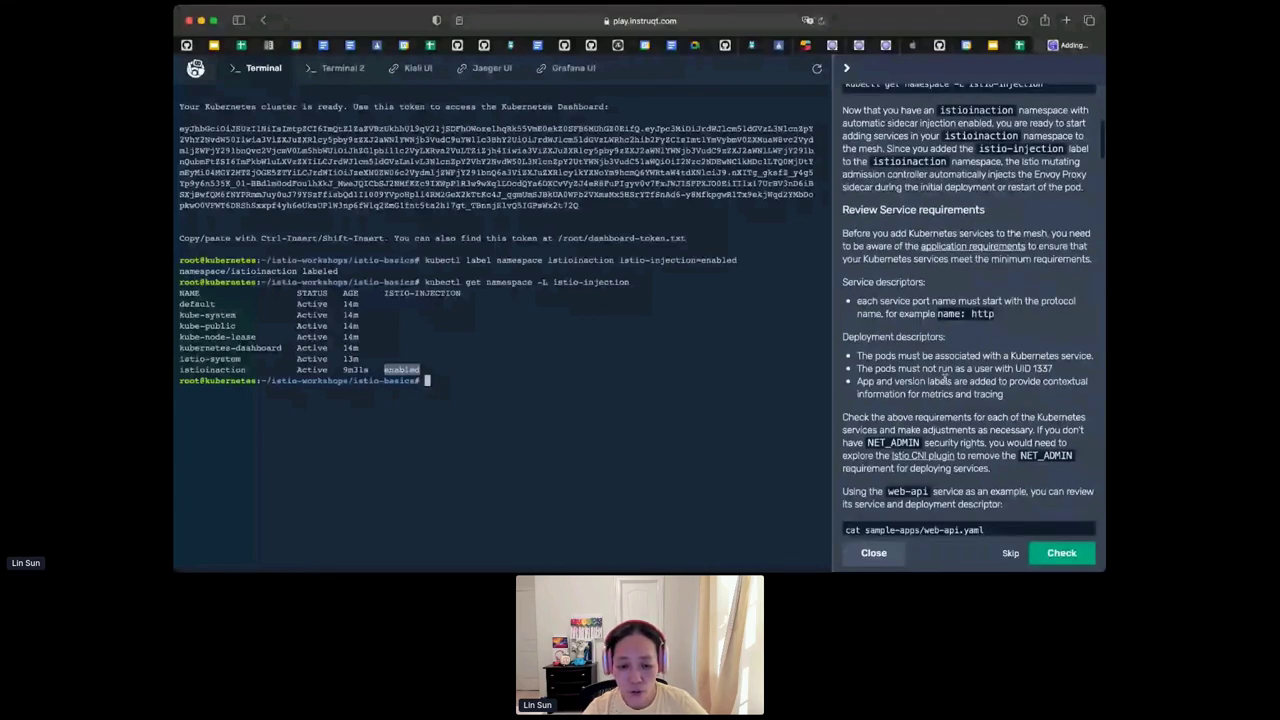
pyautogui.scroll(-2, 1010, 400)
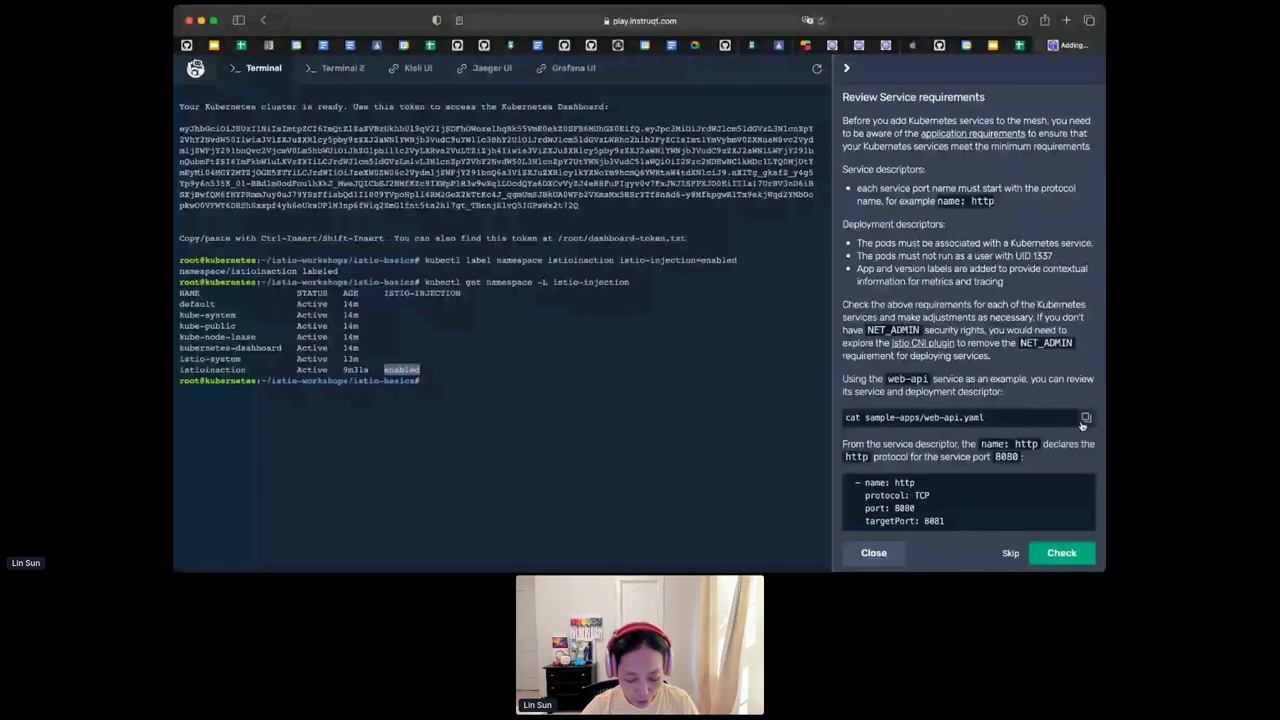
pyautogui.click(1085, 418)
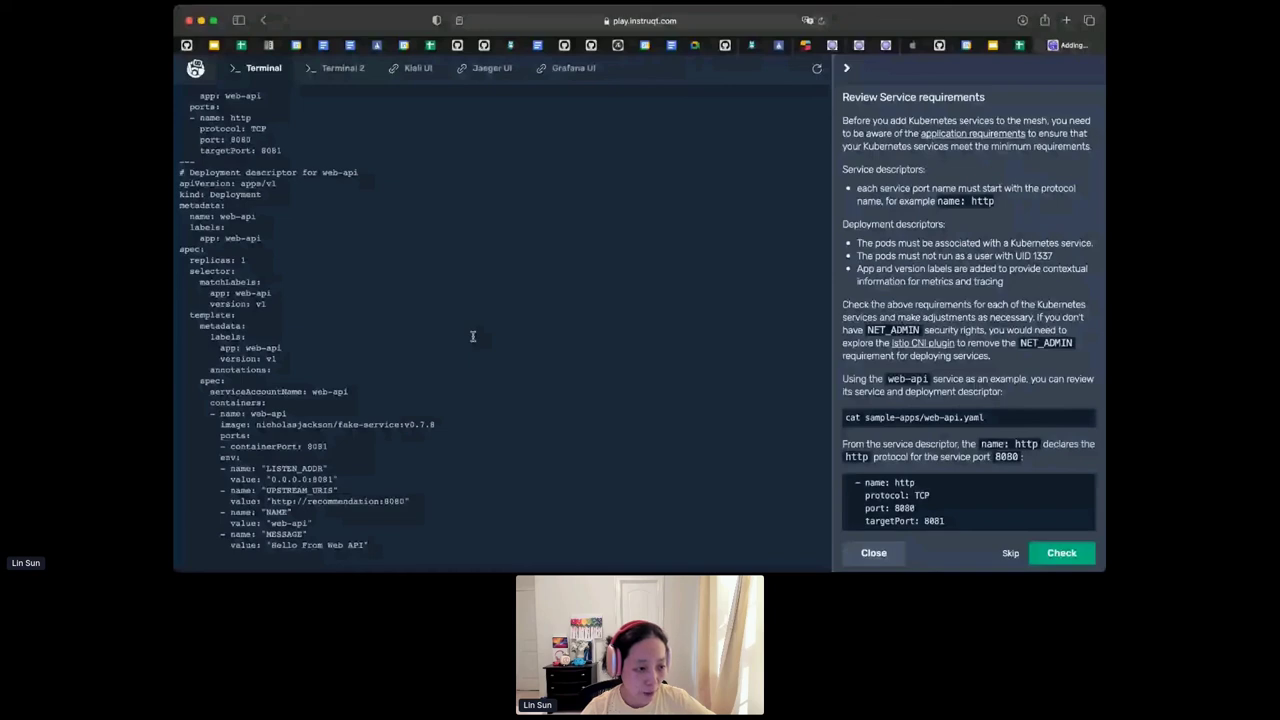
# - Examine the port name, port and target port in the web-api service descriptor against the port naming requirement
pyautogui.scroll(4, 244, 248)
pyautogui.doubleClick(244, 248)
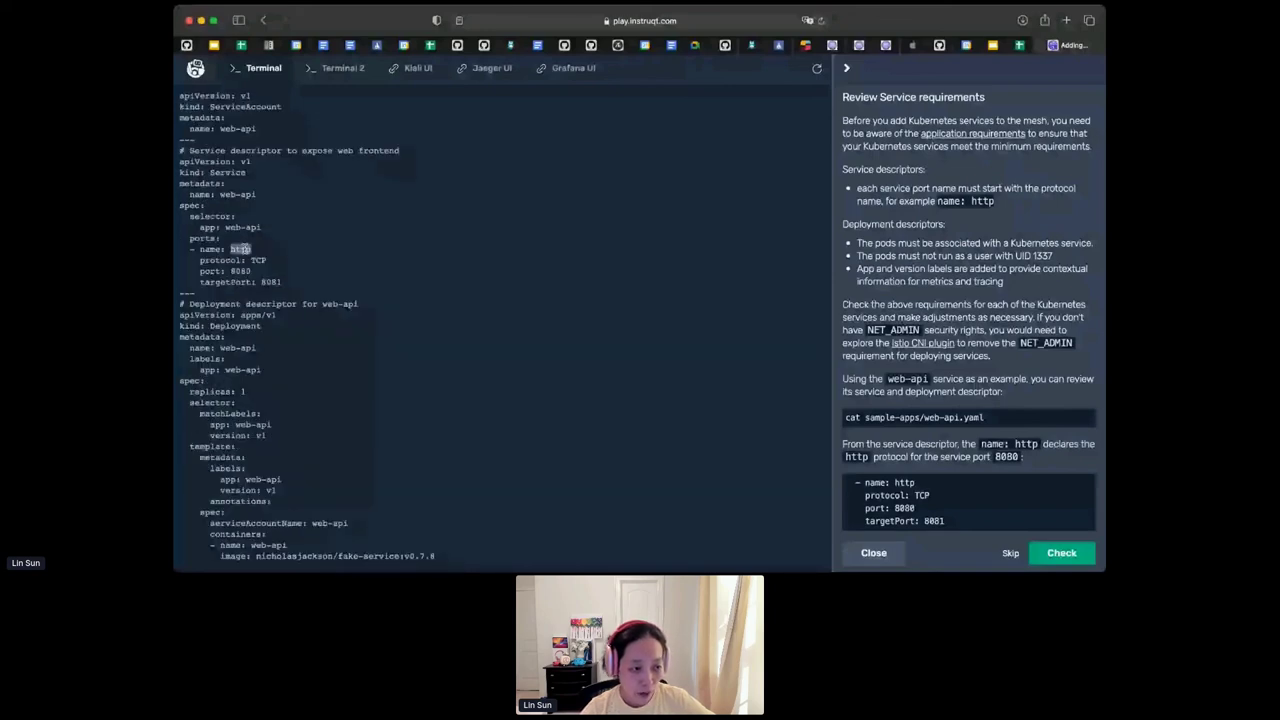
pyautogui.doubleClick(240, 271)
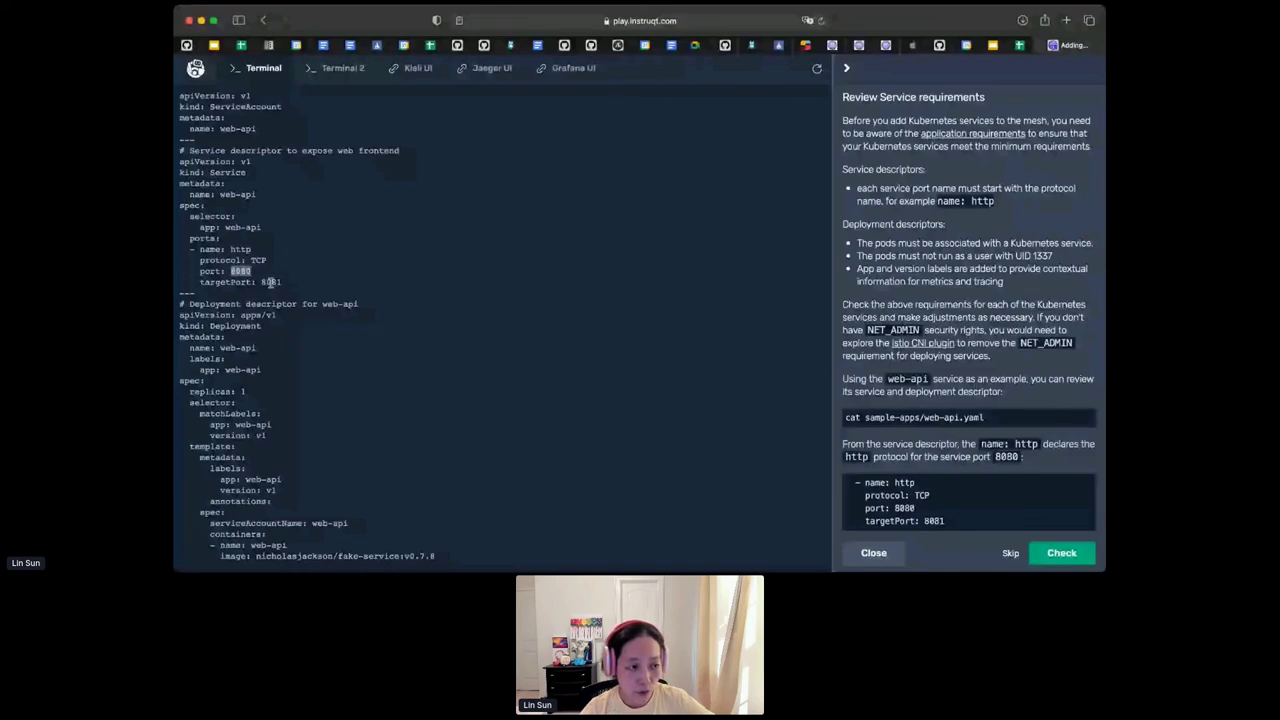
pyautogui.doubleClick(270, 281)
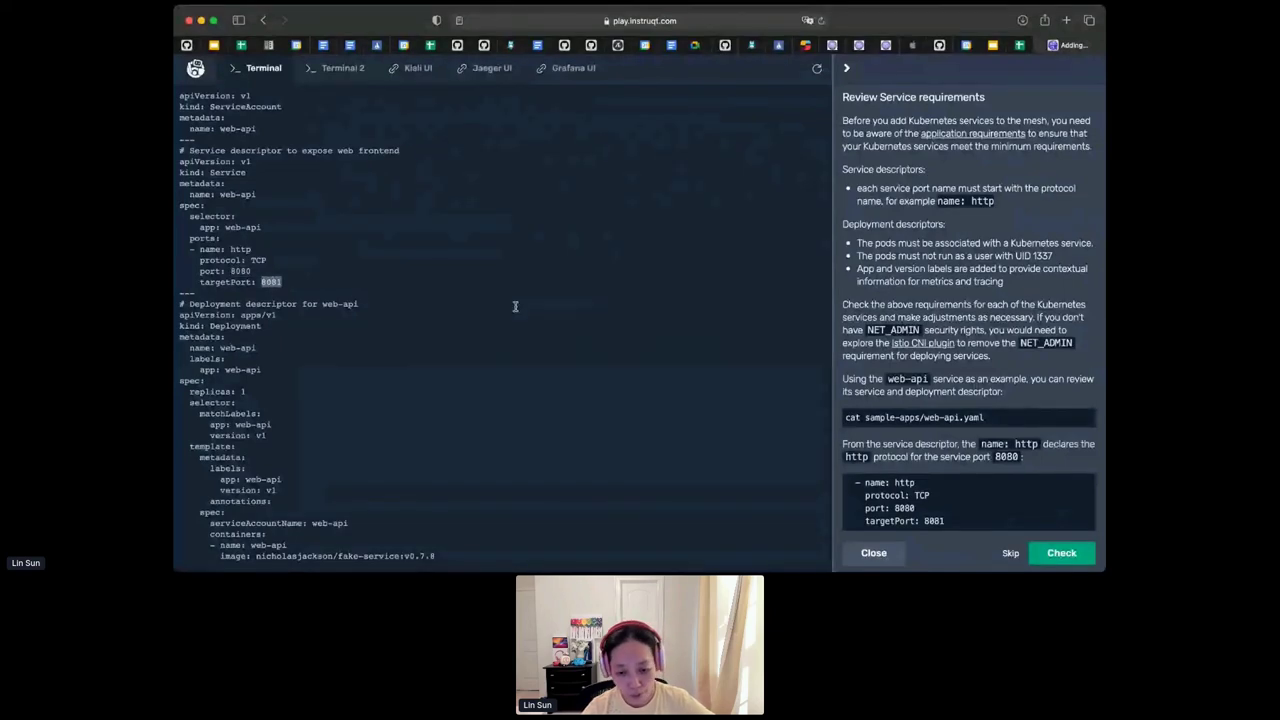
pyautogui.scroll(-1, 1033, 404)
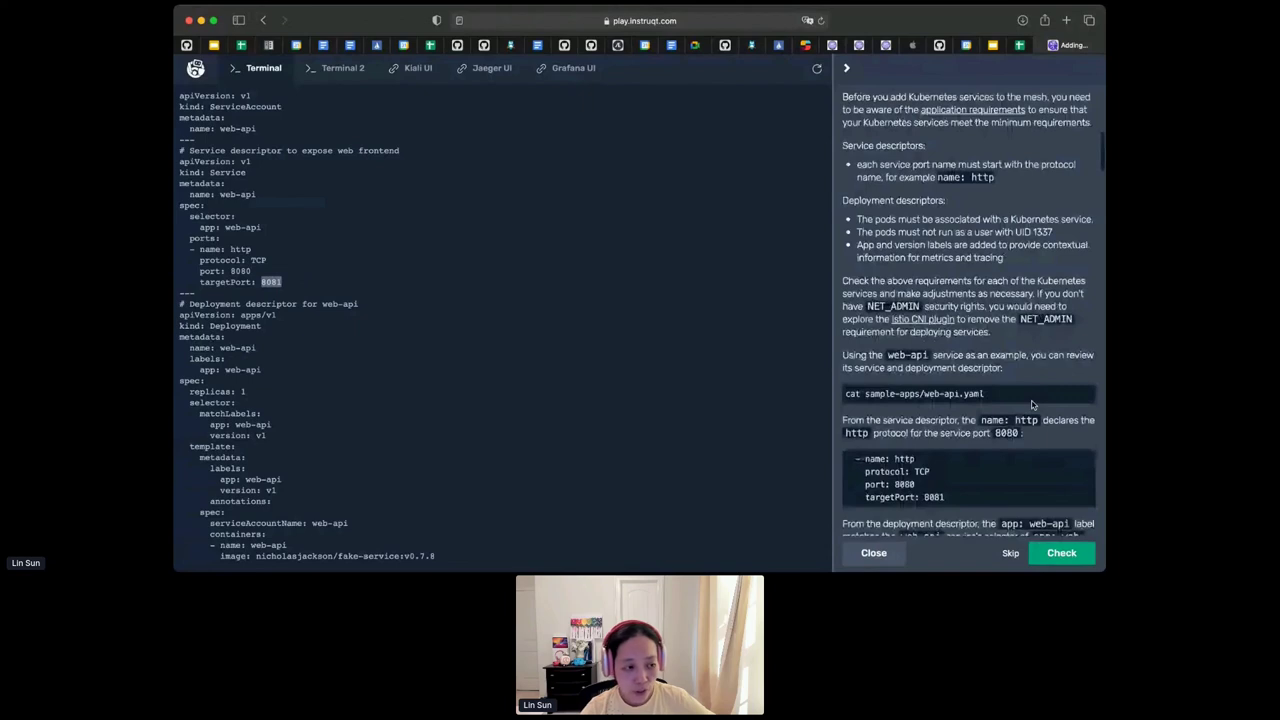
pyautogui.scroll(-1, 1033, 404)
pyautogui.click(249, 249)
pyautogui.doubleClick(232, 249)
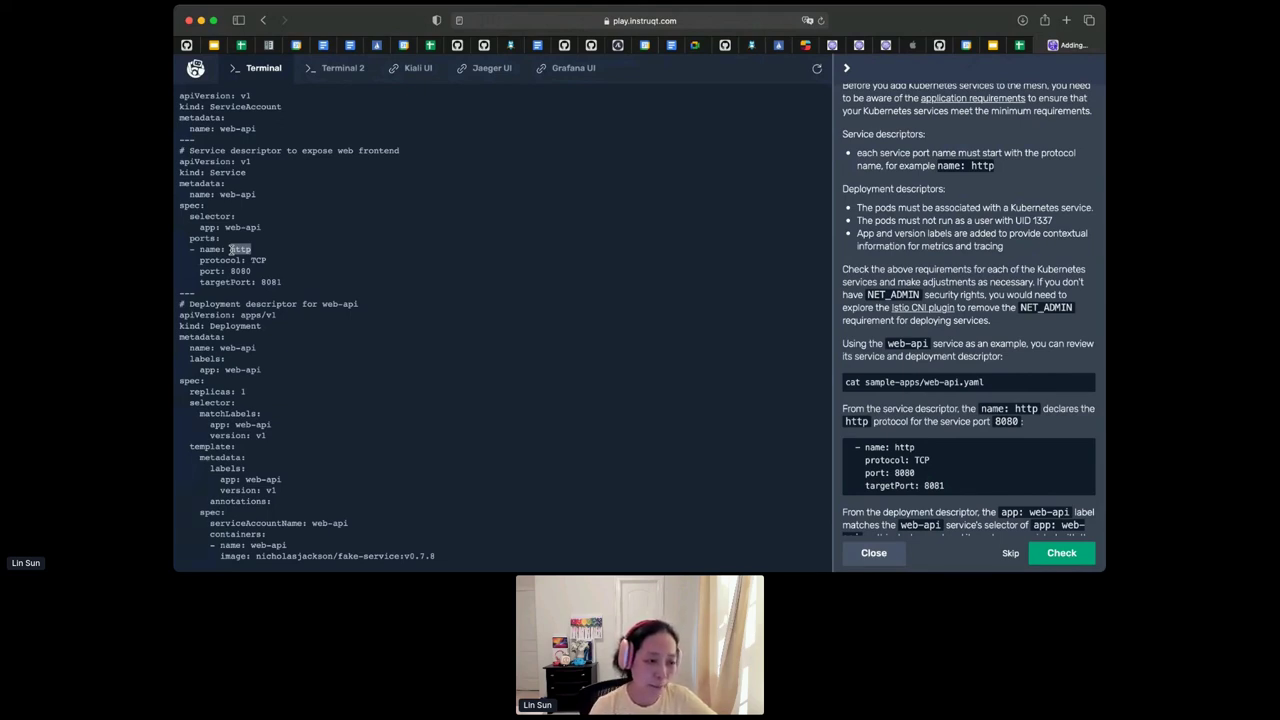
# - Review the app and version labels in the web-api deployment descriptor's selector and pod template
pyautogui.scroll(-3, 924, 316)
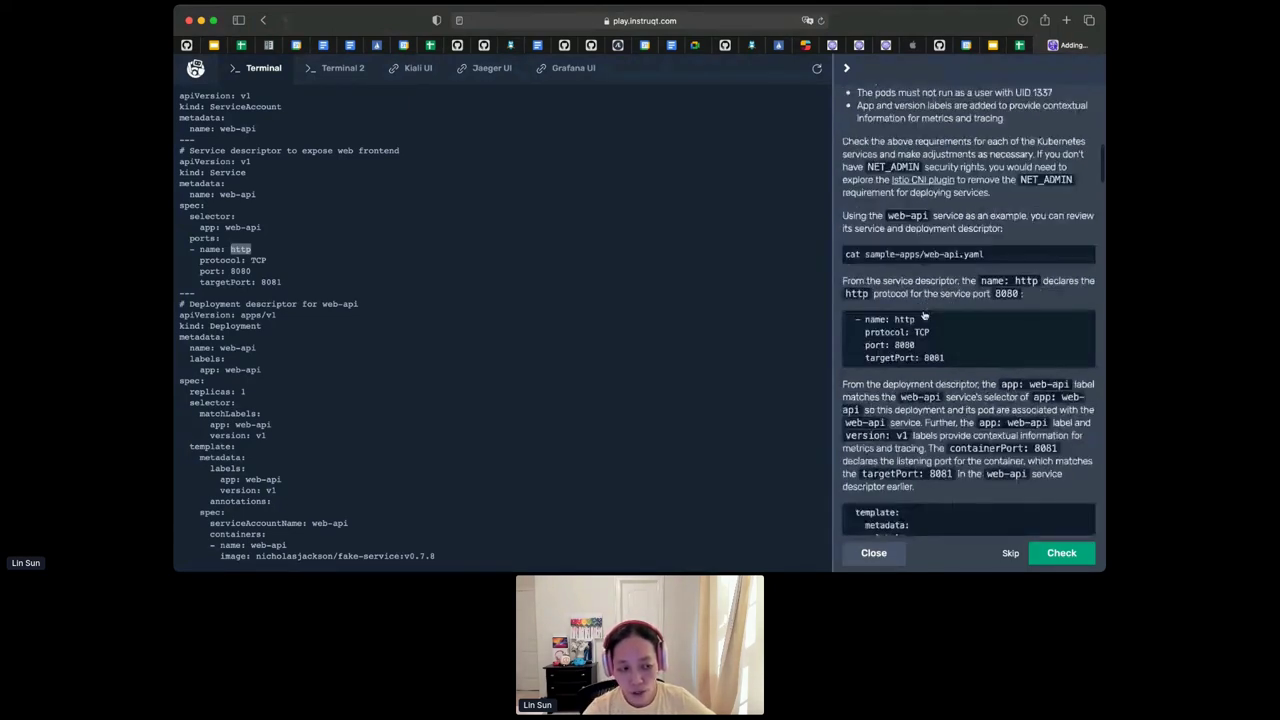
pyautogui.scroll(-1, 924, 316)
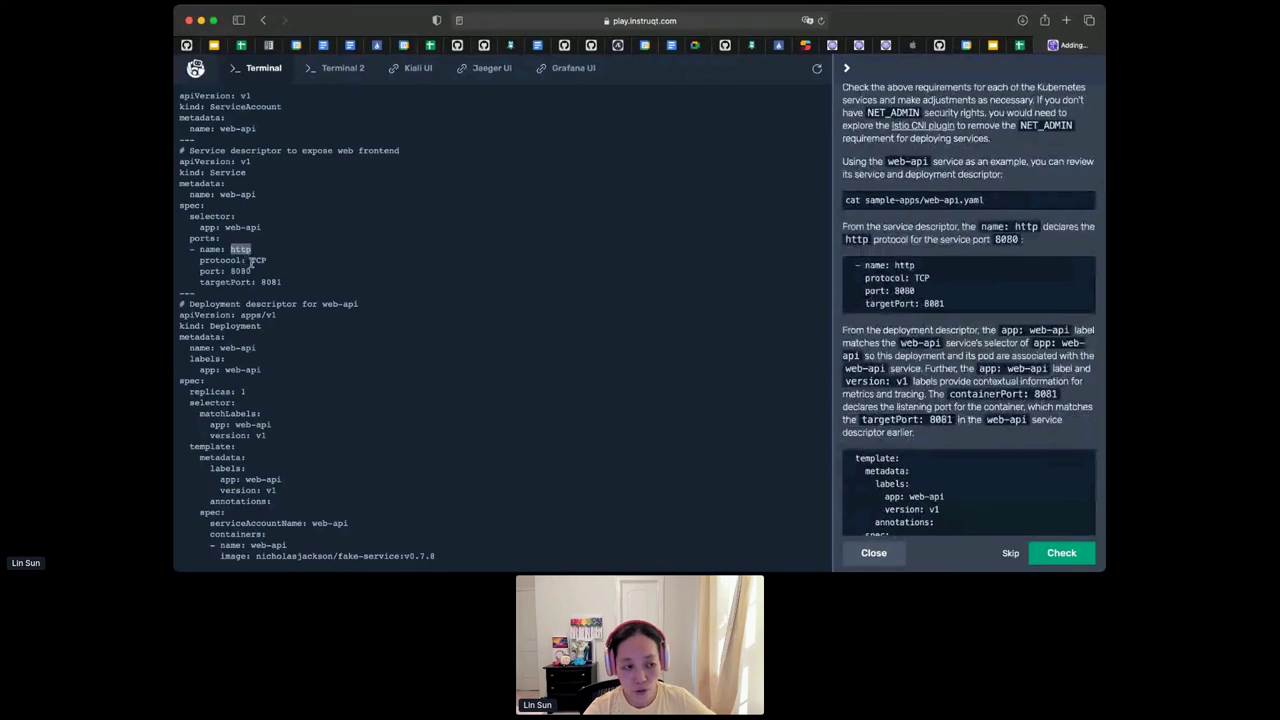
pyautogui.scroll(-3, 471, 335)
pyautogui.scroll(-1, 471, 335)
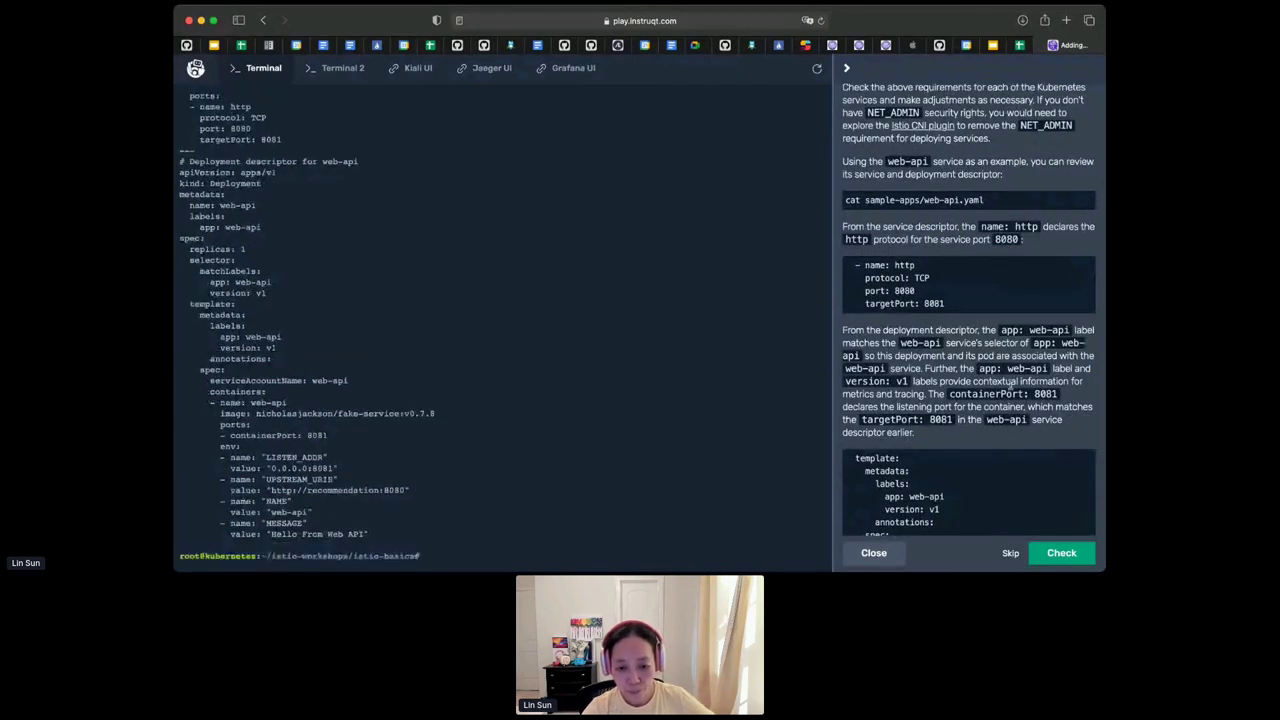
pyautogui.scroll(-1, 1000, 380)
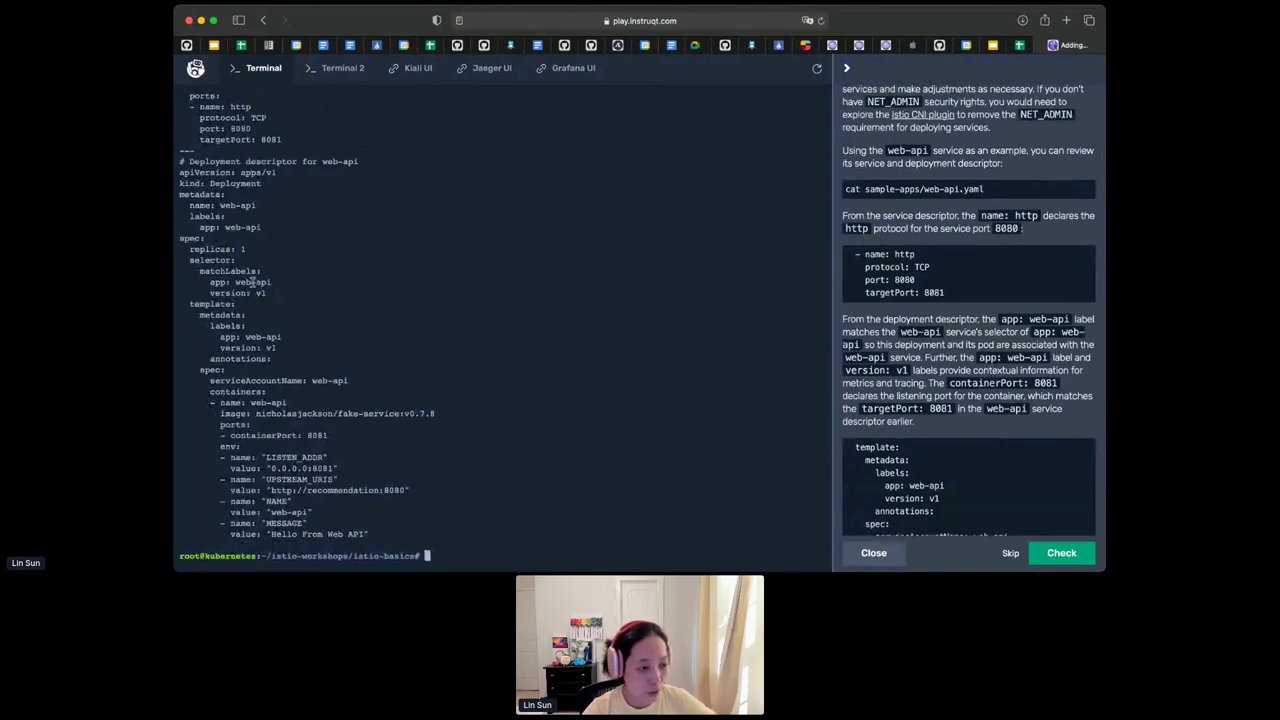
pyautogui.moveTo(281, 293); pyautogui.dragTo(181, 290)
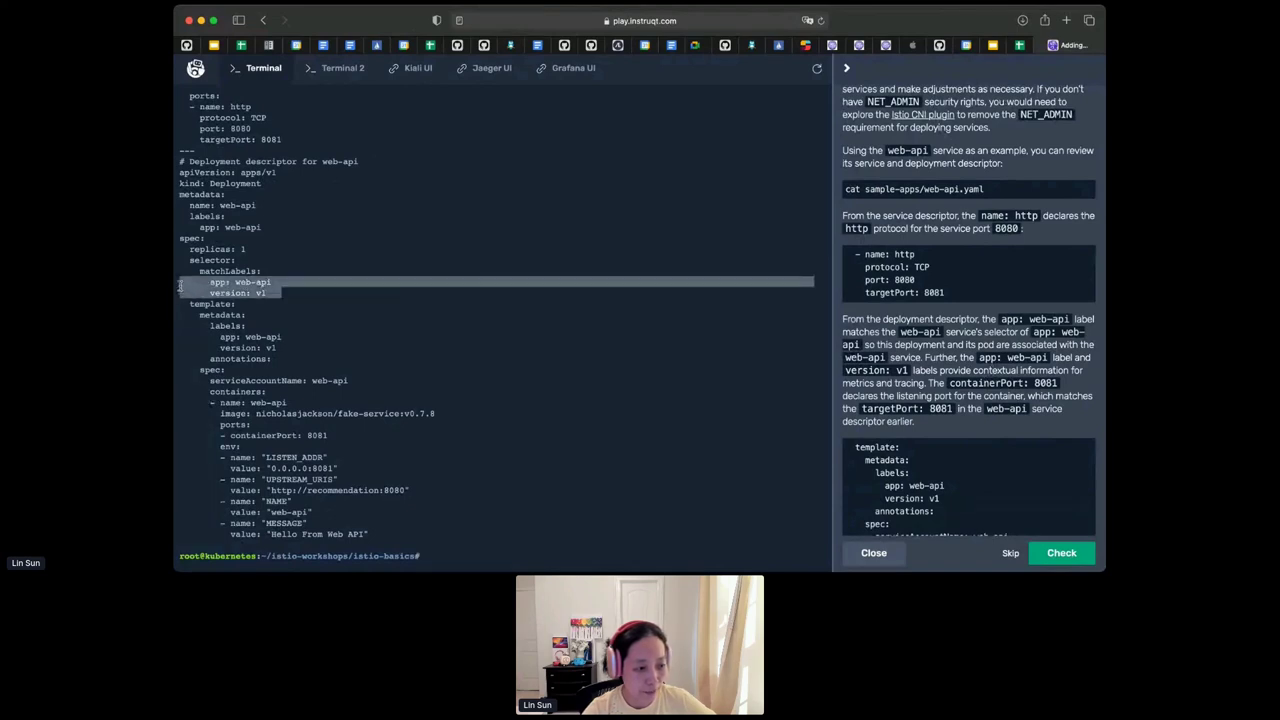
pyautogui.moveTo(297, 349); pyautogui.dragTo(202, 335)
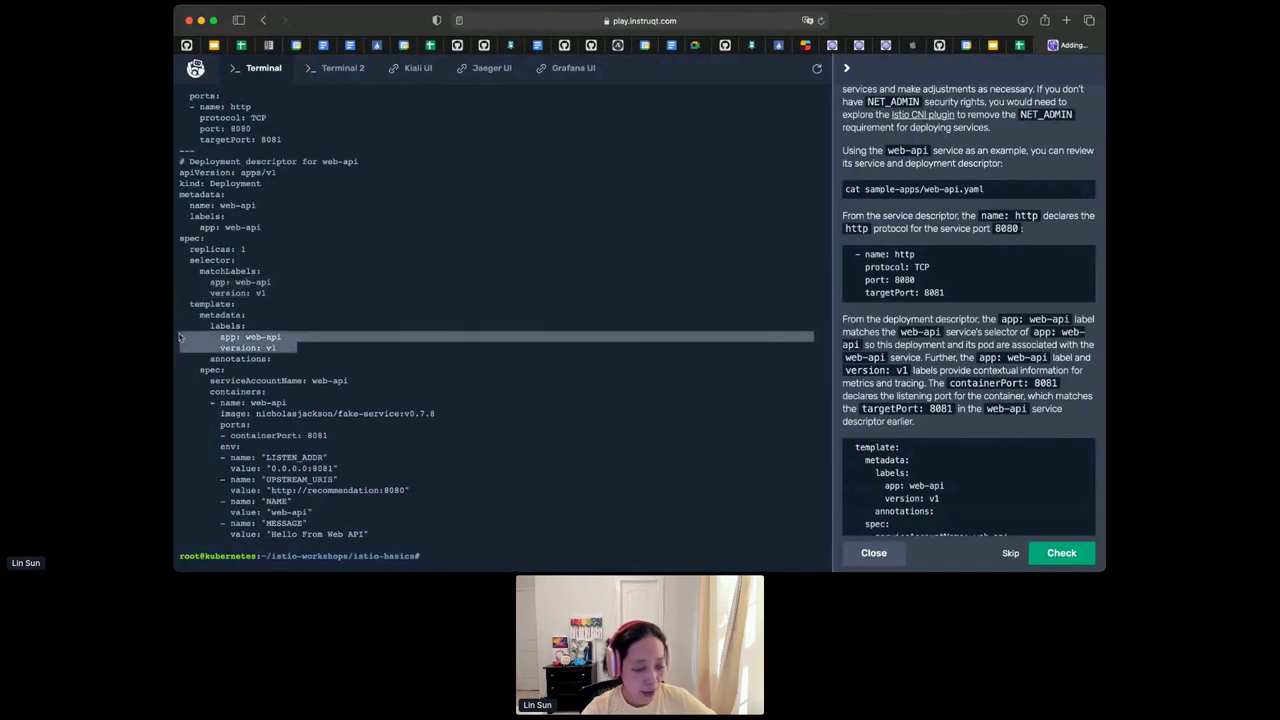
pyautogui.moveTo(297, 349); pyautogui.dragTo(222, 339)
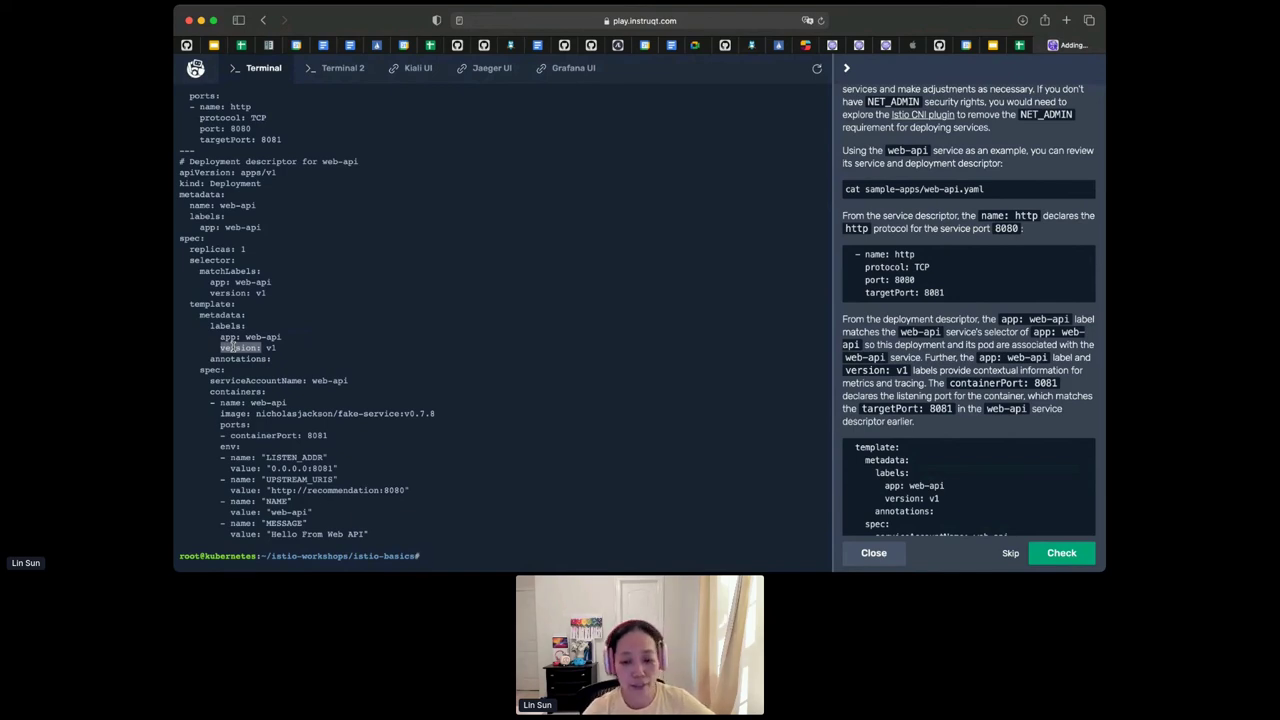
# - Compare the web-api deployment's containerPort with the targetPort in its service descriptor
pyautogui.scroll(-1, 918, 398)
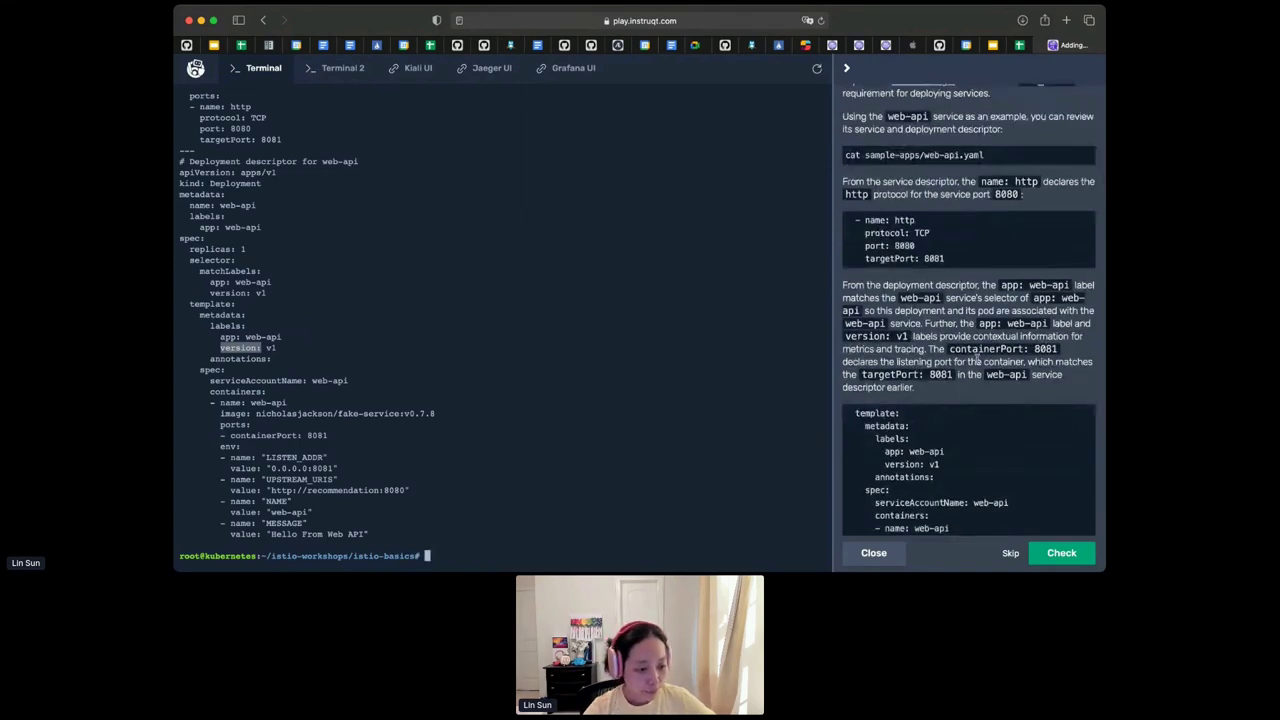
pyautogui.click(298, 435)
pyautogui.tripleClick(298, 435)
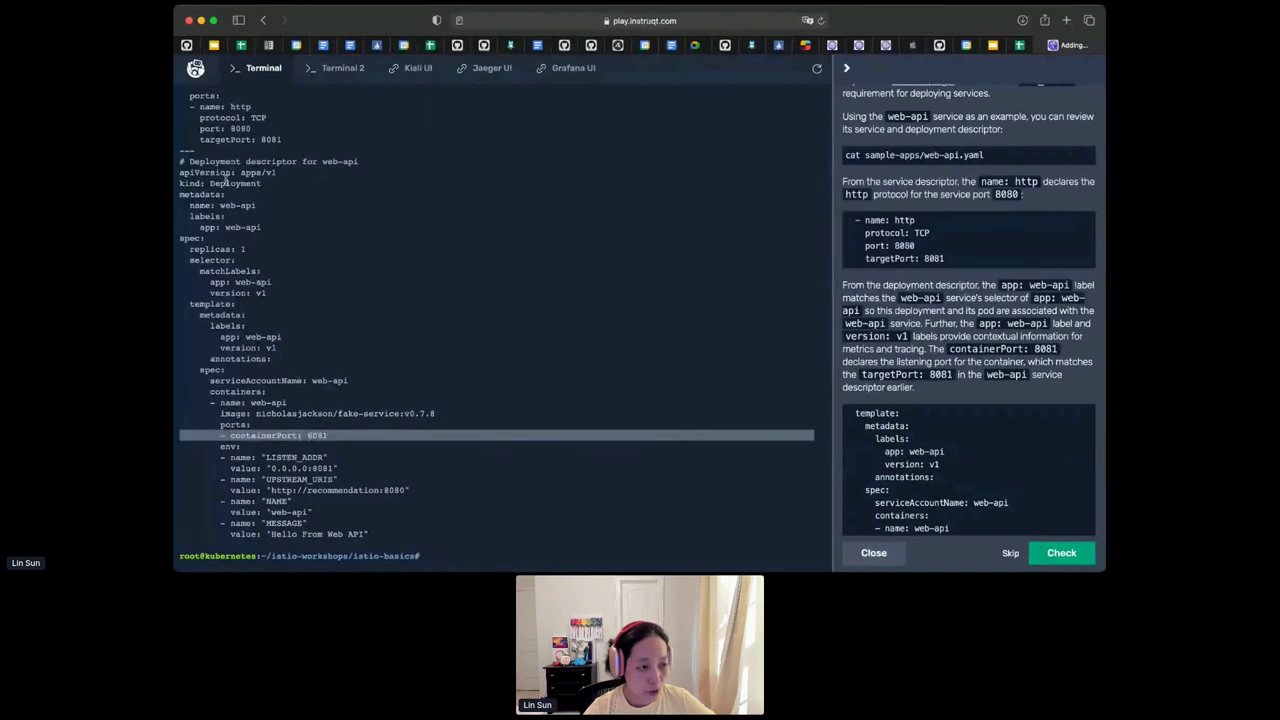
pyautogui.tripleClick(240, 139)
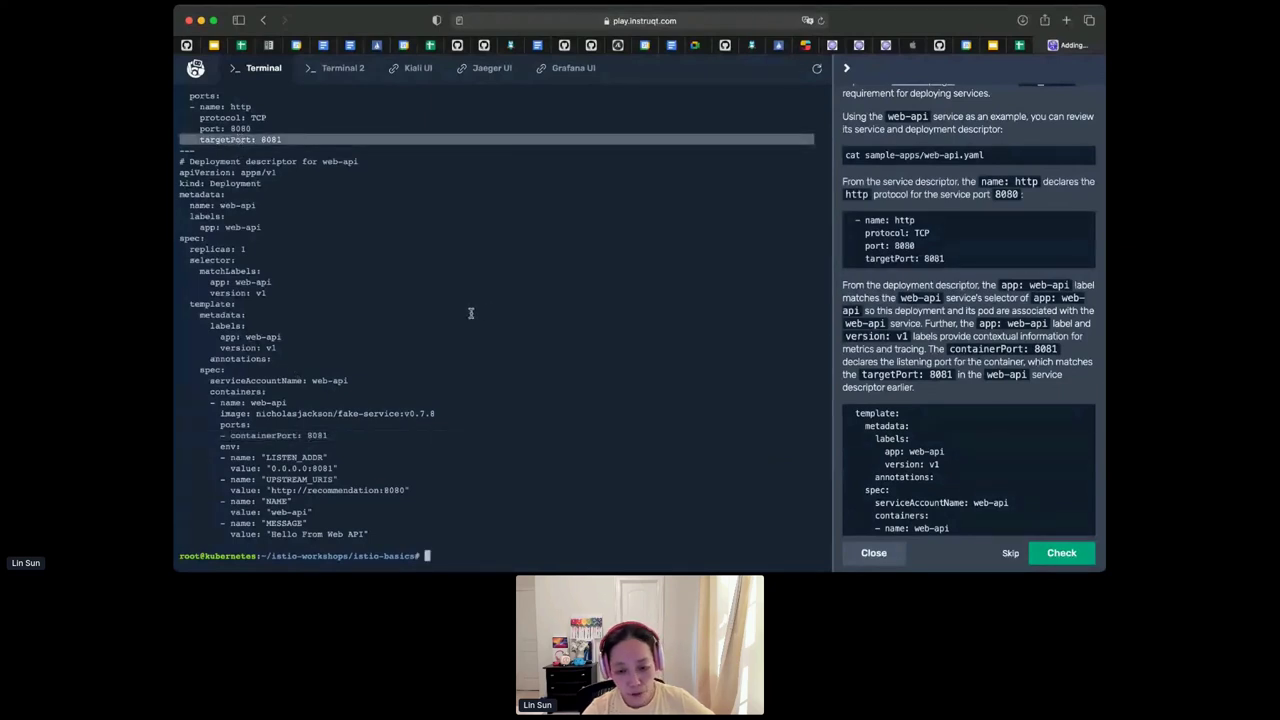
# - Restart the web-api deployment in the istioinaction namespace with kubectl rollout restart so it gets a sidecar
pyautogui.scroll(-2, 990, 419)
pyautogui.scroll(-5, 990, 419)
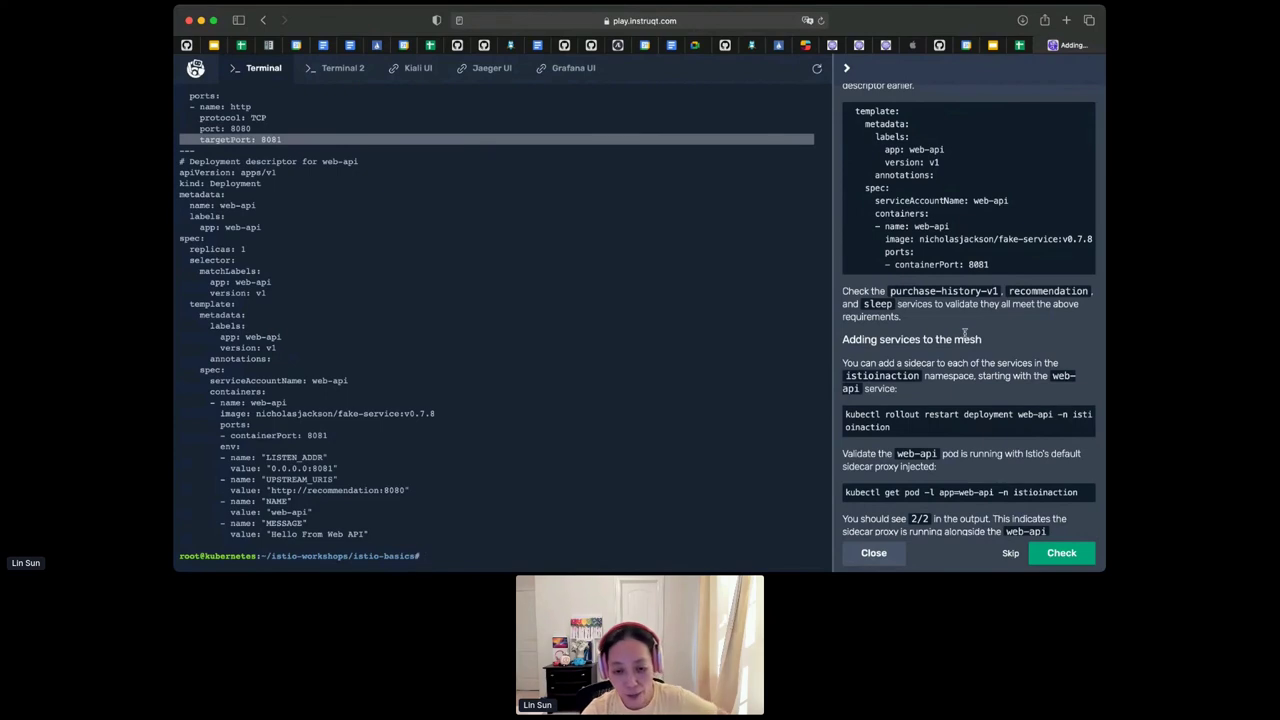
pyautogui.scroll(-2, 967, 333)
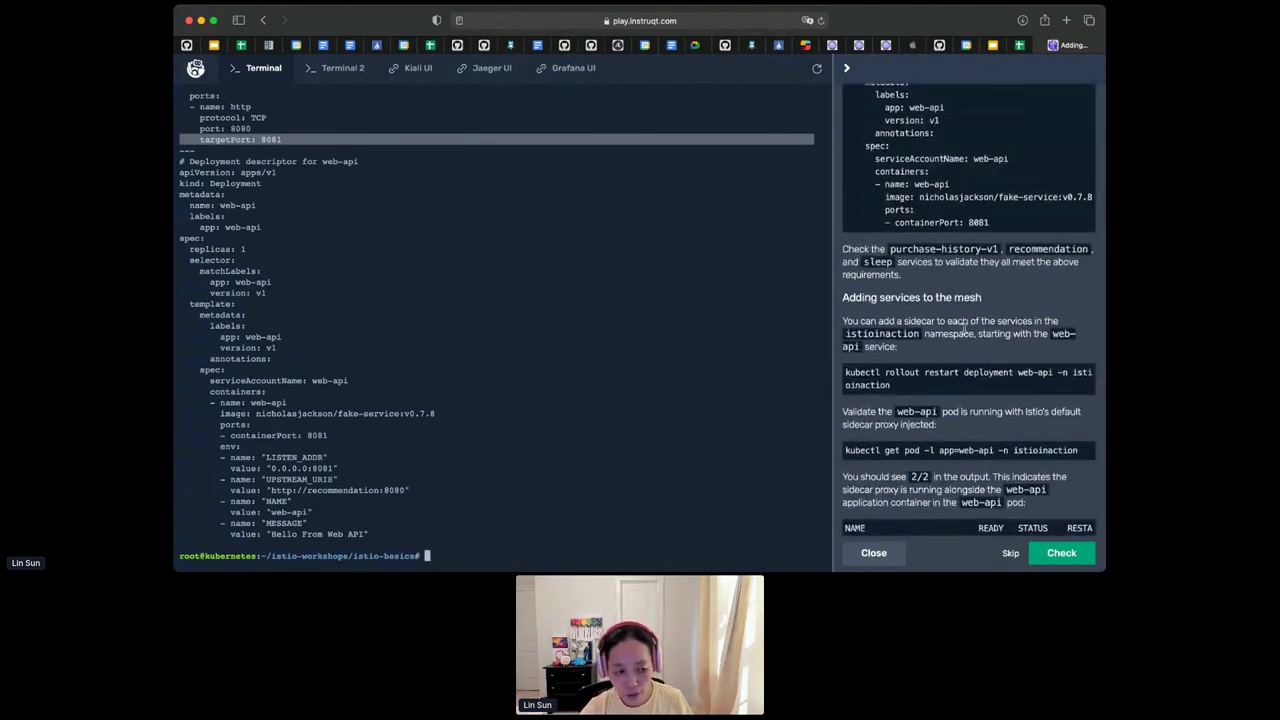
pyautogui.scroll(-1, 967, 330)
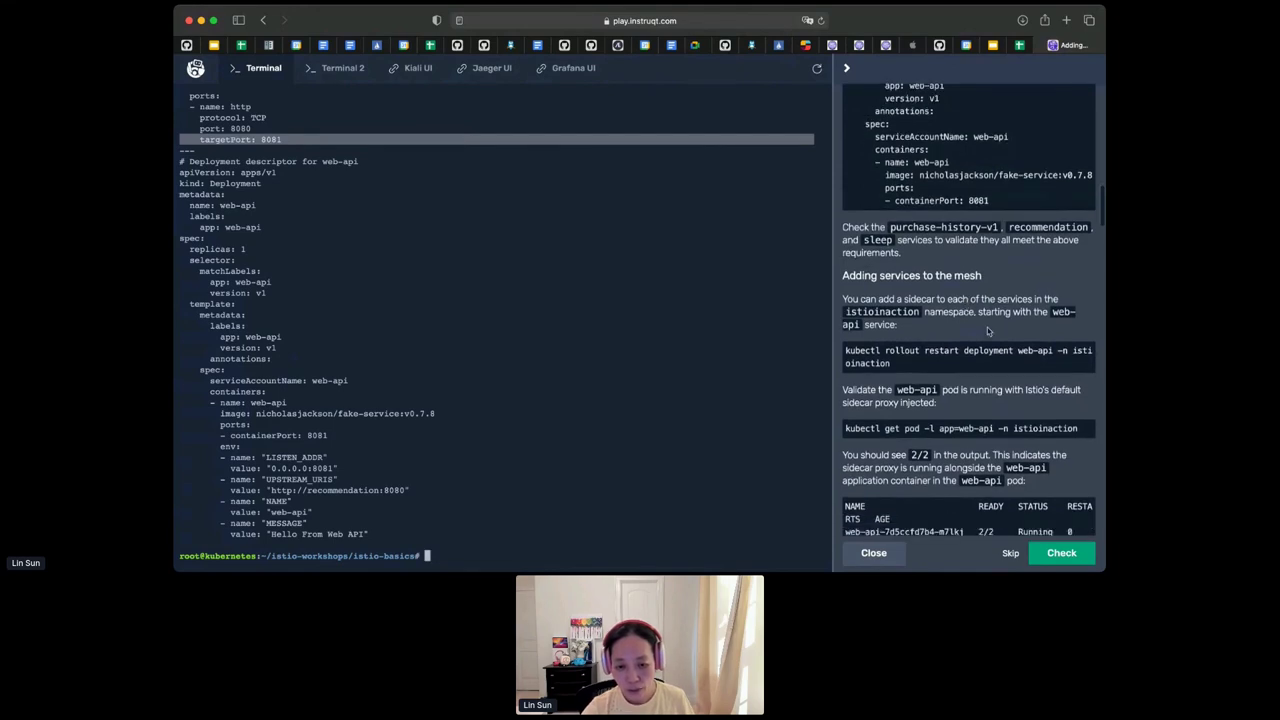
pyautogui.click(1084, 352)
pyautogui.click(560, 412)
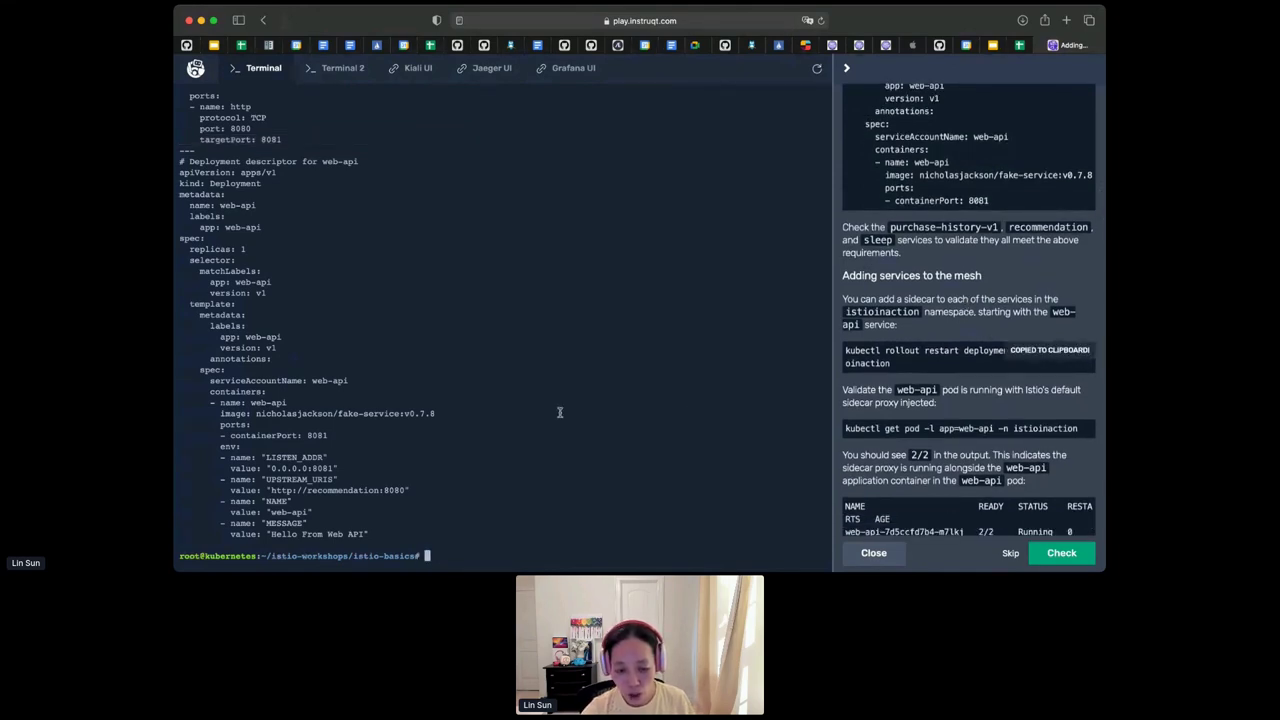
pyautogui.press('super+v')
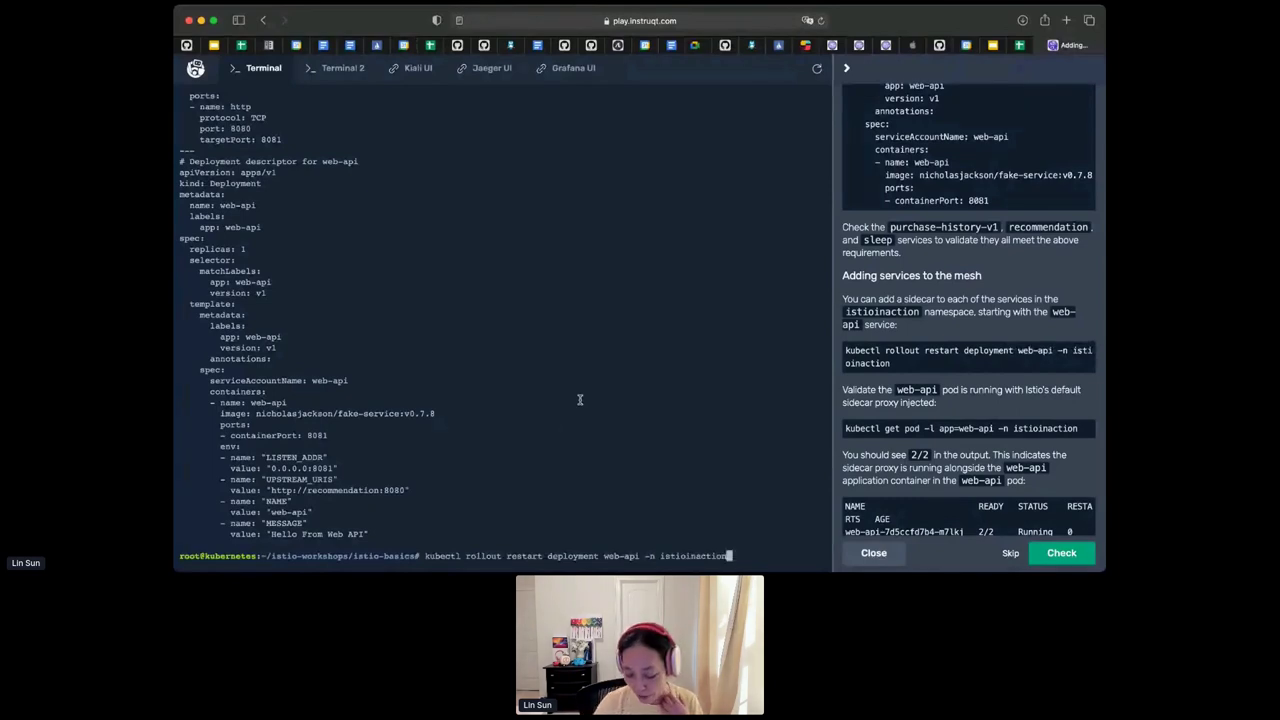
pyautogui.press('Return')
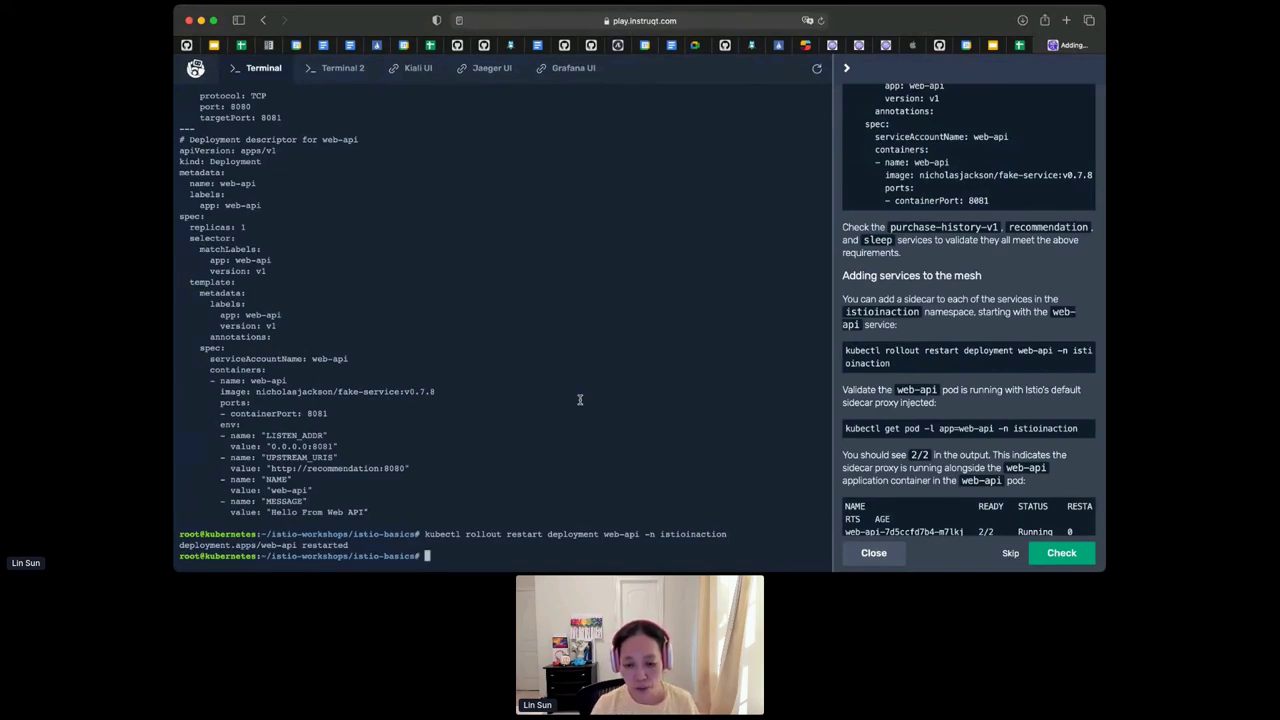
# - Check the web-api pod's sidecar injection with kubectl get pod -l app=web-api -n istioinaction
pyautogui.click(875, 427)
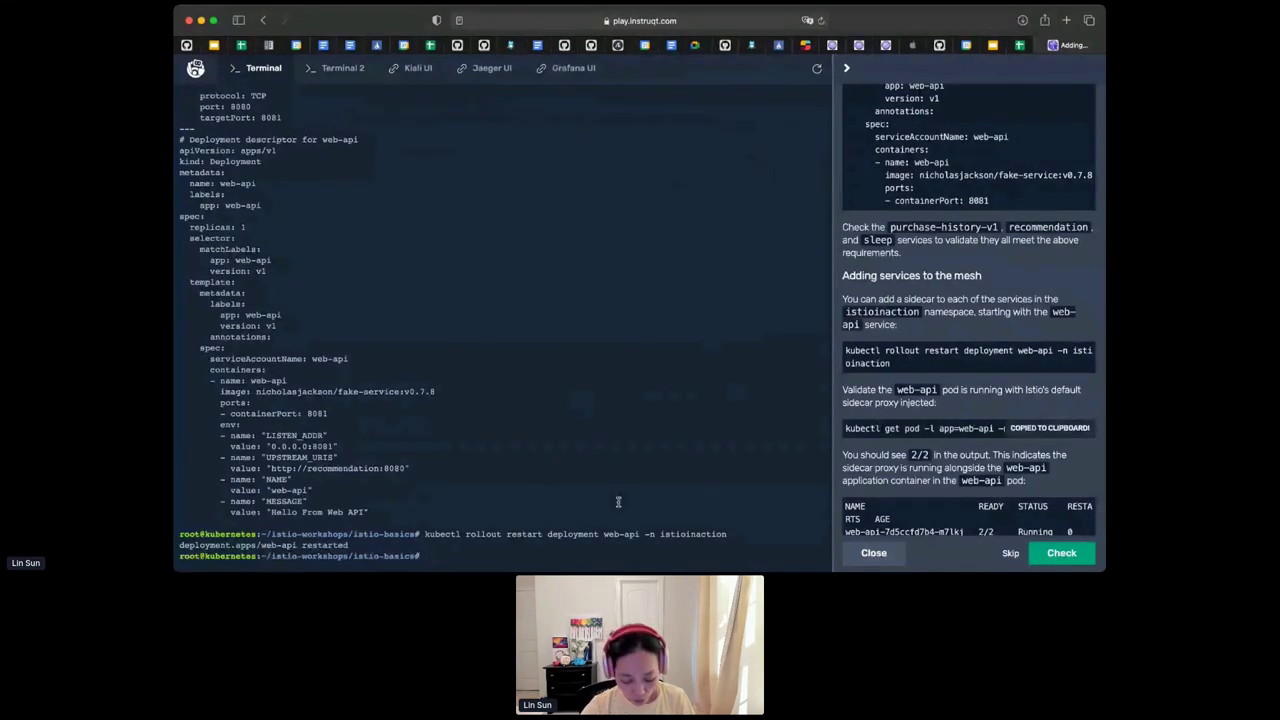
pyautogui.click(618, 502)
pyautogui.press('super+v')
pyautogui.press('Return')
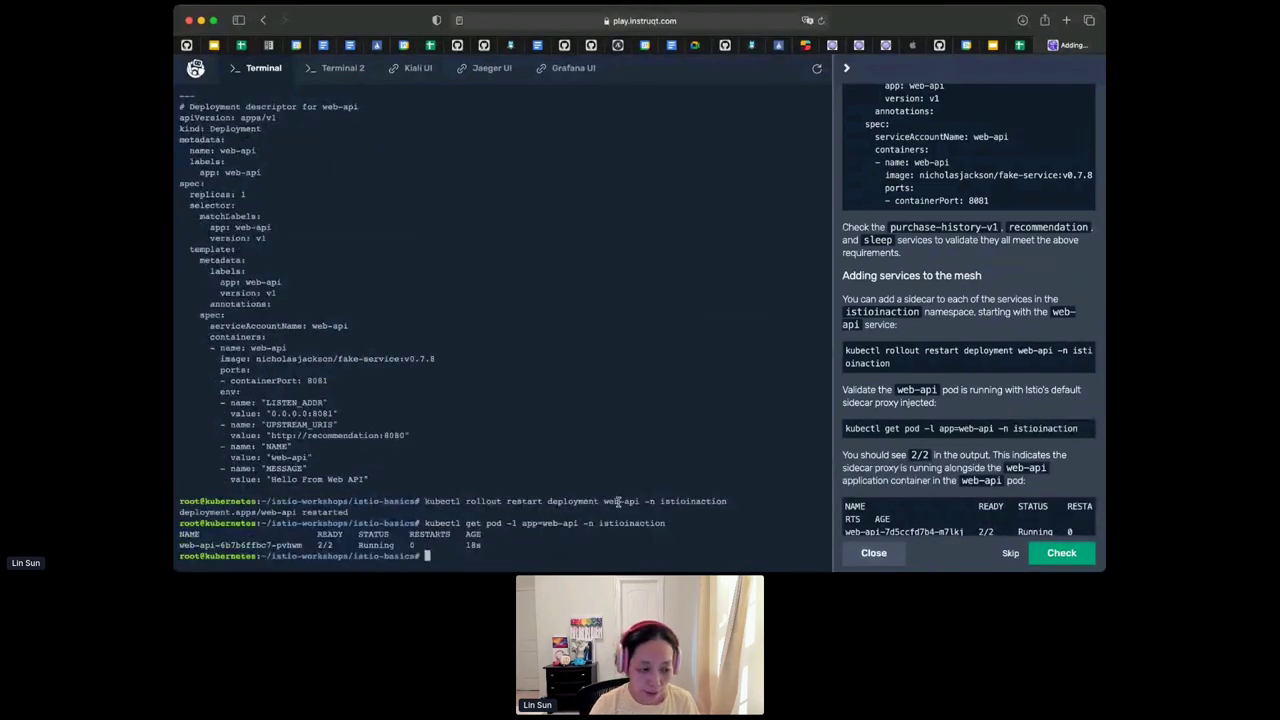
# - Check the READY count and age of the restarted web-api pod against the lab instructions
pyautogui.doubleClick(326, 545)
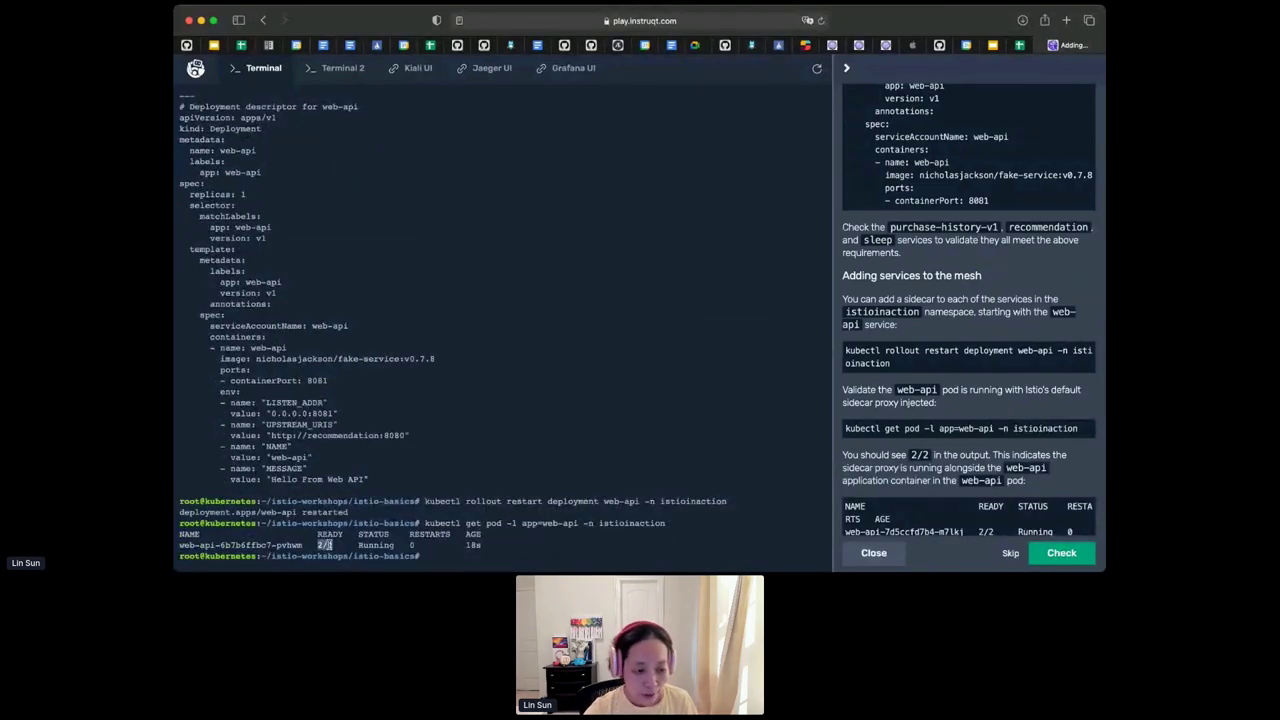
pyautogui.scroll(-4, 1030, 447)
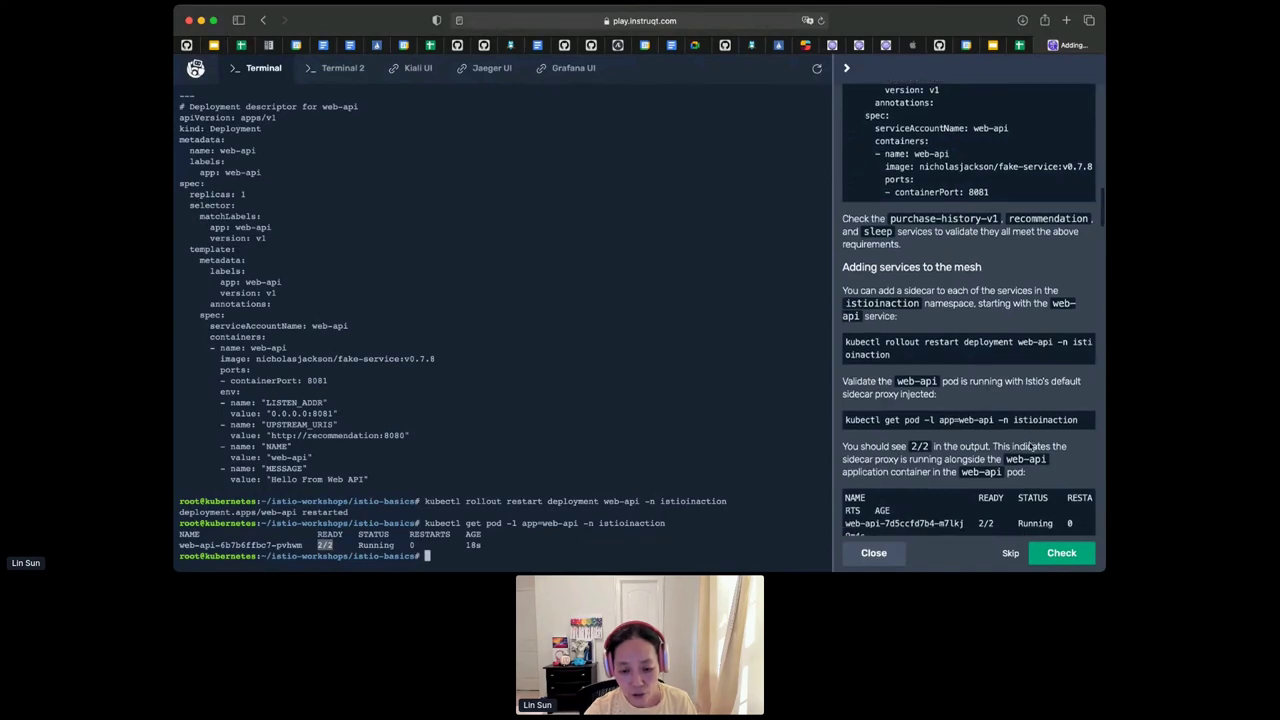
pyautogui.scroll(-1, 1030, 447)
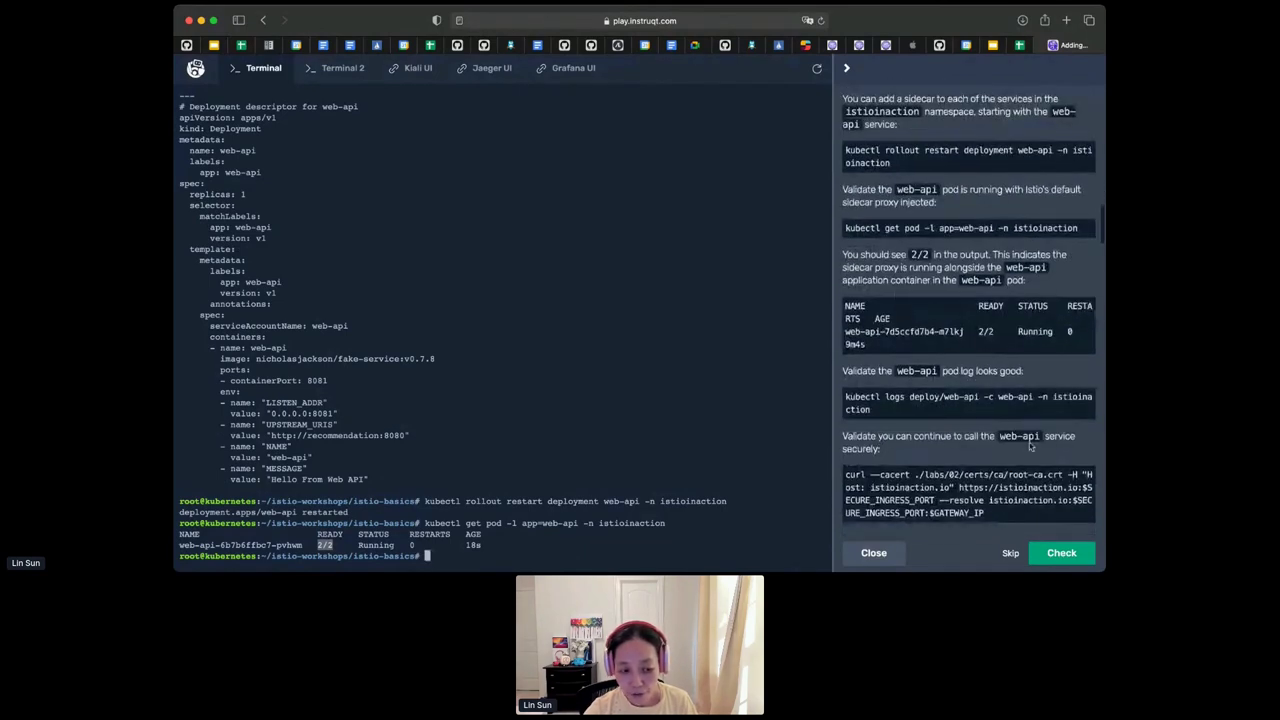
pyautogui.doubleClick(470, 545)
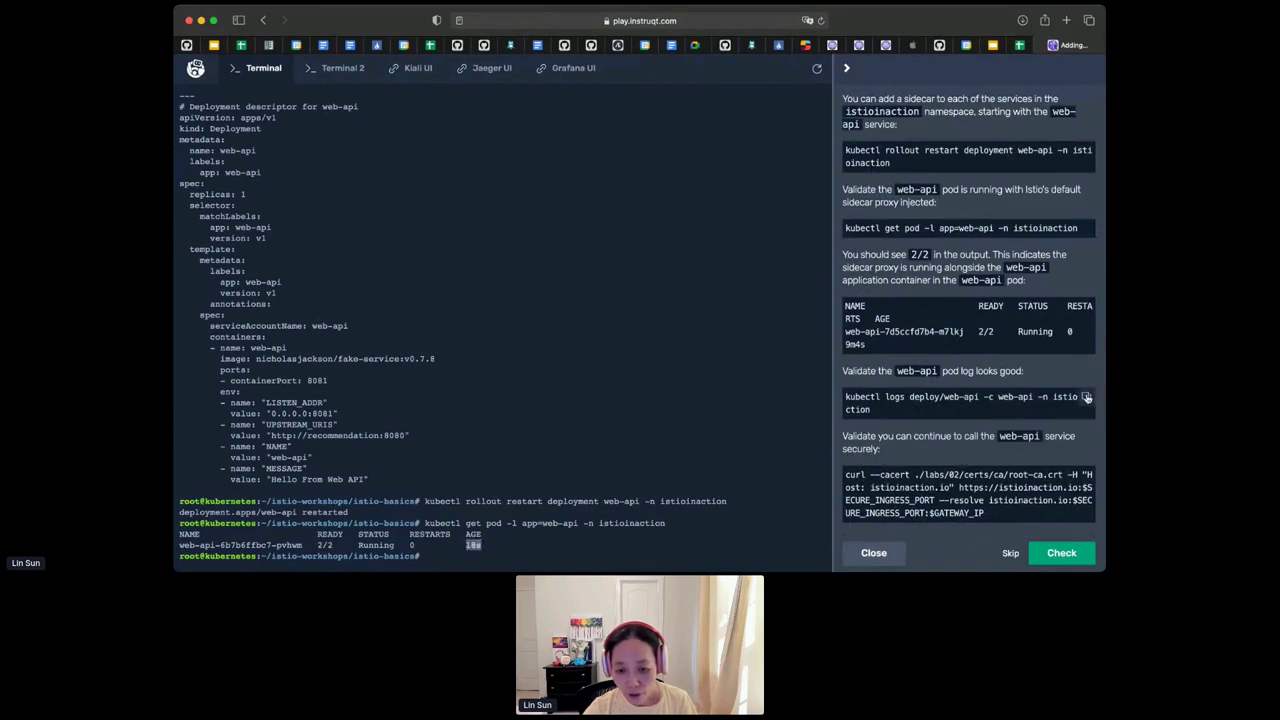
# - Print the web-api container's log with kubectl logs deploy/web-api -c web-api -n istioinaction
pyautogui.click(1092, 400)
pyautogui.click(662, 417)
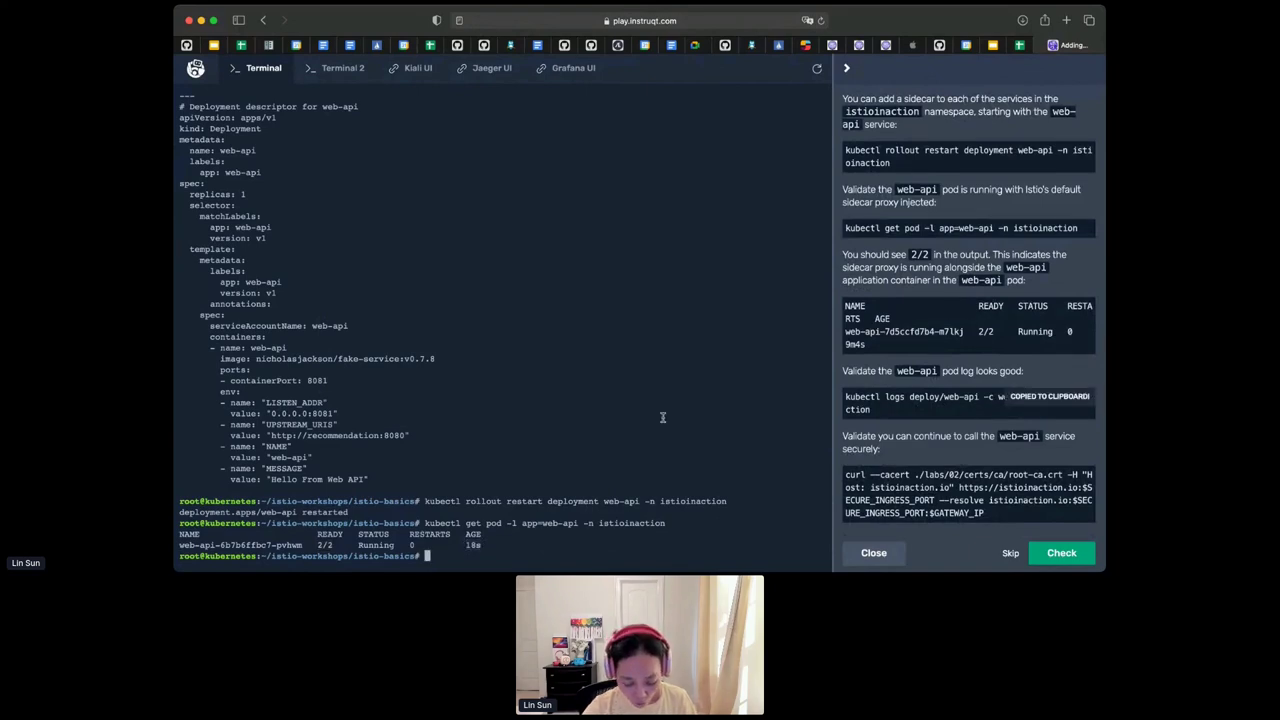
pyautogui.press('super+v')
pyautogui.press('Return')
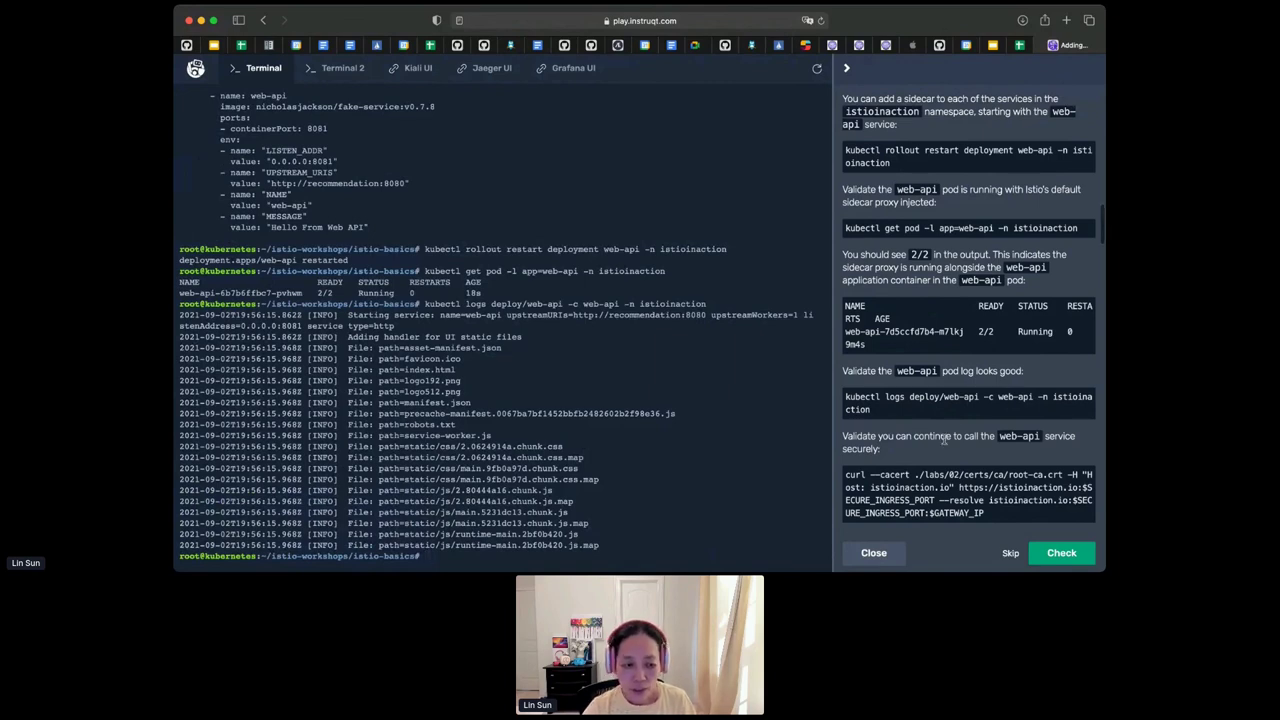
pyautogui.scroll(-1, 943, 439)
pyautogui.scroll(-1, 945, 441)
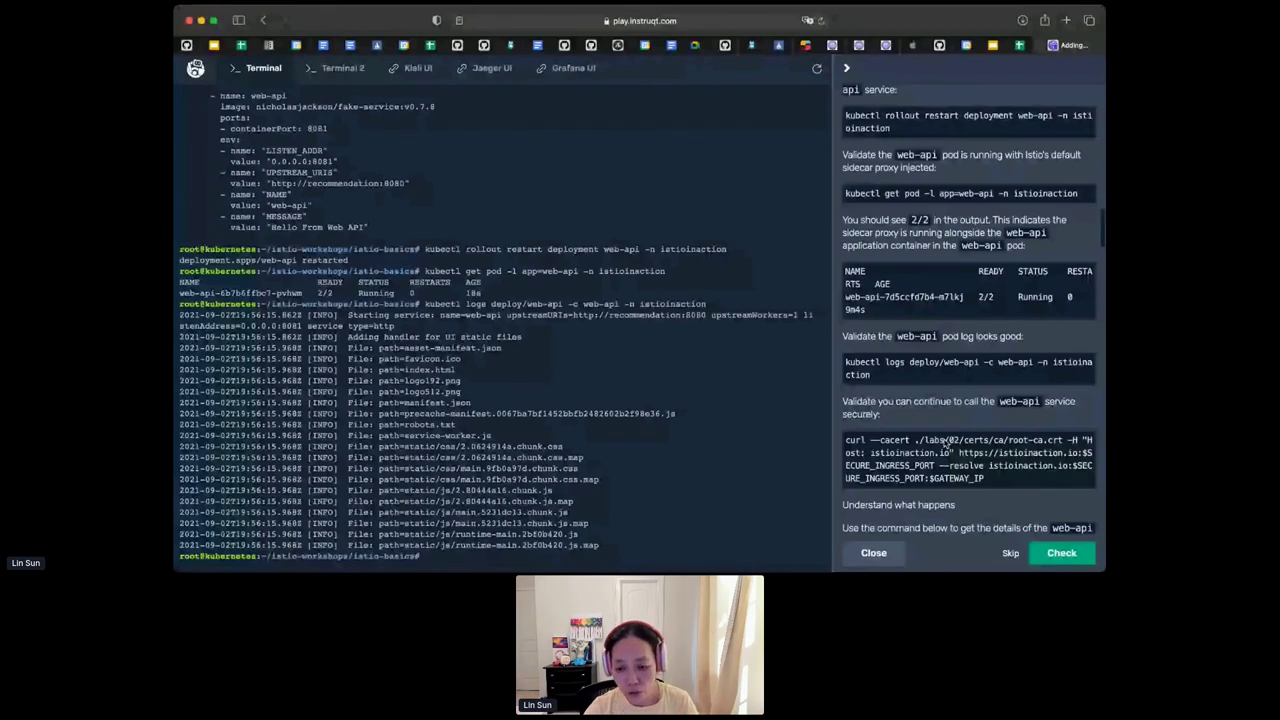
pyautogui.scroll(-1, 1086, 423)
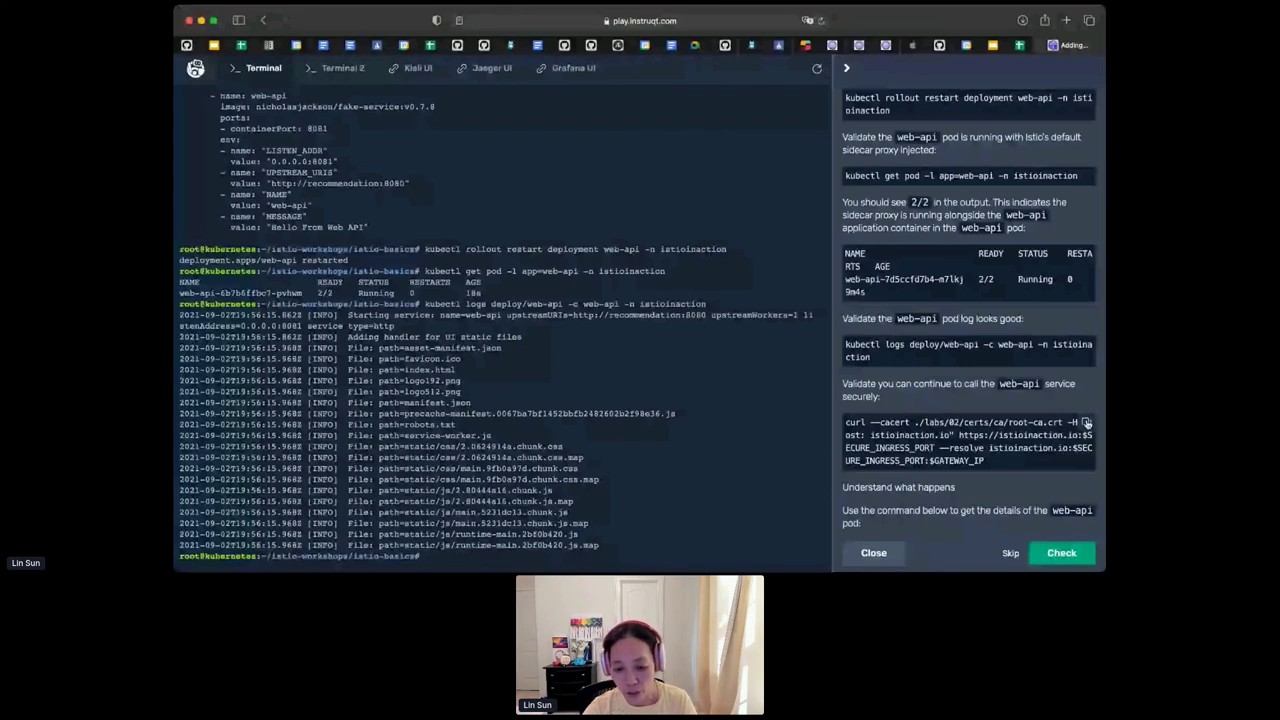
pyautogui.click(1086, 423)
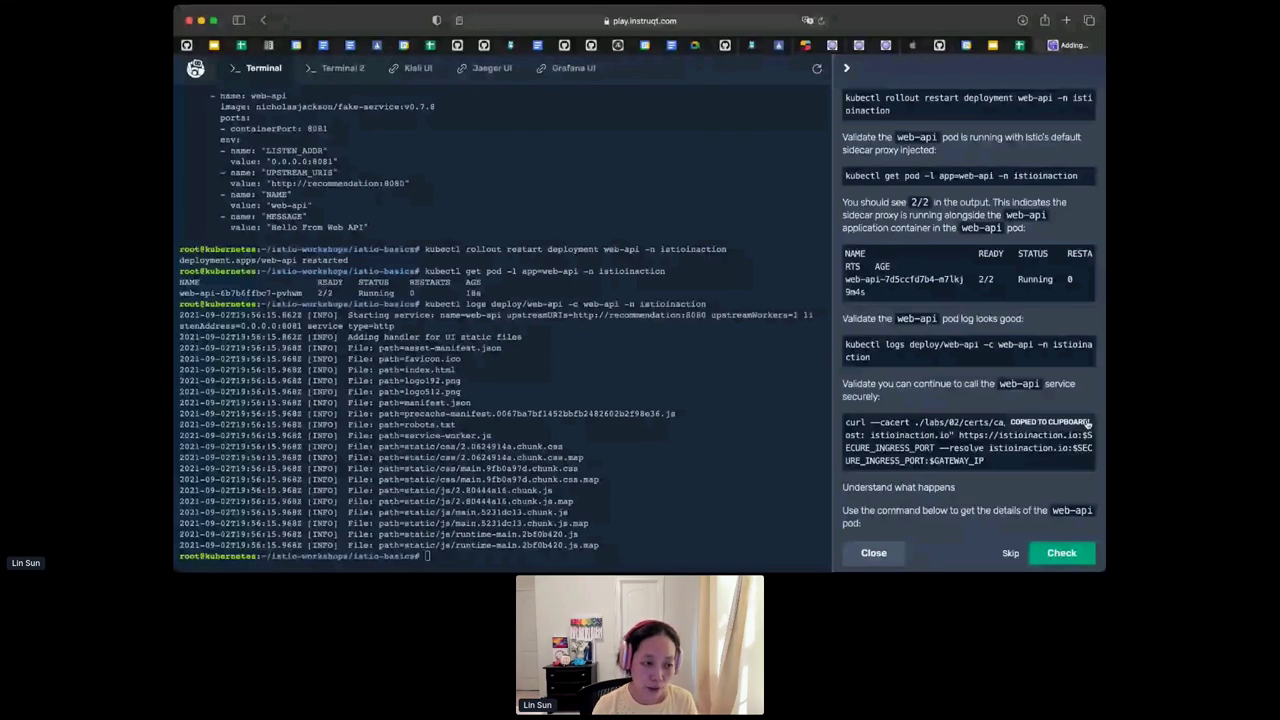
pyautogui.click(605, 437)
pyautogui.press('super+v')
pyautogui.press('Return')
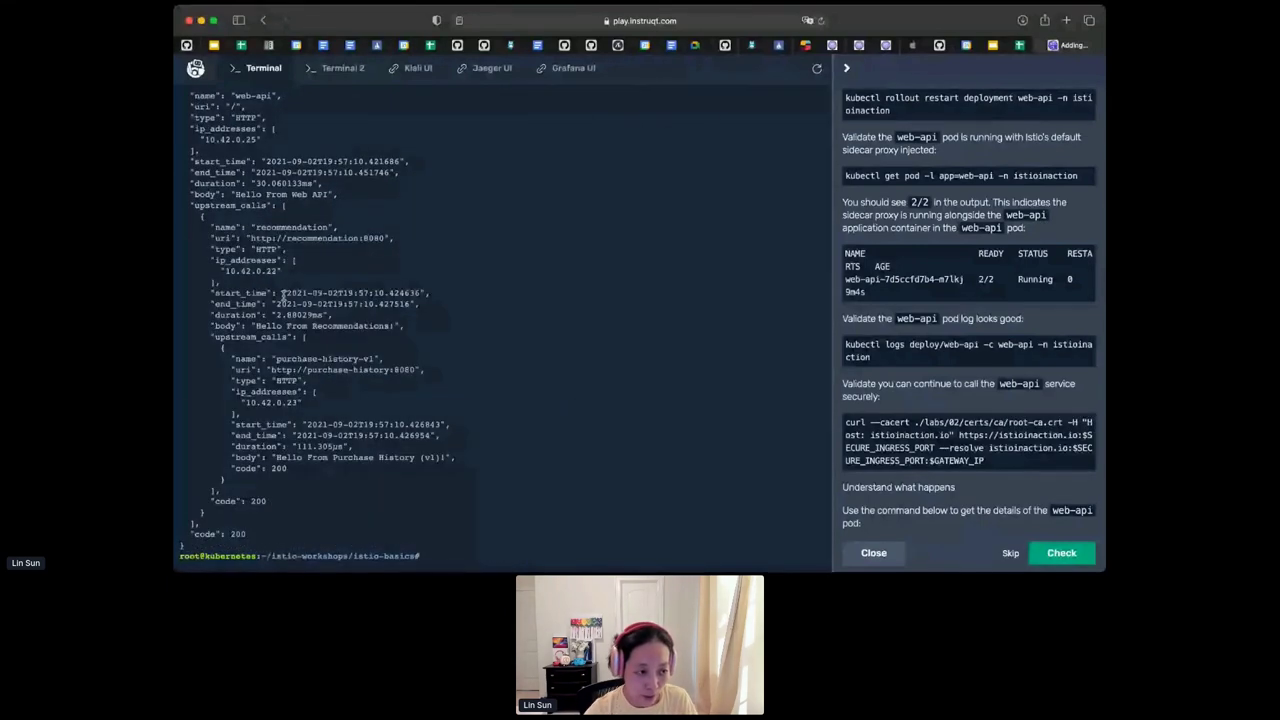
pyautogui.moveTo(244, 194); pyautogui.dragTo(334, 195)
pyautogui.moveTo(250, 326); pyautogui.dragTo(404, 328)
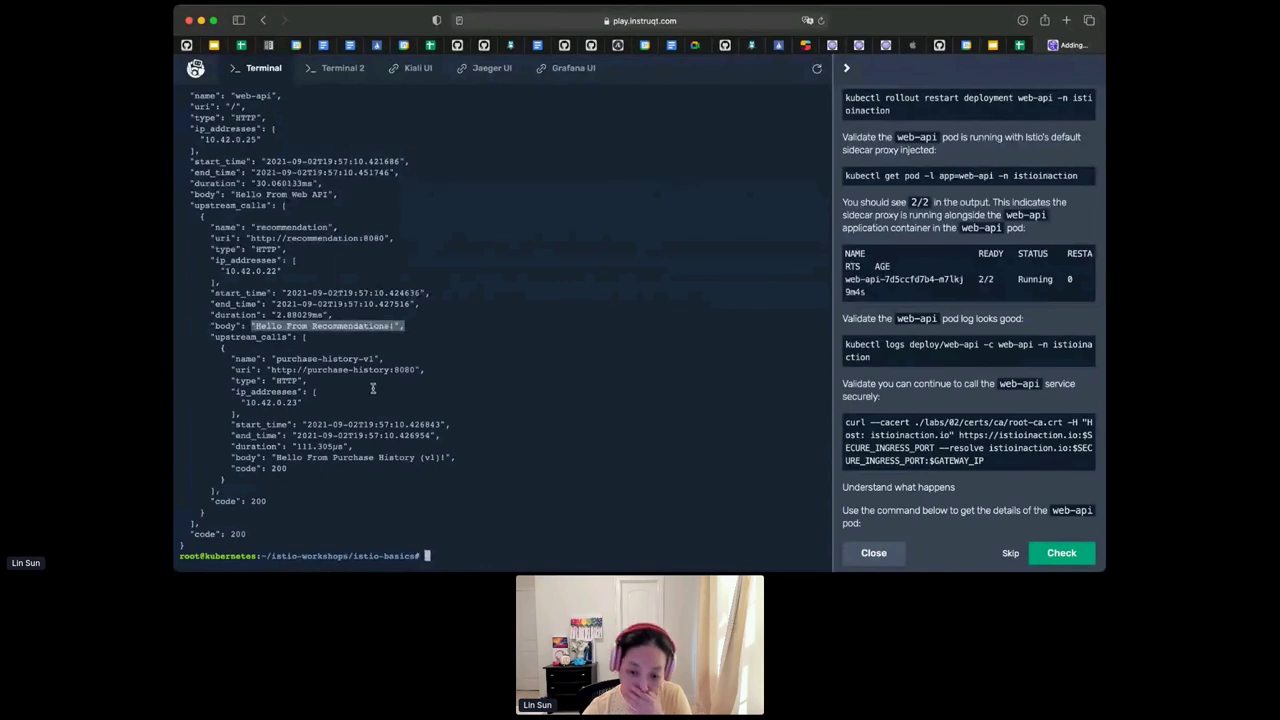
# - Output the web-api pod's full details with kubectl get pod -l app=web-api -n istioinaction -o yaml
pyautogui.scroll(-4, 911, 390)
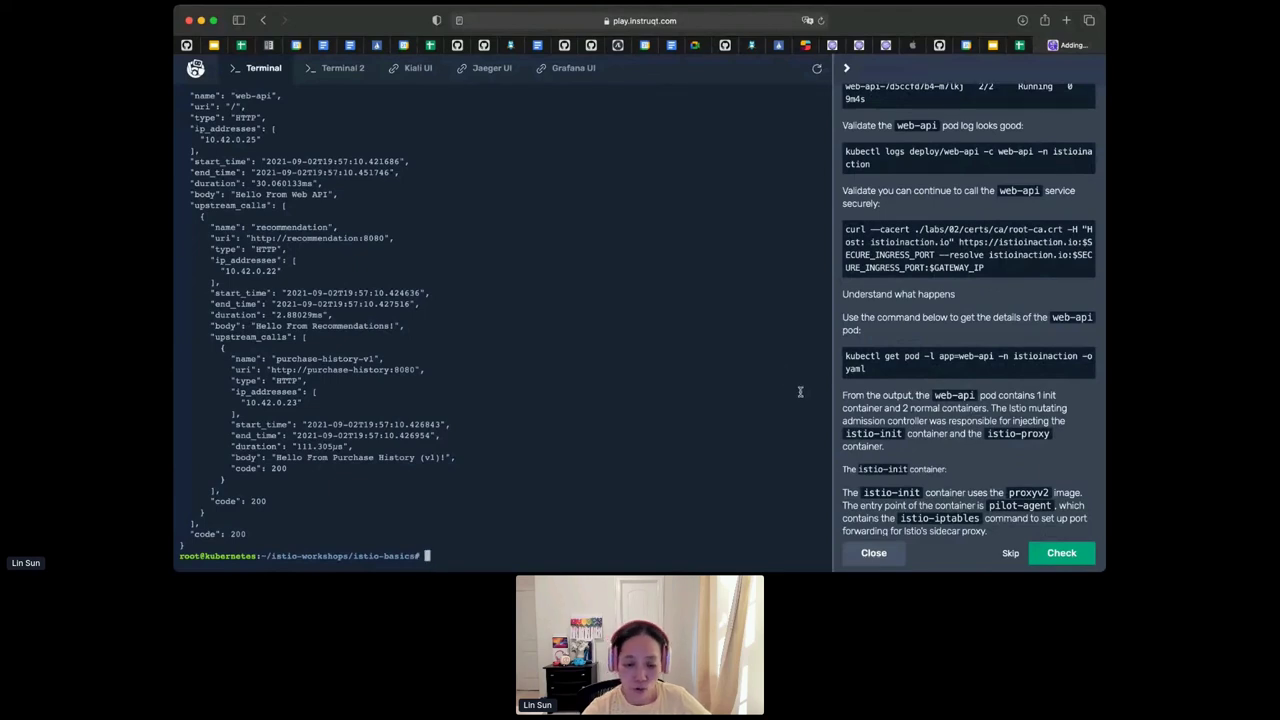
pyautogui.moveTo(1082, 378)
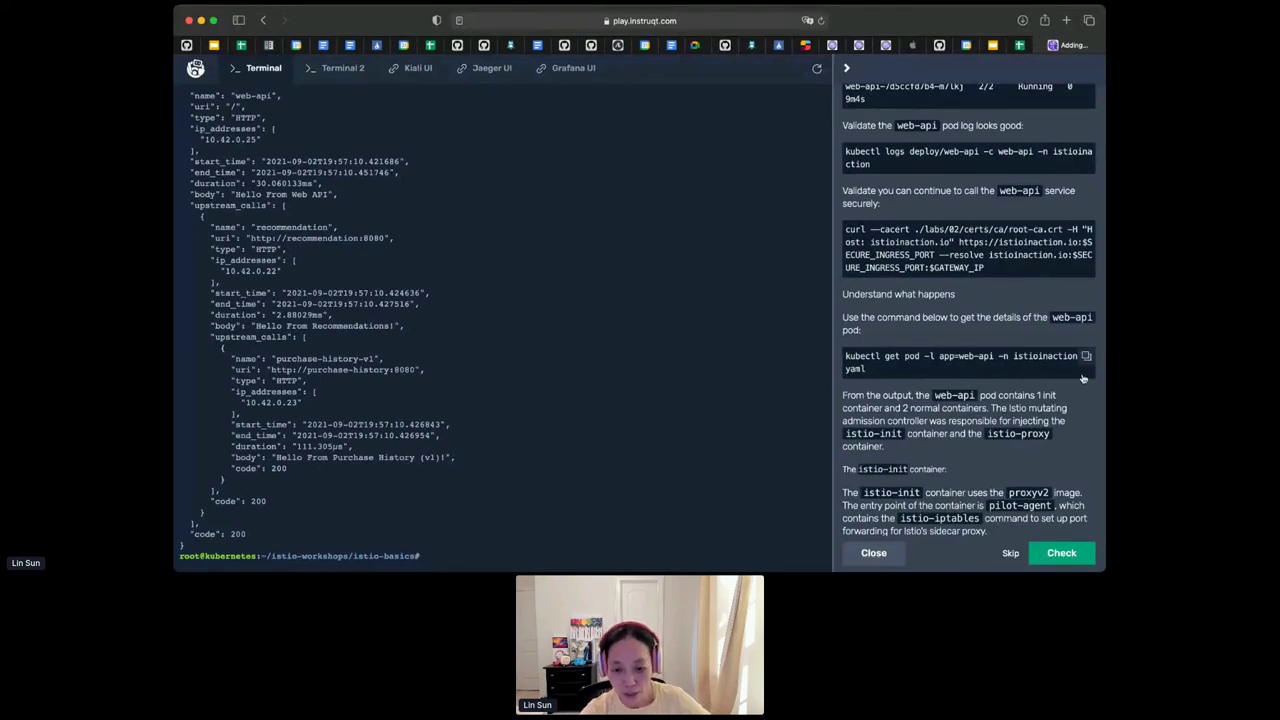
pyautogui.scroll(-3, 1060, 372)
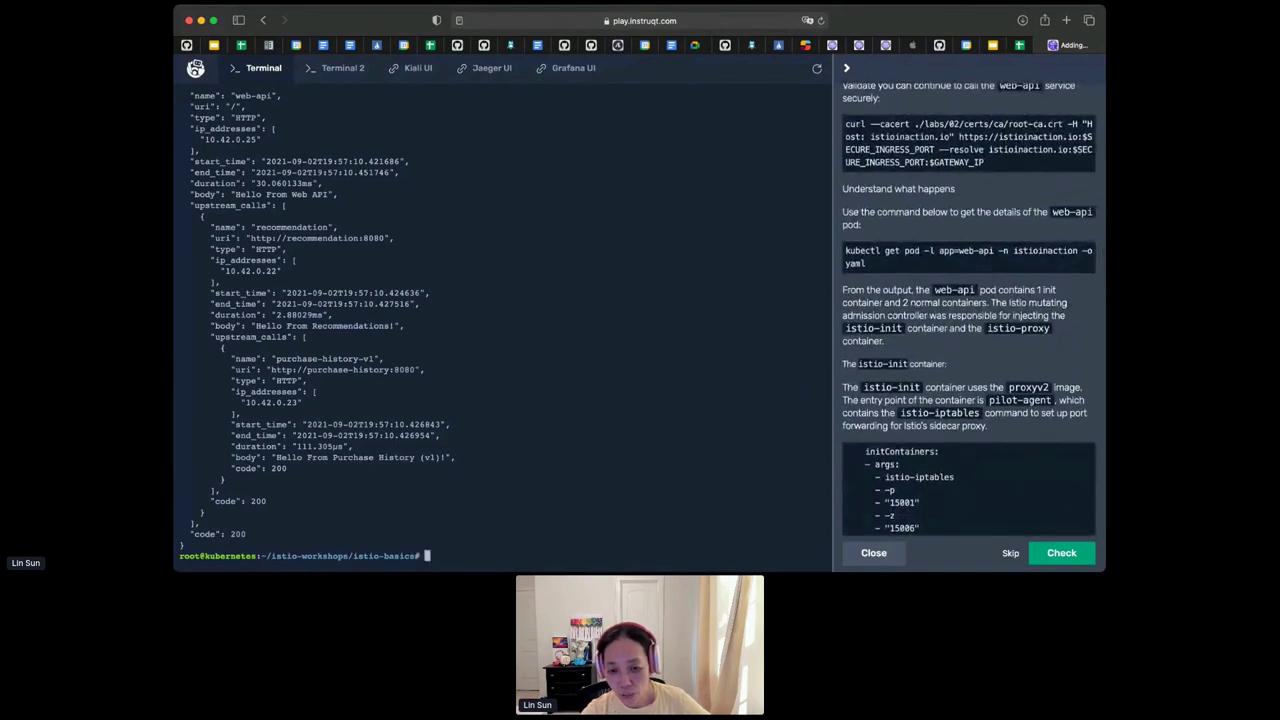
pyautogui.moveTo(1096, 264)
pyautogui.click(1087, 251)
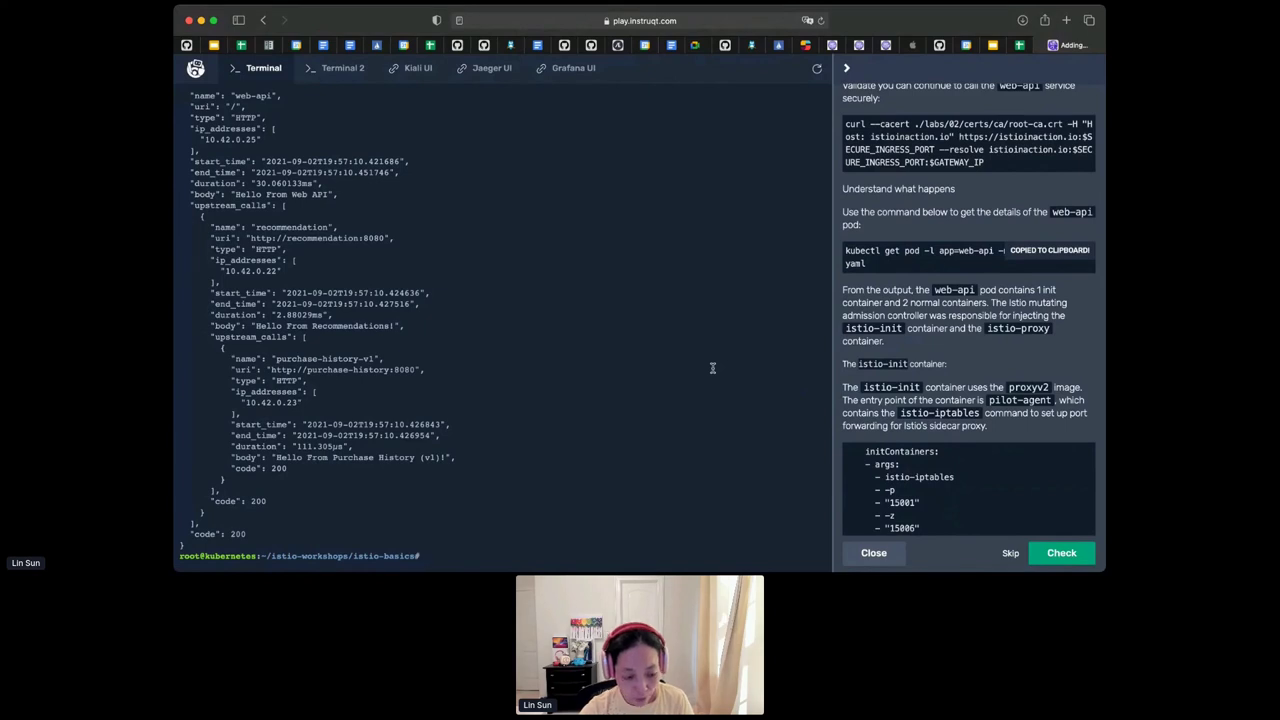
pyautogui.press('super+v')
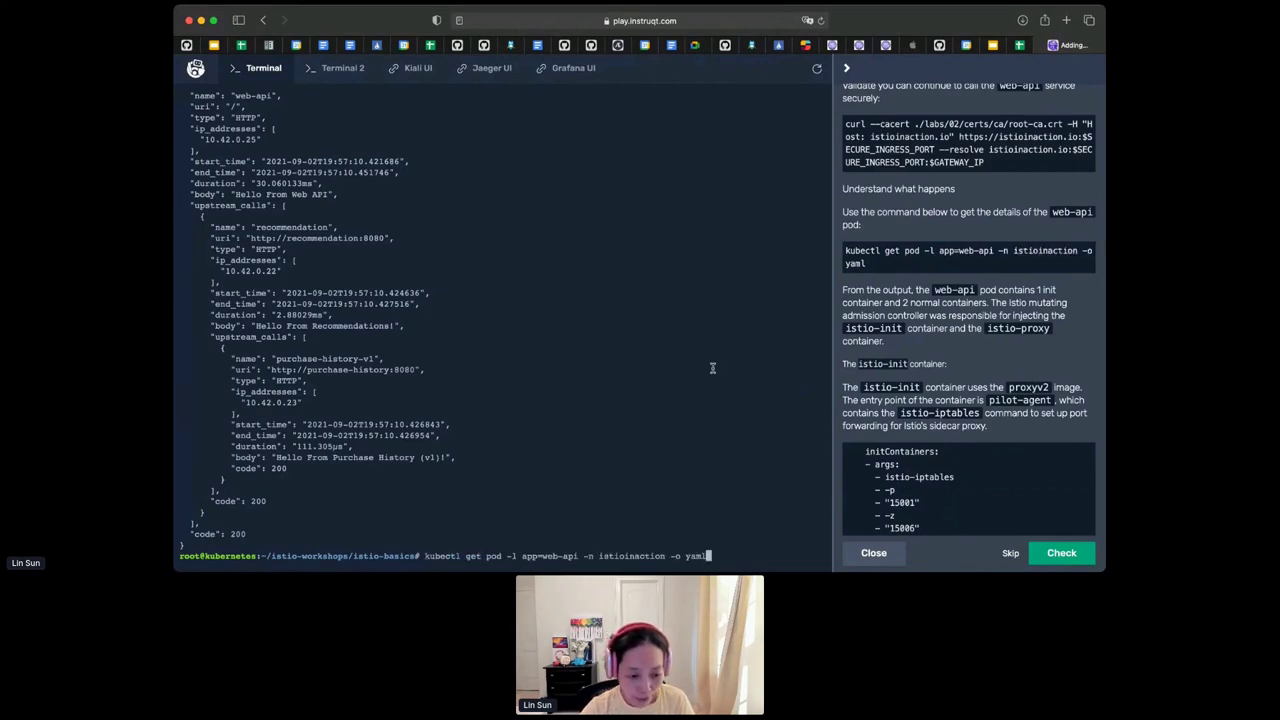
pyautogui.press('Return')
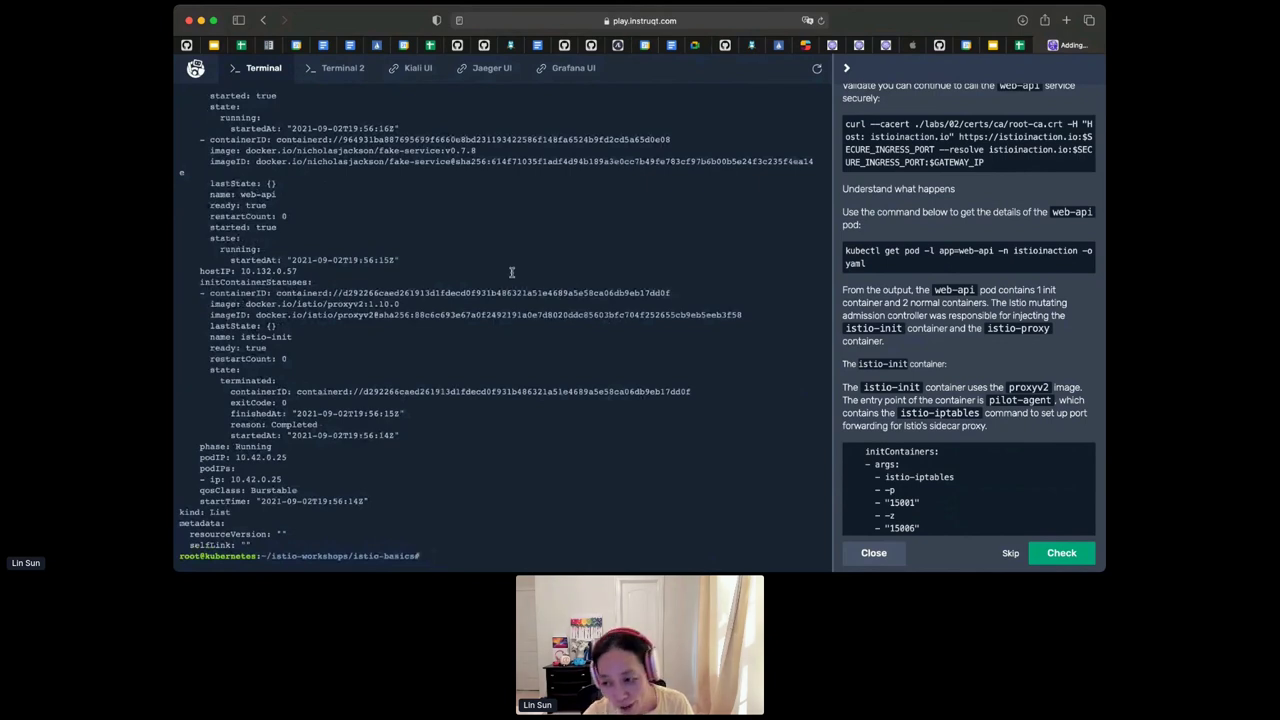
# - Find the initContainers section in the web-api pod YAML and examine its istio-iptables arguments
pyautogui.scroll(4, 511, 271)
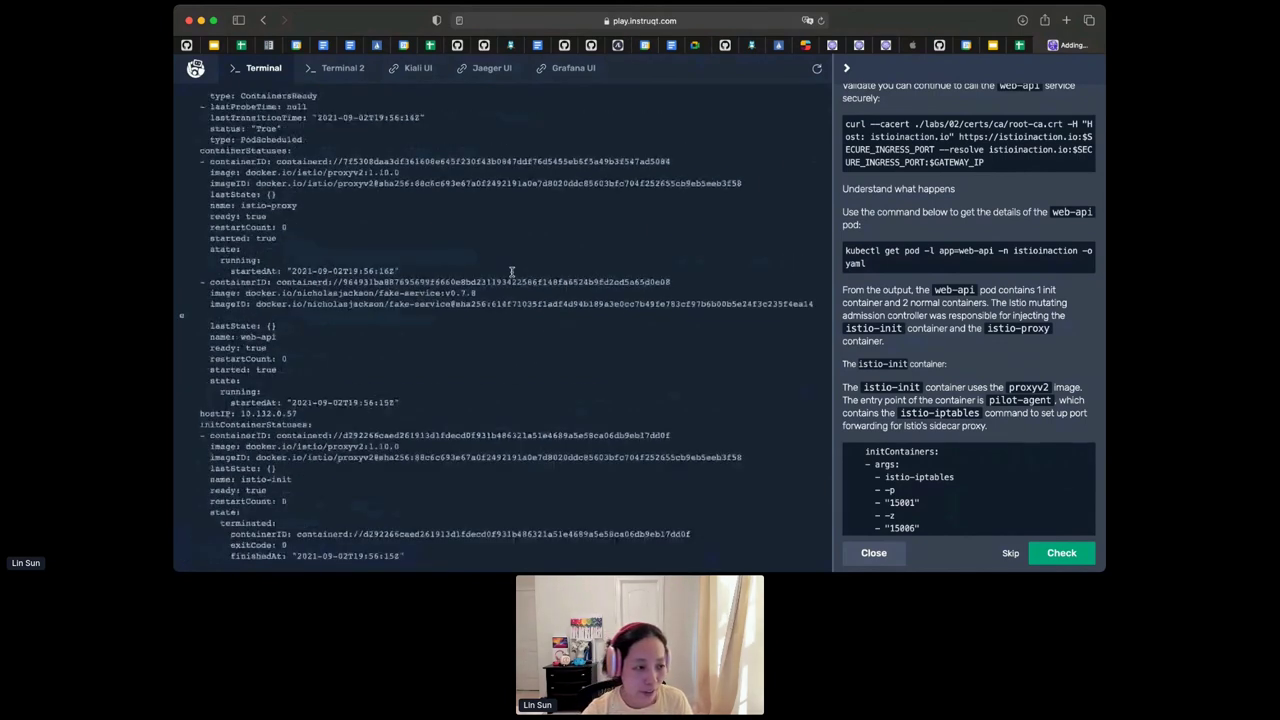
pyautogui.scroll(8, 511, 271)
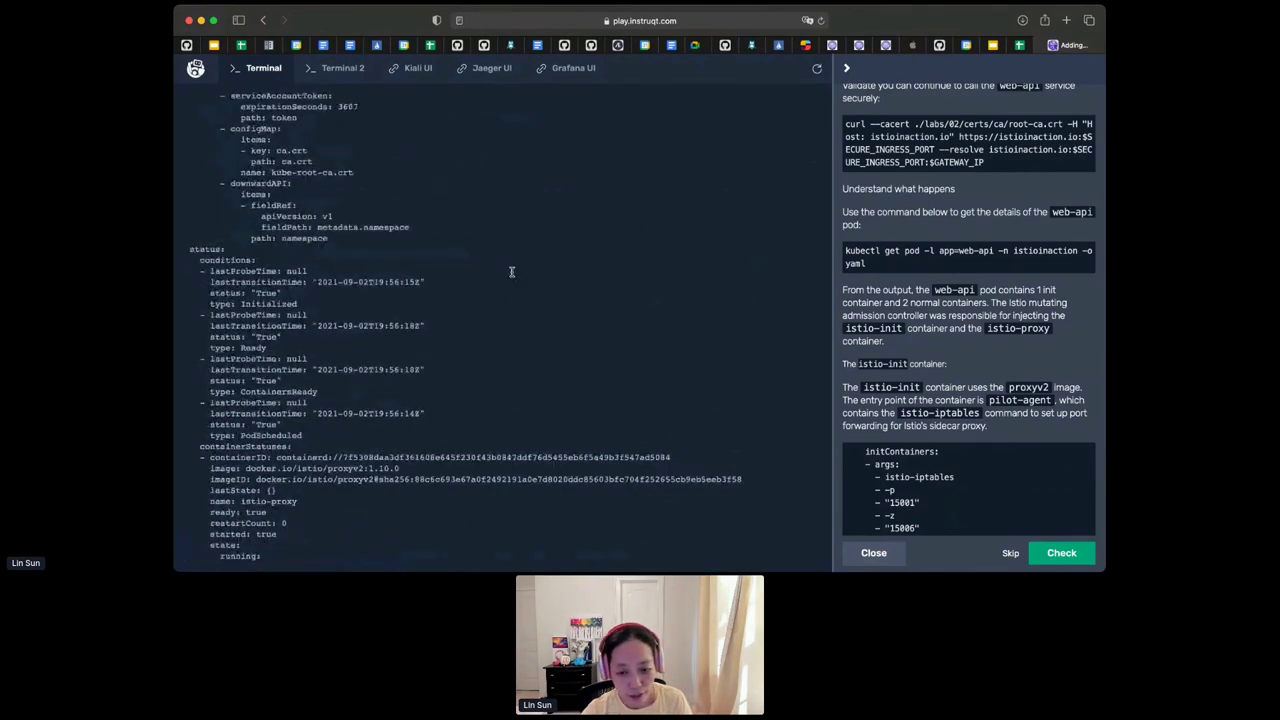
pyautogui.scroll(10, 511, 271)
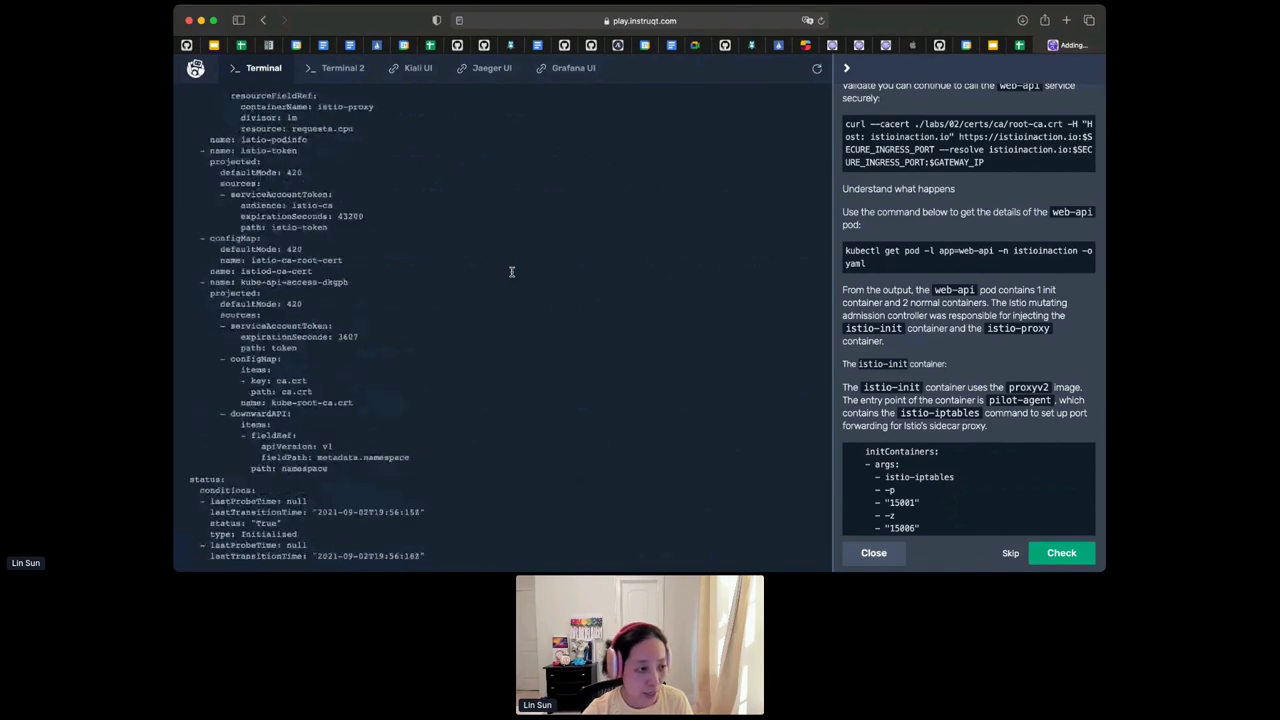
pyautogui.scroll(20, 511, 271)
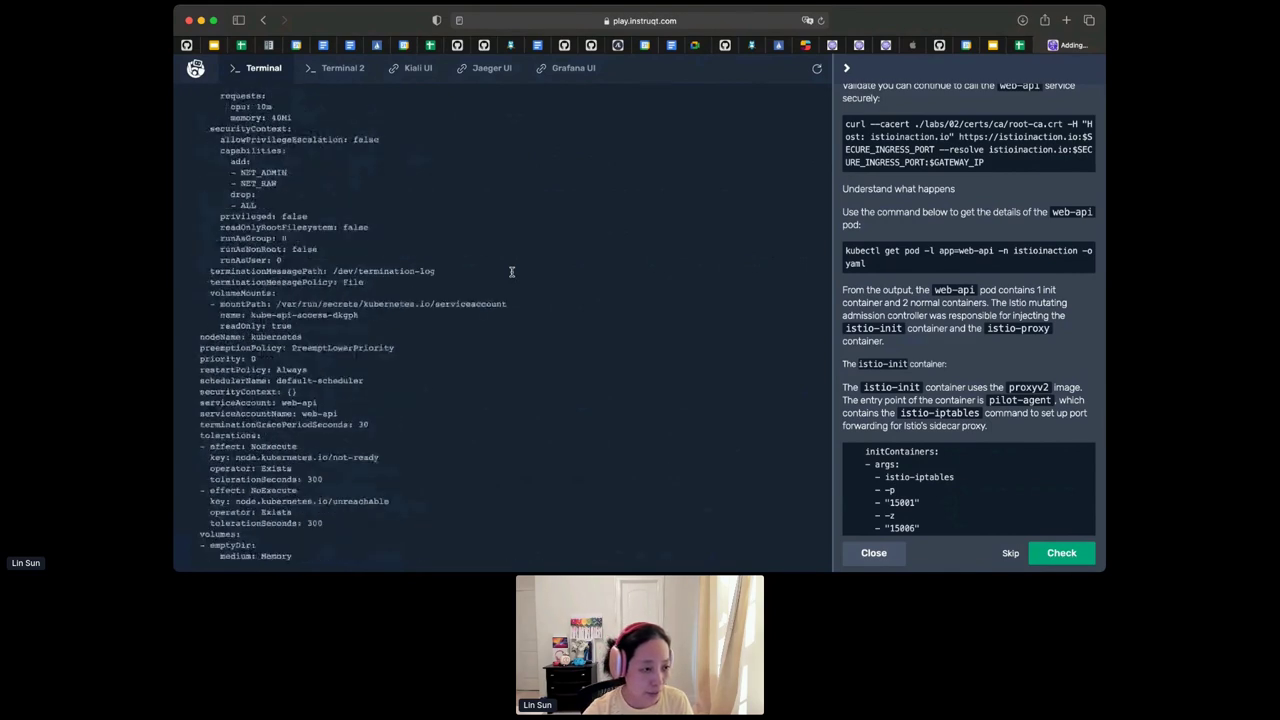
pyautogui.scroll(8, 511, 271)
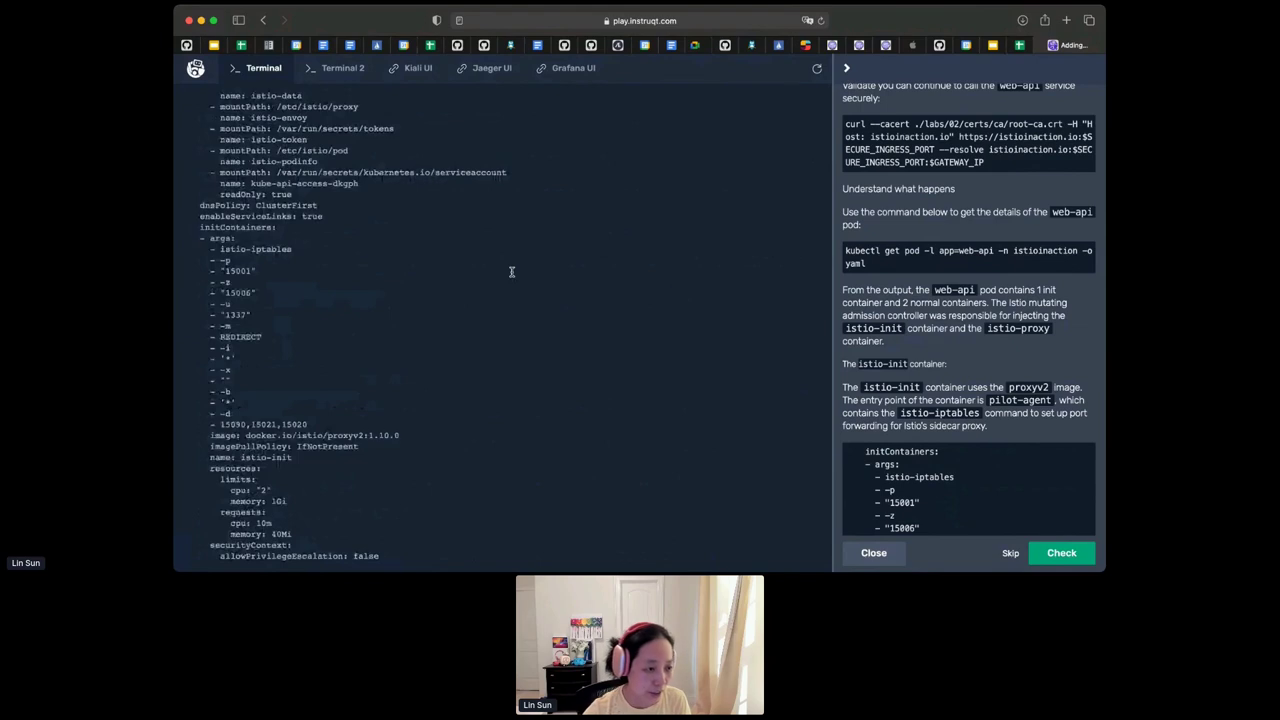
pyautogui.doubleClick(211, 227)
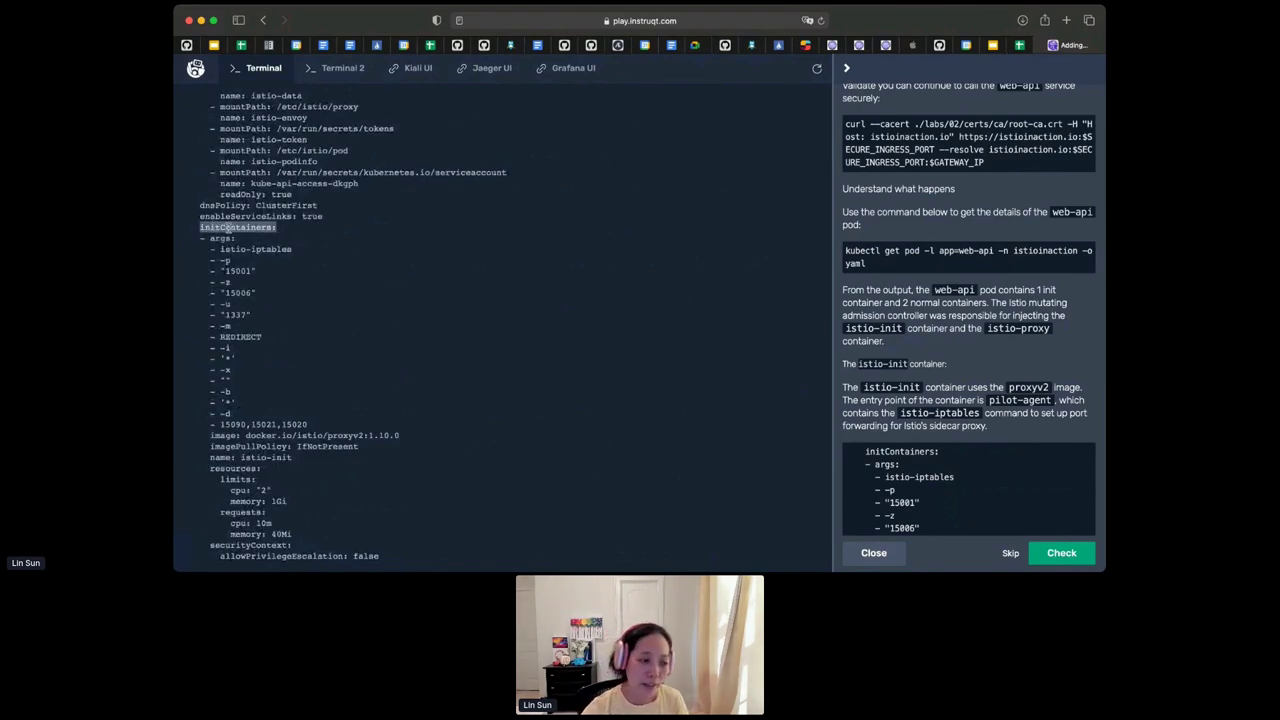
pyautogui.tripleClick(243, 250)
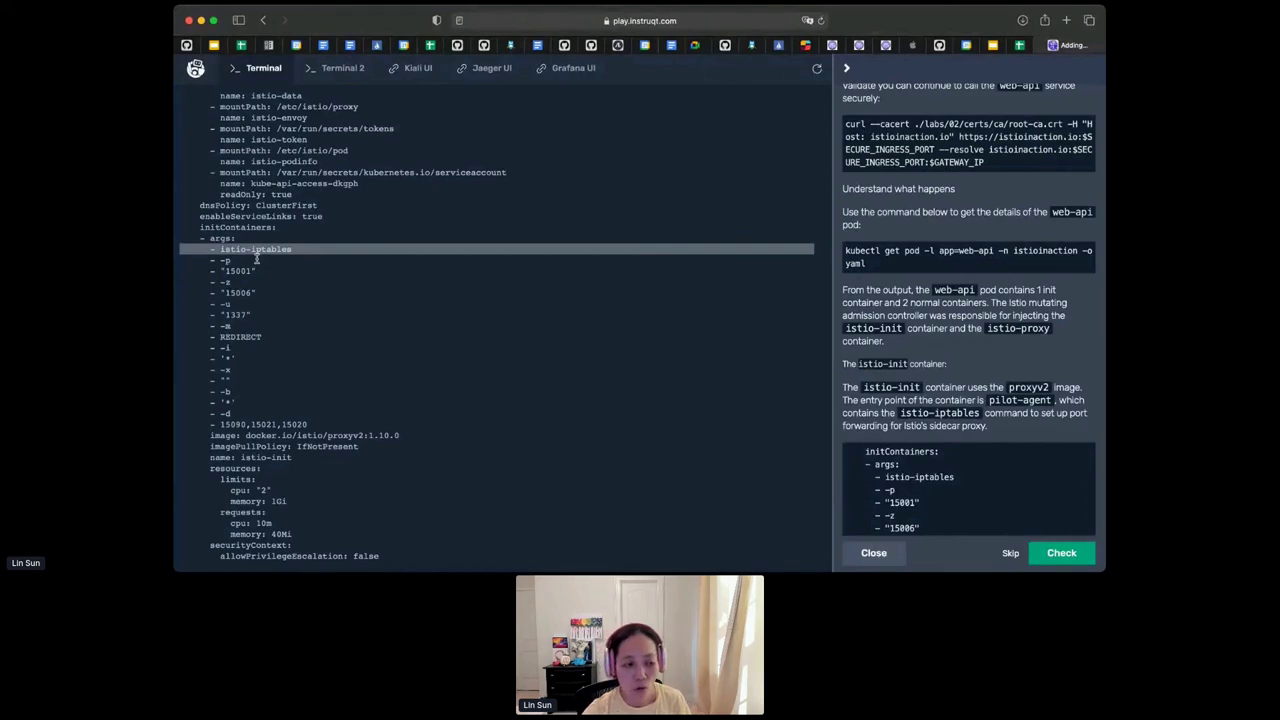
# - Show the istio-iptables help by running pilot-agent istio-iptables --help in web-api's istio-proxy container with kubectl exec
pyautogui.scroll(-5, 977, 407)
pyautogui.scroll(-3, 977, 407)
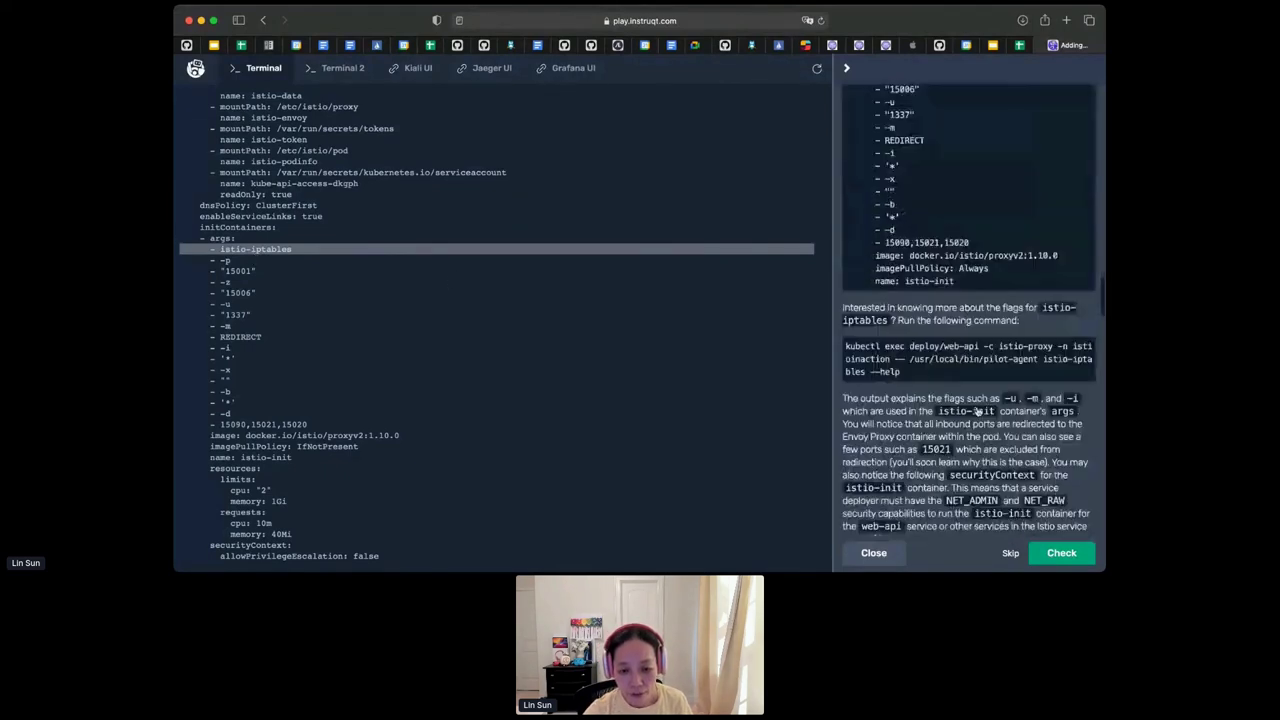
pyautogui.scroll(-1, 977, 404)
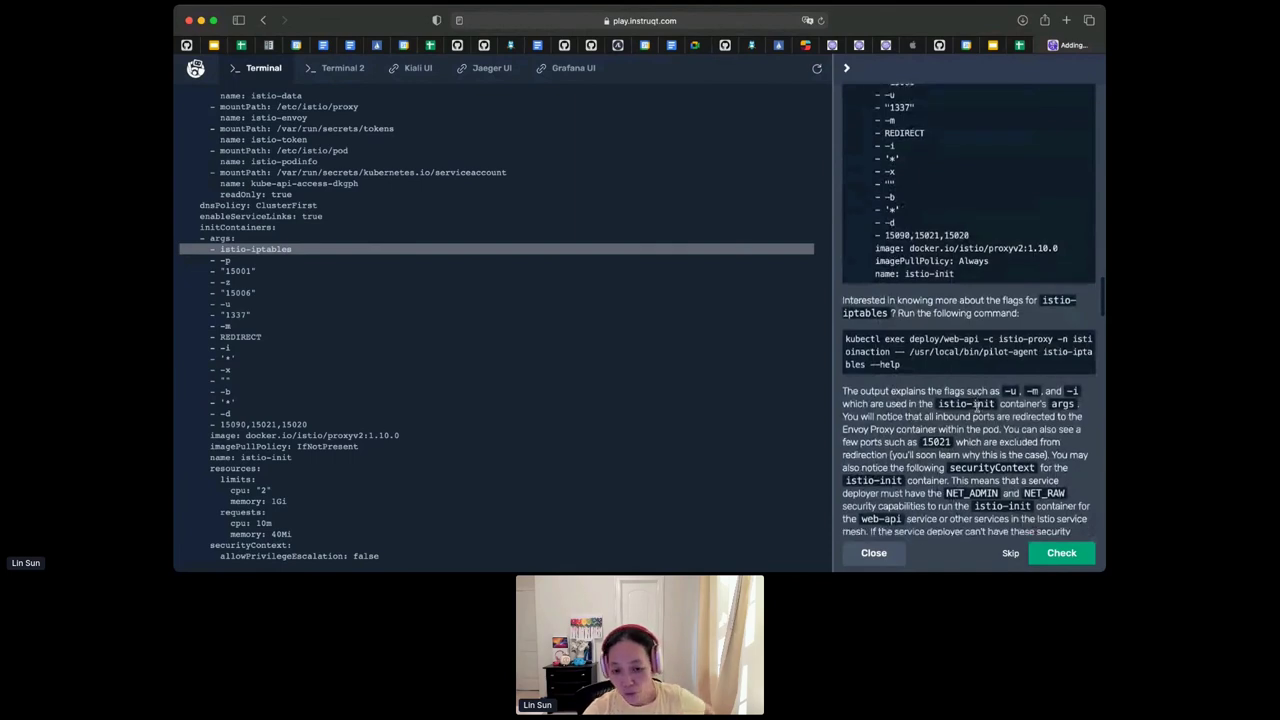
pyautogui.moveTo(1084, 340)
pyautogui.click(1084, 340)
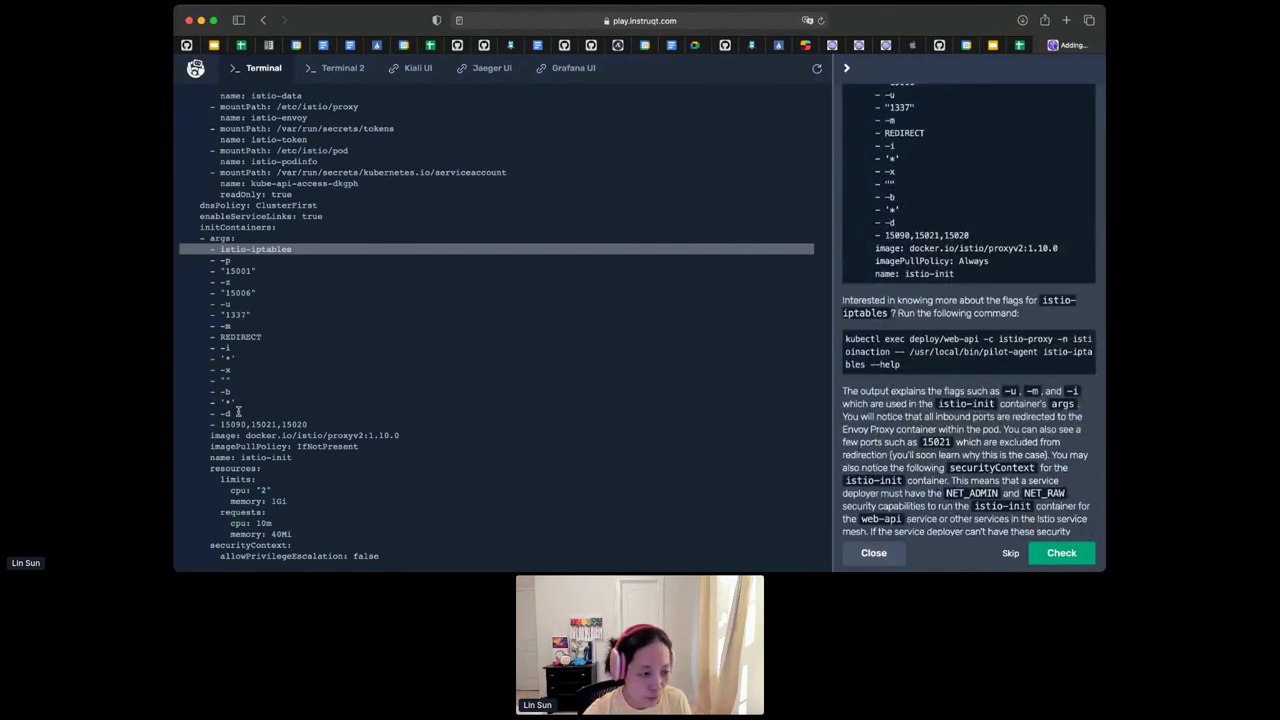
pyautogui.scroll(-10, 374, 443)
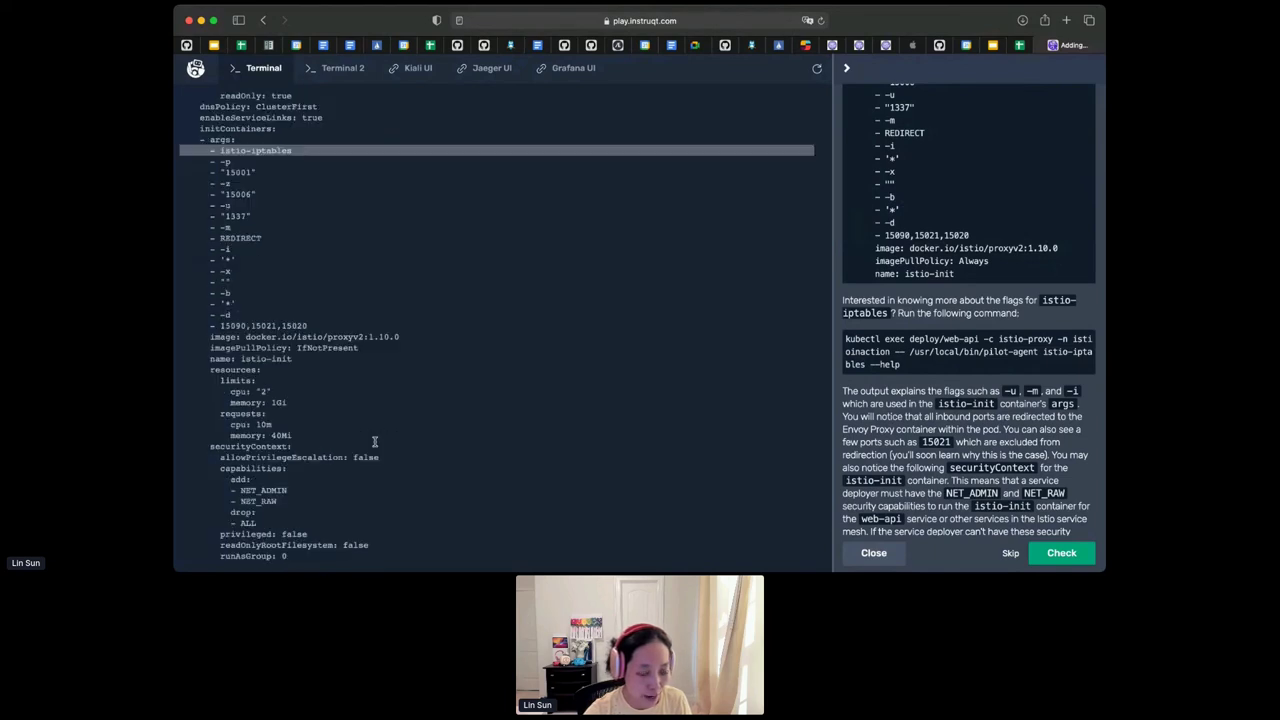
pyautogui.click(453, 530)
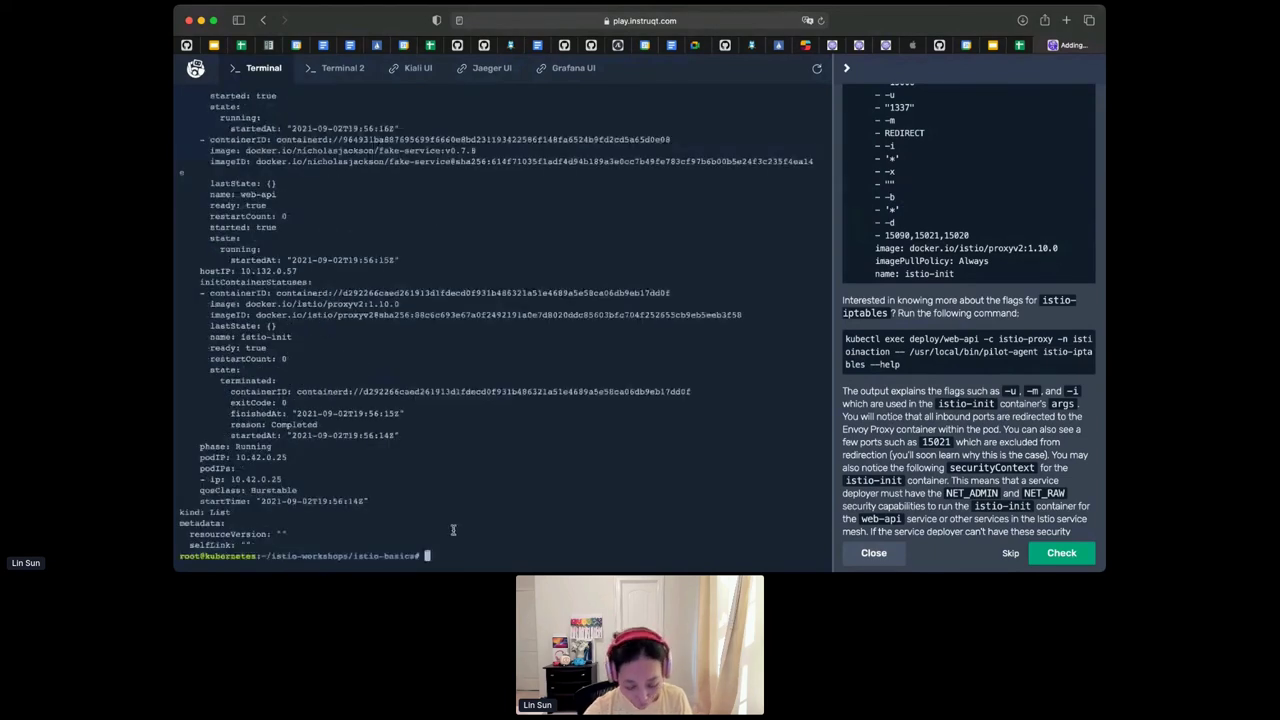
pyautogui.press('super+v')
pyautogui.press('Return')
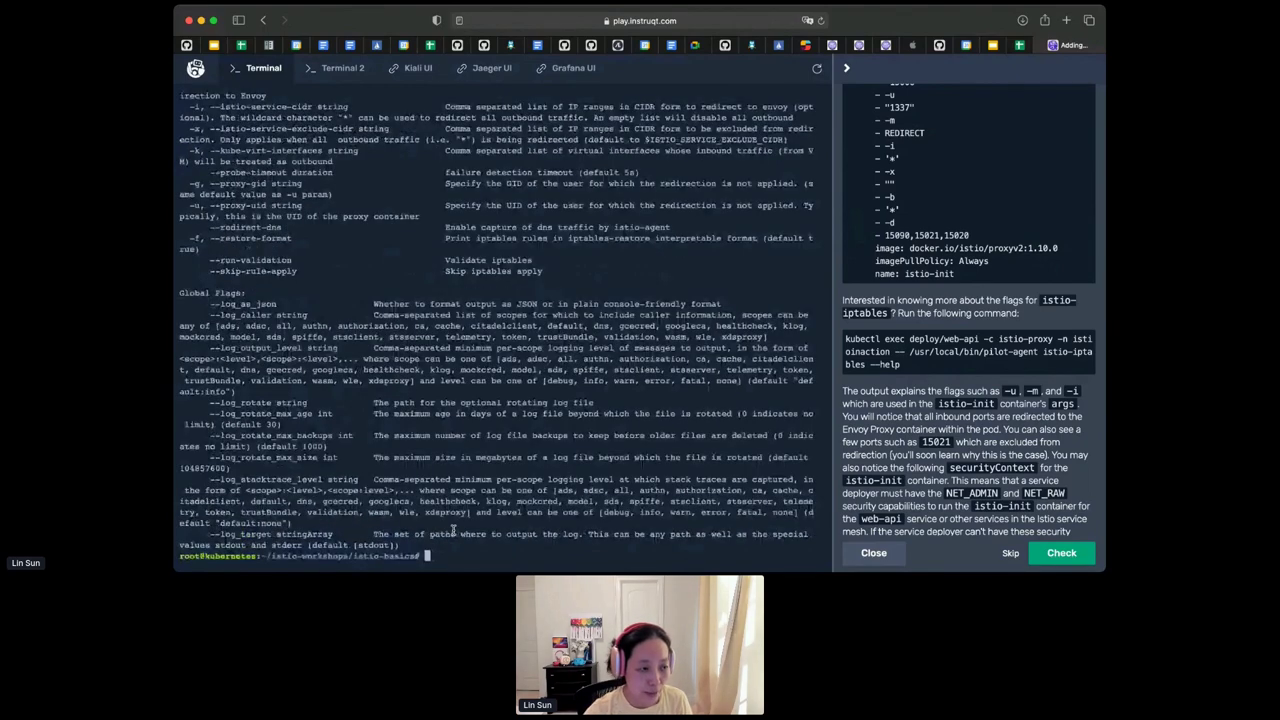
# - Review the flag descriptions in the istio-iptables help output
pyautogui.scroll(10, 305, 239)
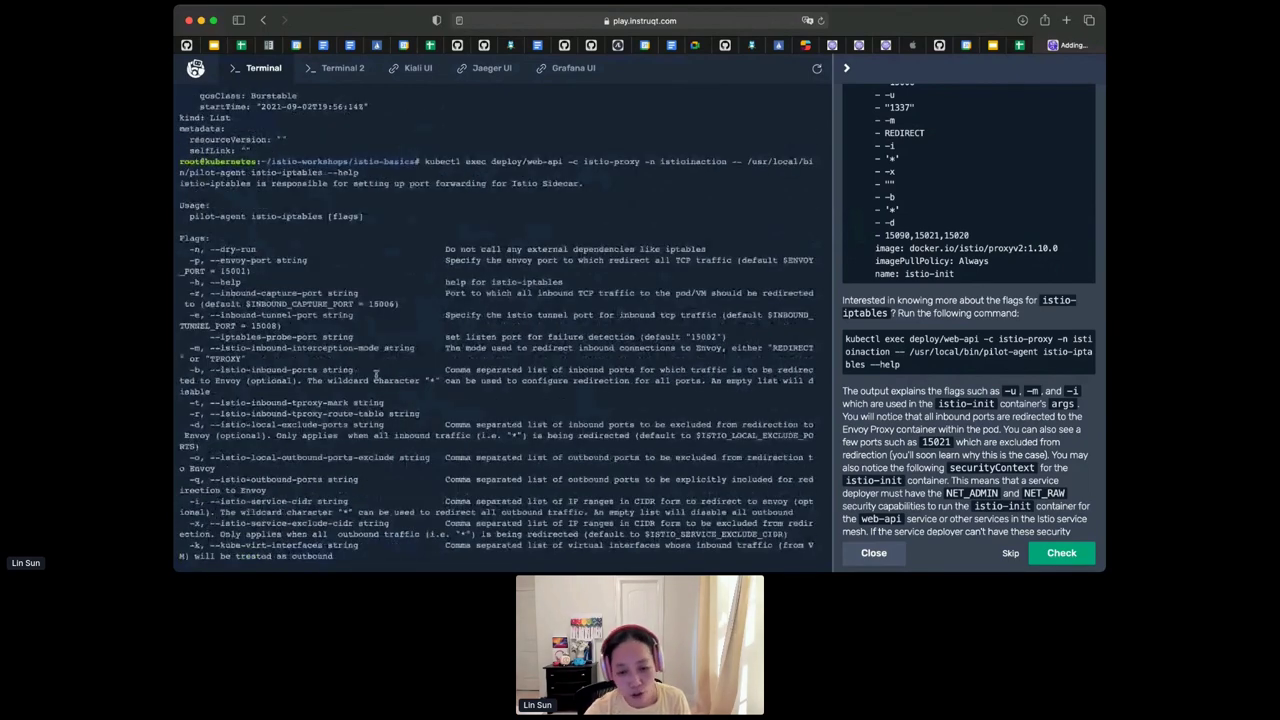
pyautogui.scroll(-3, 387, 381)
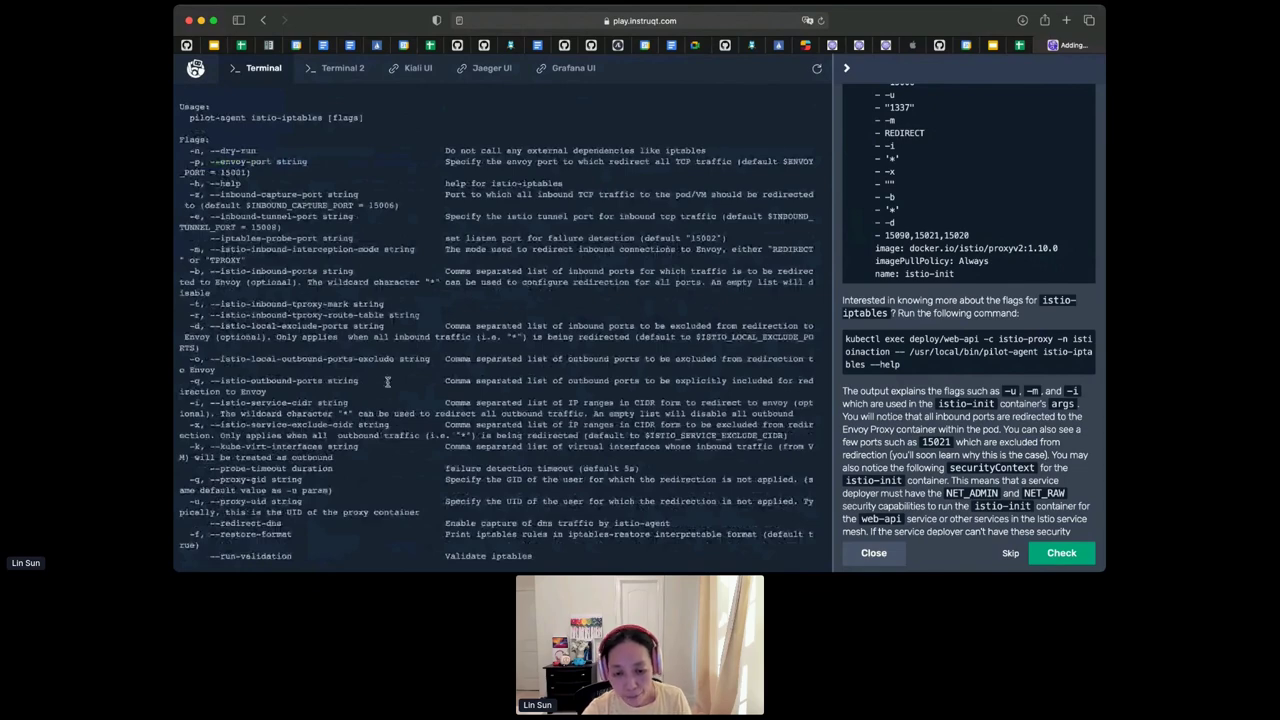
pyautogui.scroll(-9, 387, 381)
# - Read the lab notes on the istio-proxy container and locate that container's section in the web-api pod YAML
pyautogui.scroll(-2, 958, 409)
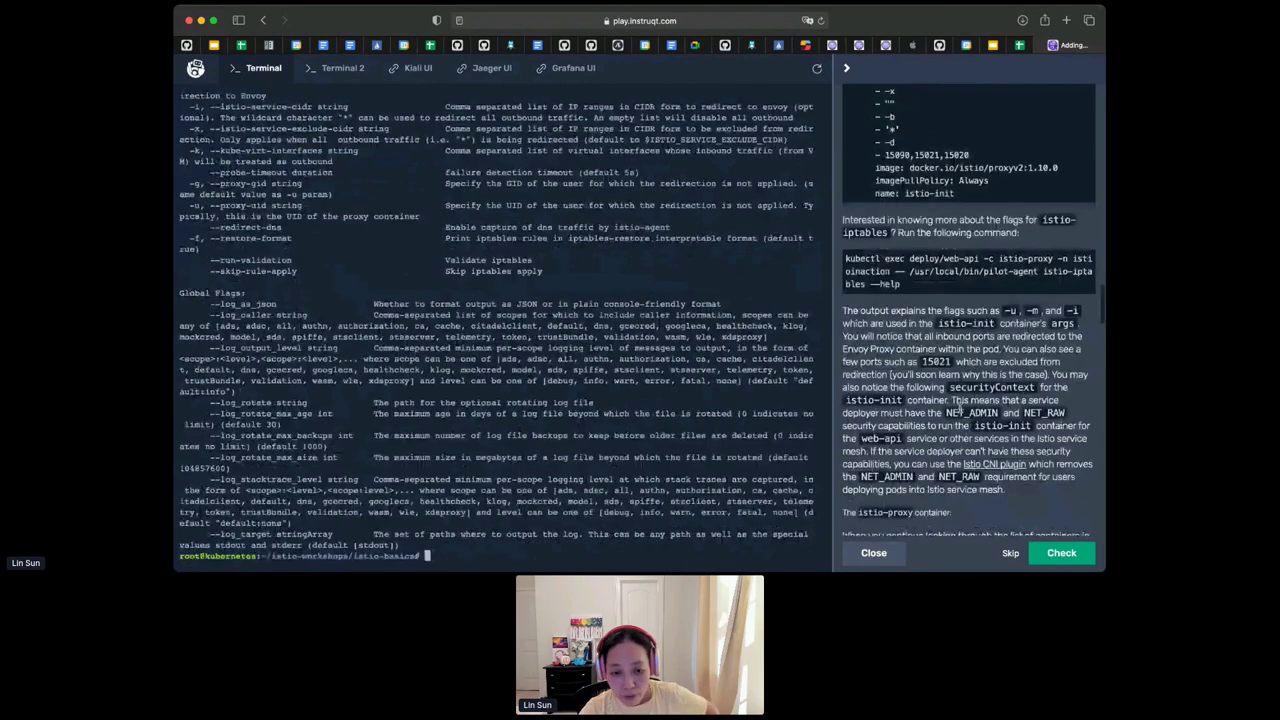
pyautogui.scroll(-4, 958, 409)
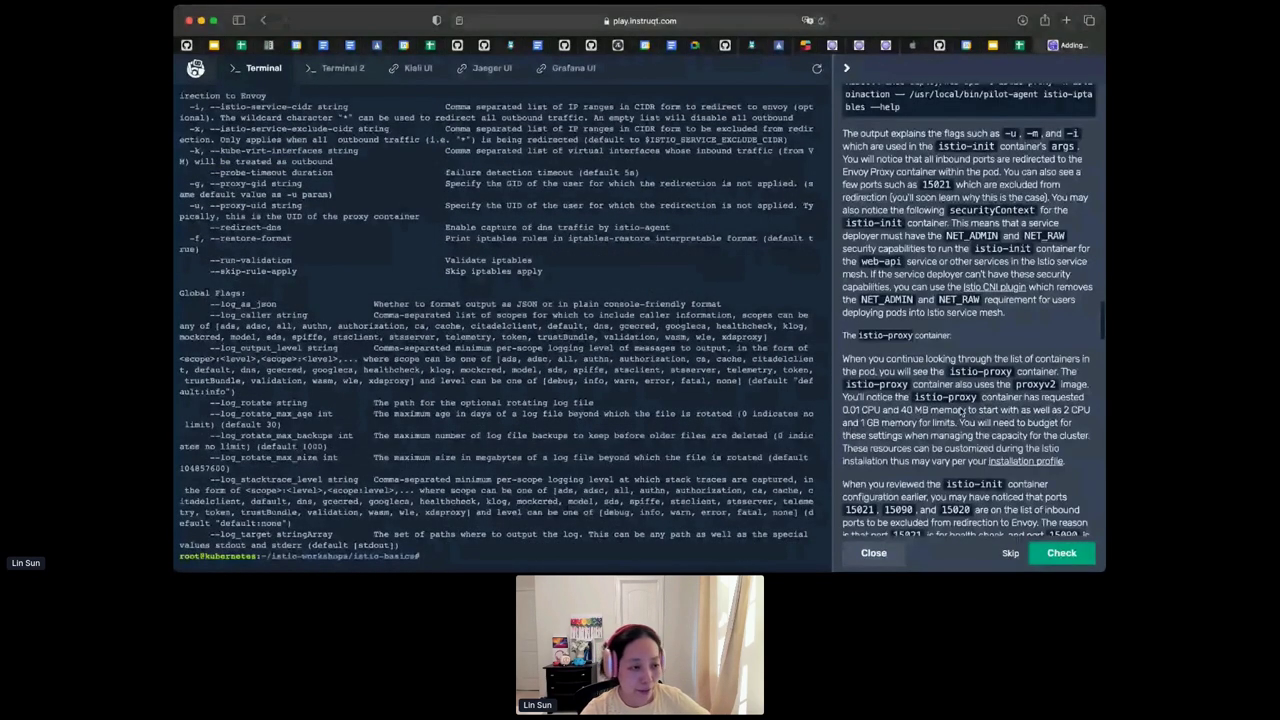
pyautogui.scroll(-1, 963, 411)
pyautogui.scroll(10, 660, 270)
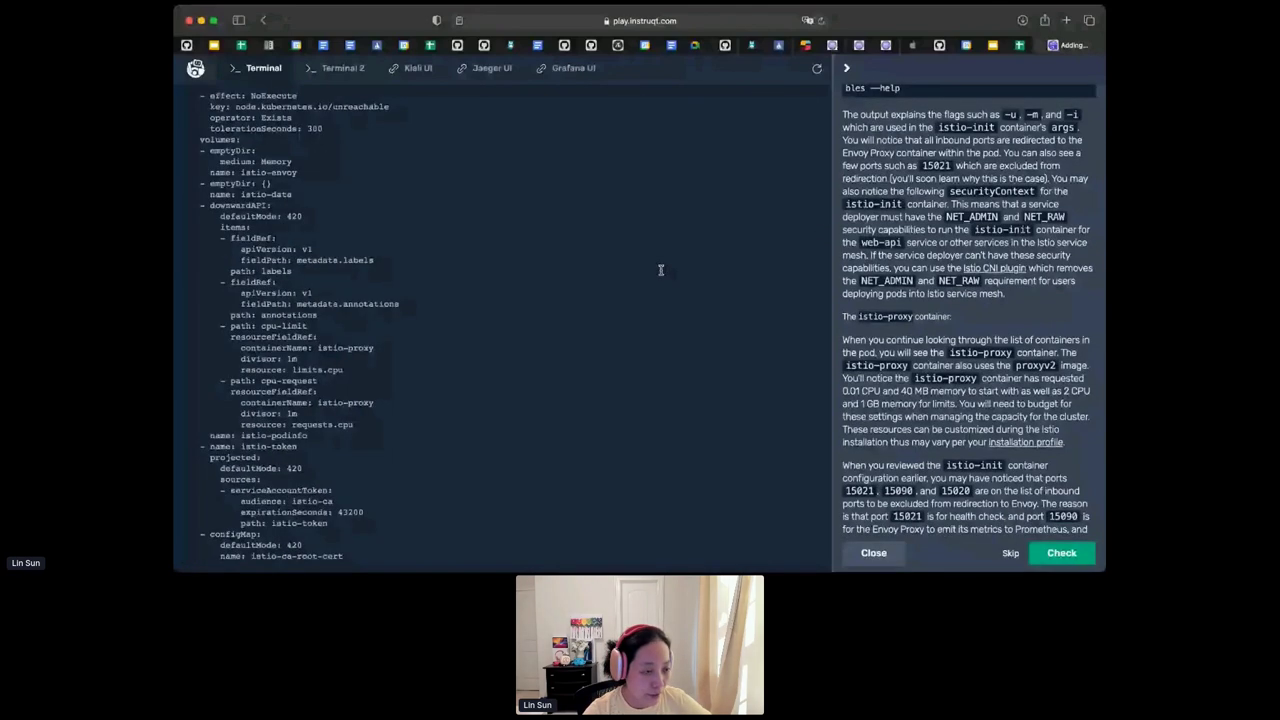
pyautogui.scroll(10, 660, 270)
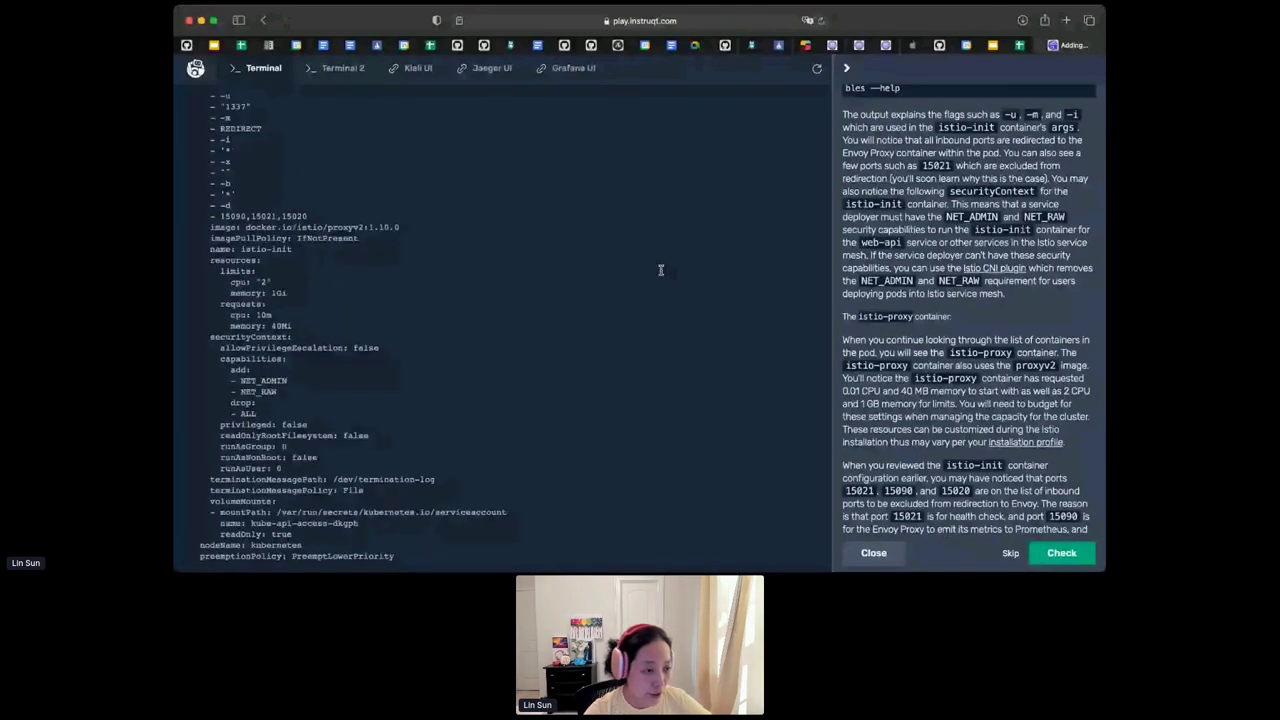
pyautogui.scroll(3, 660, 270)
pyautogui.scroll(1, 660, 270)
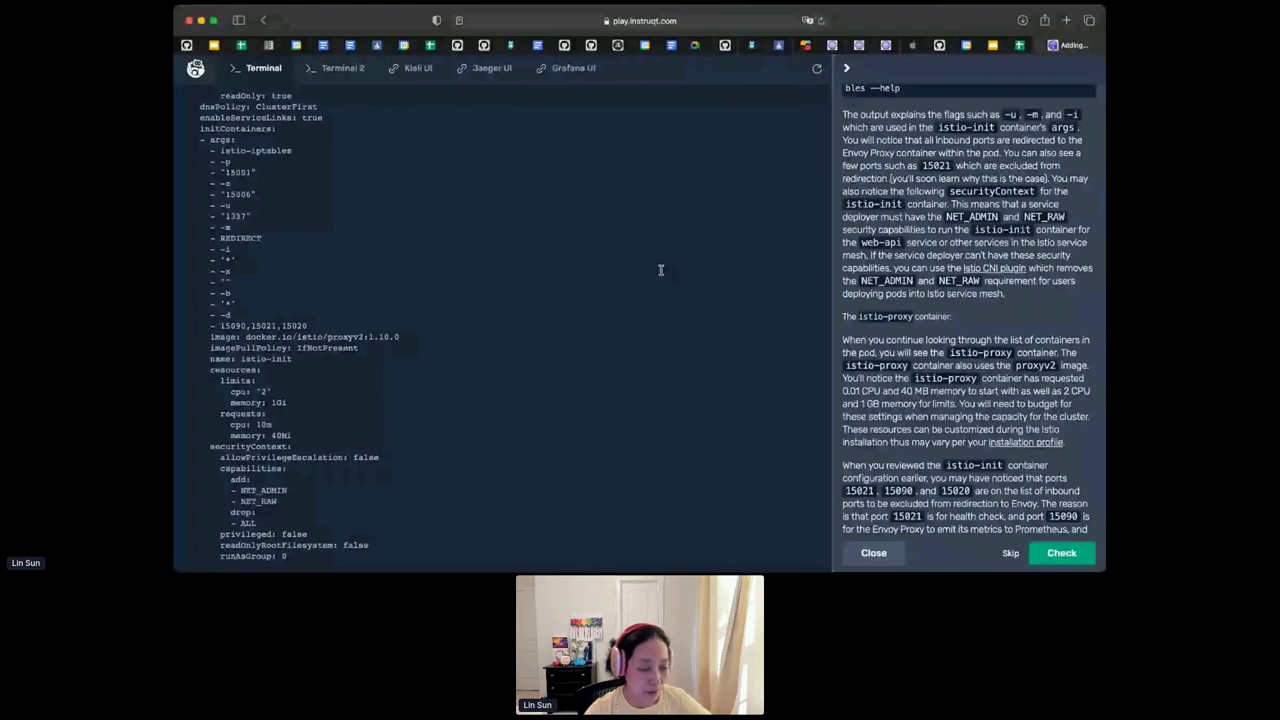
pyautogui.scroll(15, 660, 270)
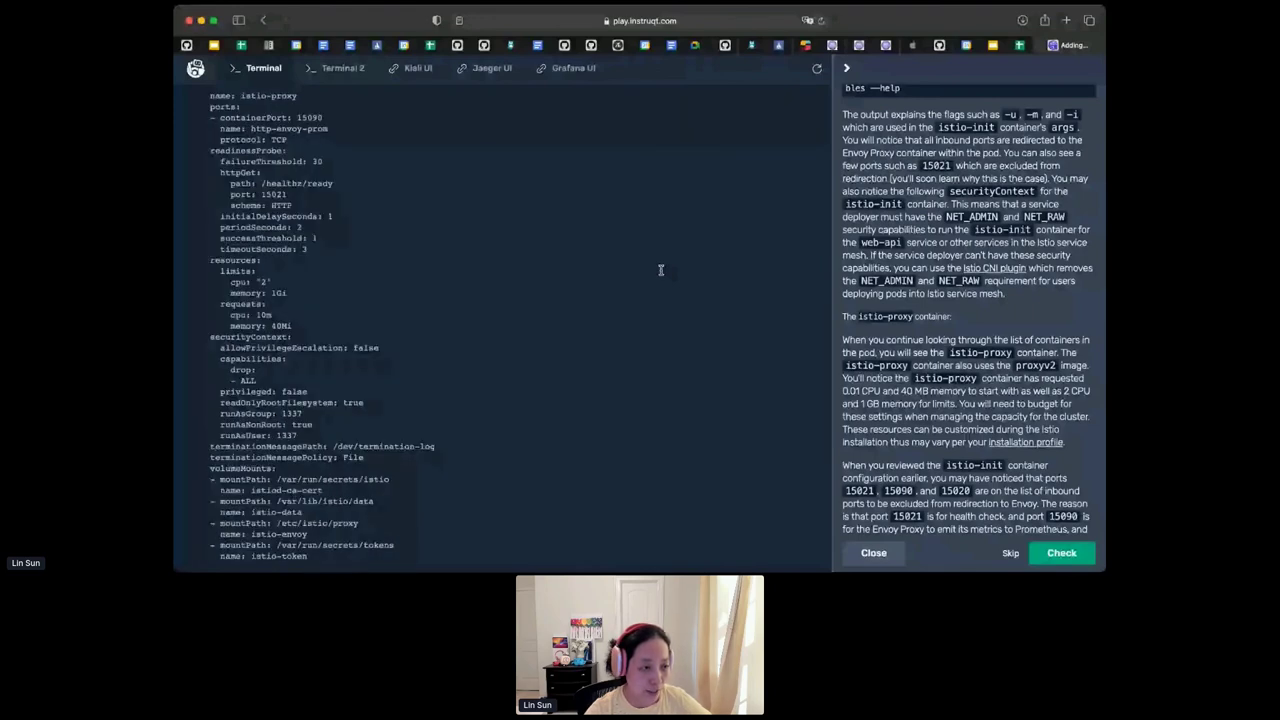
pyautogui.scroll(3, 660, 270)
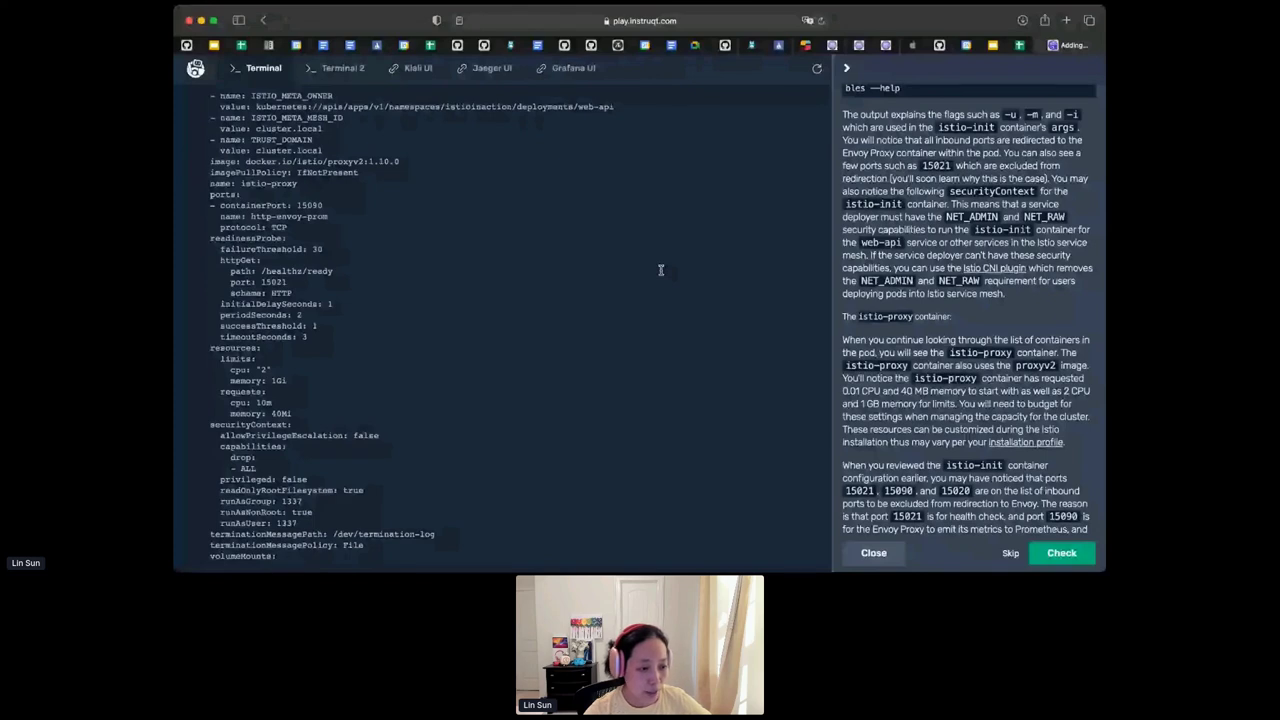
# - Examine the istio-proxy container's ports, readiness probe, image, and resource limits and requests against the lab notes
pyautogui.moveTo(190, 172); pyautogui.dragTo(401, 337)
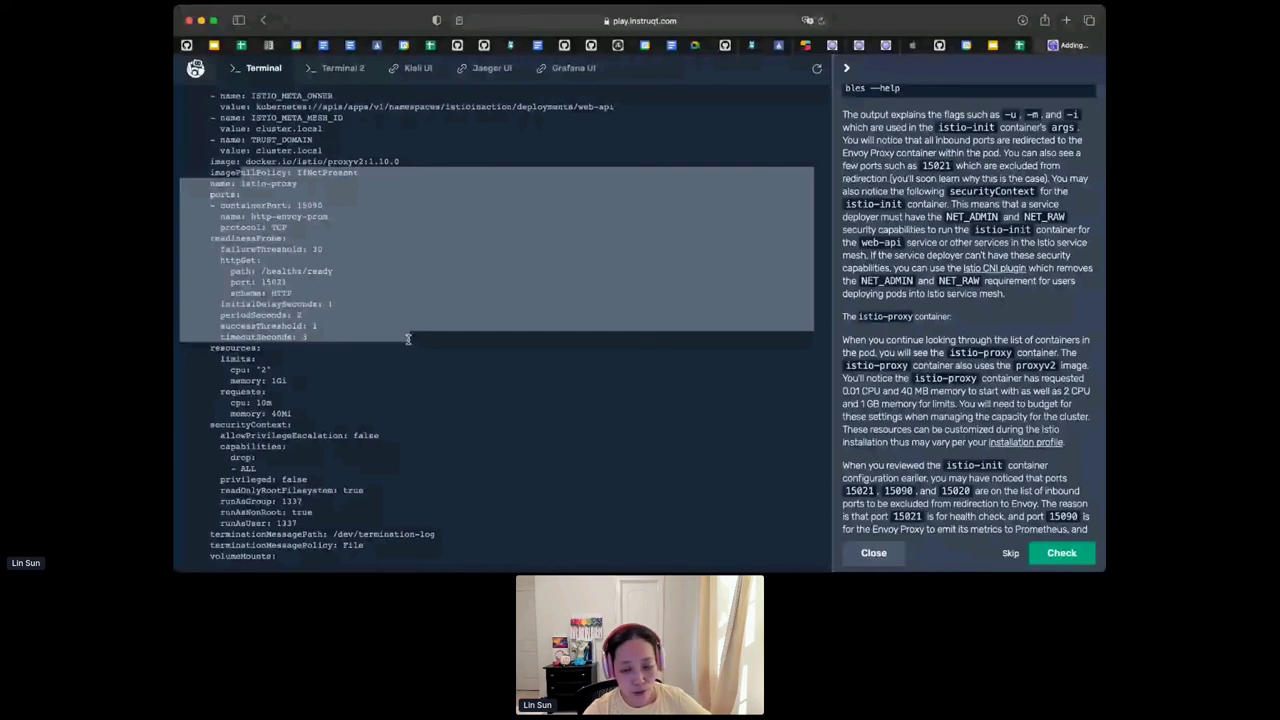
pyautogui.tripleClick(383, 164)
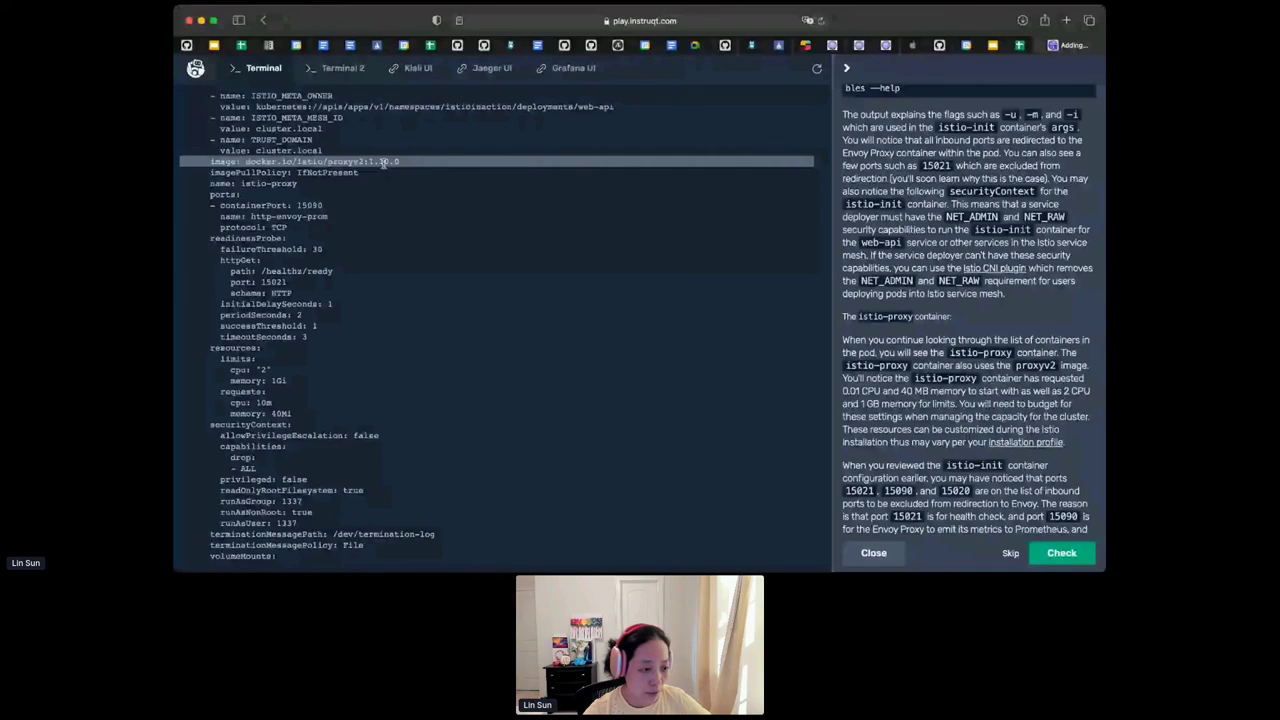
pyautogui.moveTo(222, 358); pyautogui.dragTo(344, 387)
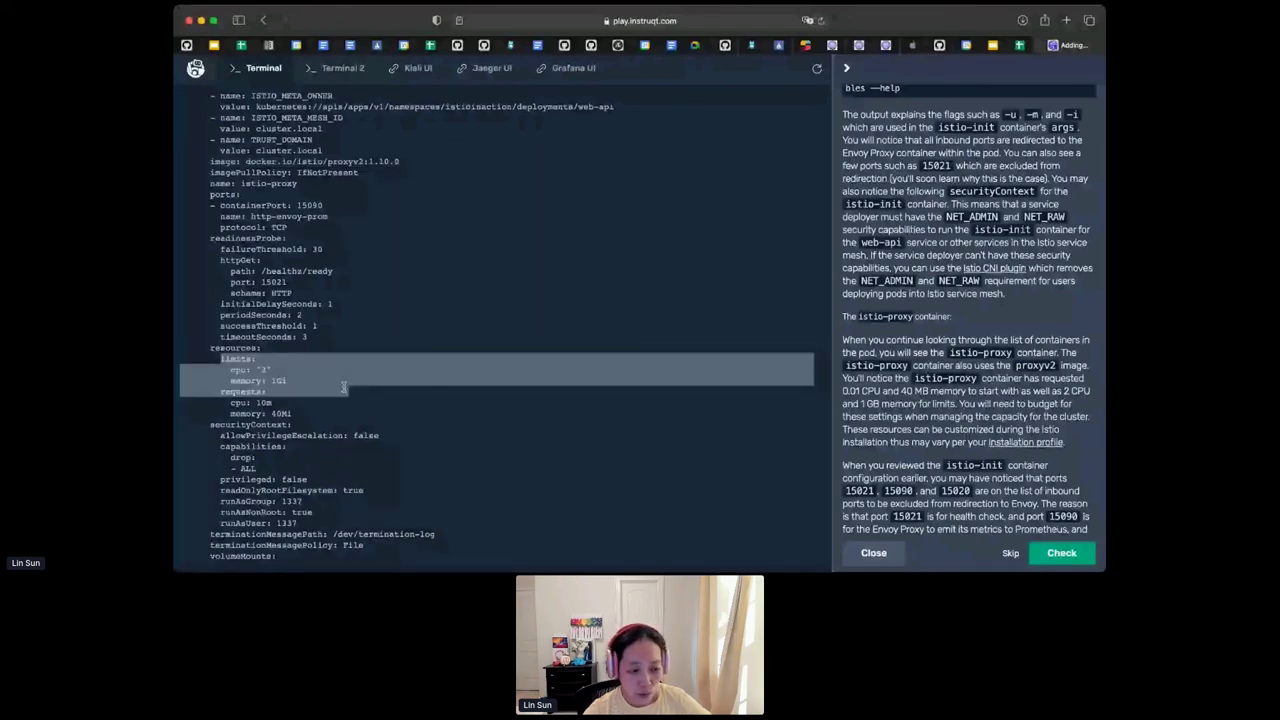
pyautogui.moveTo(344, 387); pyautogui.dragTo(563, 443)
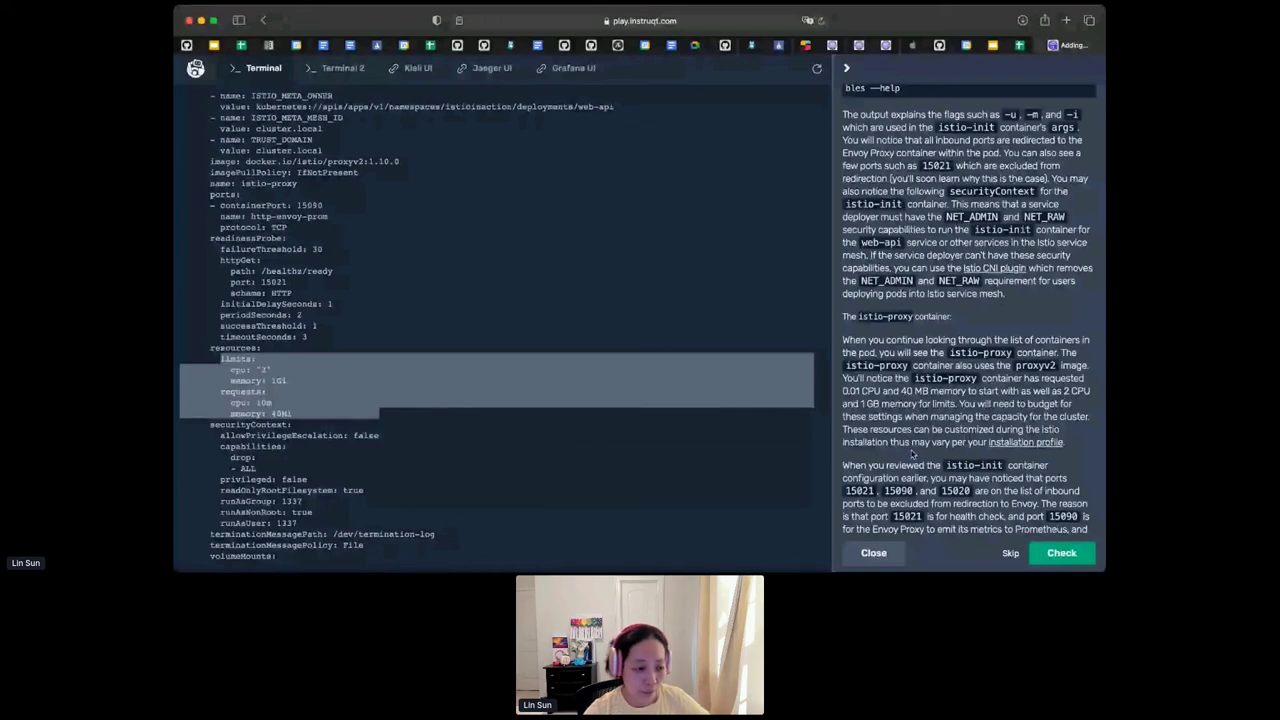
pyautogui.scroll(-3, 912, 454)
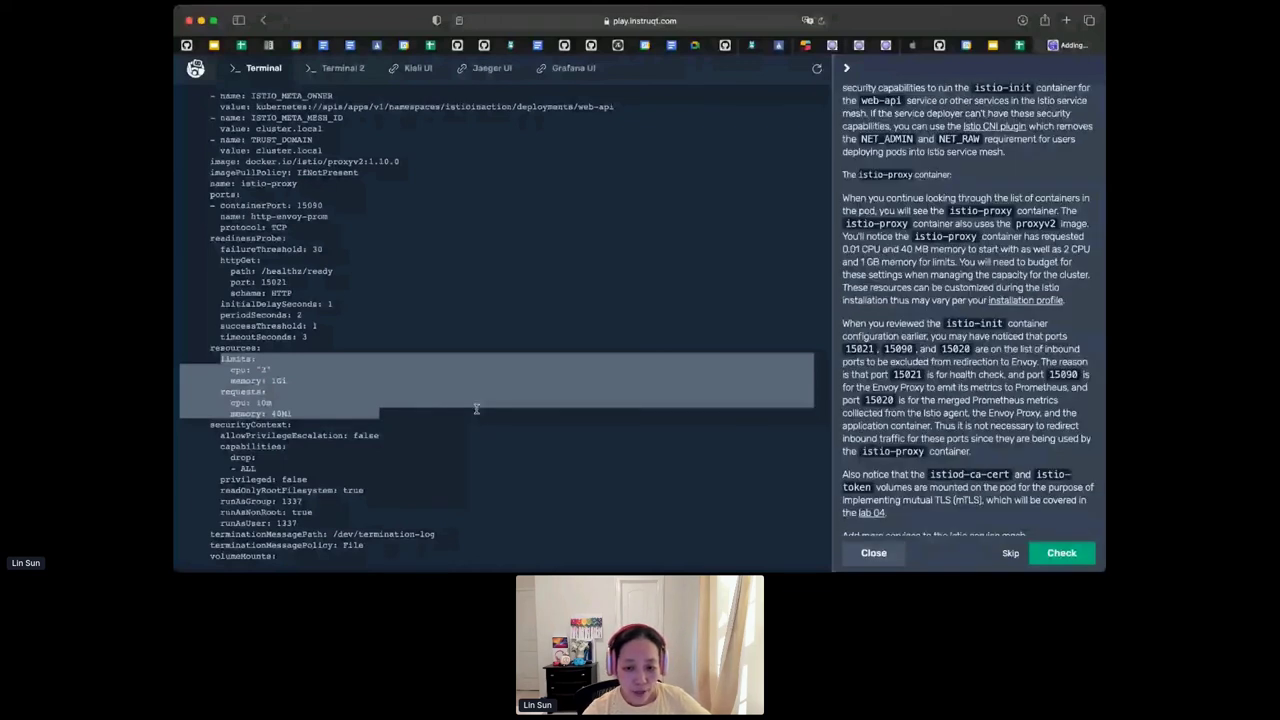
# - Examine the istio-proxy volume mounts, including istiod-ca-cert, and the istio-init container's service account mount in the pod YAML
pyautogui.scroll(-2, 476, 408)
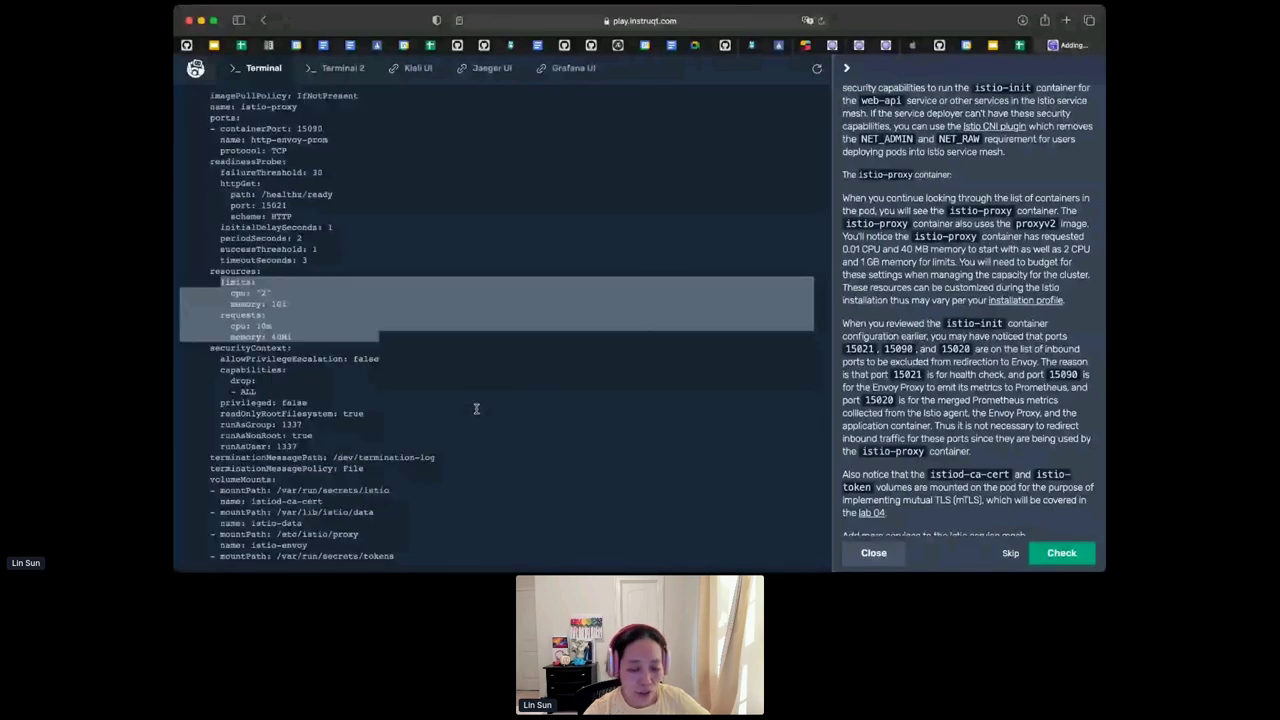
pyautogui.scroll(-2, 476, 408)
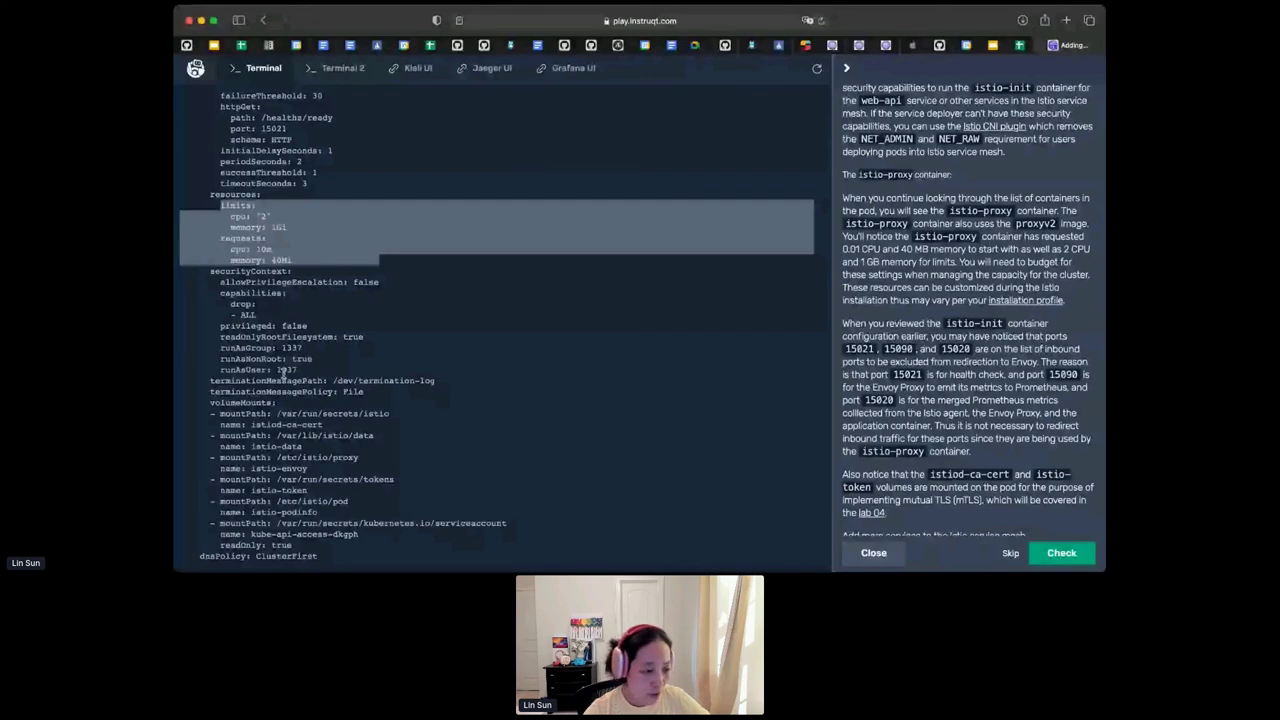
pyautogui.scroll(-2, 300, 400)
pyautogui.scroll(-1, 318, 424)
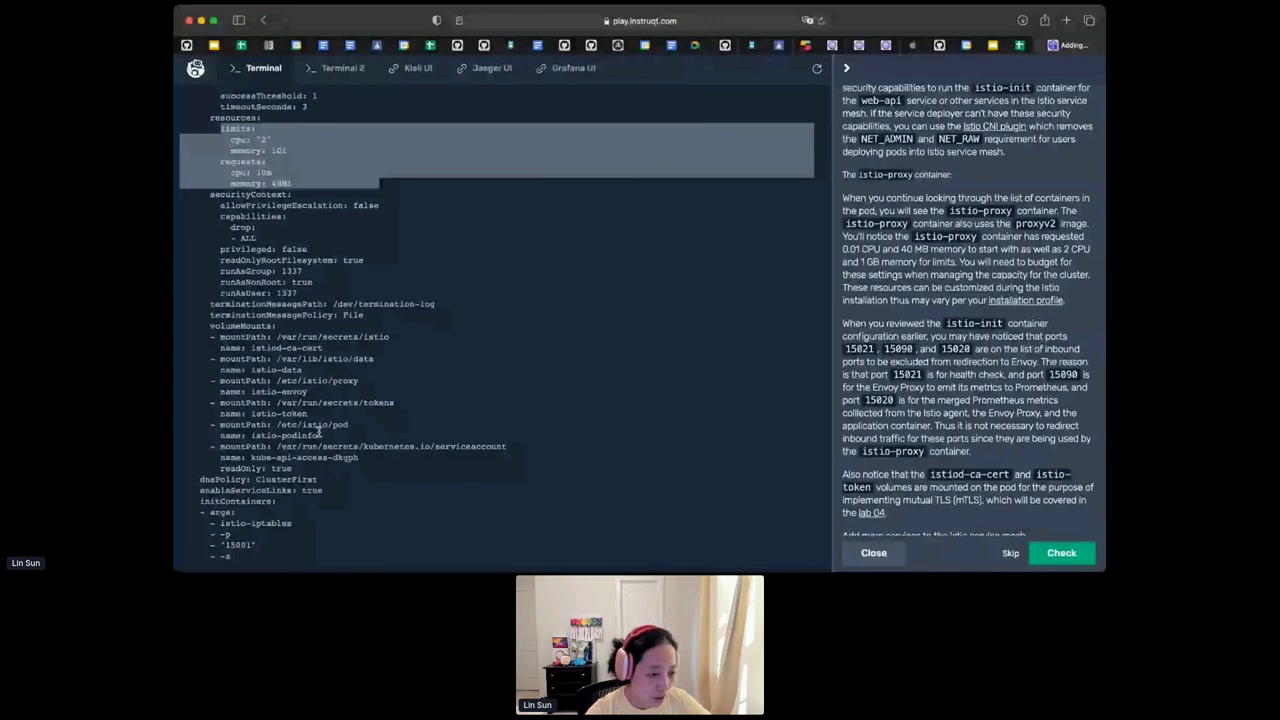
pyautogui.click(318, 430)
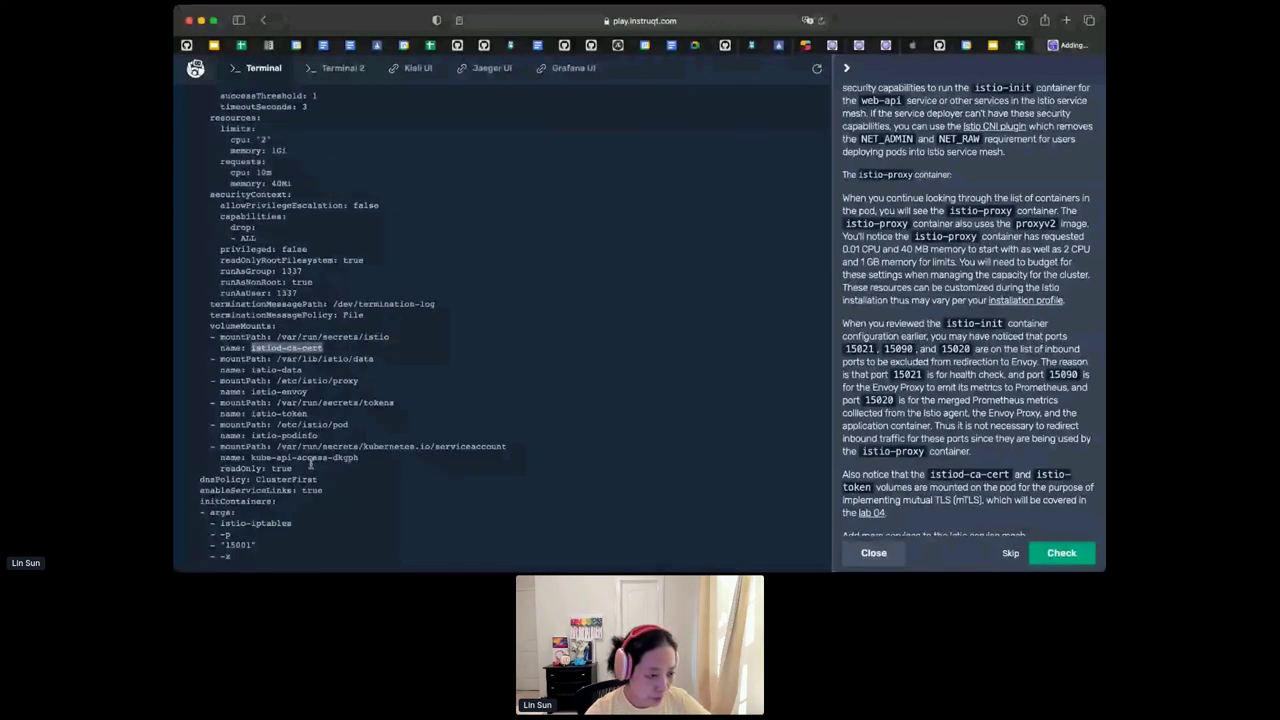
pyautogui.scroll(-2, 311, 464)
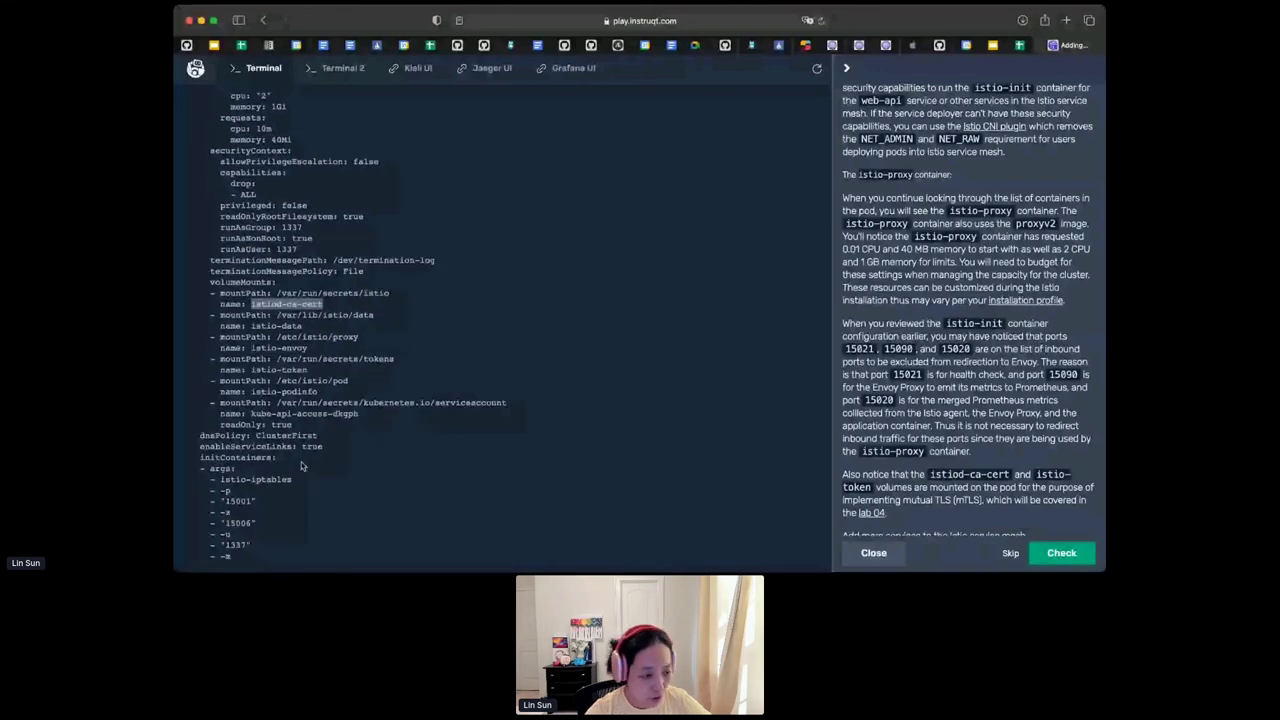
pyautogui.scroll(-3, 301, 465)
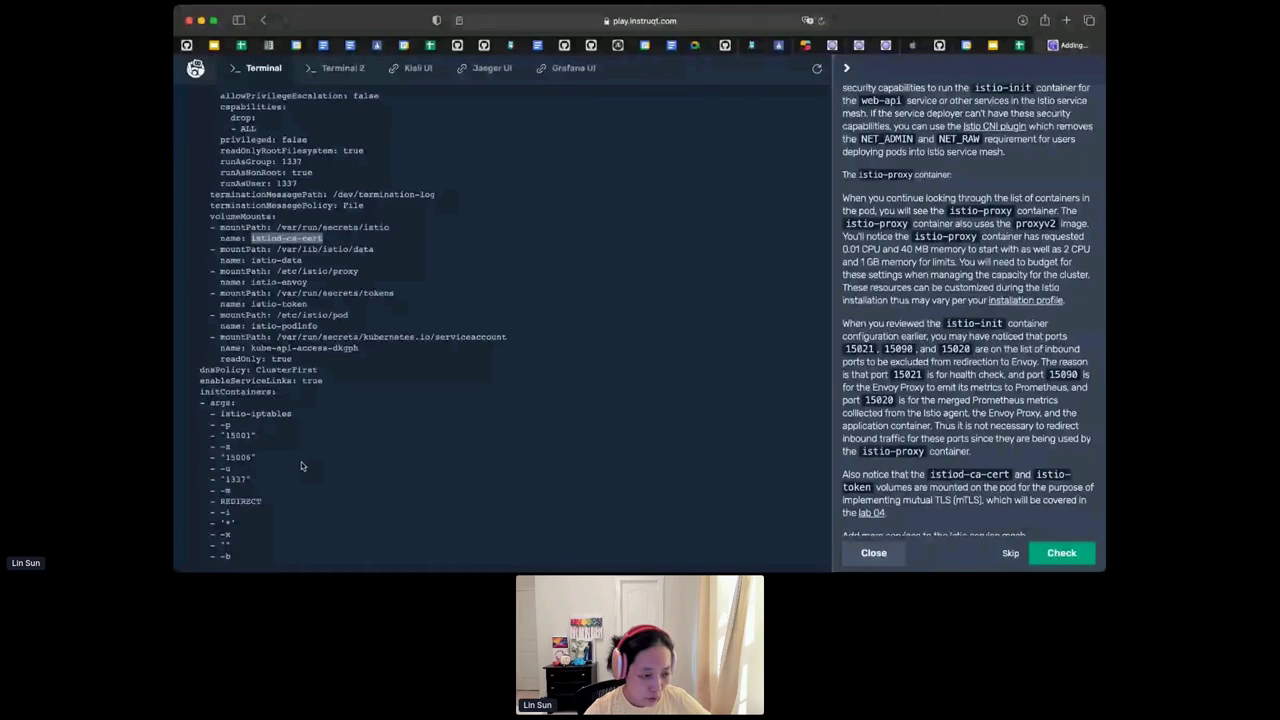
pyautogui.scroll(-10, 301, 465)
pyautogui.scroll(-1, 301, 465)
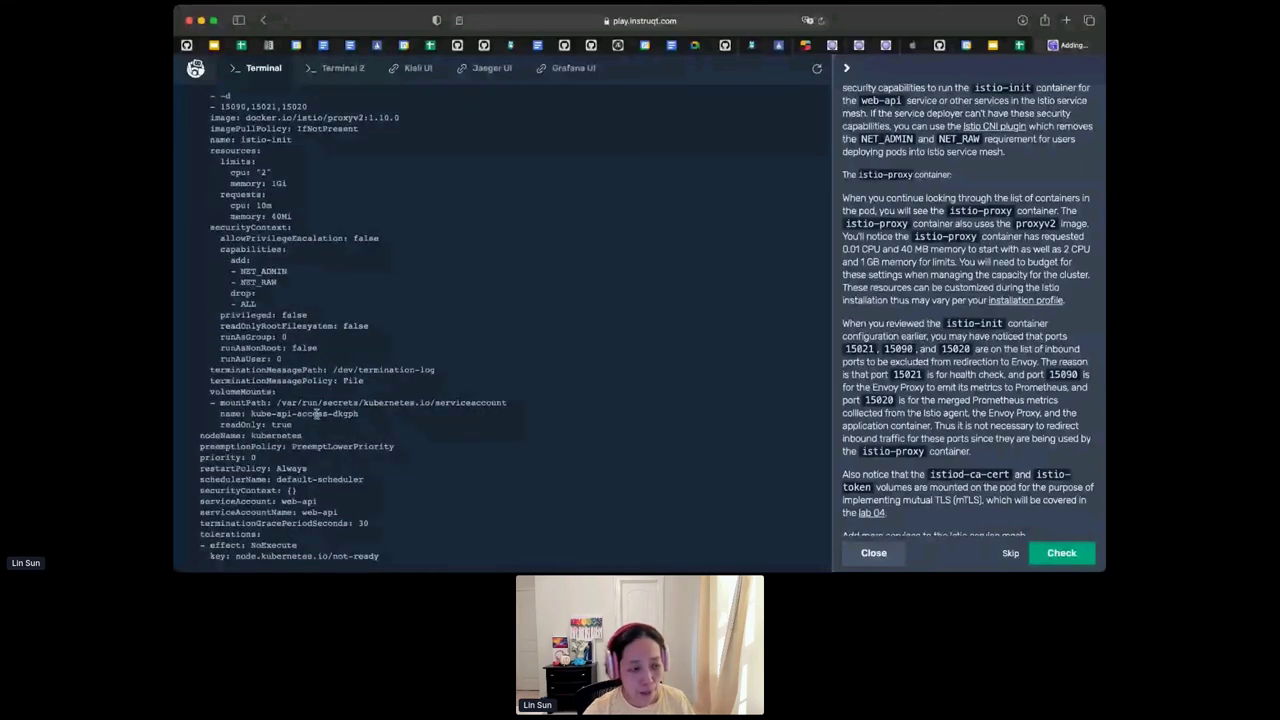
pyautogui.doubleClick(316, 413)
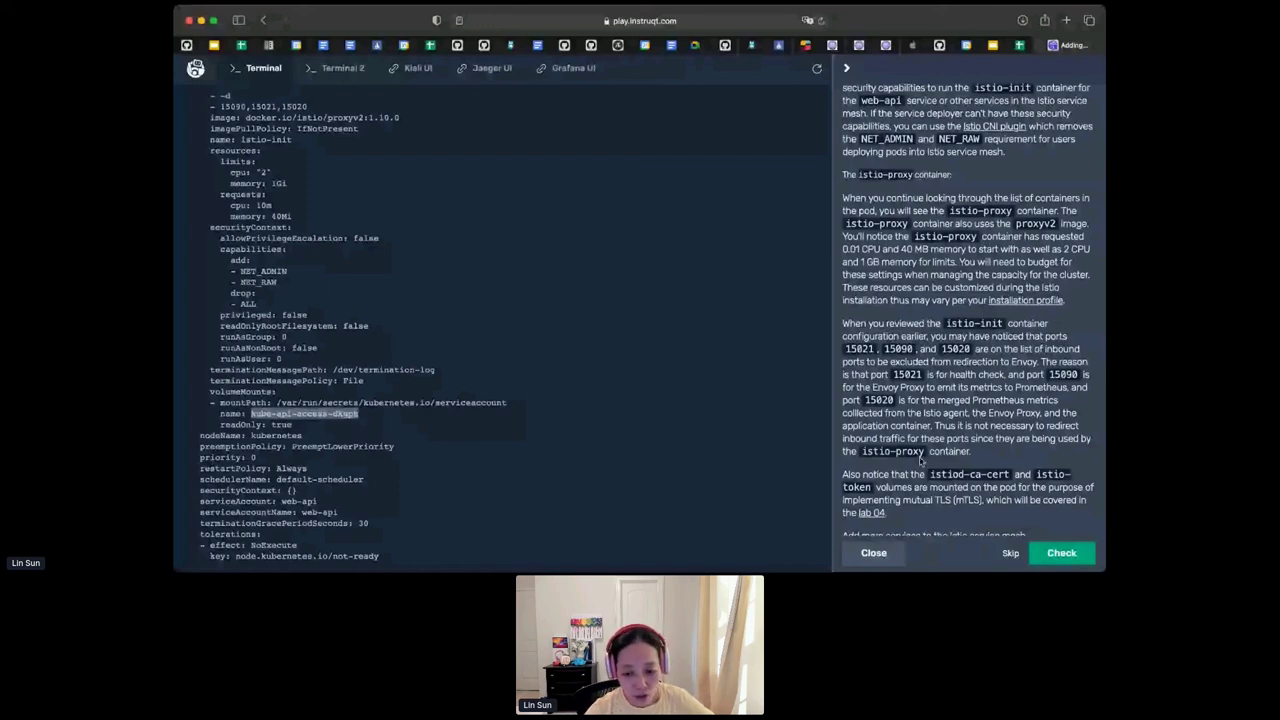
# - Restart the purchase-history-v1, recommendation and sleep deployments in the istioinaction namespace with kubectl rollout restart
pyautogui.scroll(-5, 921, 460)
pyautogui.scroll(-1, 942, 469)
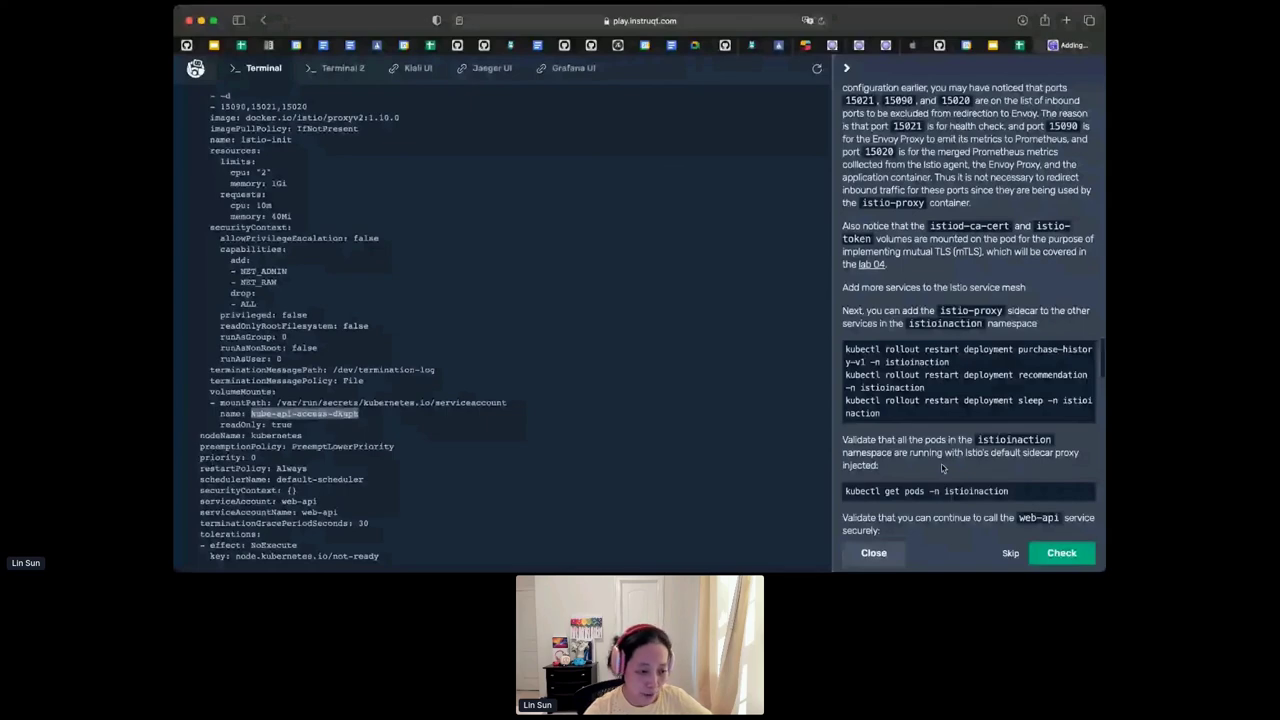
pyautogui.scroll(-10, 518, 478)
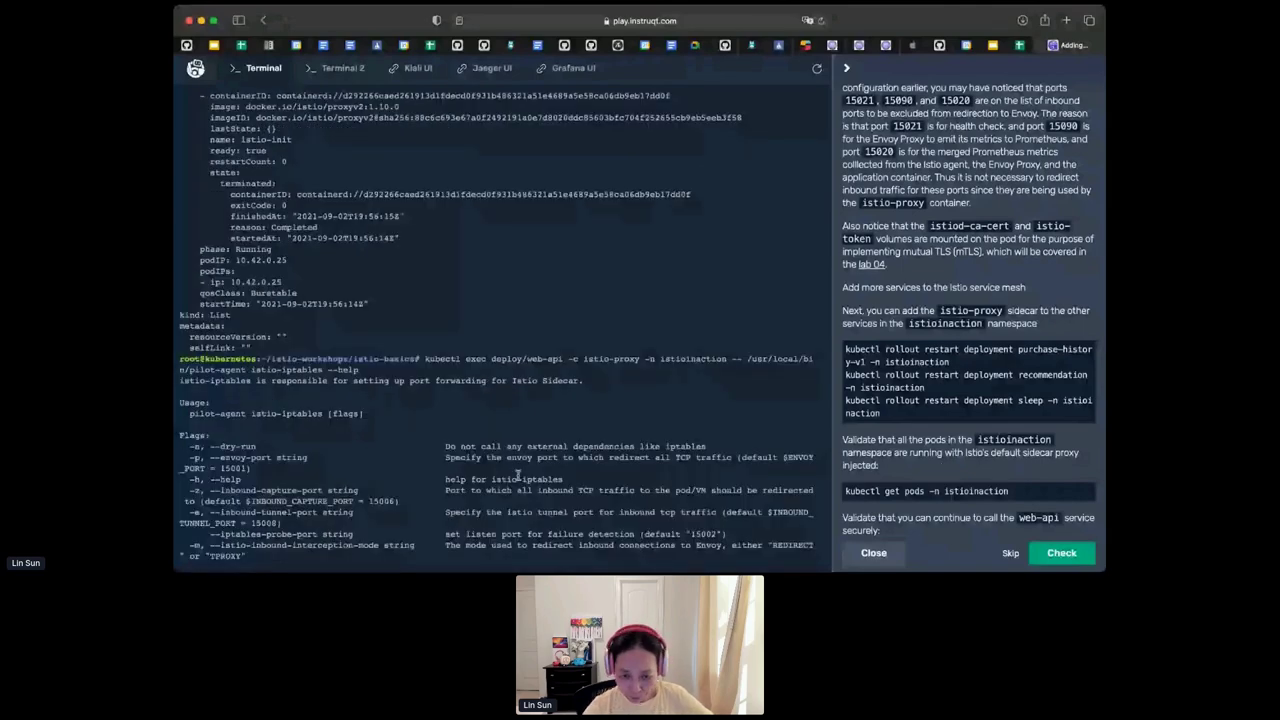
pyautogui.scroll(-10, 518, 478)
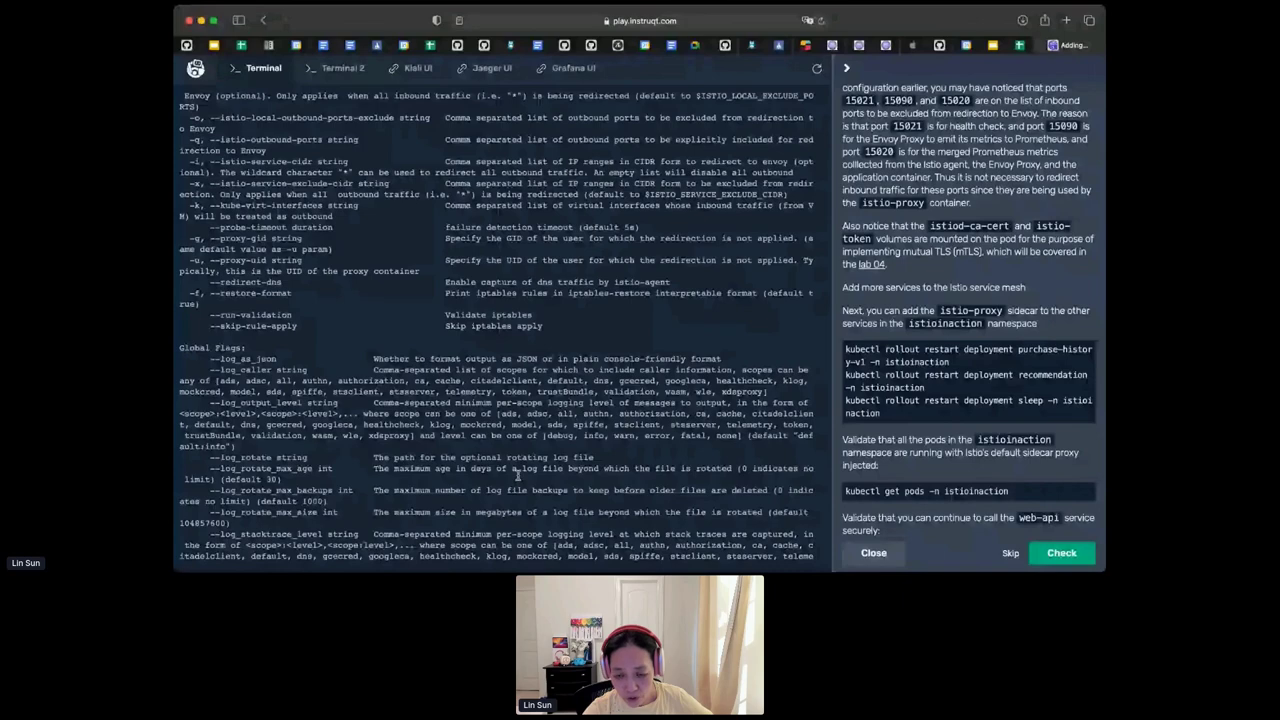
pyautogui.scroll(-3, 560, 445)
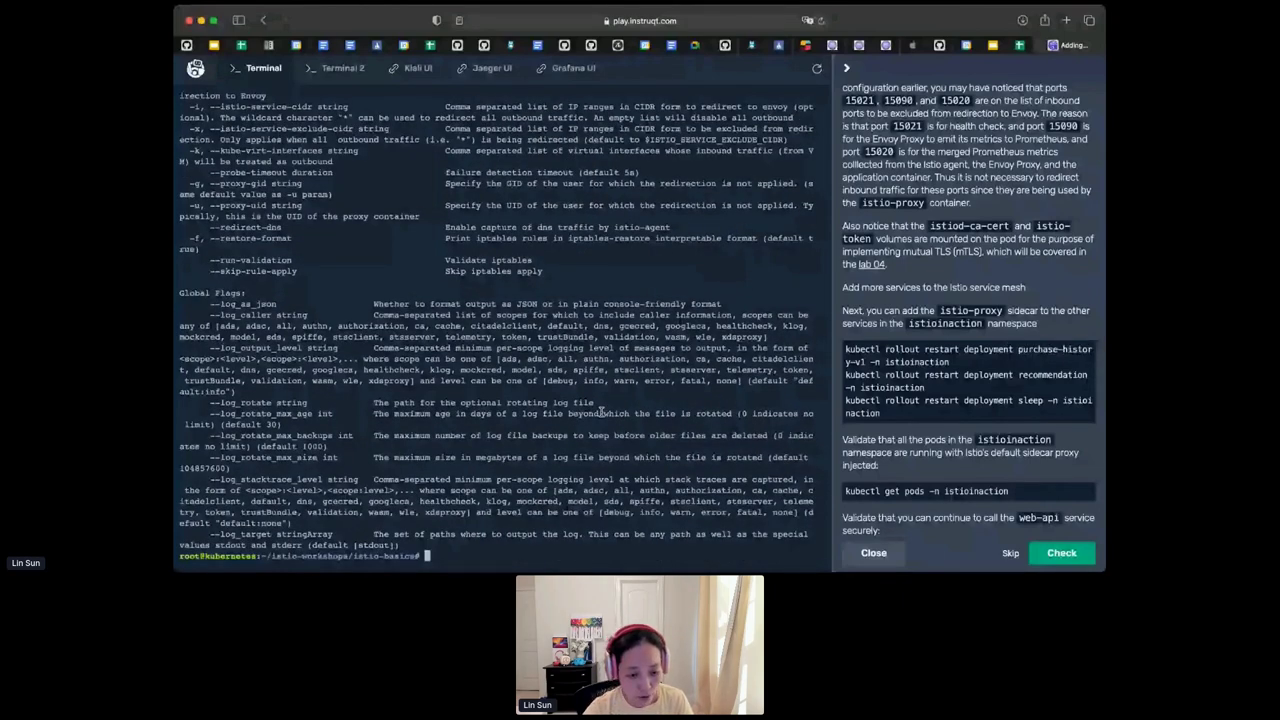
pyautogui.write('kubectl rollout restart deployment purchase-history-v1 -n istioinaction')
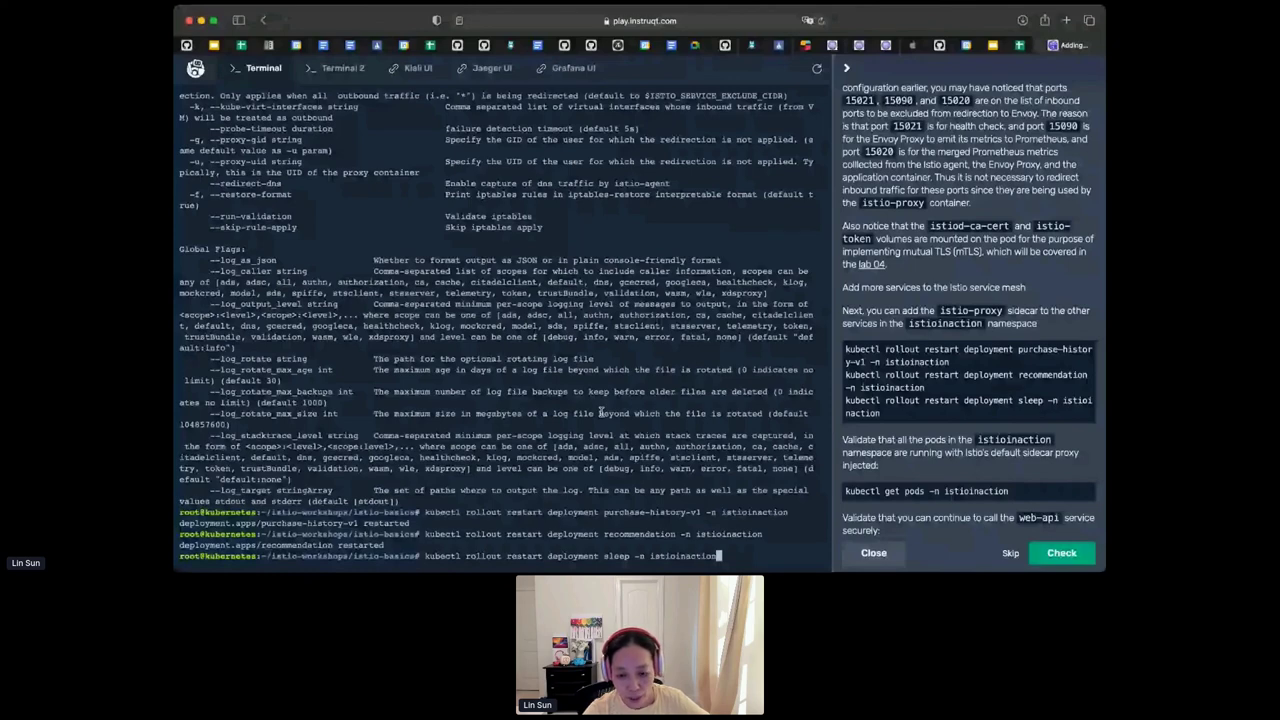
pyautogui.press('Return')
# - List the pods with kubectl get pods -n istioinaction to check that the sidecars are injected
pyautogui.scroll(-2, 1063, 435)
pyautogui.click(1085, 425)
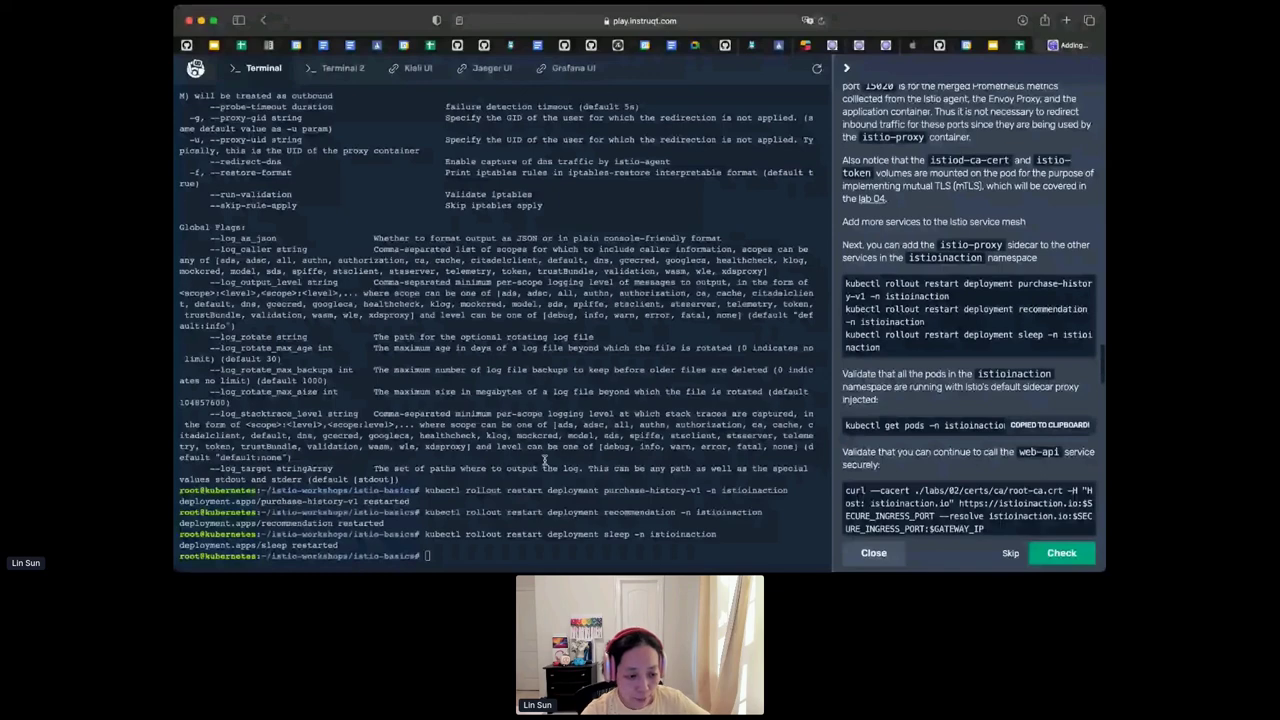
pyautogui.press('super+v')
pyautogui.press('Return')
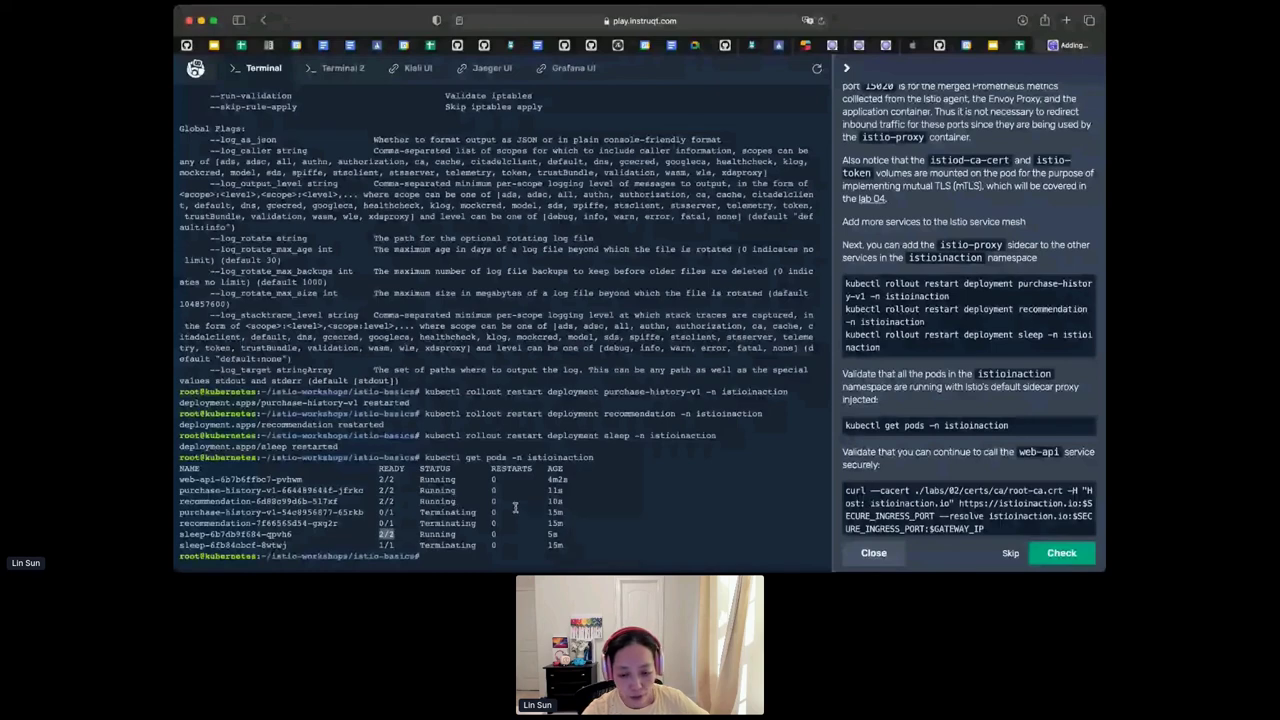
pyautogui.scroll(-1, 1070, 488)
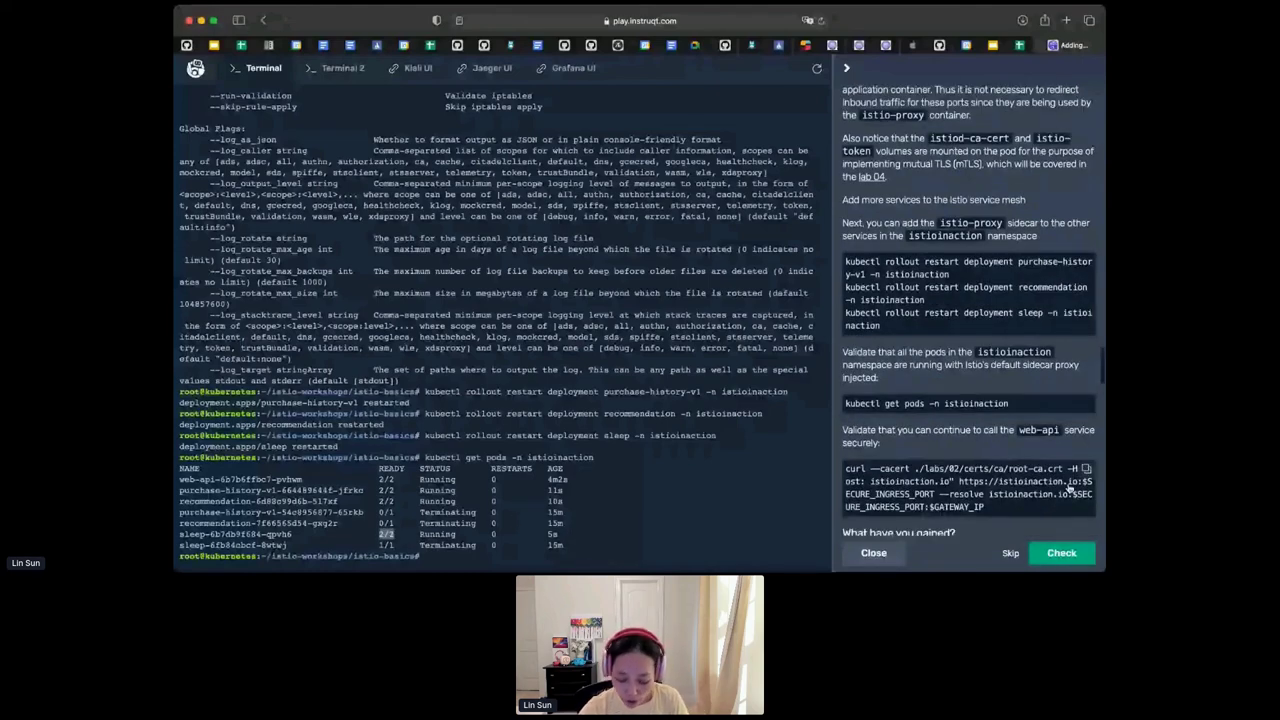
pyautogui.scroll(-1, 1070, 488)
pyautogui.click(1070, 488)
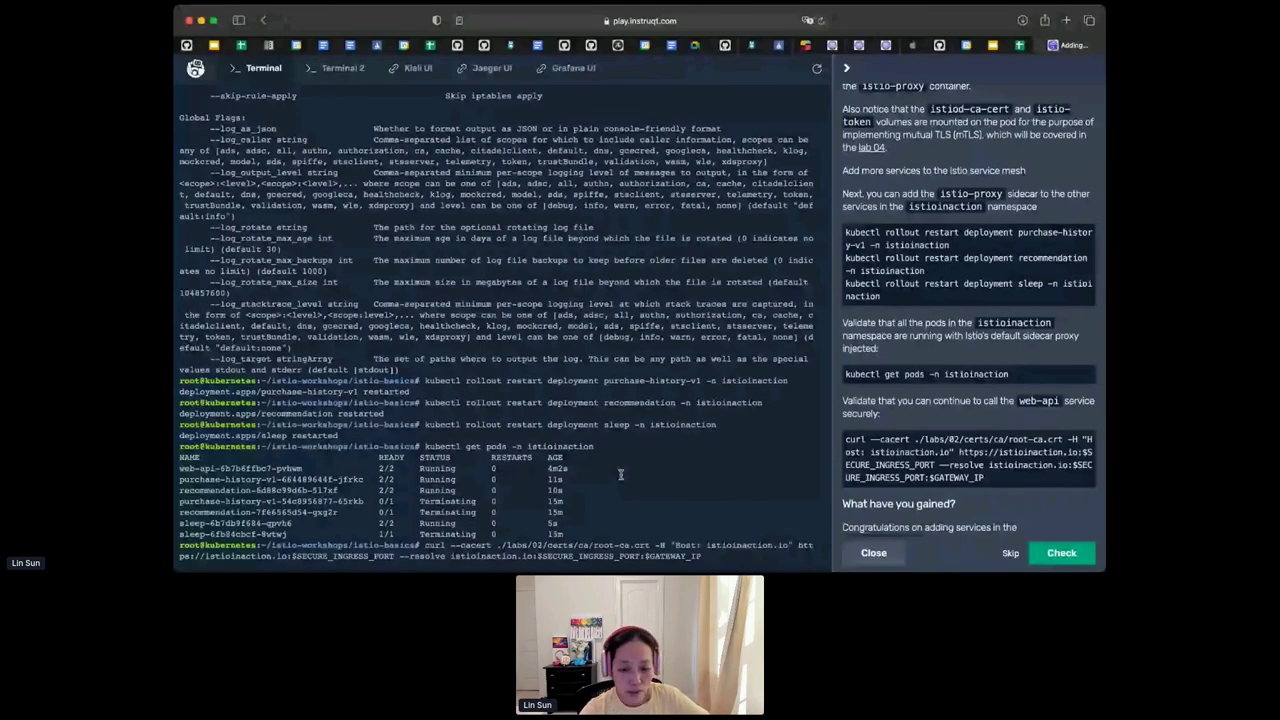
pyautogui.press('Return')
# - Generate load on web-api by running the lab's loop of 100 secure curl calls with a 3-second sleep in the first terminal
pyautogui.scroll(-4, 997, 398)
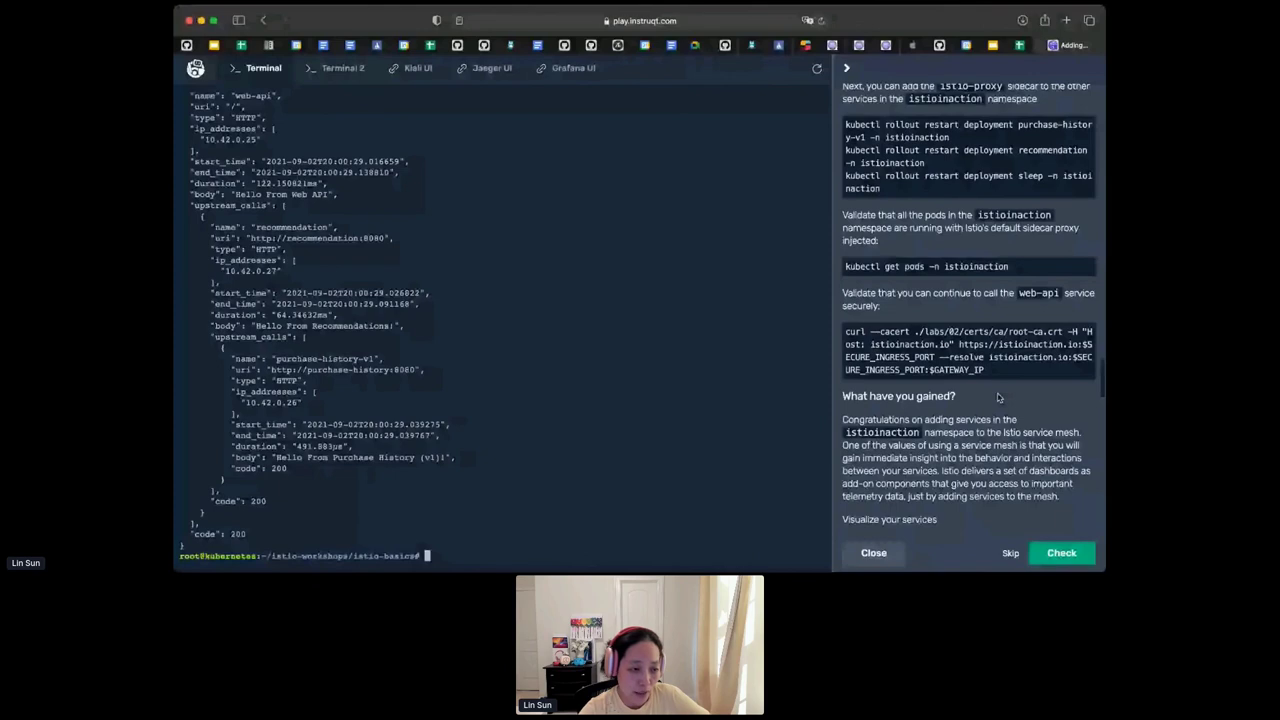
pyautogui.scroll(-2, 997, 398)
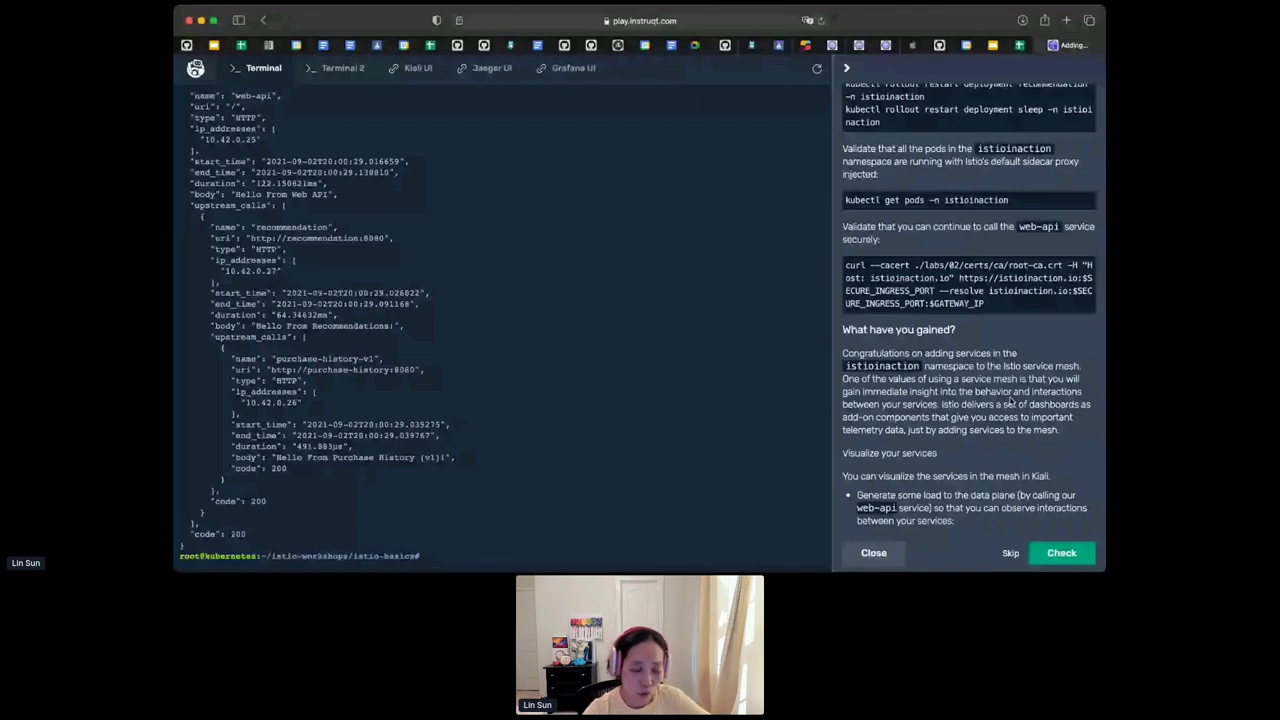
pyautogui.scroll(-1, 1012, 402)
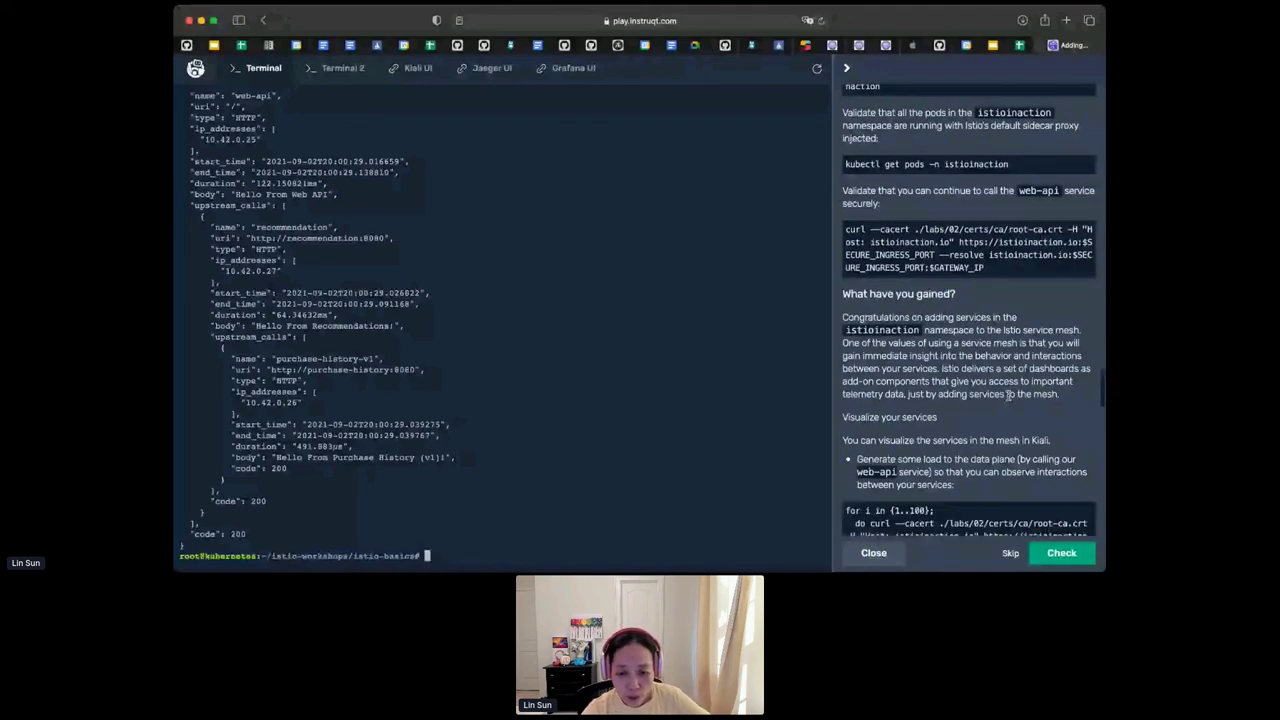
pyautogui.scroll(-5, 1008, 396)
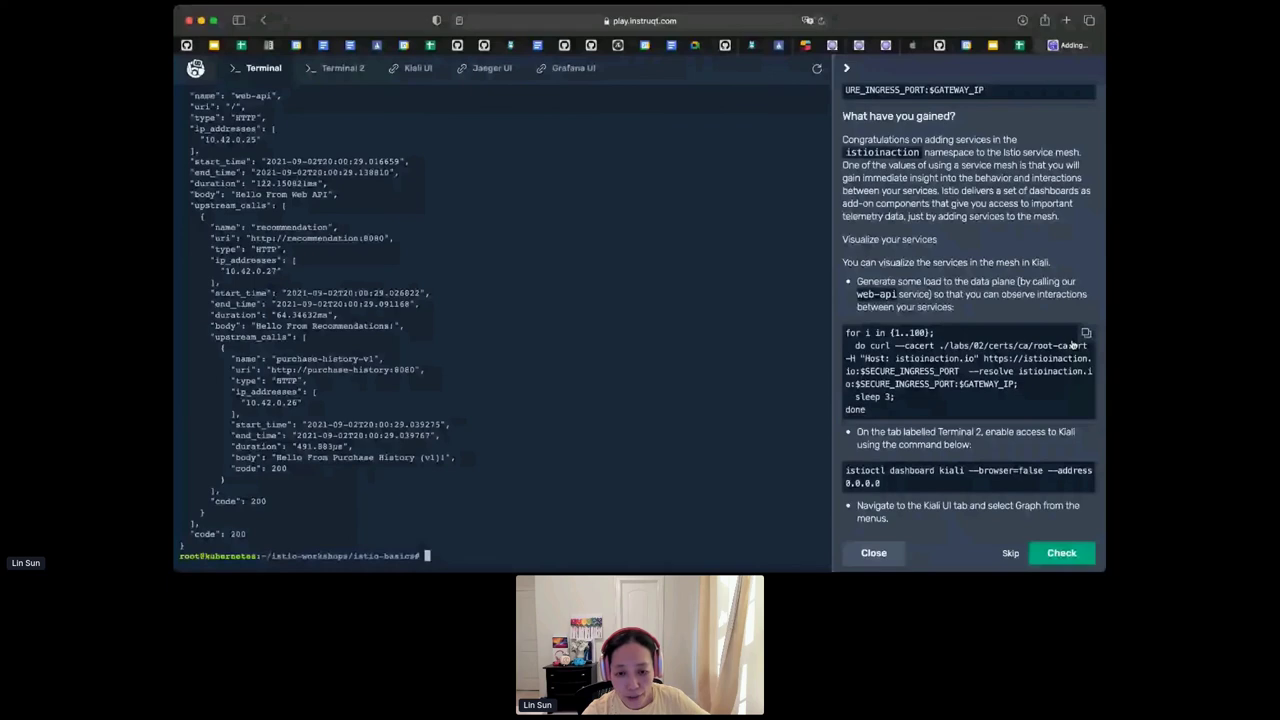
pyautogui.scroll(-1, 1011, 367)
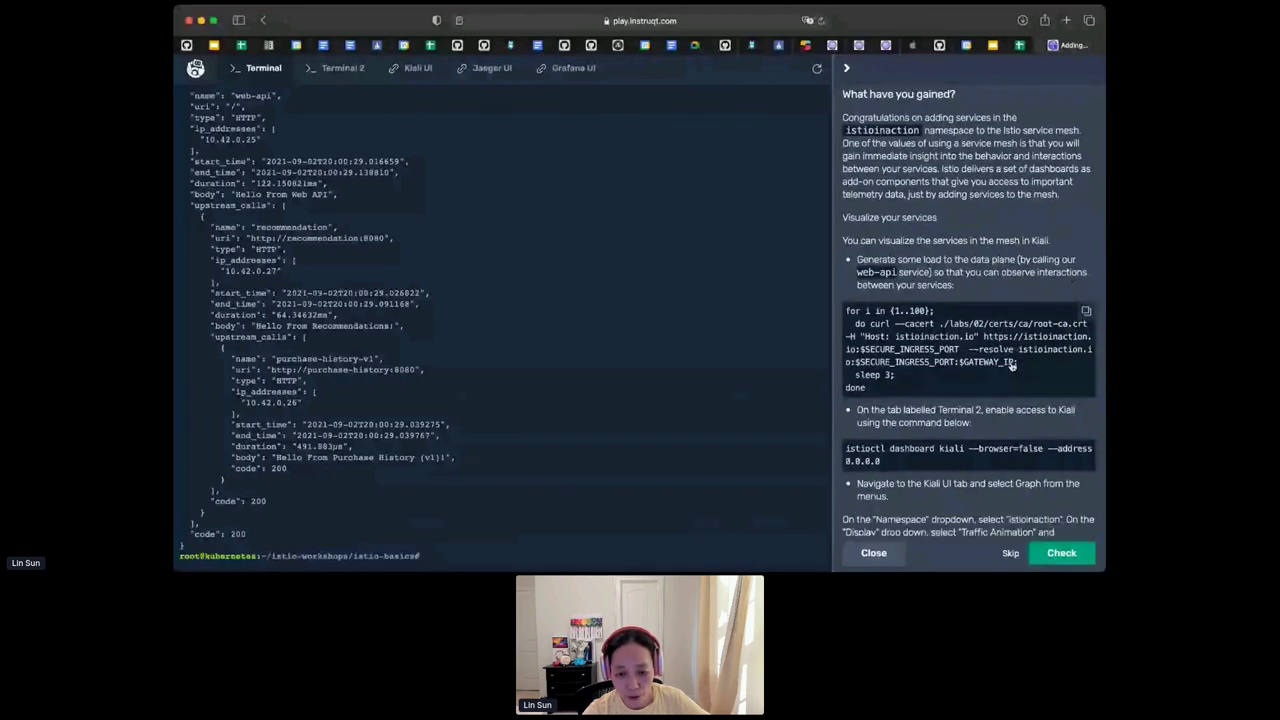
pyautogui.click(1085, 311)
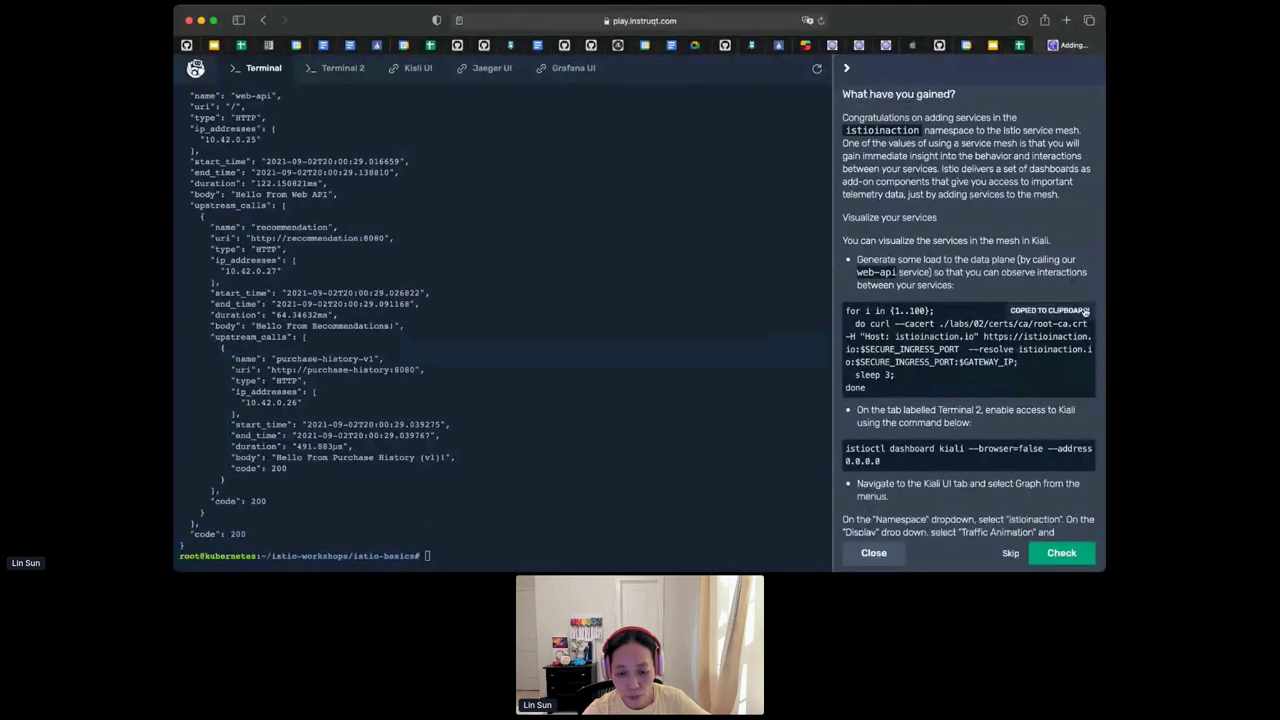
pyautogui.click(576, 364)
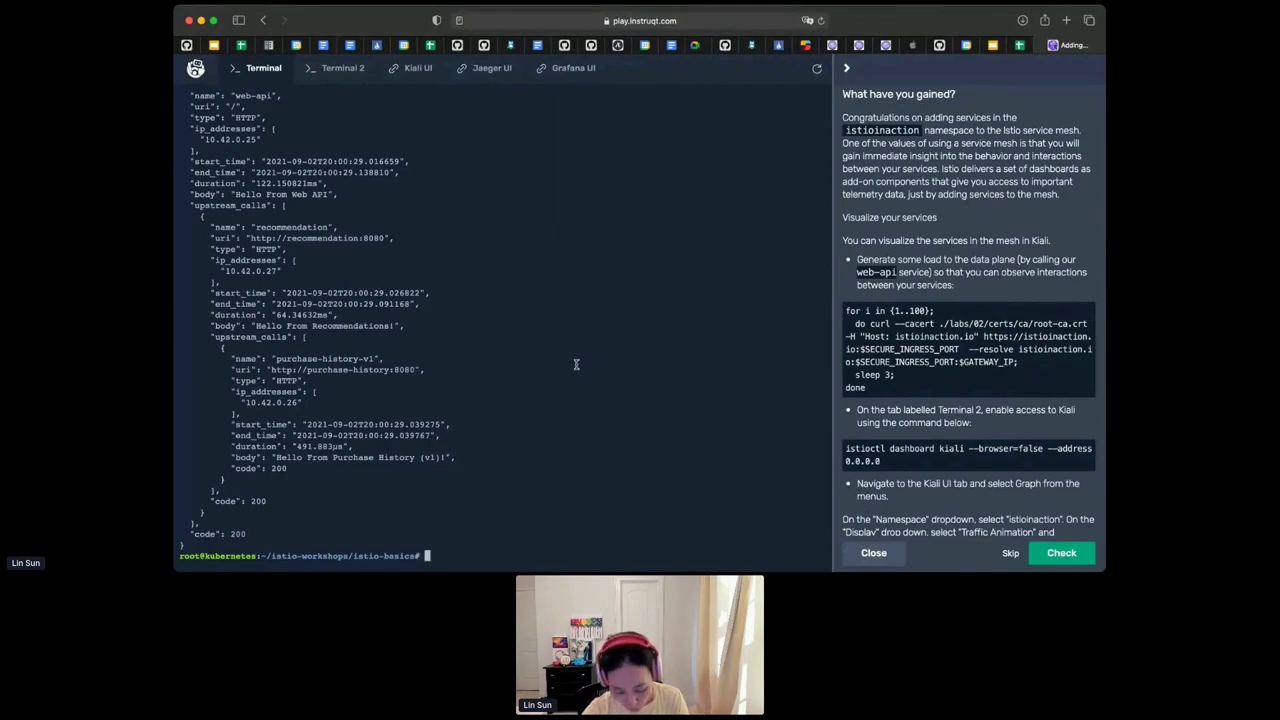
pyautogui.press('super+v')
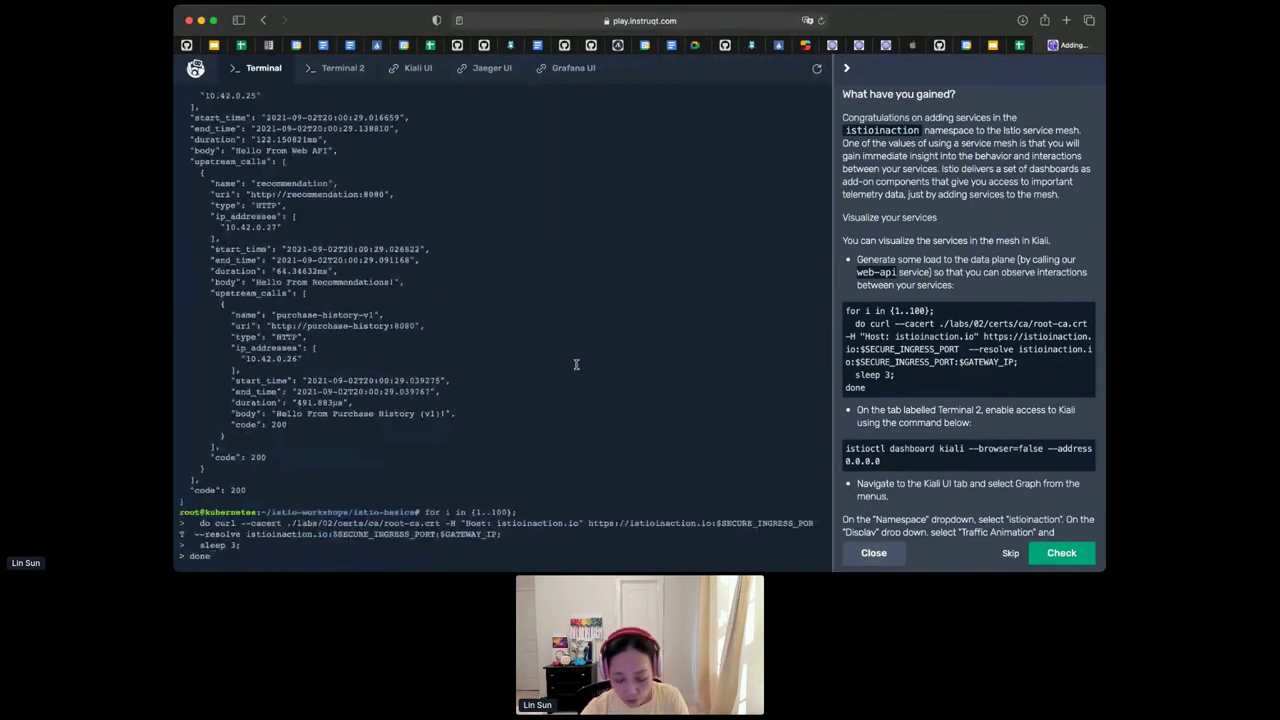
pyautogui.press('Return')
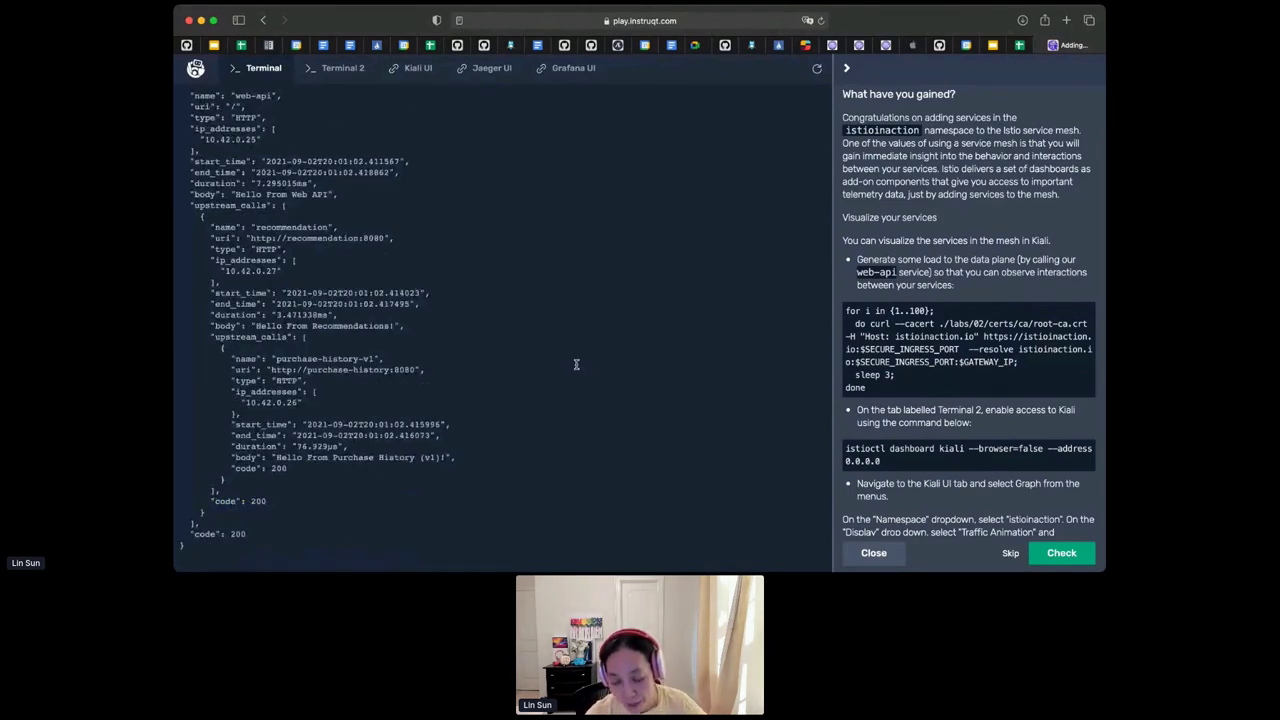
# - Enable access to Kiali from Terminal 2 with istioctl dashboard kiali --browser=false --address 0.0.0.0
pyautogui.scroll(-2, 953, 413)
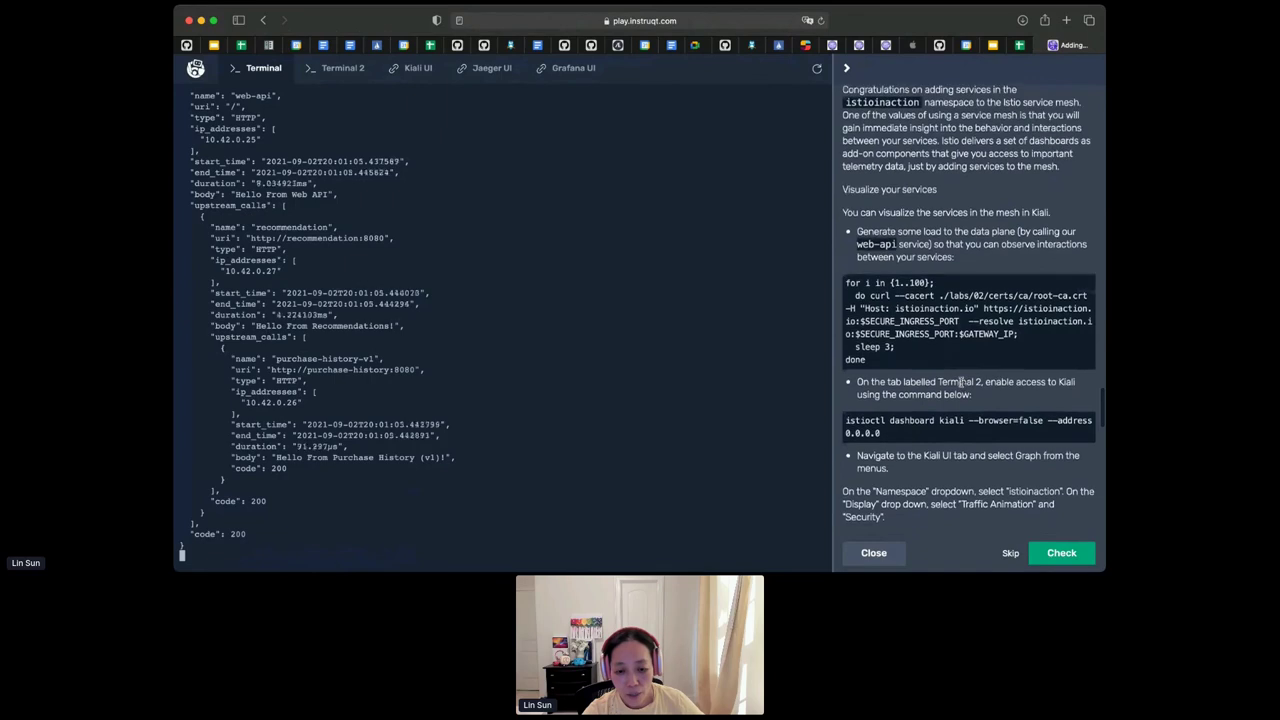
pyautogui.click(343, 68)
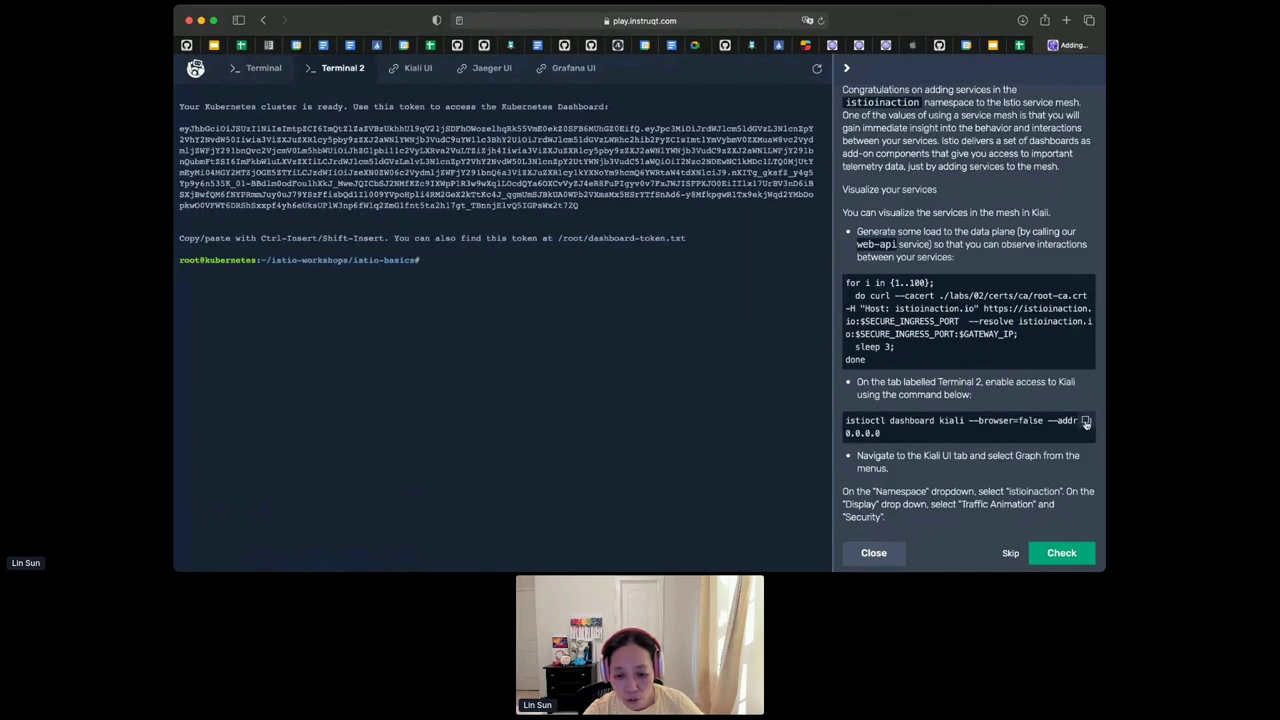
pyautogui.click(1086, 422)
pyautogui.click(570, 335)
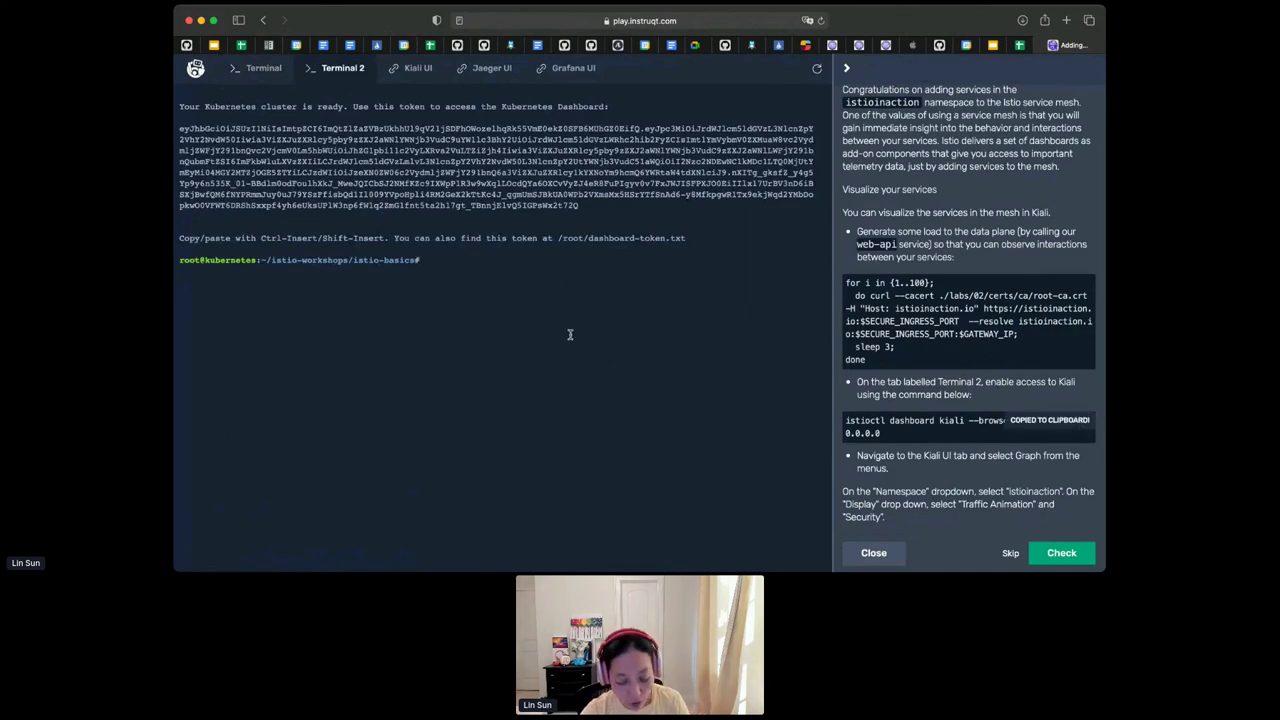
pyautogui.press('super+v')
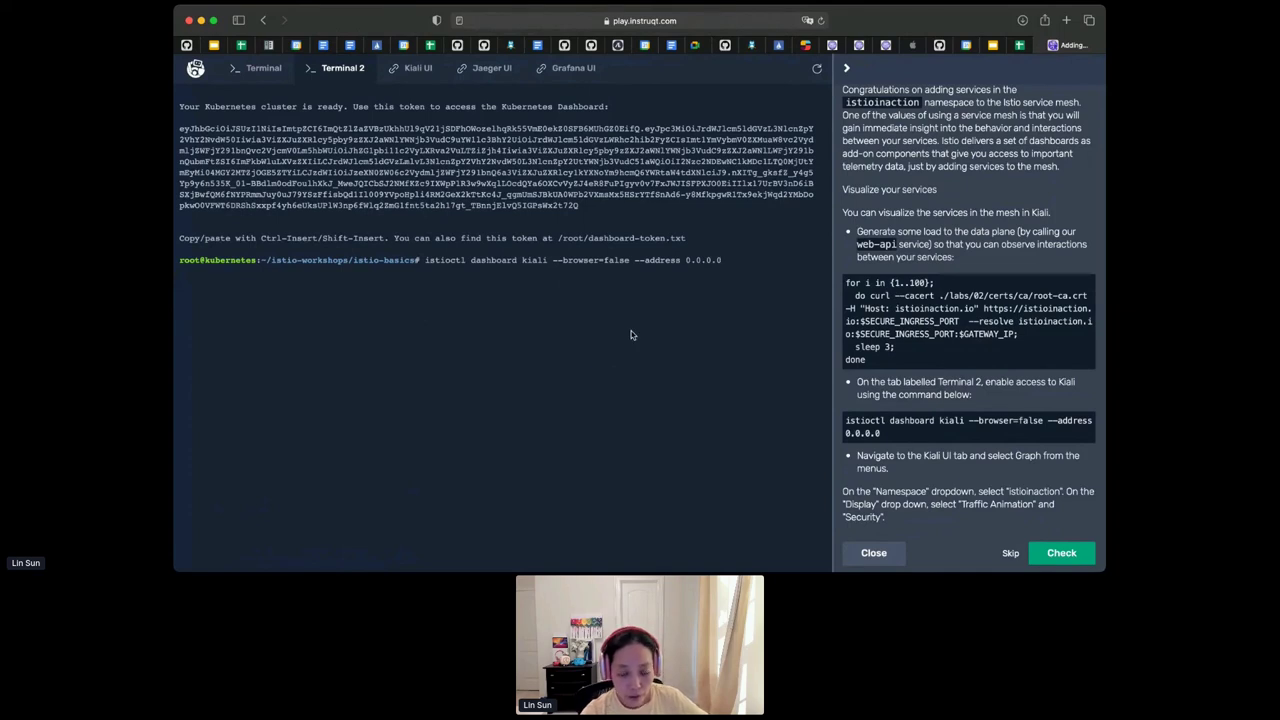
pyautogui.press('Return')
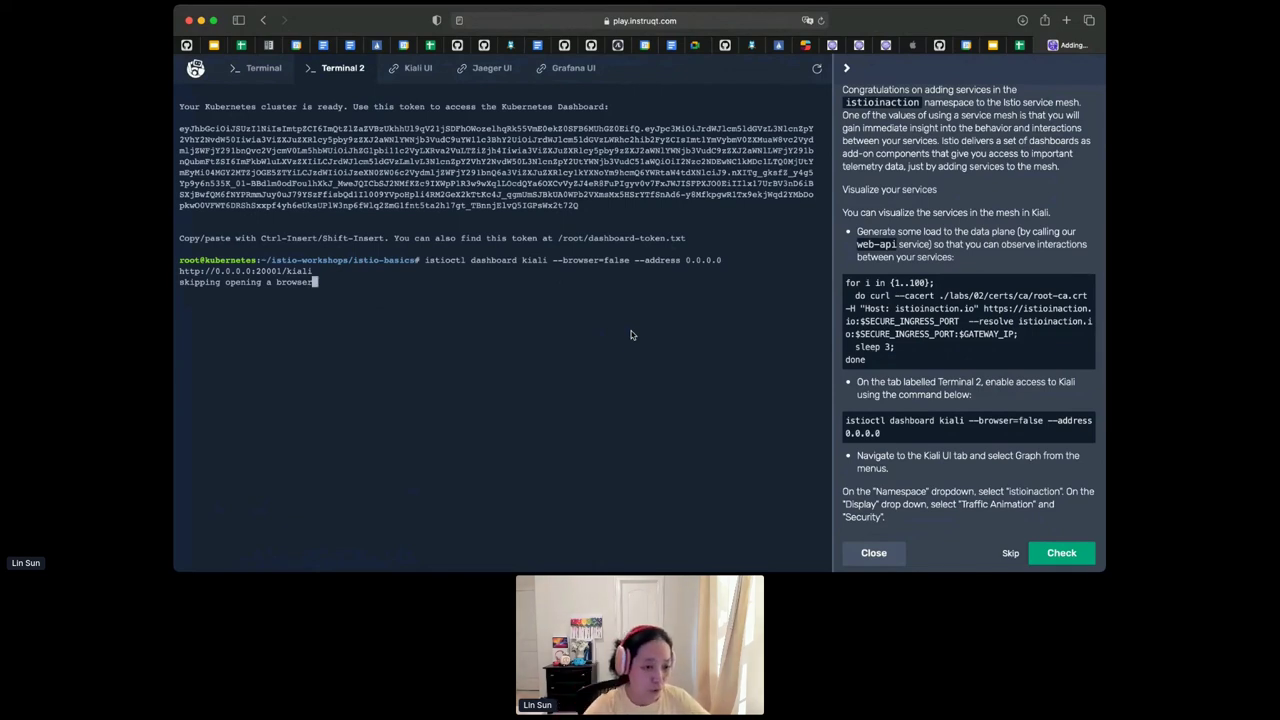
# - Open the traffic graph in the Kiali UI and show it for the istioinaction namespace
pyautogui.click(414, 69)
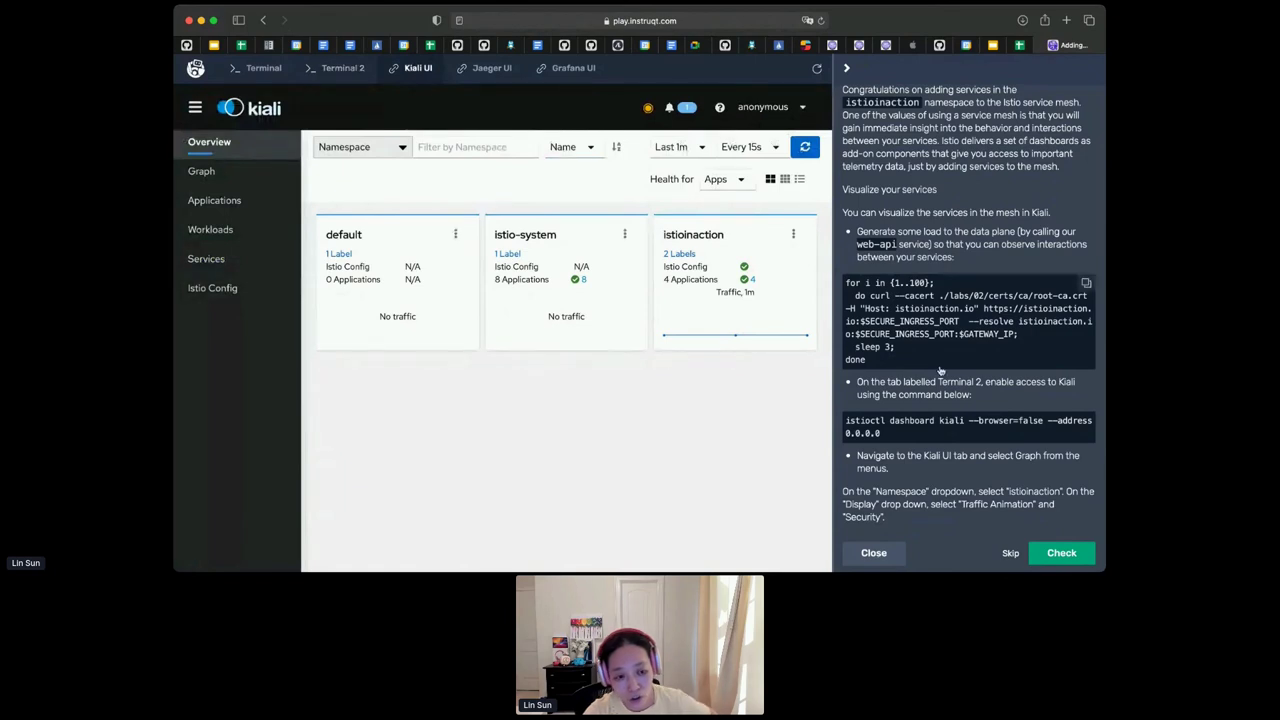
pyautogui.scroll(-2, 940, 371)
pyautogui.scroll(-2, 940, 371)
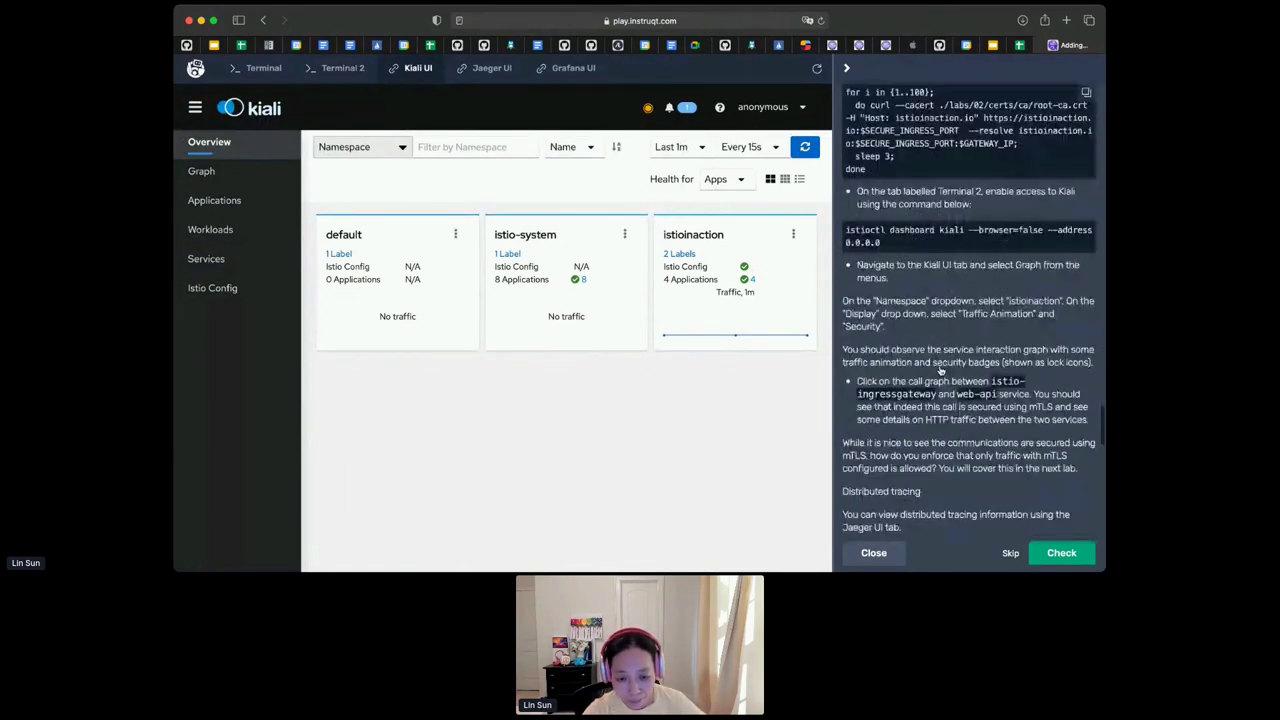
pyautogui.scroll(-1, 940, 371)
pyautogui.scroll(-1, 940, 363)
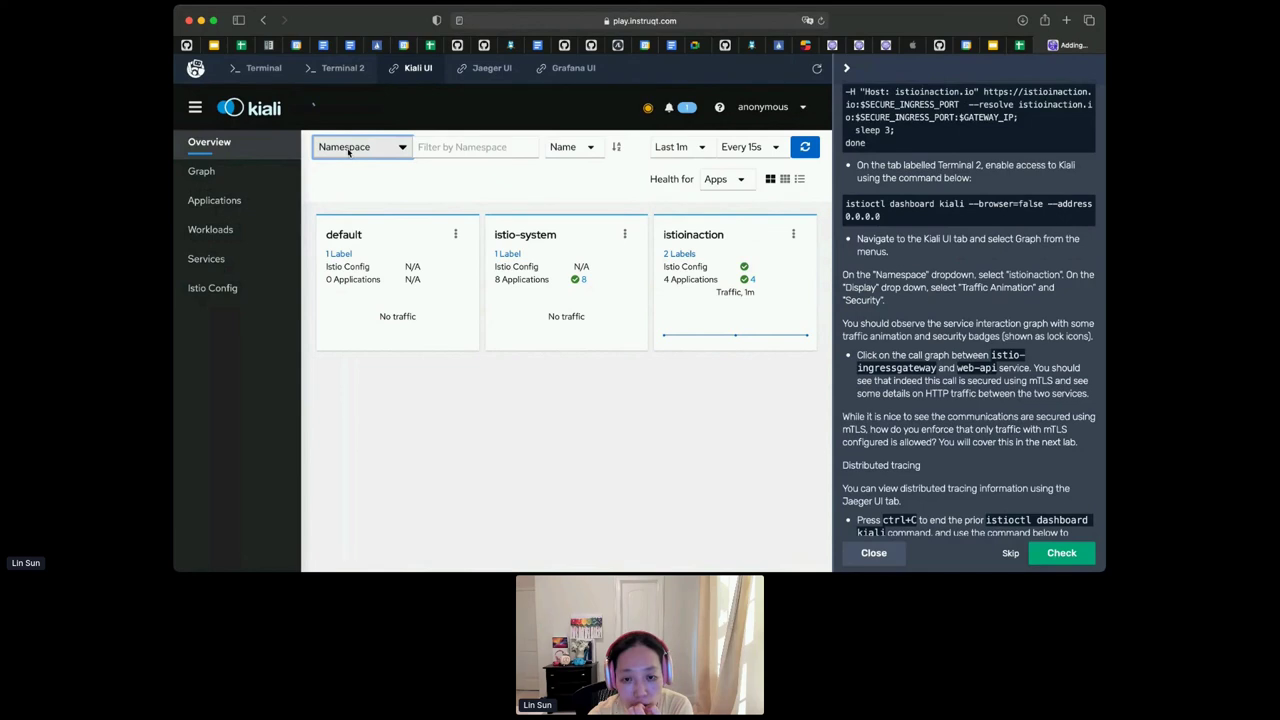
pyautogui.click(201, 171)
pyautogui.click(372, 150)
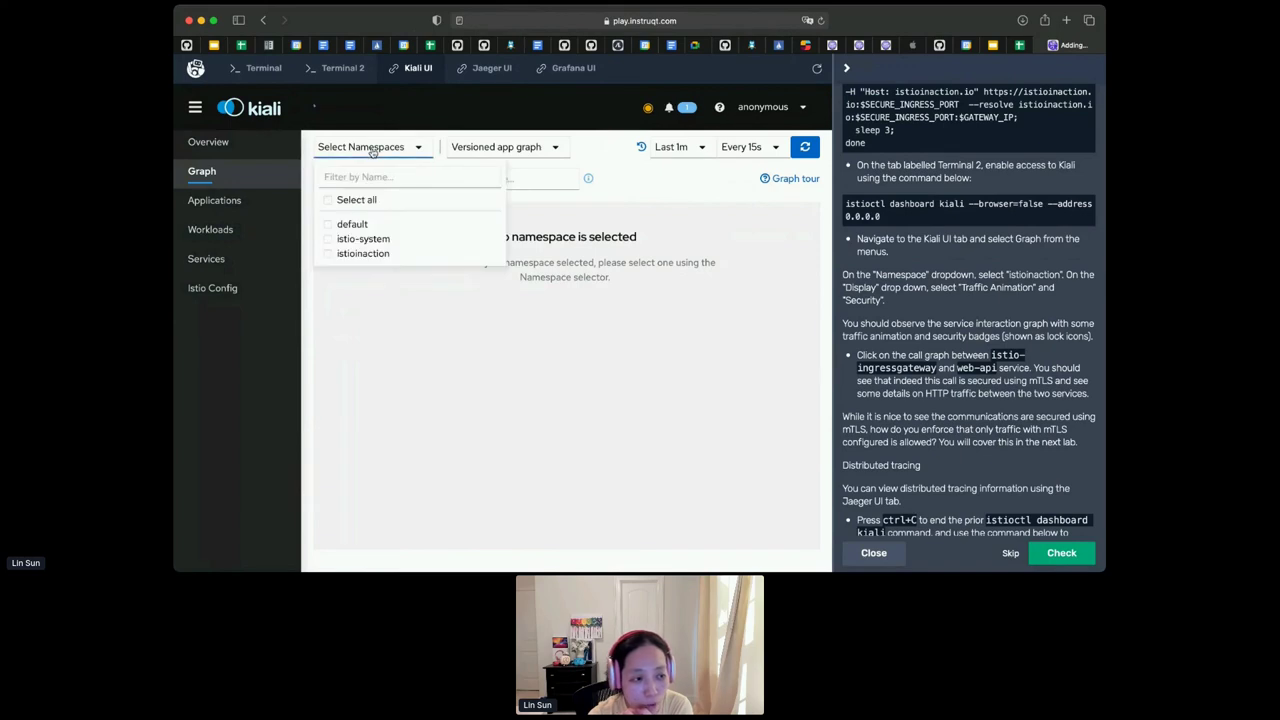
pyautogui.click(344, 256)
pyautogui.click(467, 347)
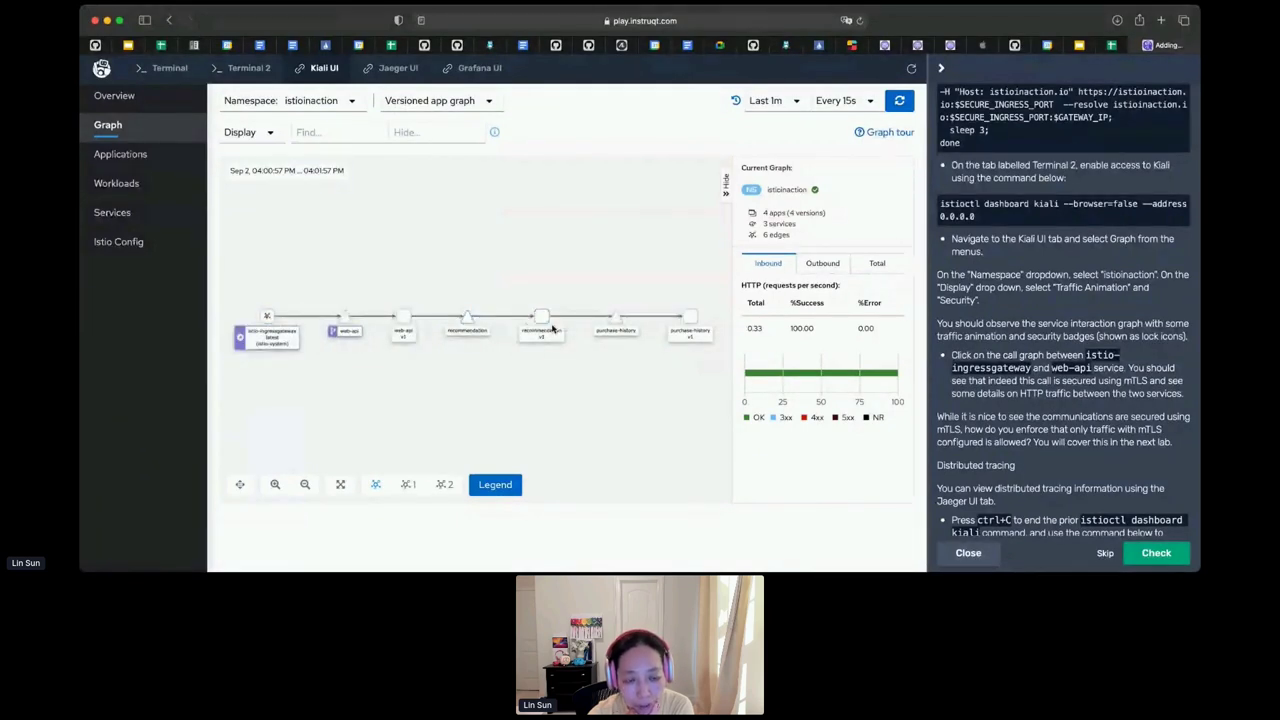
# - Inspect the HTTP traffic and response time details of the call from istio-ingressgateway to web-api in the graph
pyautogui.click(310, 316)
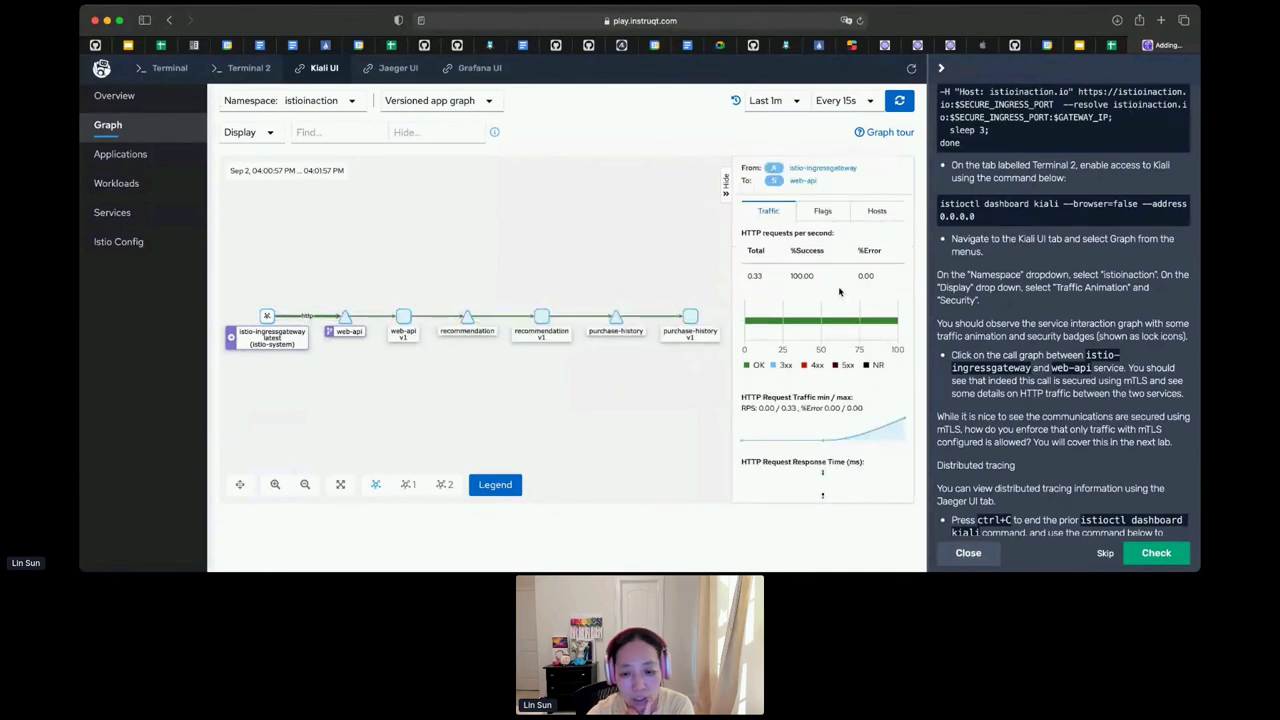
pyautogui.scroll(-1, 842, 292)
pyautogui.scroll(-1, 840, 292)
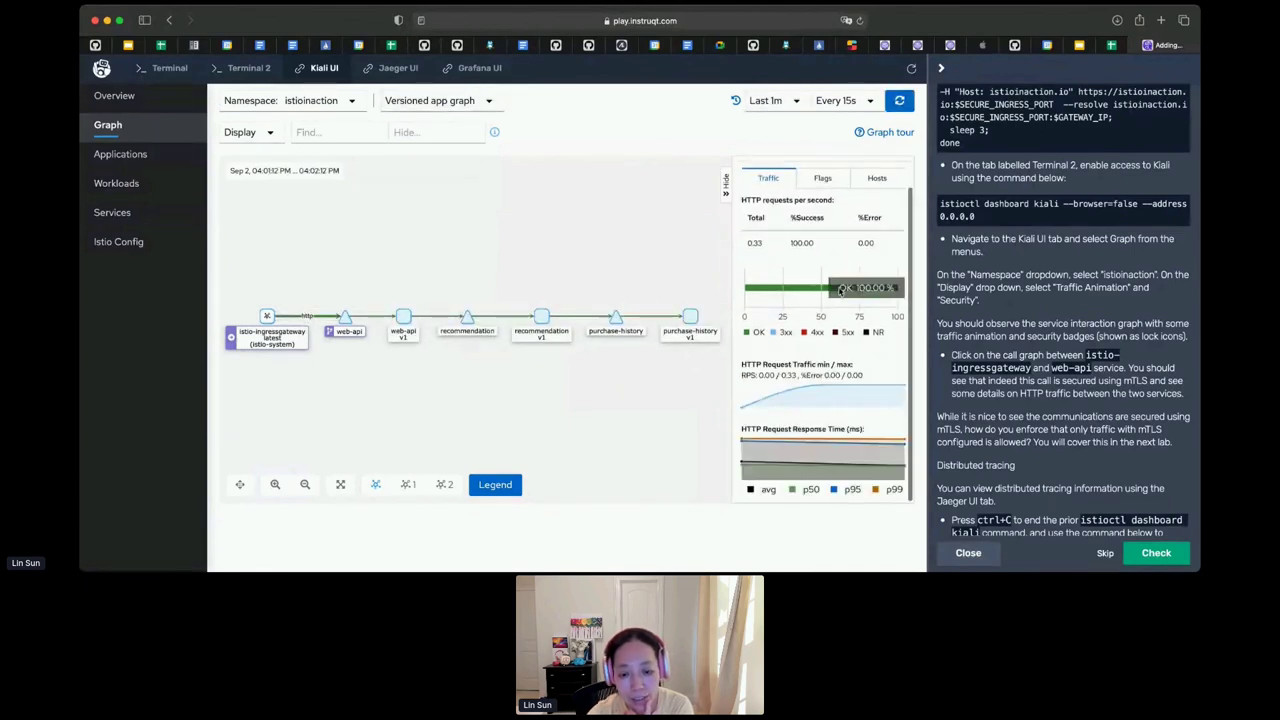
pyautogui.scroll(1, 840, 290)
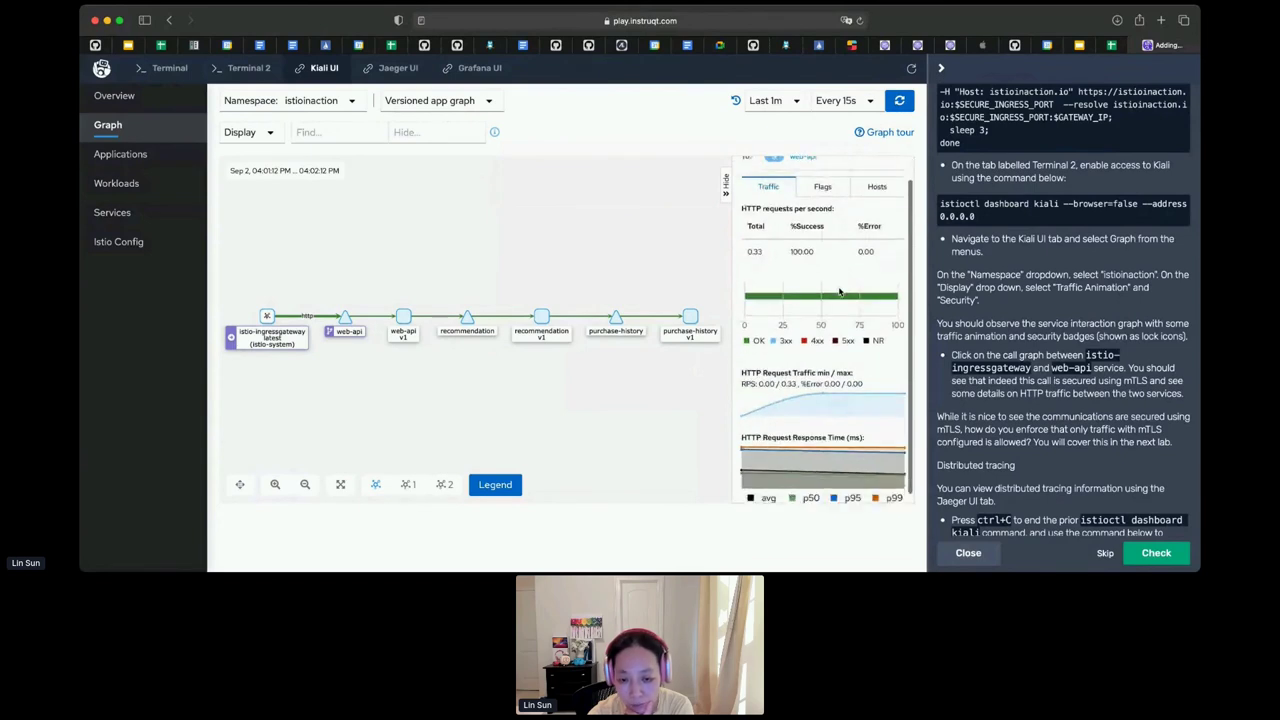
pyautogui.scroll(1, 840, 292)
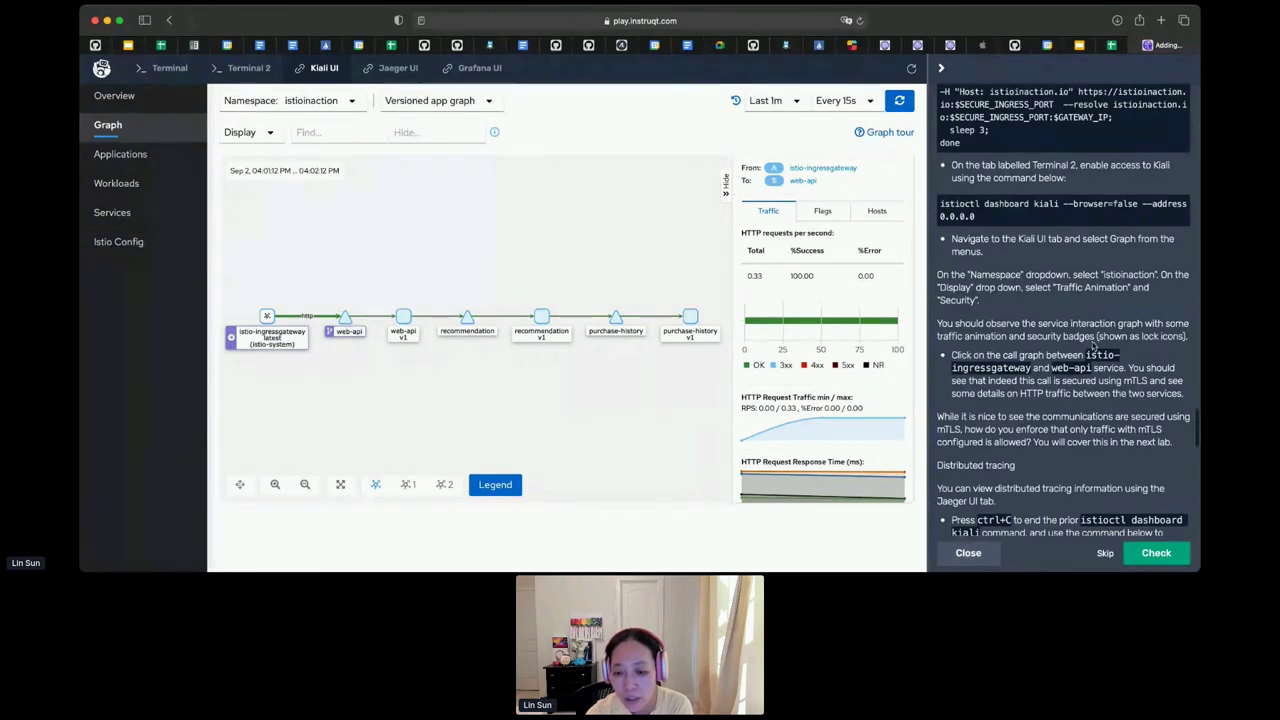
# - Turn on Traffic Animation and the Security badges for the istioinaction graph
pyautogui.scroll(-1, 1091, 345)
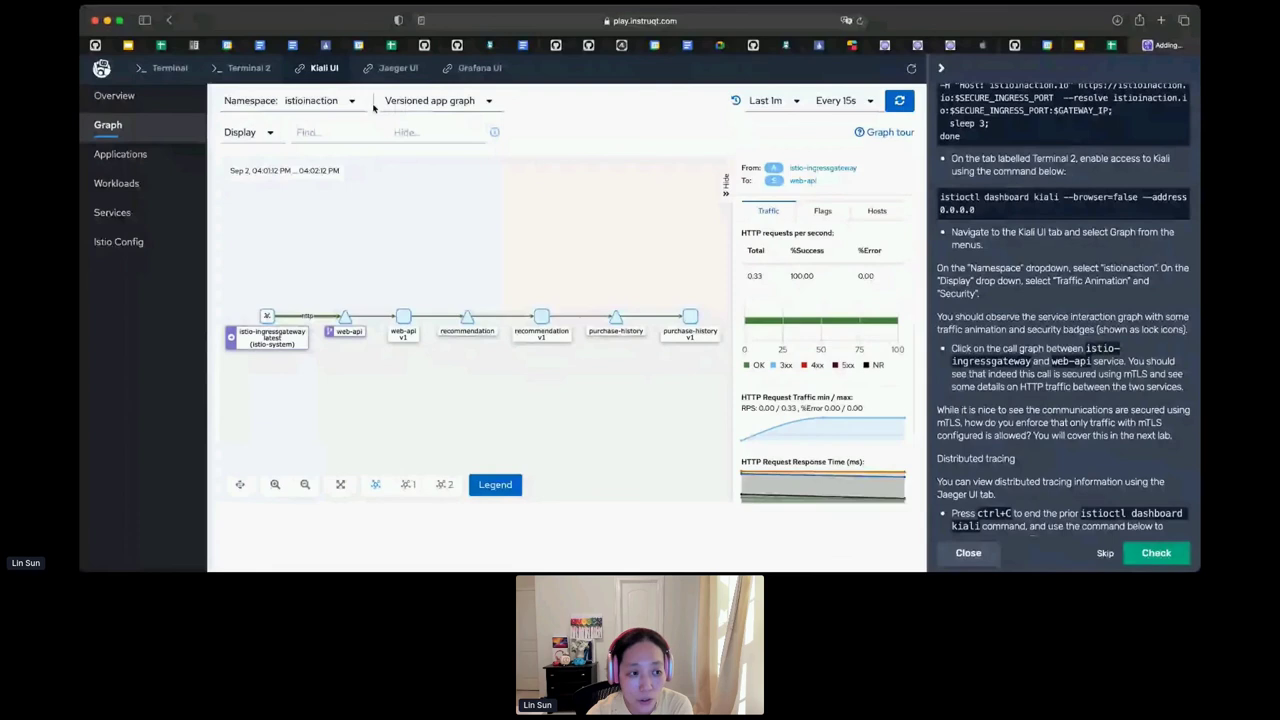
pyautogui.click(272, 135)
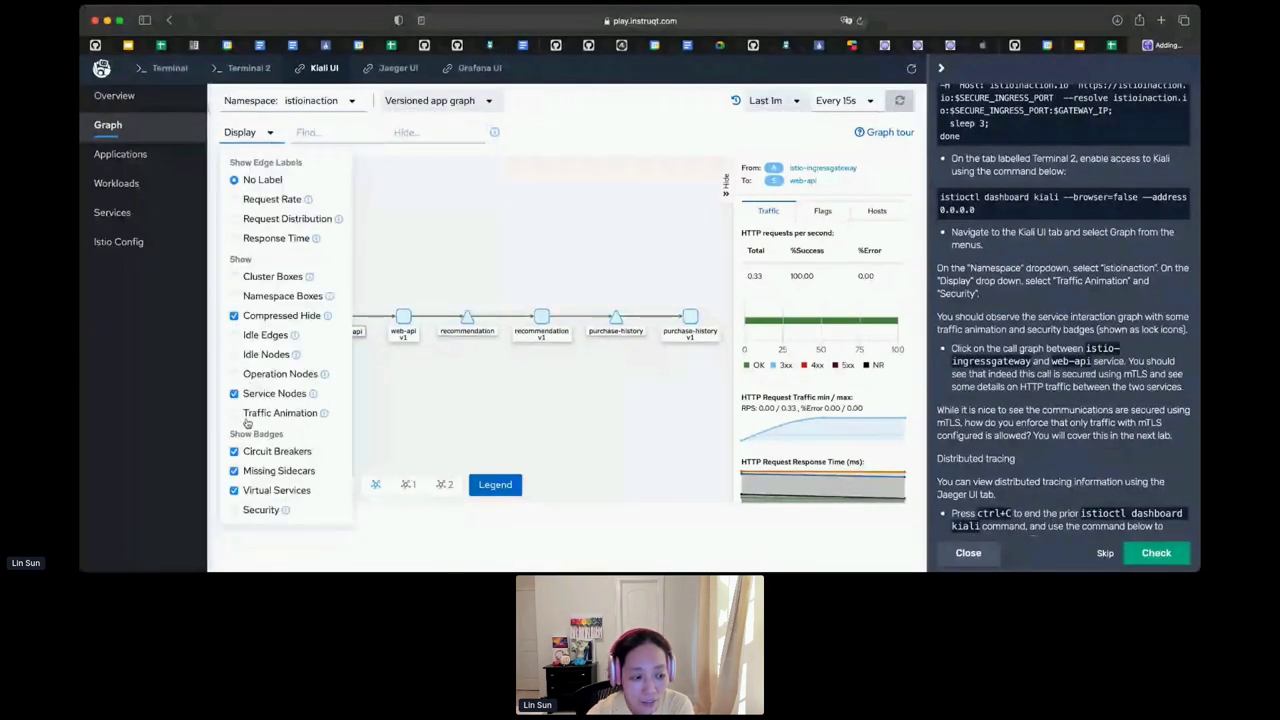
pyautogui.click(248, 413)
pyautogui.click(260, 510)
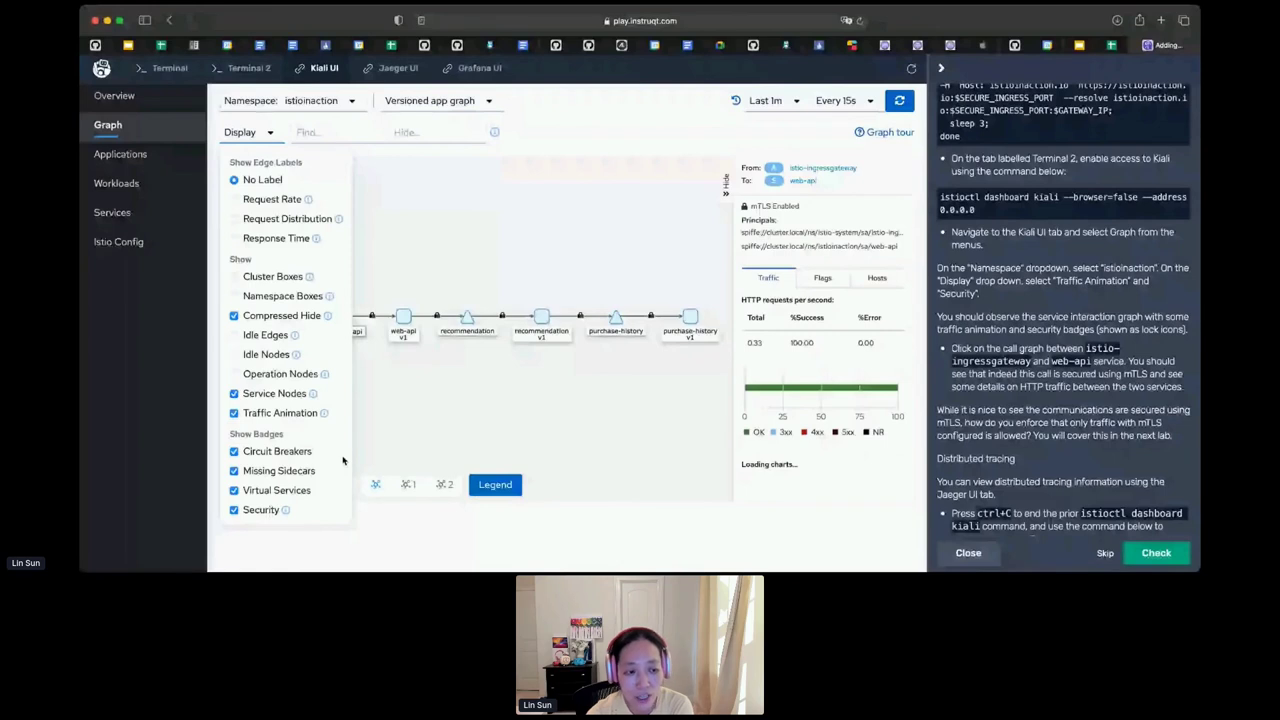
pyautogui.click(365, 440)
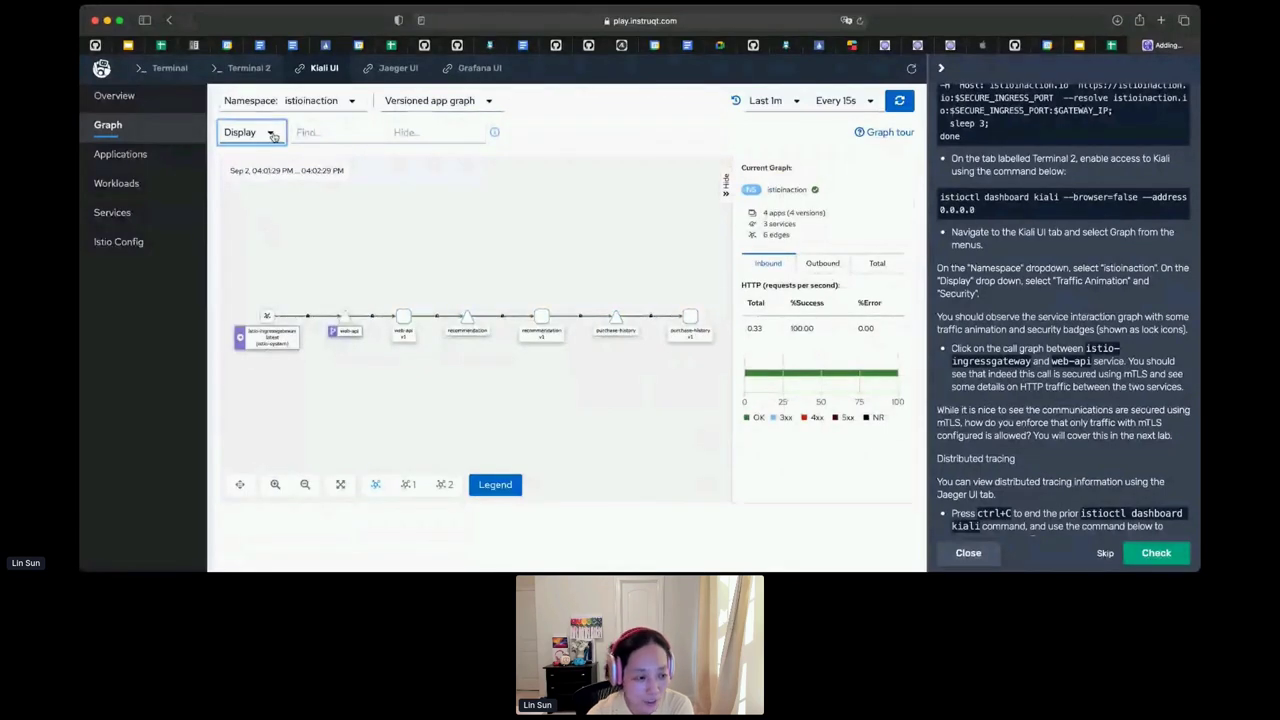
# - Review the graph's display options, checking the Traffic Animation and Security settings
pyautogui.click(272, 135)
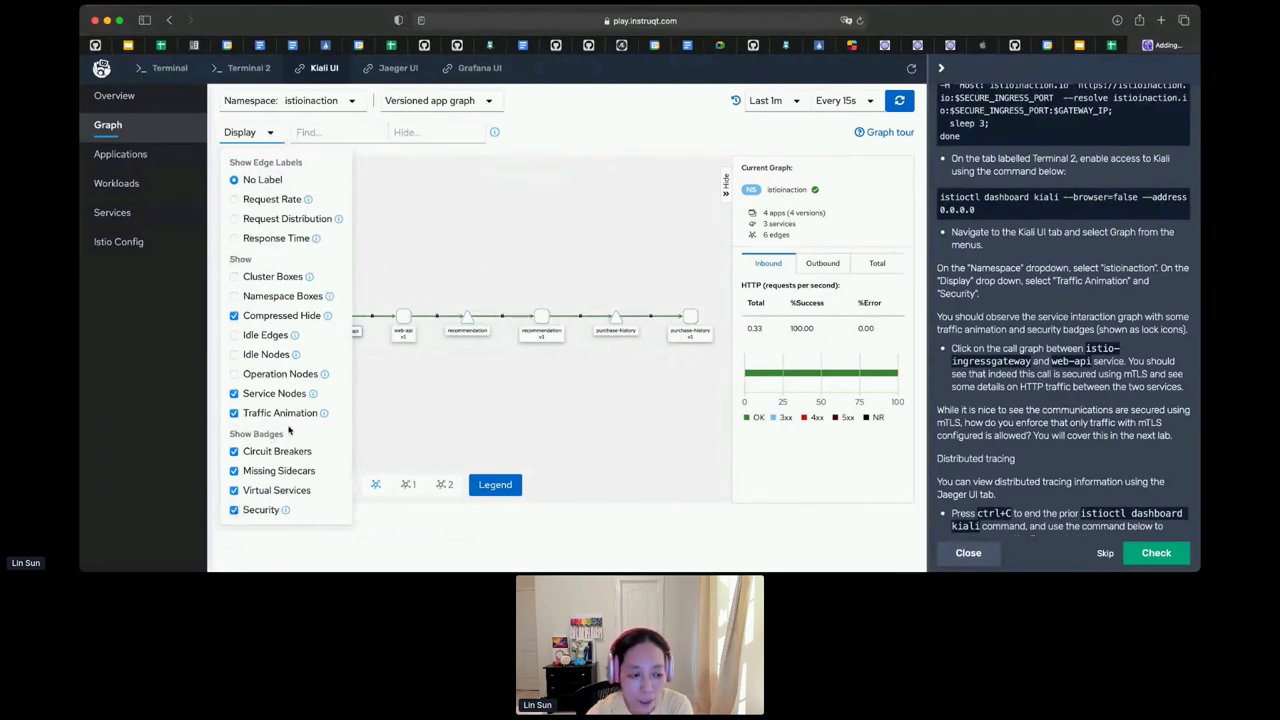
pyautogui.click(429, 419)
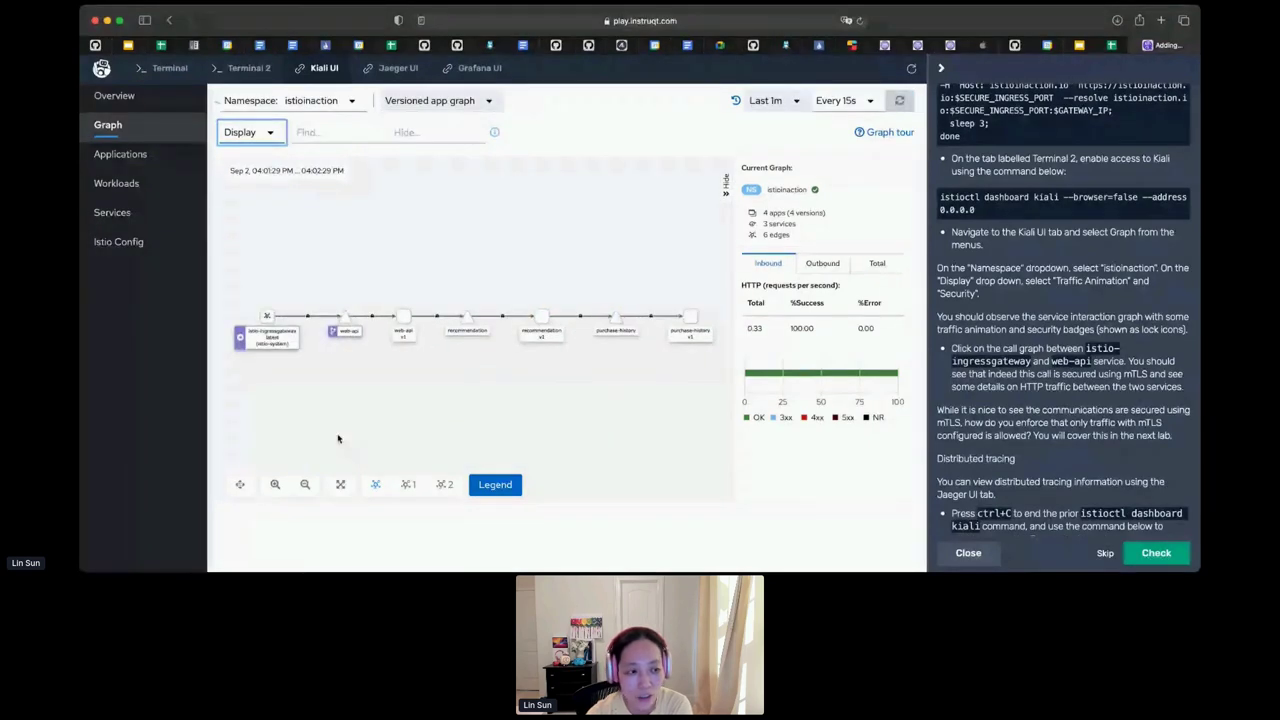
pyautogui.click(268, 134)
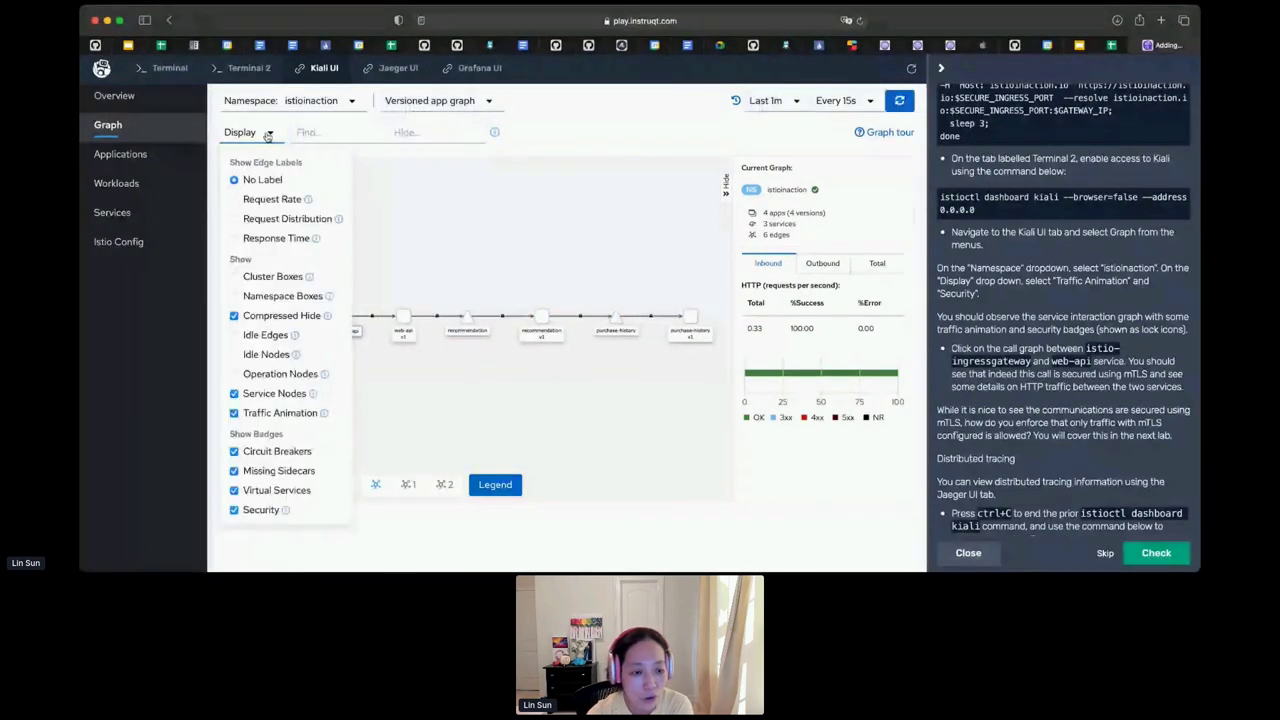
pyautogui.click(268, 134)
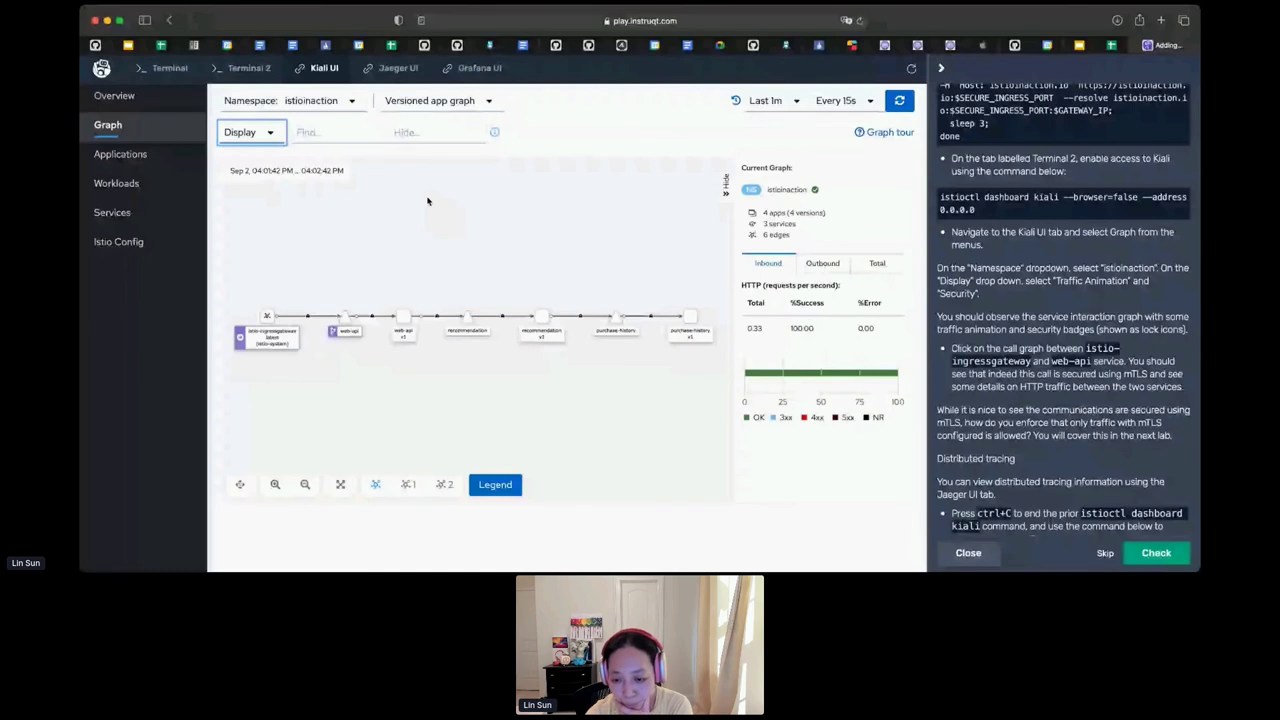
# - Stop the Kiali dashboard command in Terminal 2 and run "istioctl dashboard jaeger --browser=false --address 0.0.0.0" there
pyautogui.scroll(-1, 1069, 432)
pyautogui.scroll(-4, 1069, 432)
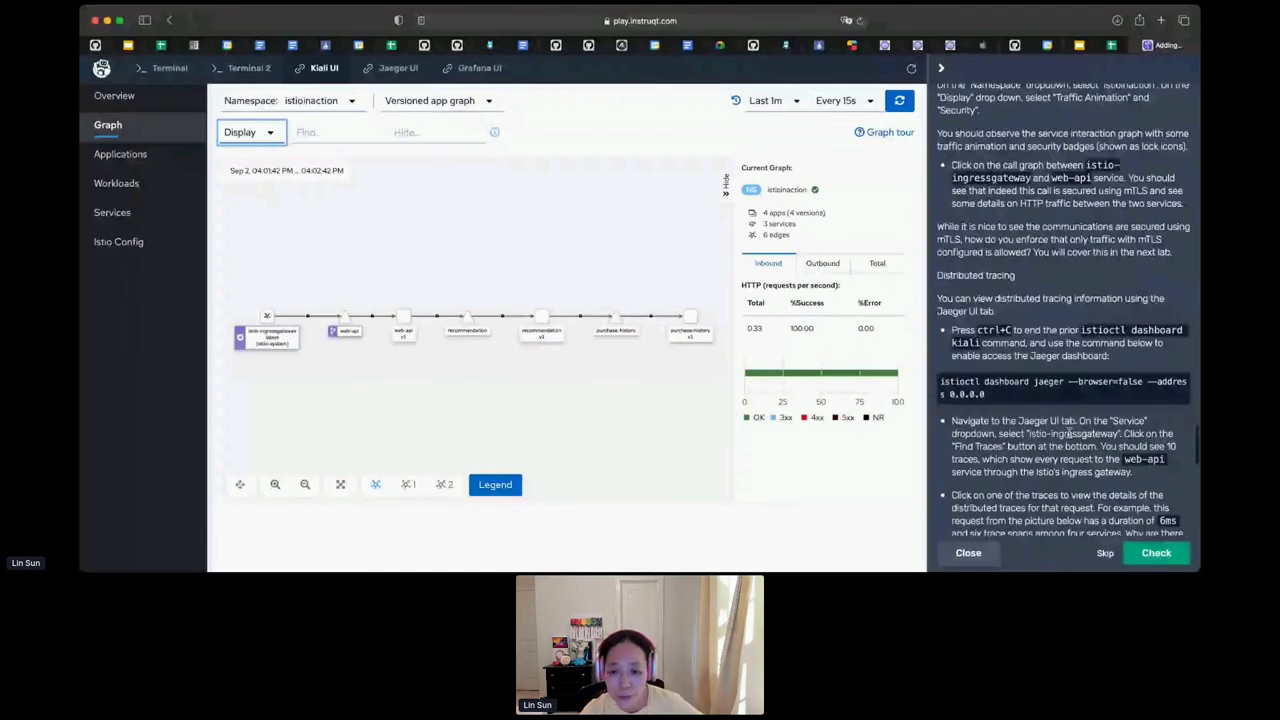
pyautogui.scroll(-1, 1068, 432)
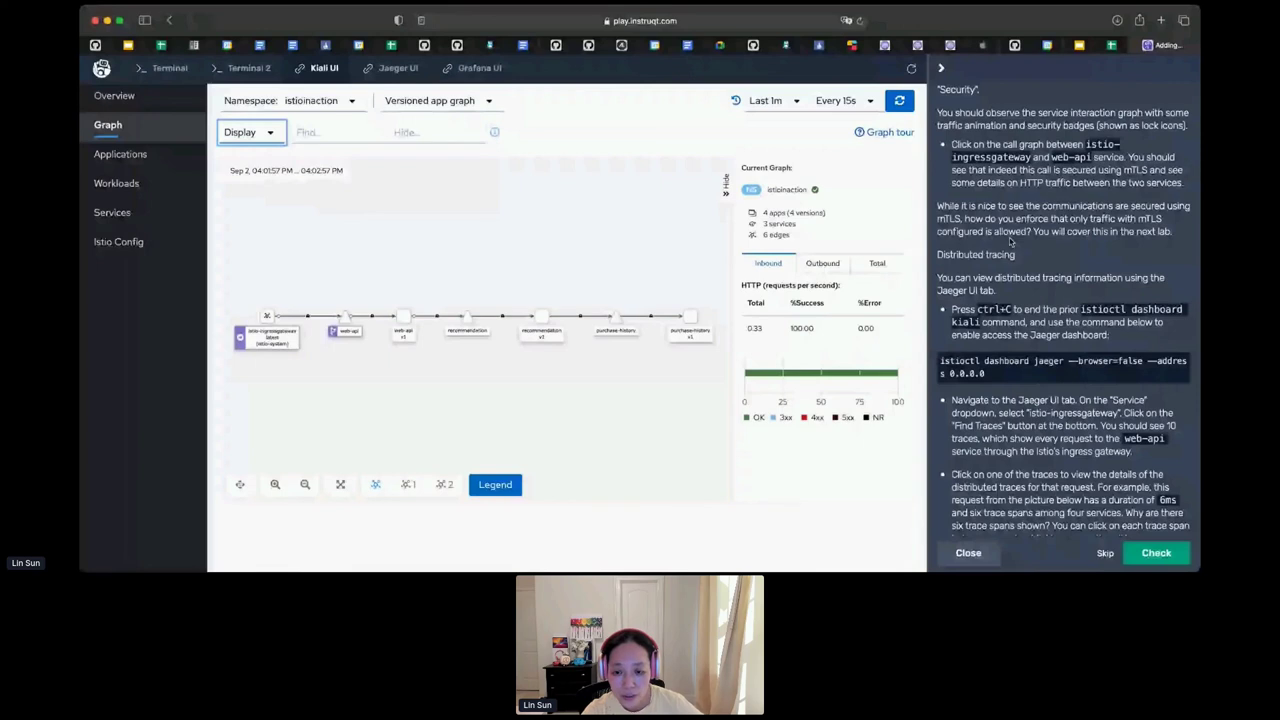
pyautogui.click(246, 68)
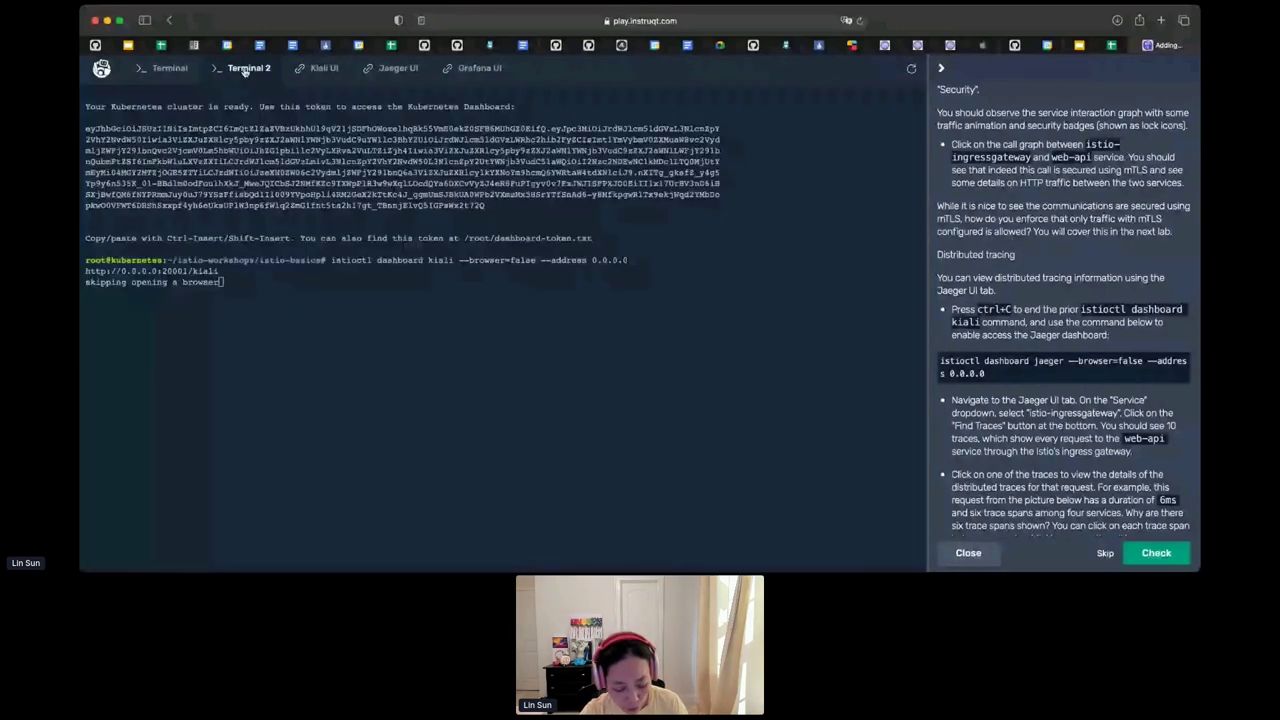
pyautogui.click(244, 70)
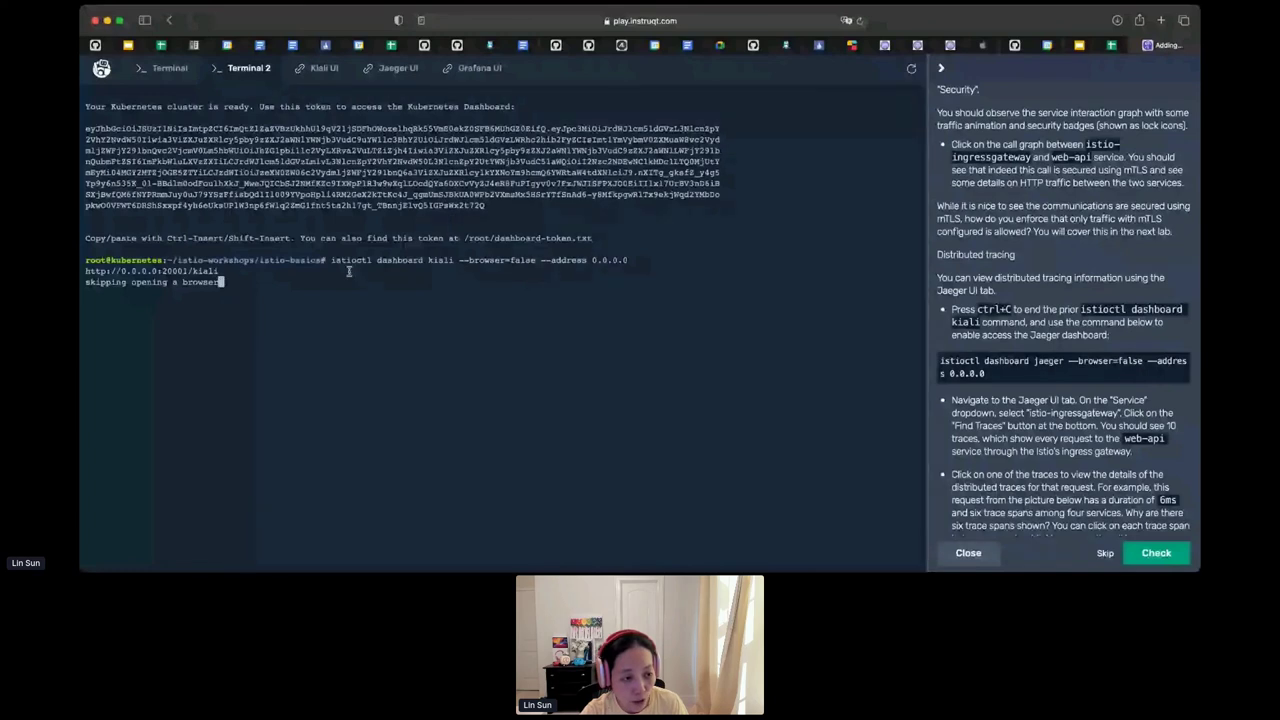
pyautogui.hotkey('ctrl', 'c')
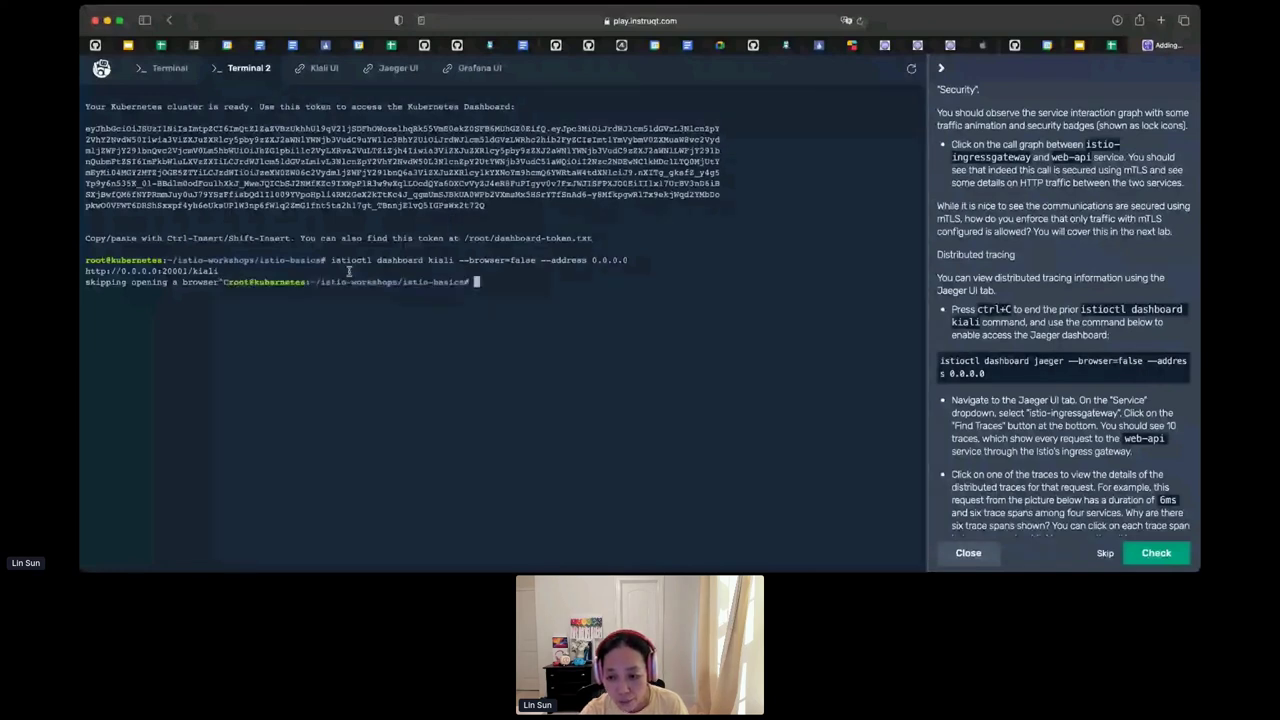
pyautogui.click(1060, 366)
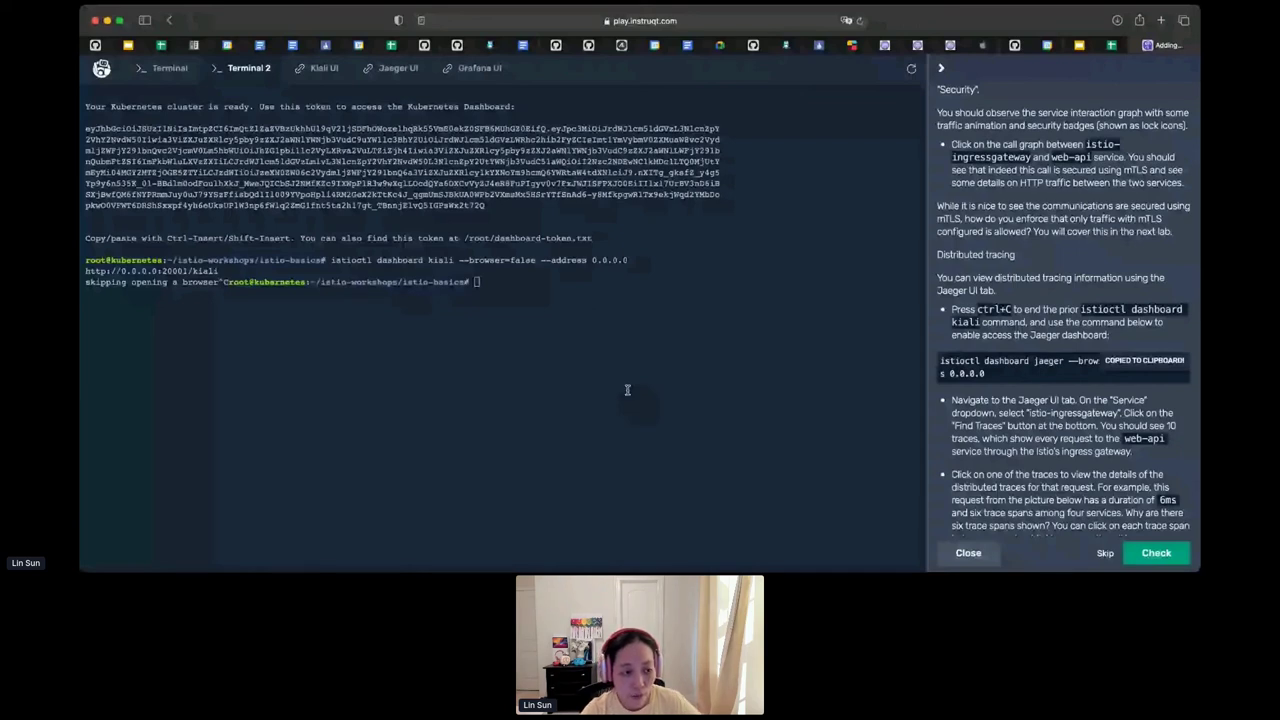
pyautogui.click(627, 390)
pyautogui.press('super+v')
pyautogui.press('Return')
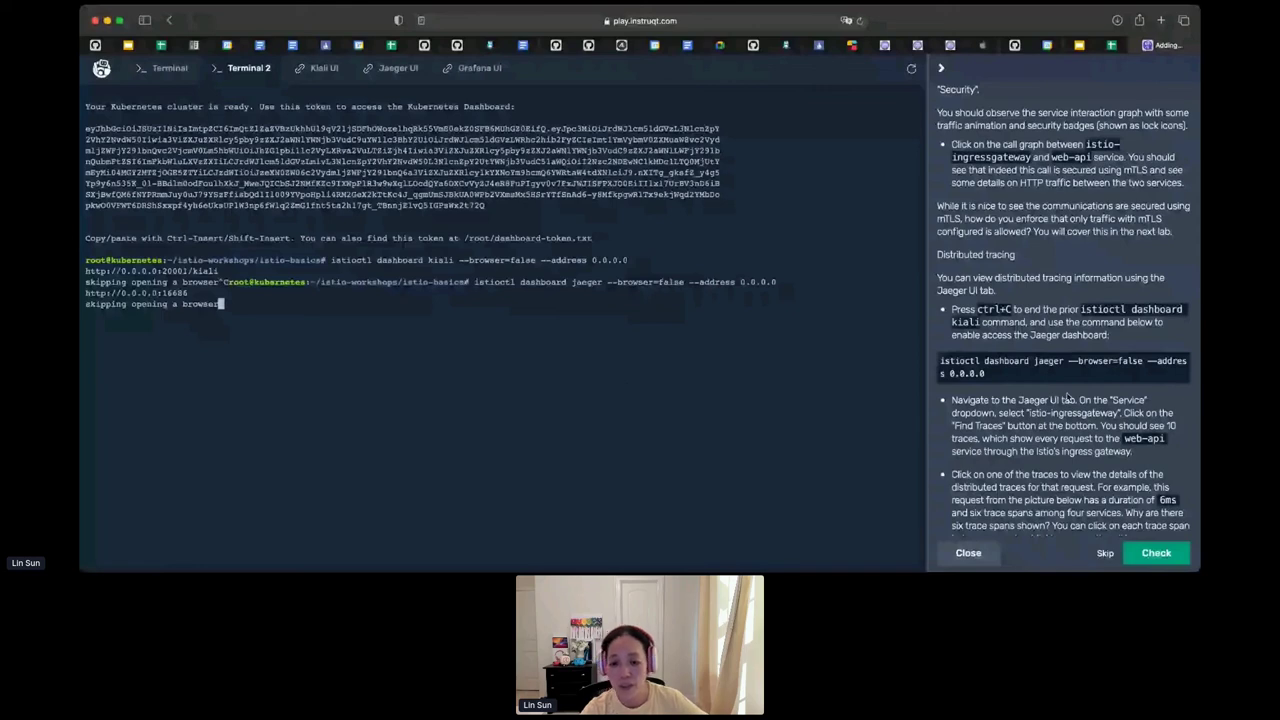
# - Find the traces of the istio-ingressgateway service in the Jaeger UI
pyautogui.scroll(-1, 1068, 397)
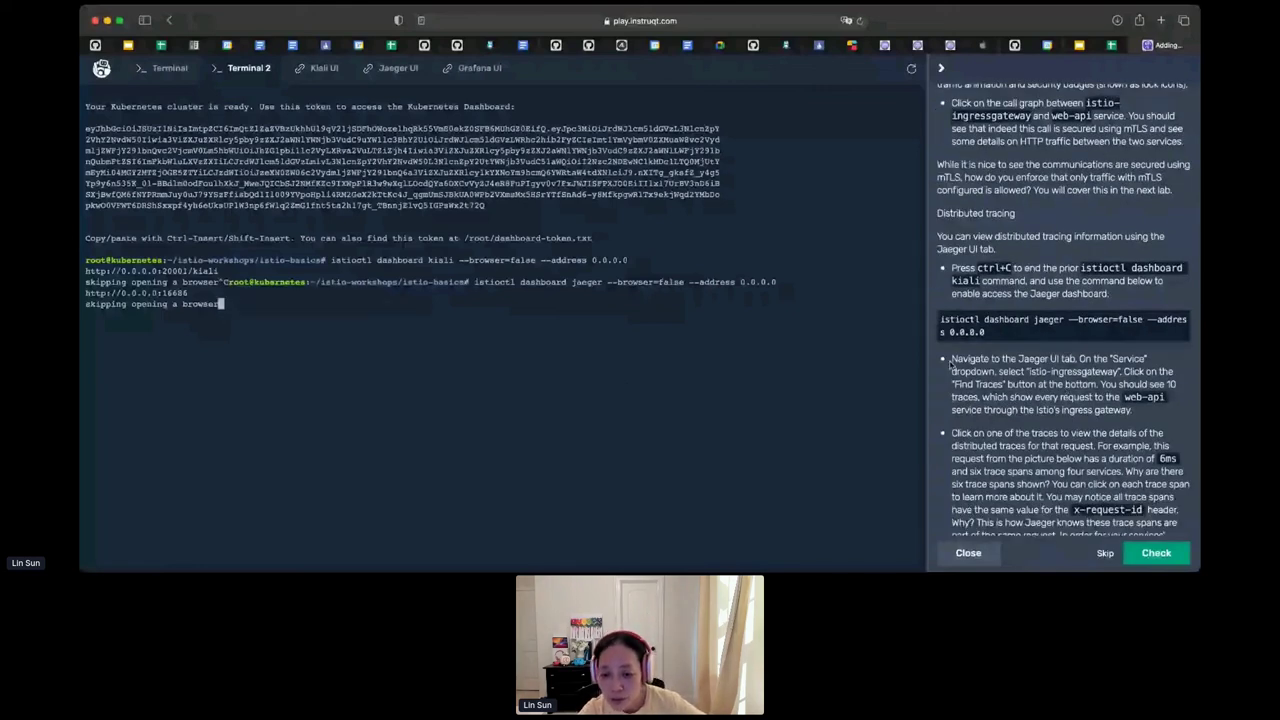
pyautogui.click(390, 69)
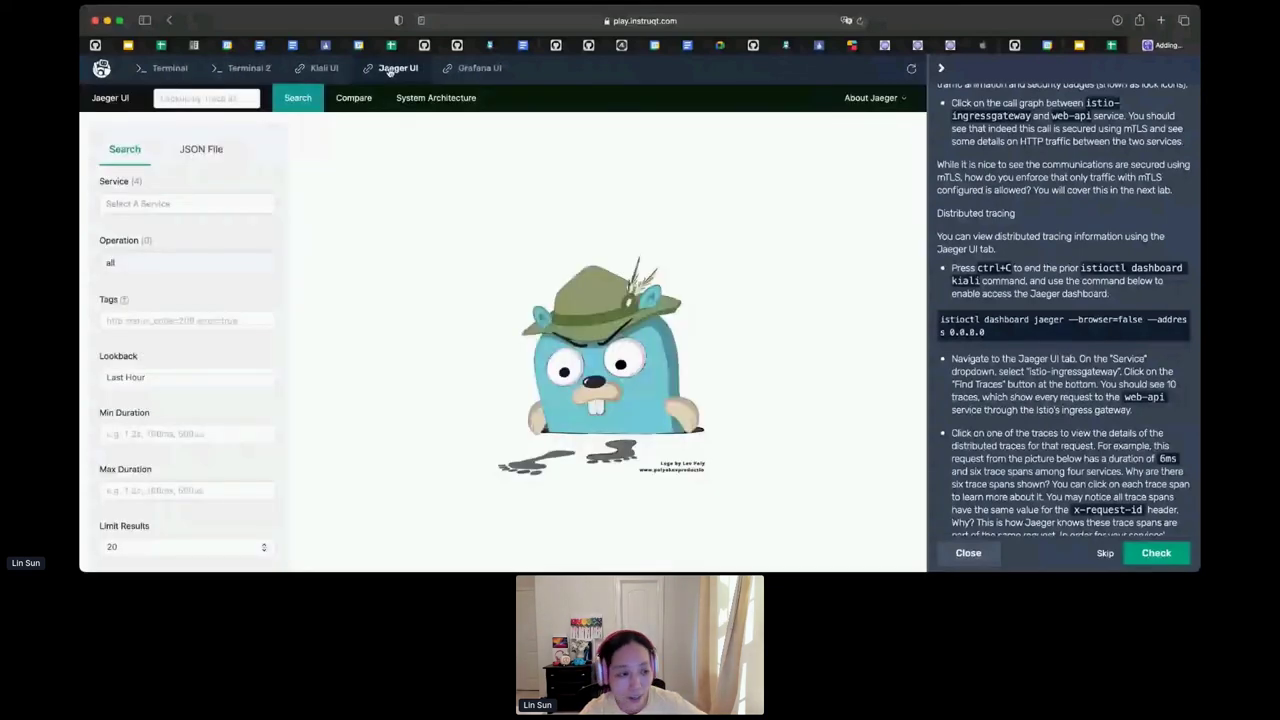
pyautogui.click(204, 201)
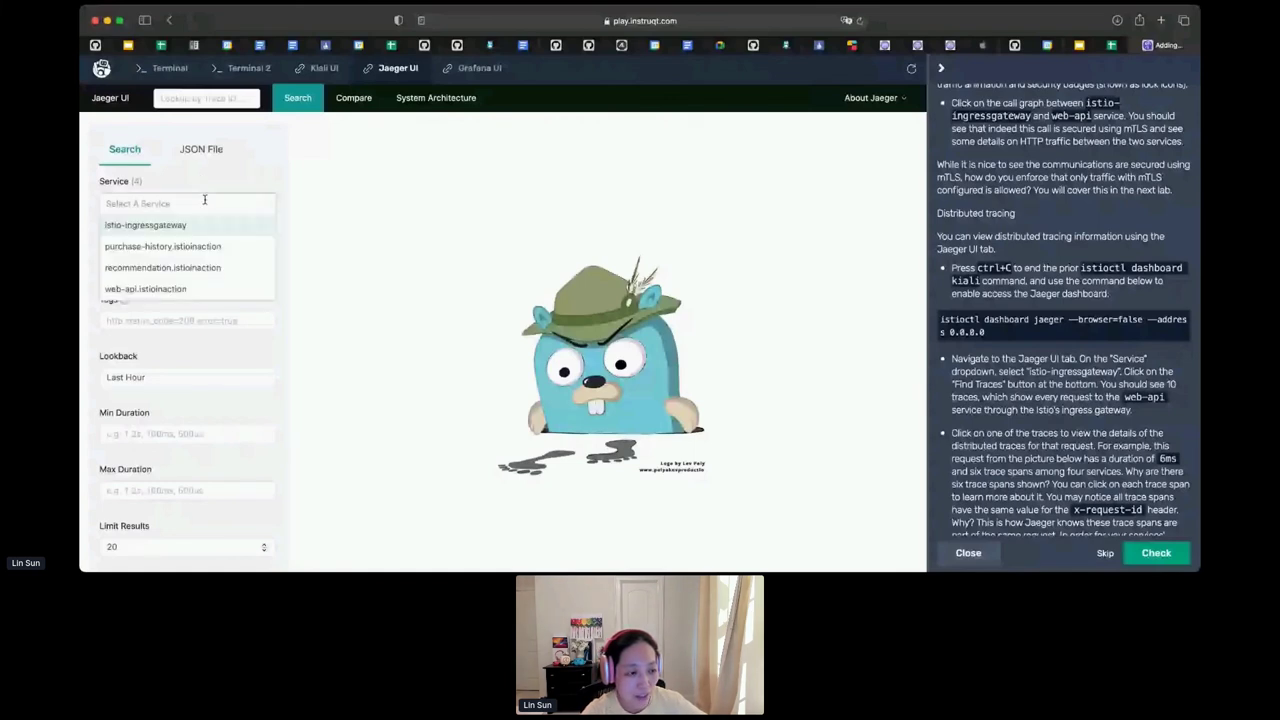
pyautogui.click(202, 225)
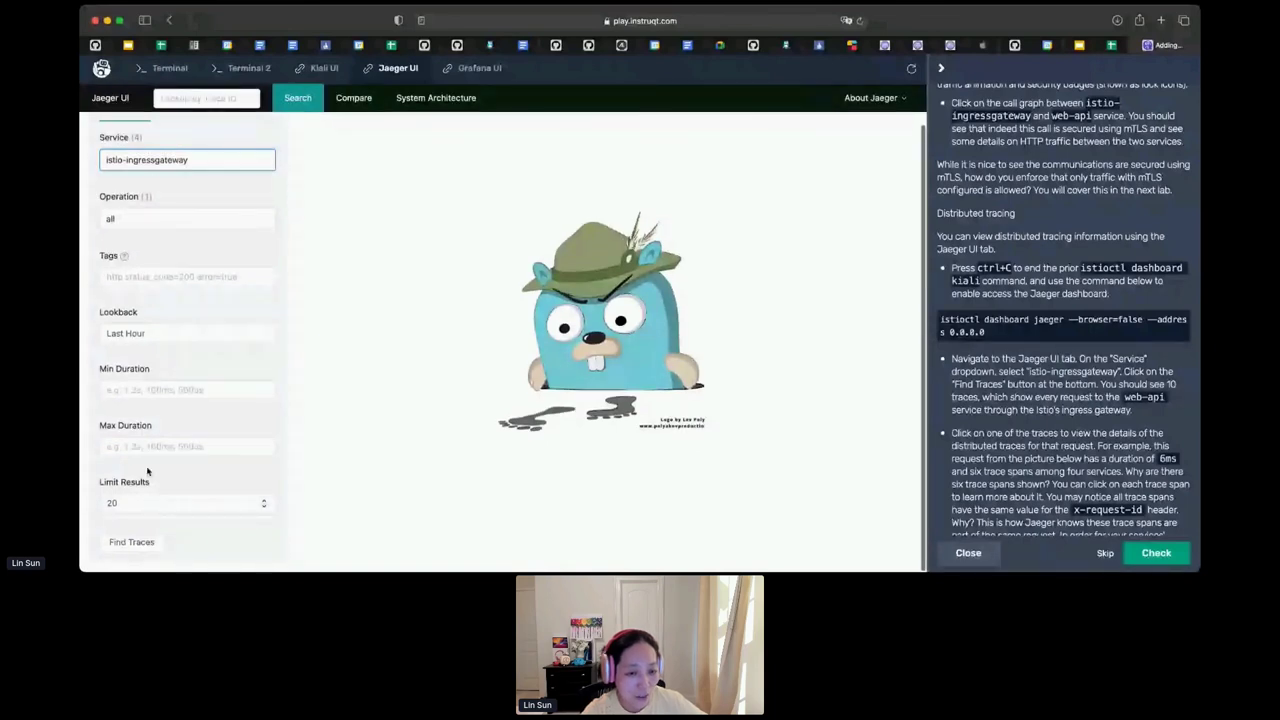
pyautogui.click(131, 542)
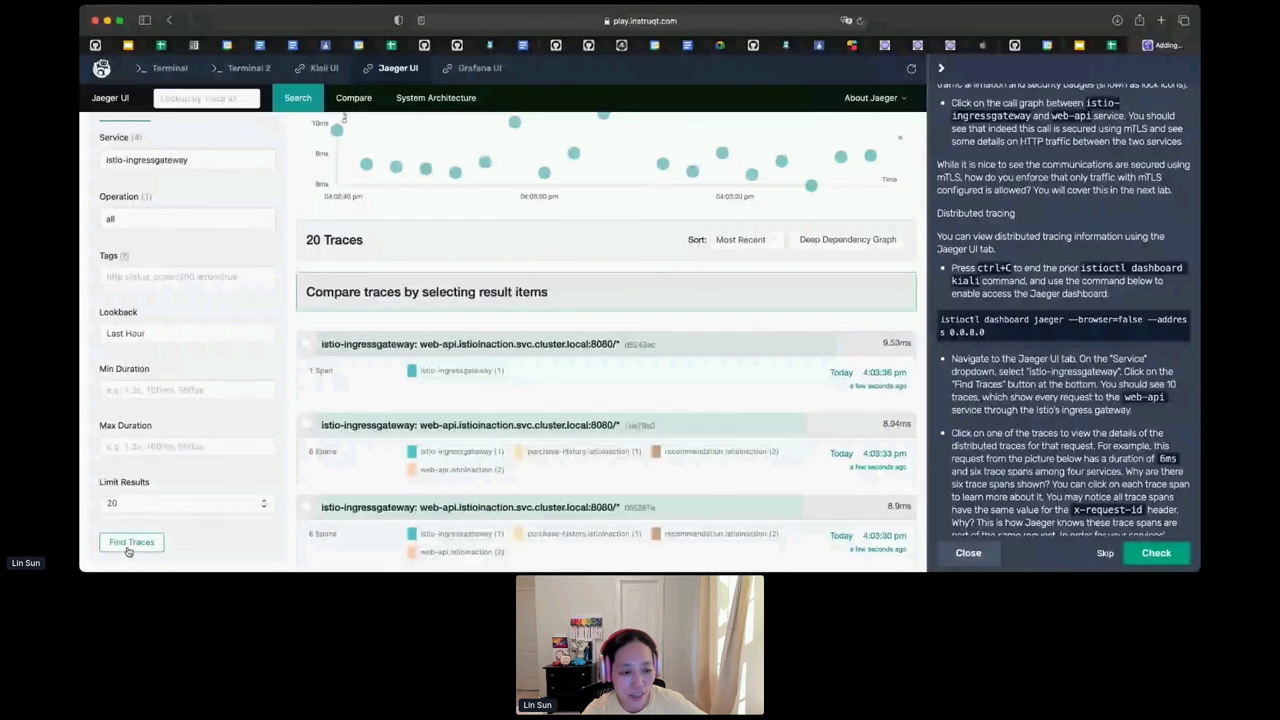
# - Open the second listed istio-ingressgateway trace, which has six spans, and inspect the details of its first recommendation.istioinaction span
pyautogui.scroll(-2, 467, 358)
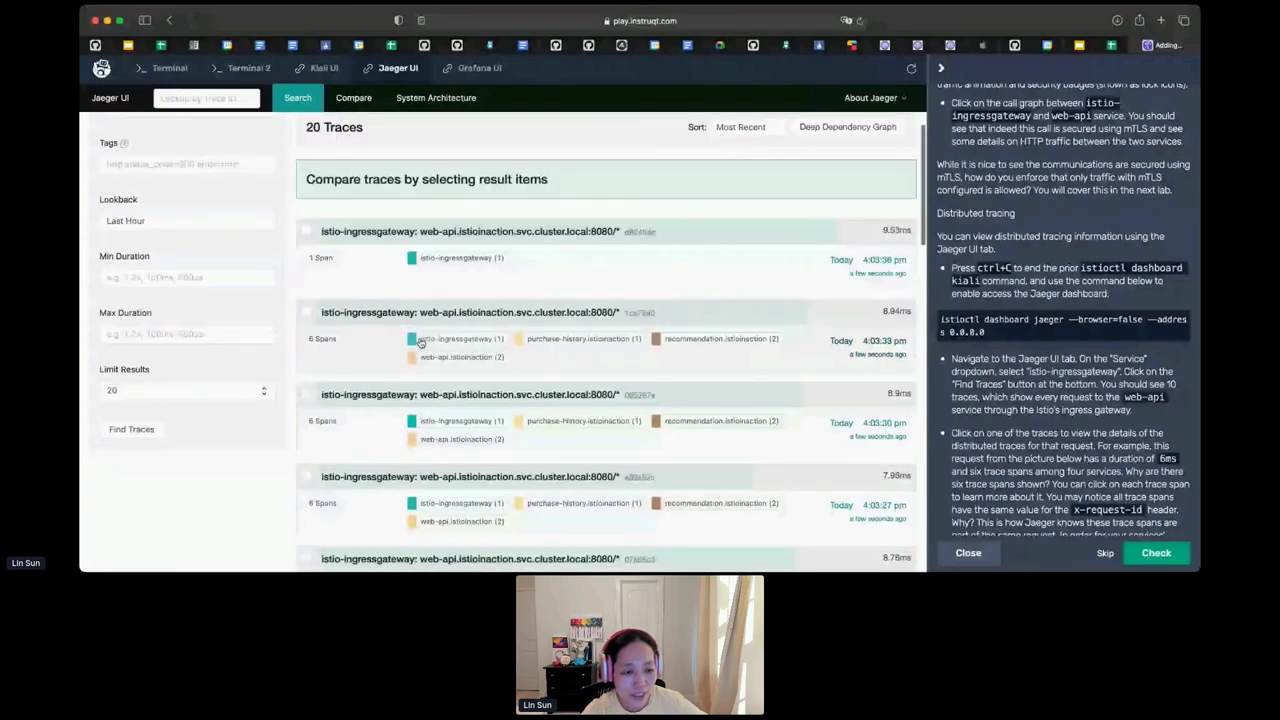
pyautogui.click(369, 314)
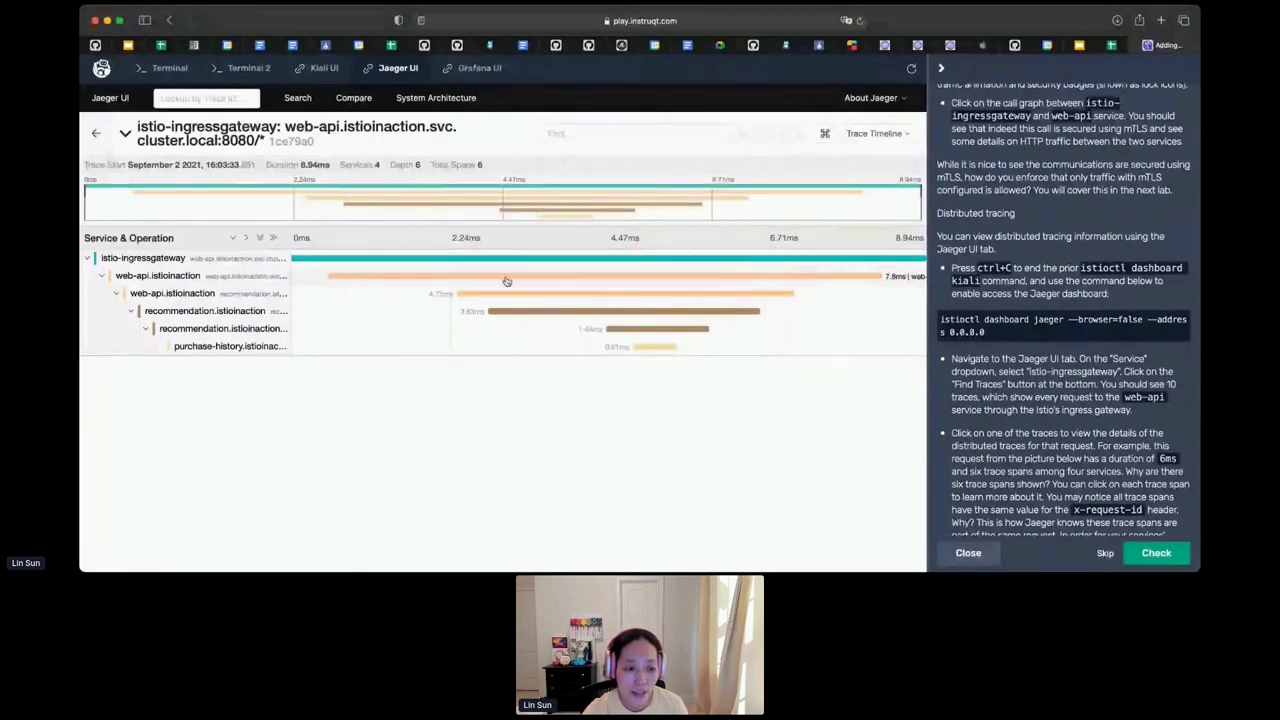
pyautogui.click(748, 322)
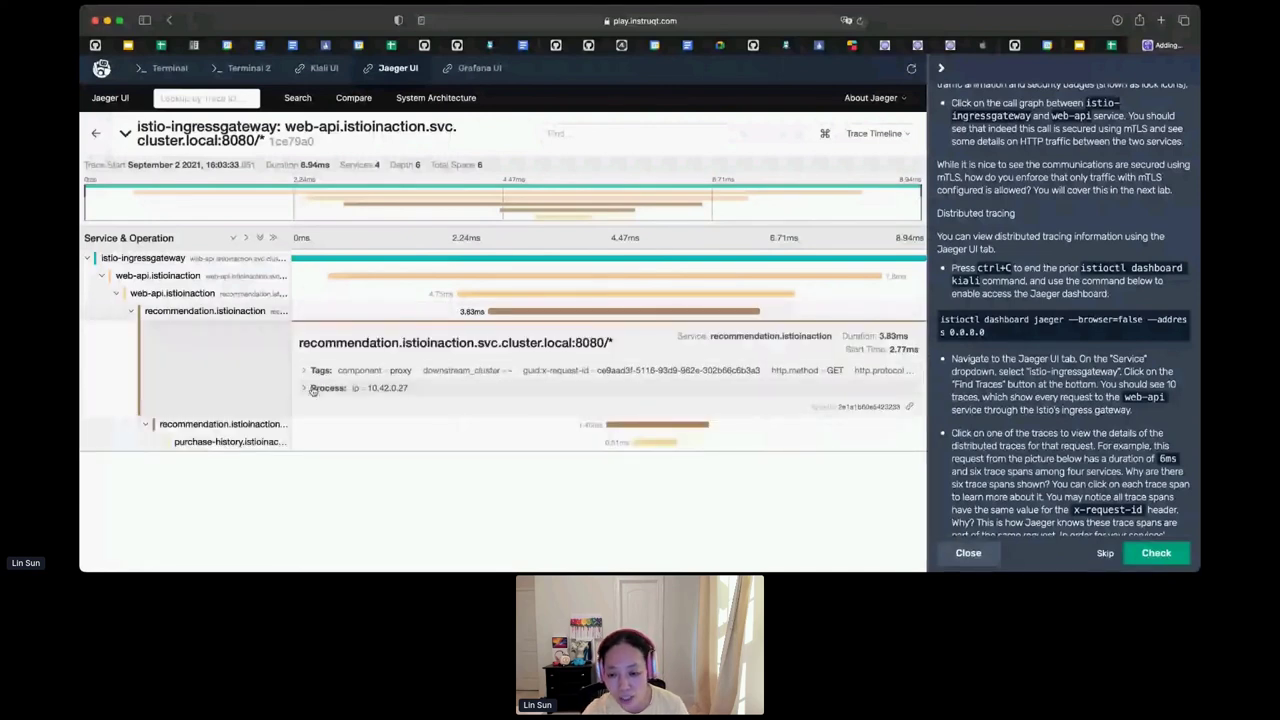
# - Stop the Jaeger dashboard command in Terminal 2 and run "istioctl dashboard grafana --browser=false --address 0.0.0.0" there
pyautogui.scroll(-5, 1091, 421)
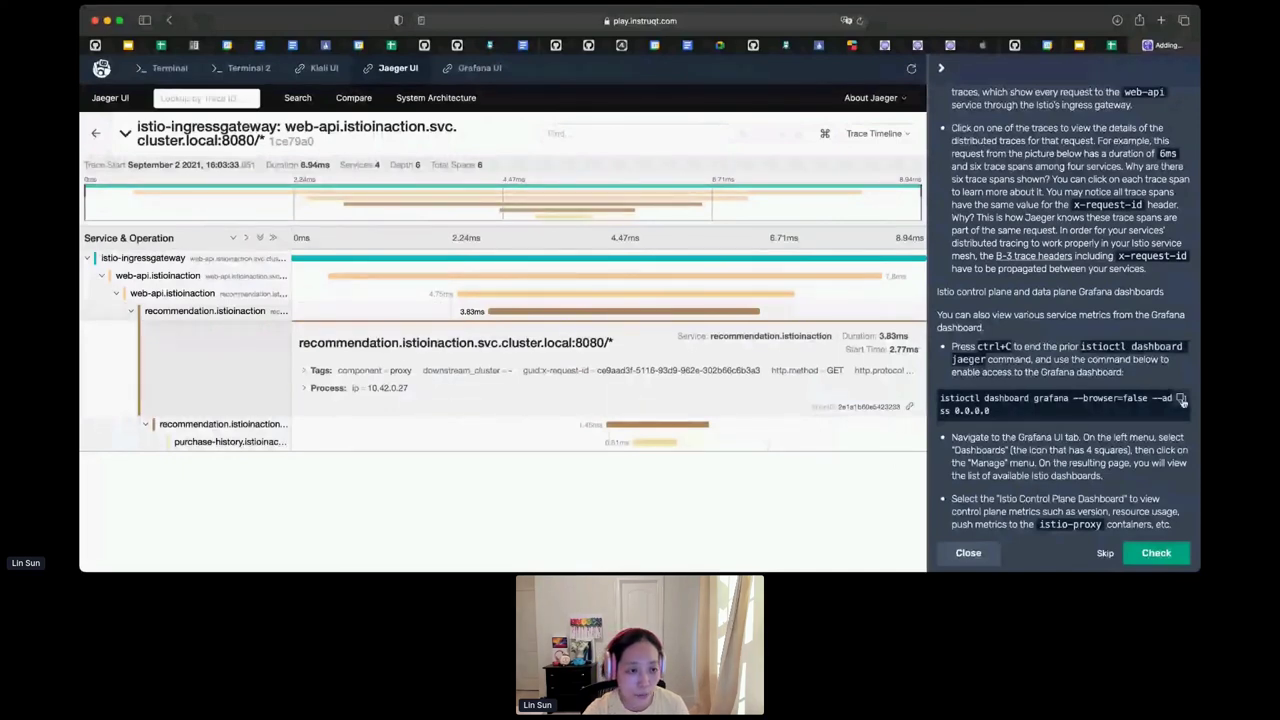
pyautogui.click(1181, 399)
pyautogui.click(249, 70)
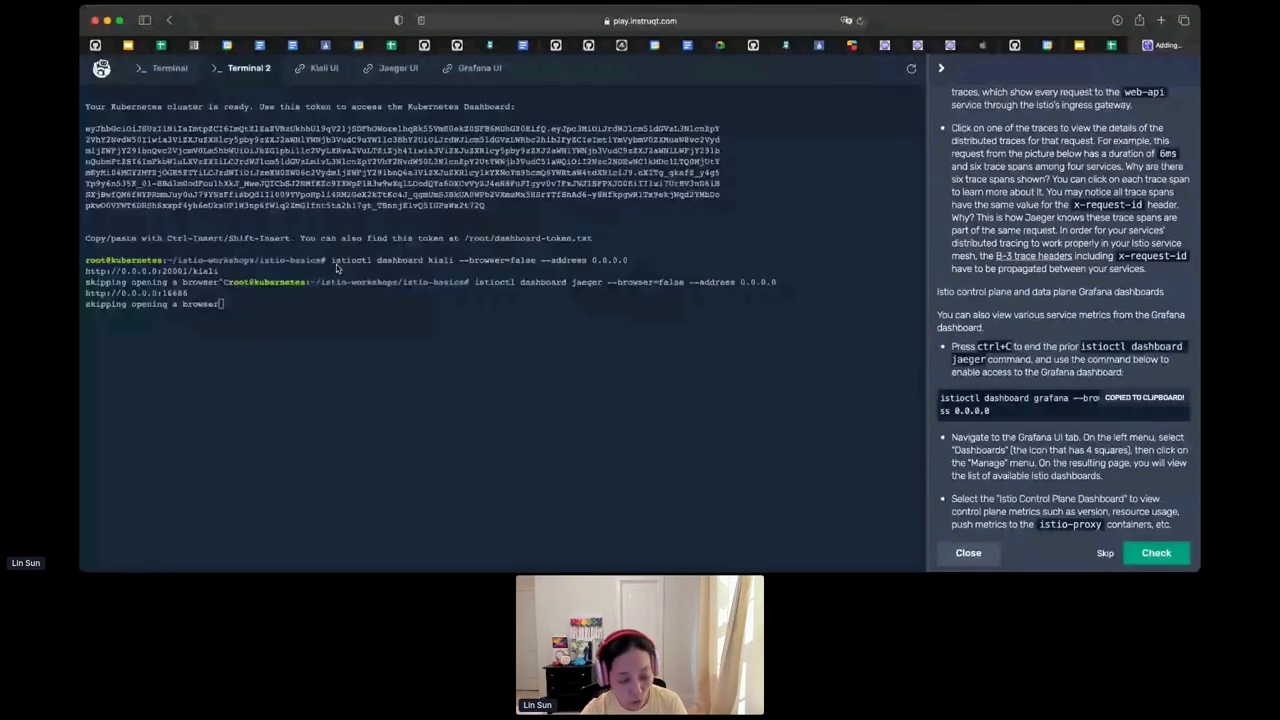
pyautogui.hotkey('ctrl', 'c')
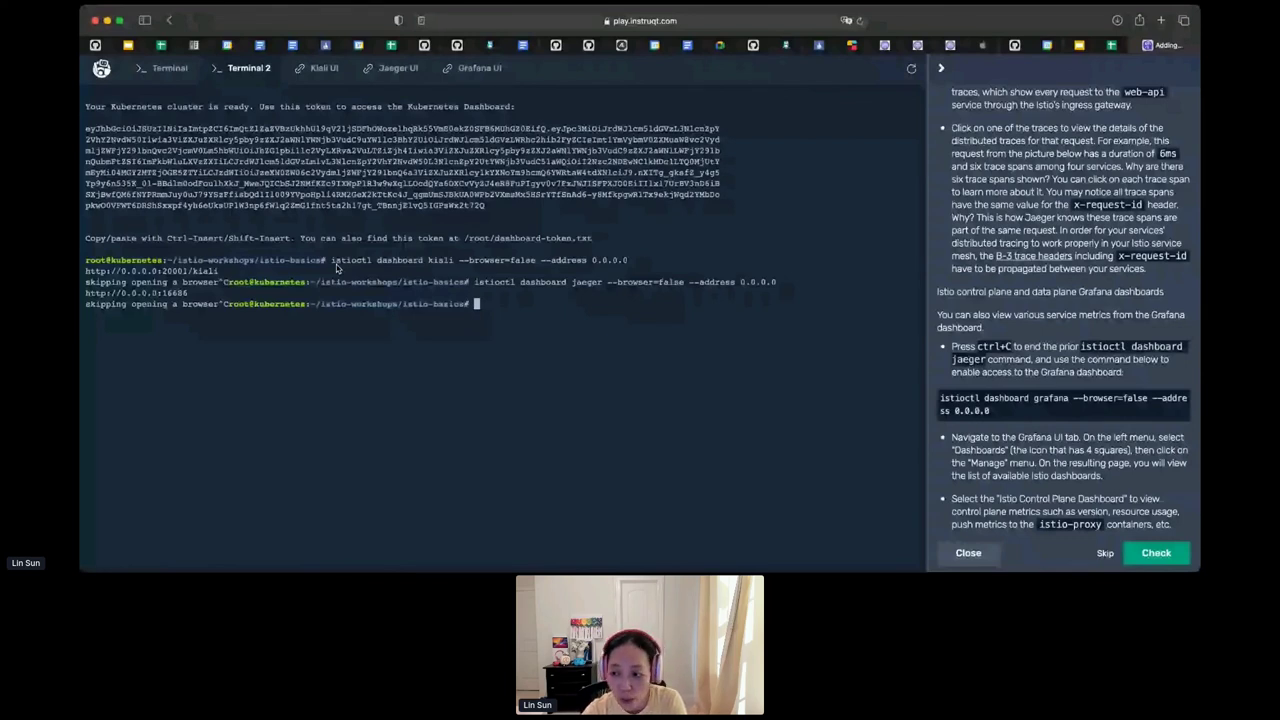
pyautogui.press('super+v')
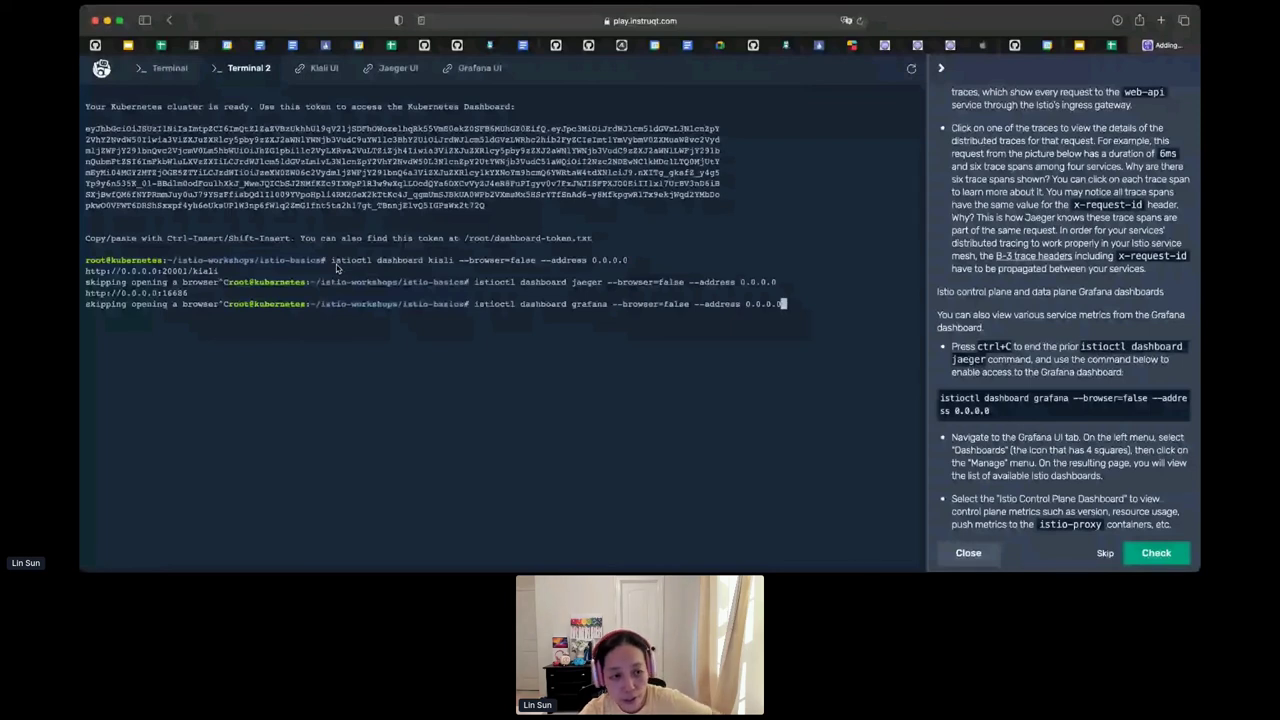
pyautogui.press('Return')
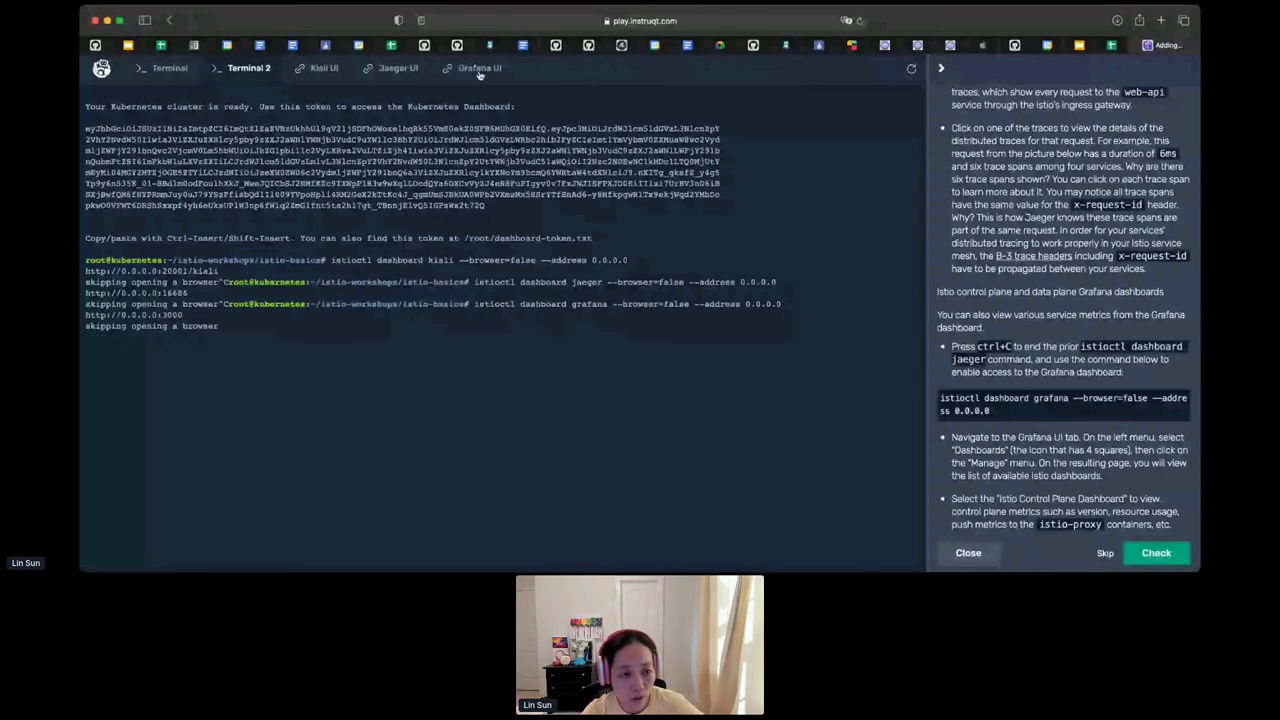
# - Open the Grafana UI and list the dashboards in the istio folder on the dashboard management page
pyautogui.click(479, 70)
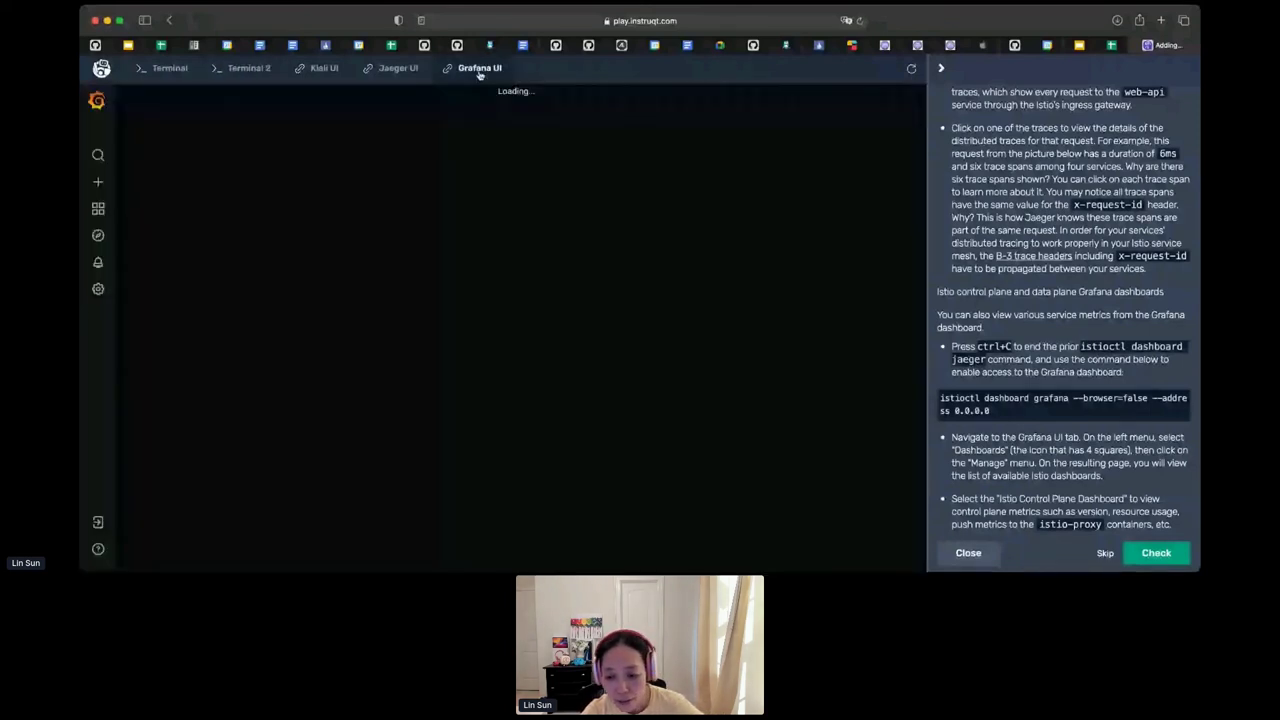
pyautogui.scroll(-3, 1027, 399)
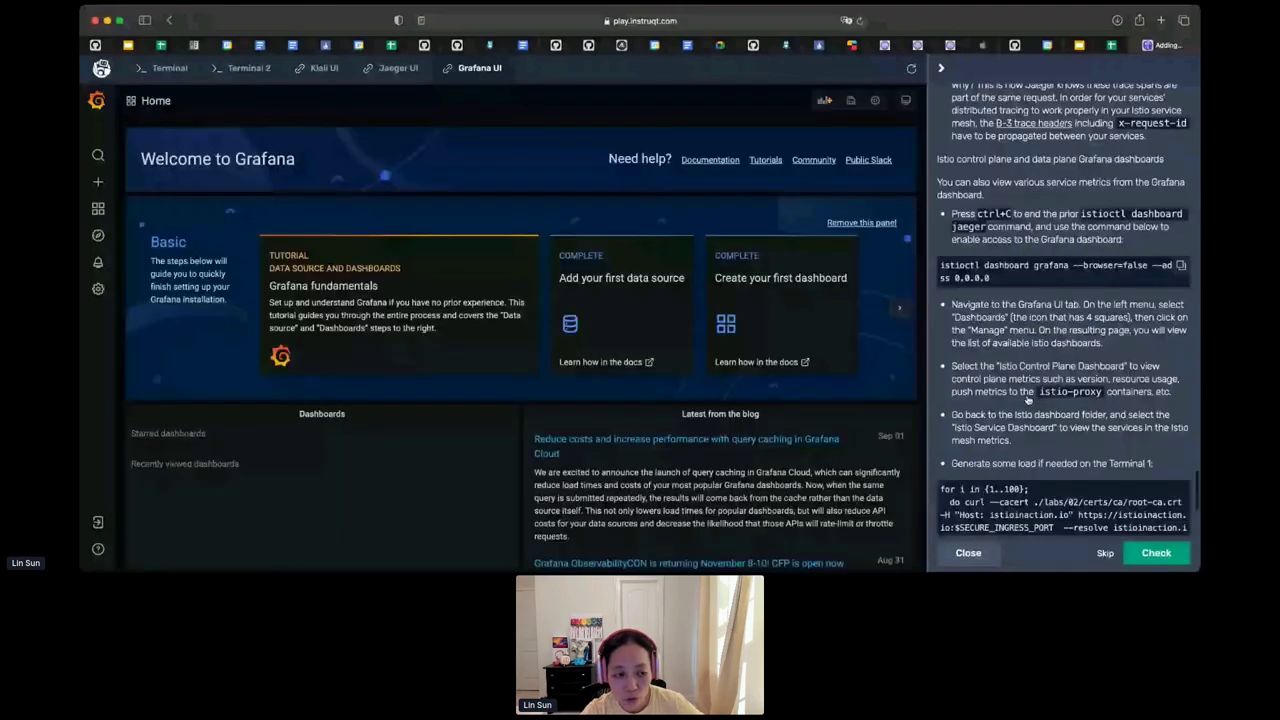
pyautogui.scroll(-1, 1027, 399)
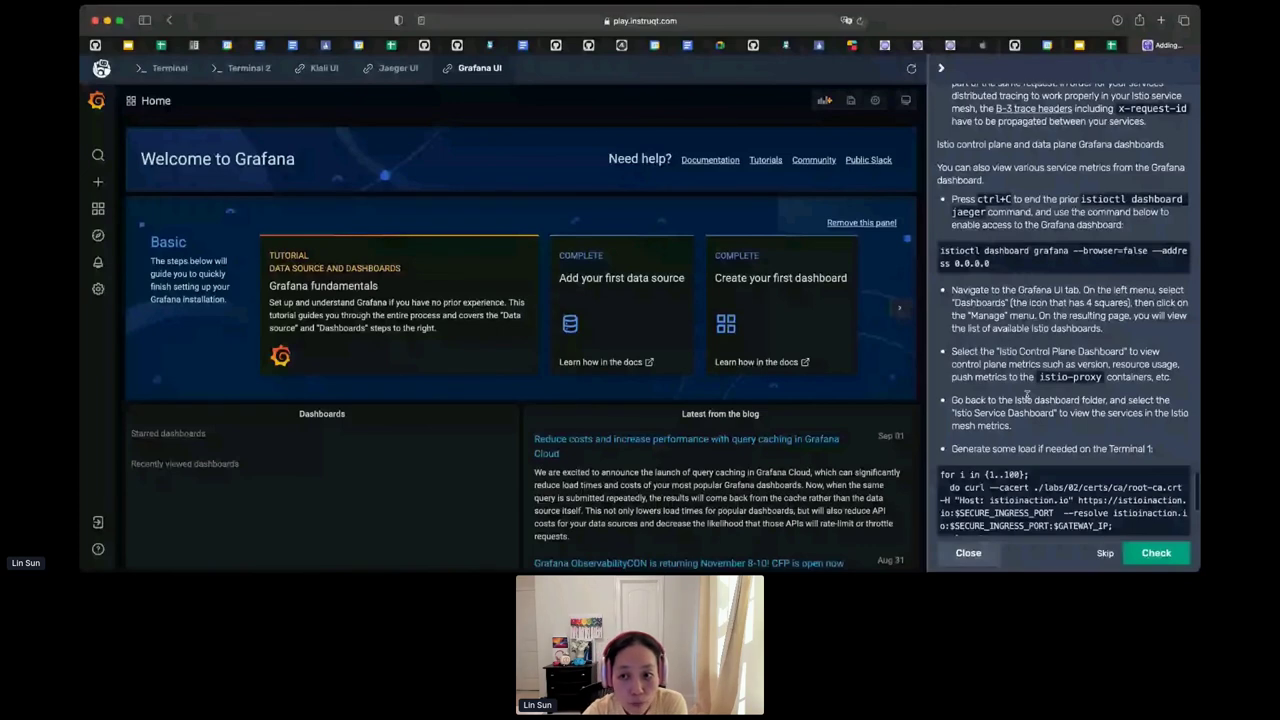
pyautogui.click(868, 160)
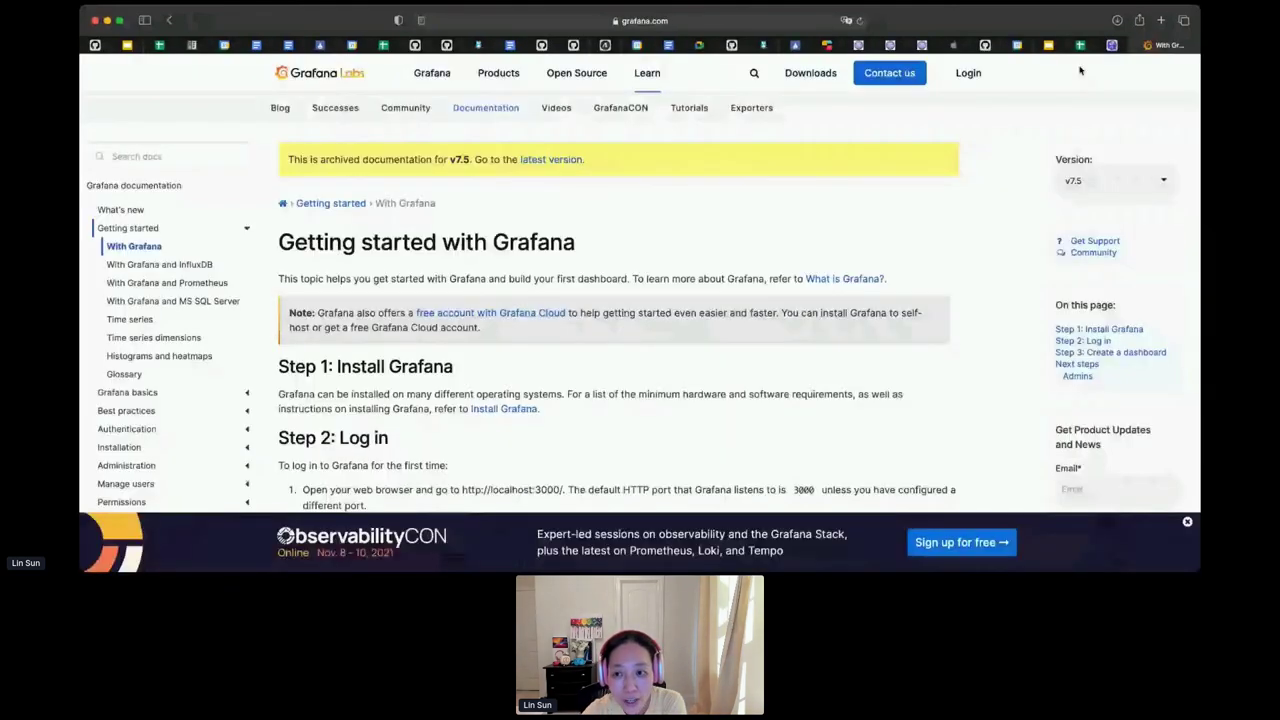
pyautogui.hotkey('ctrl', 'shift', 'Tab')
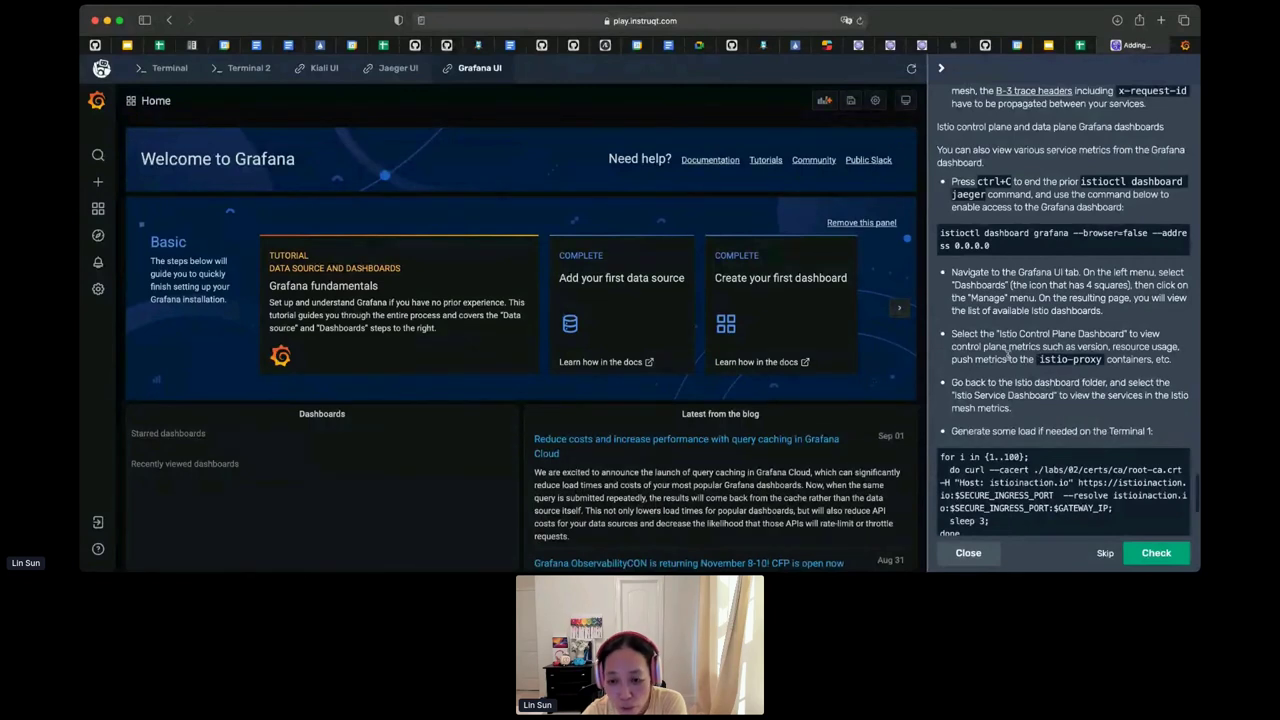
pyautogui.scroll(-2, 1009, 355)
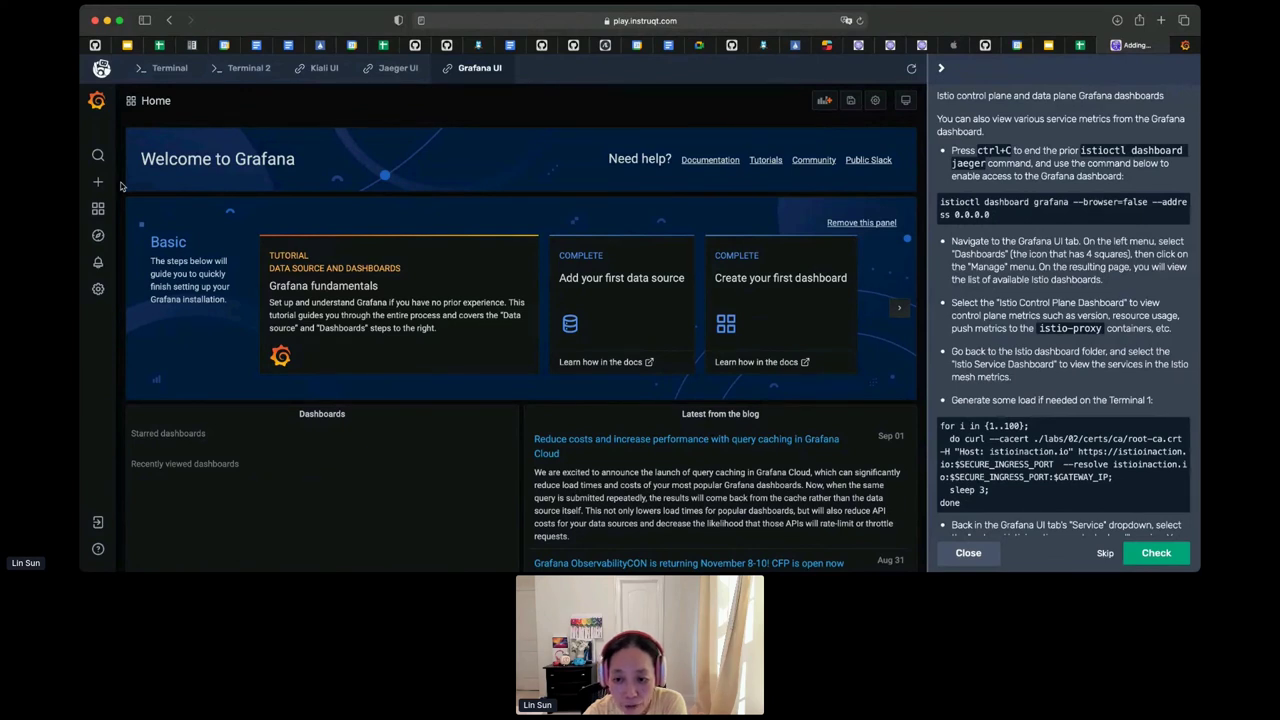
pyautogui.moveTo(98, 208)
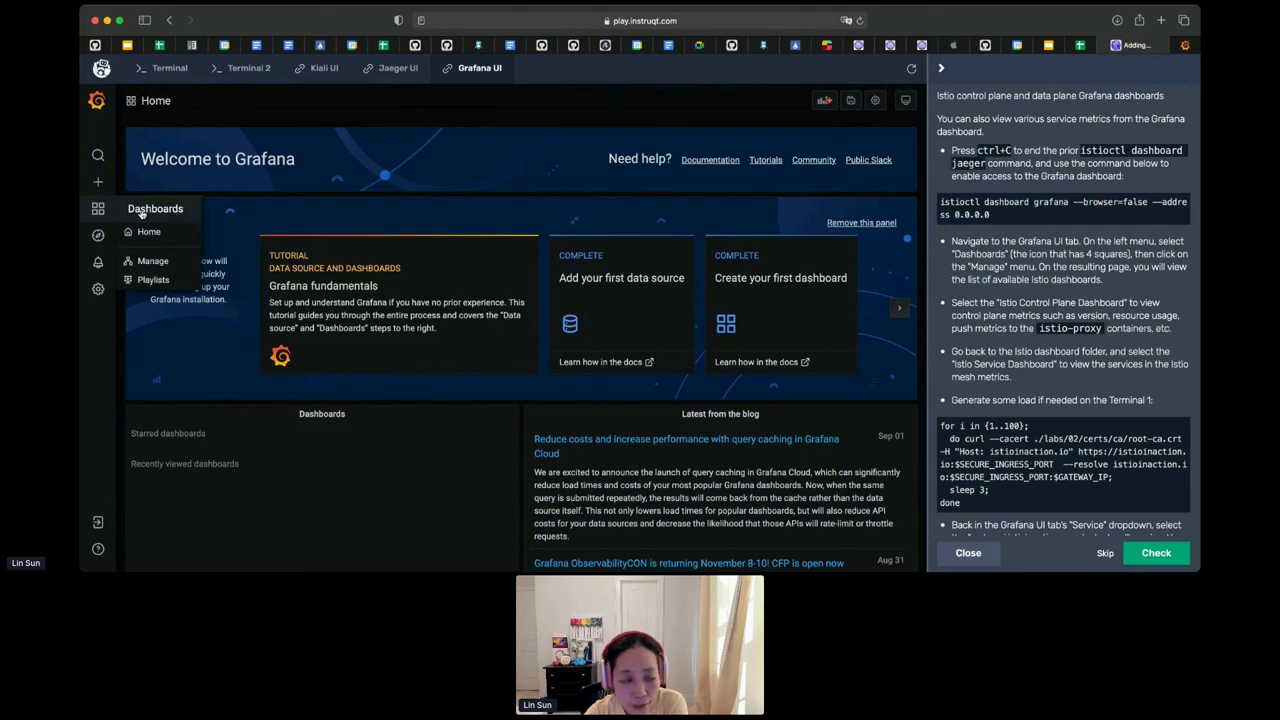
pyautogui.click(153, 261)
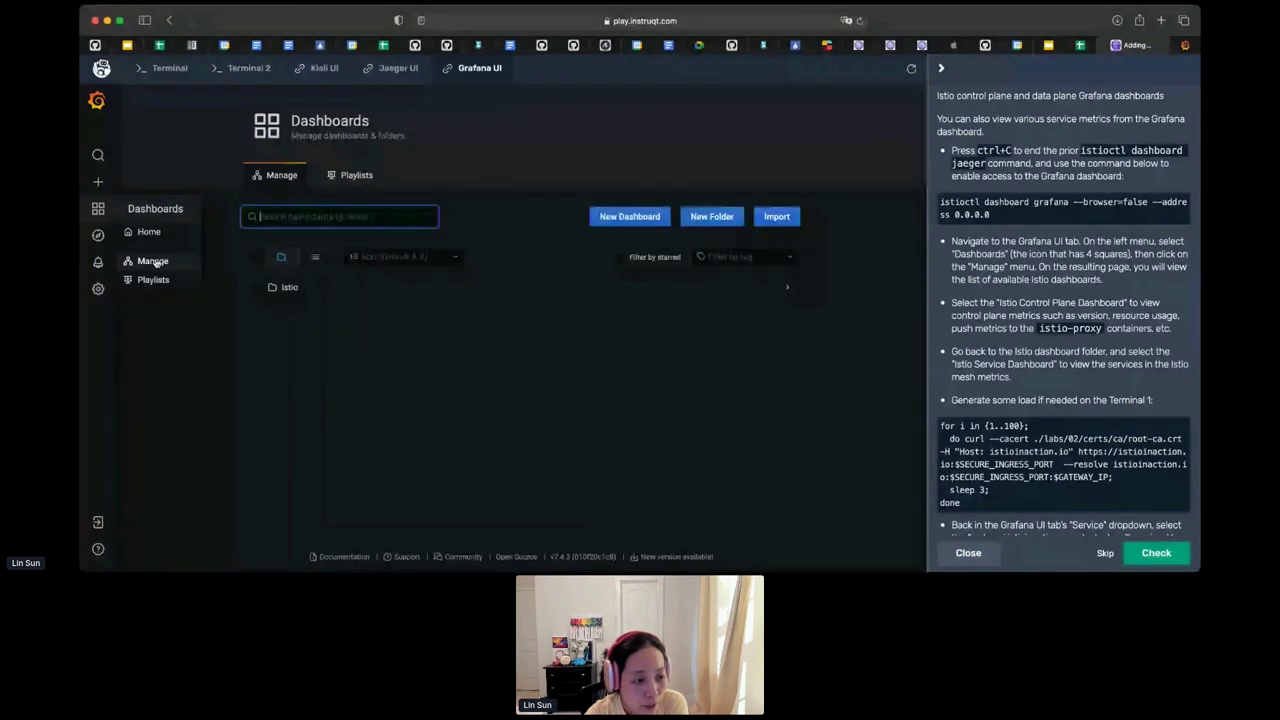
pyautogui.click(290, 287)
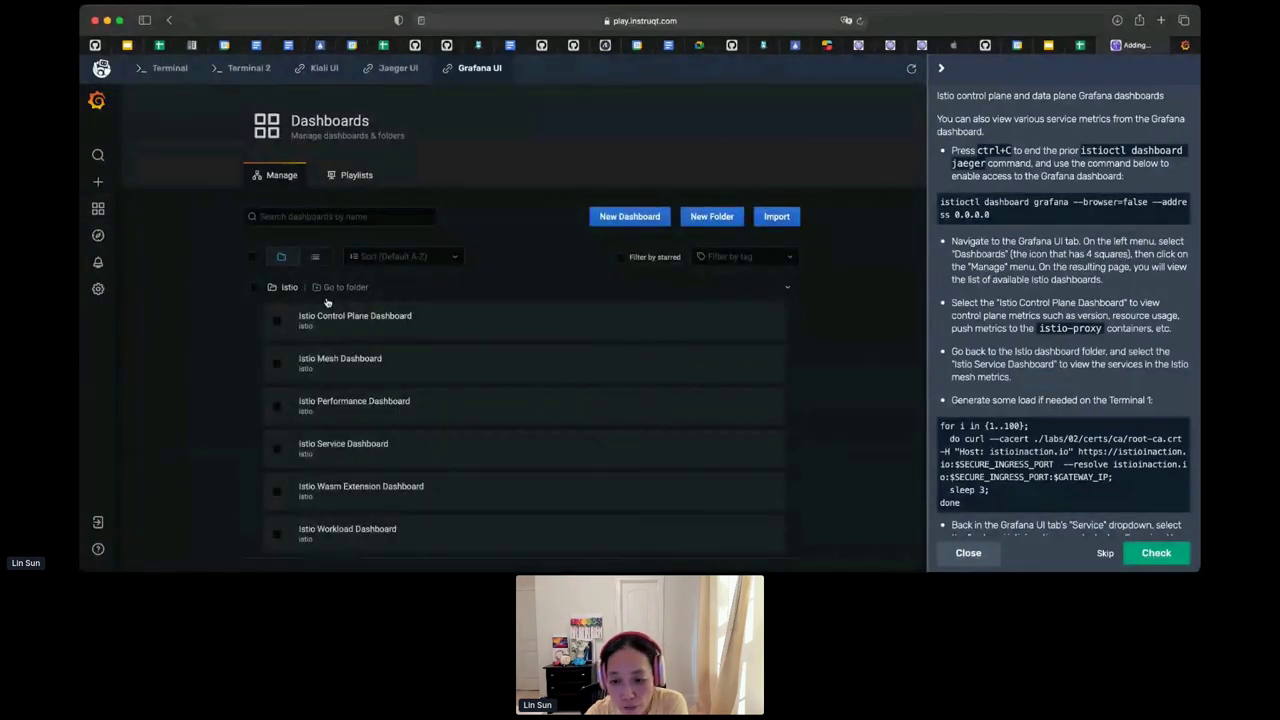
# - Open the Istio Service Dashboard and review the General metrics of the purchase-history service
pyautogui.click(326, 302)
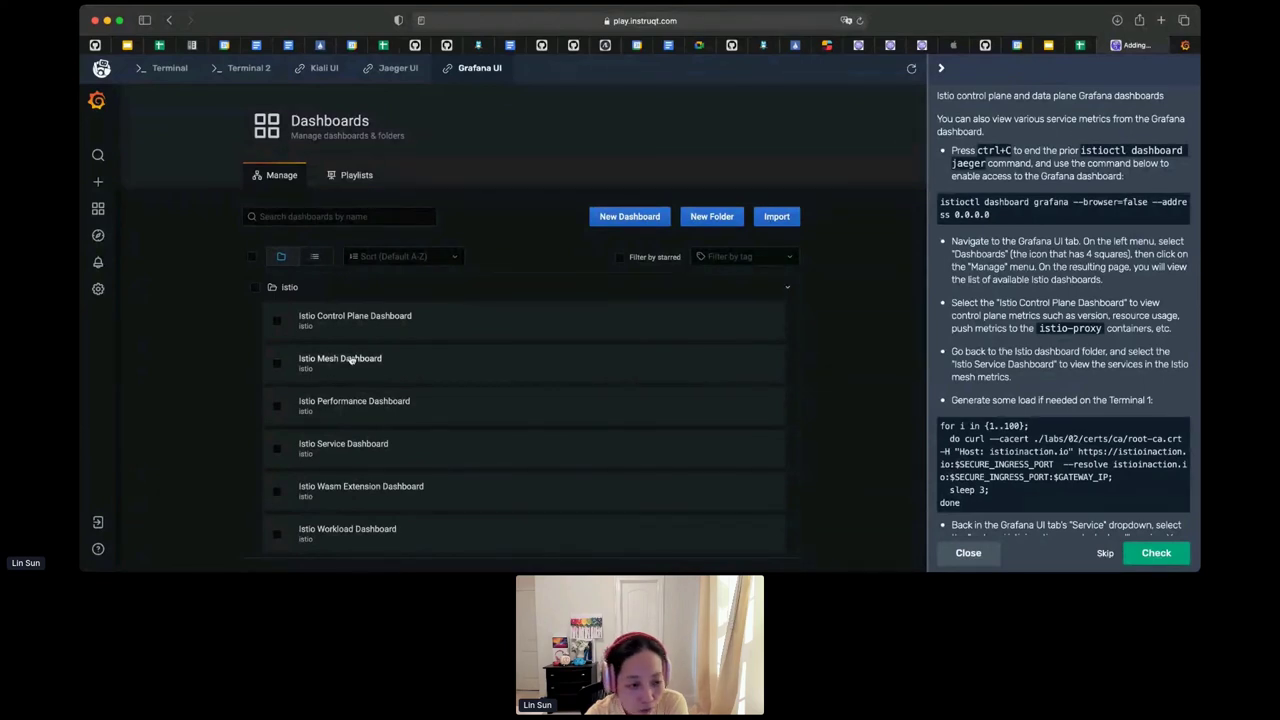
pyautogui.click(352, 447)
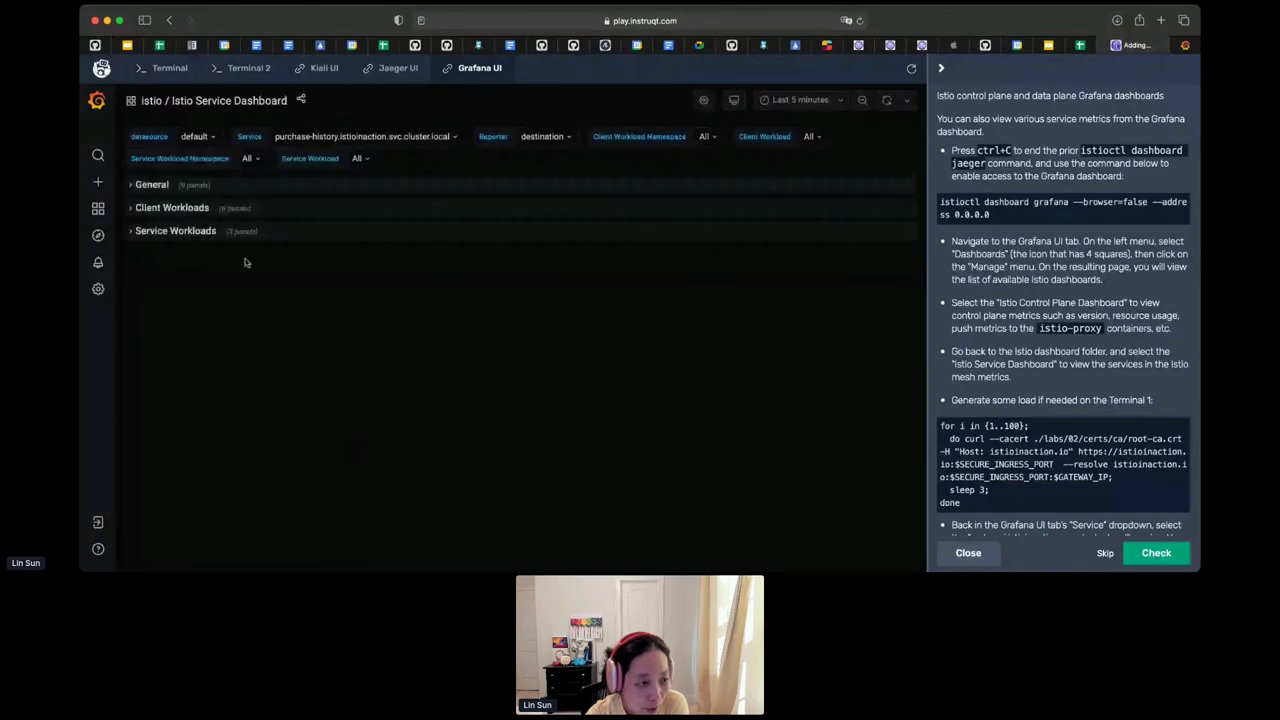
pyautogui.click(148, 187)
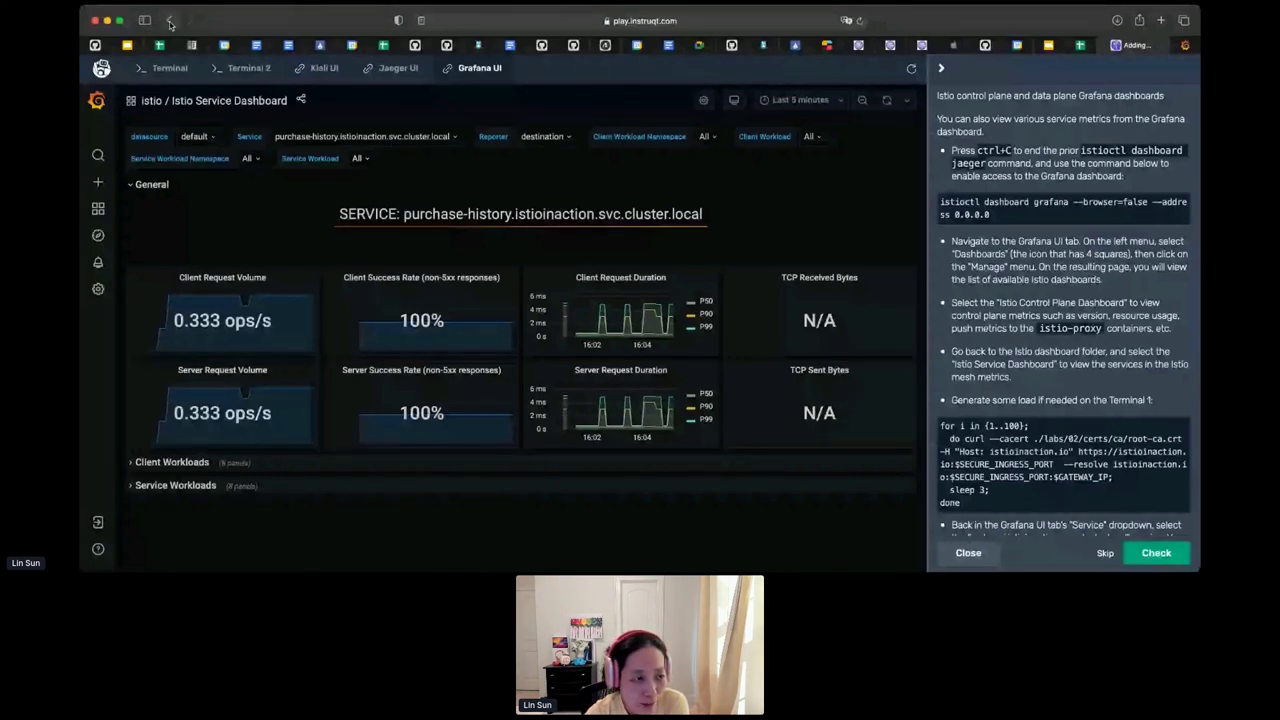
# - Return to the istio dashboards and open the Istio Performance Dashboard to review its vCPU, memory and data rate charts
pyautogui.click(97, 208)
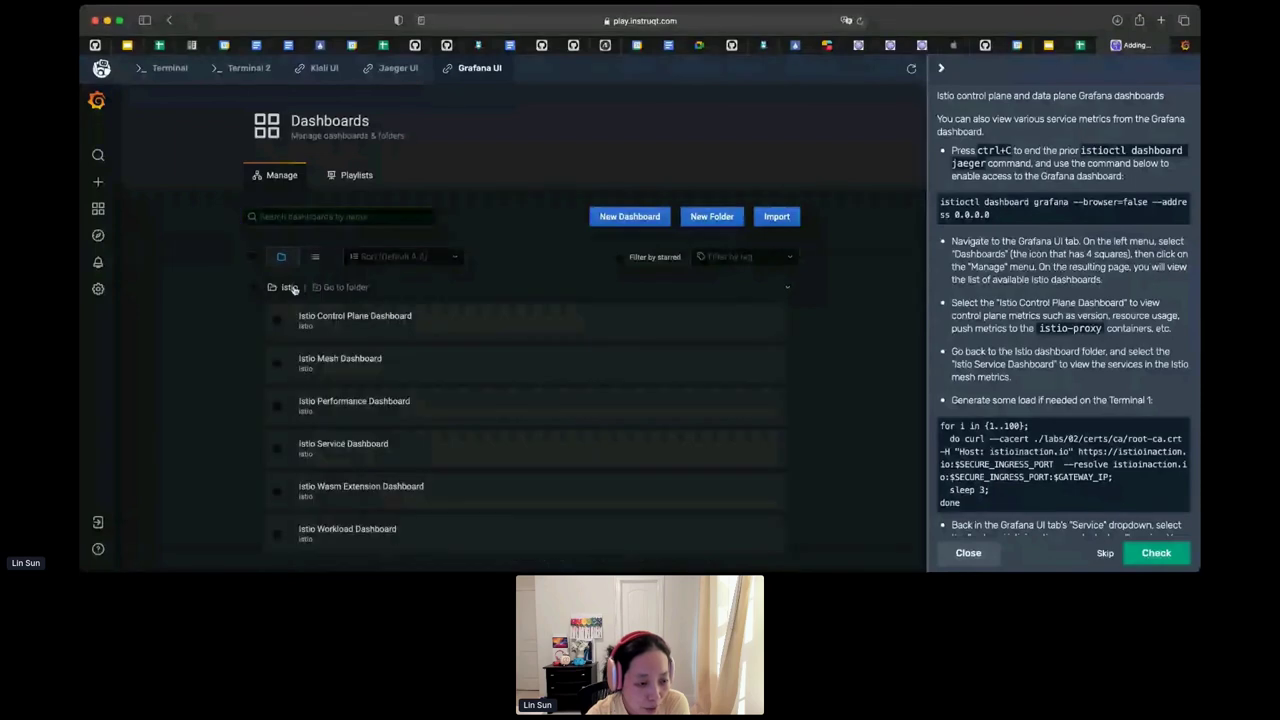
pyautogui.click(371, 402)
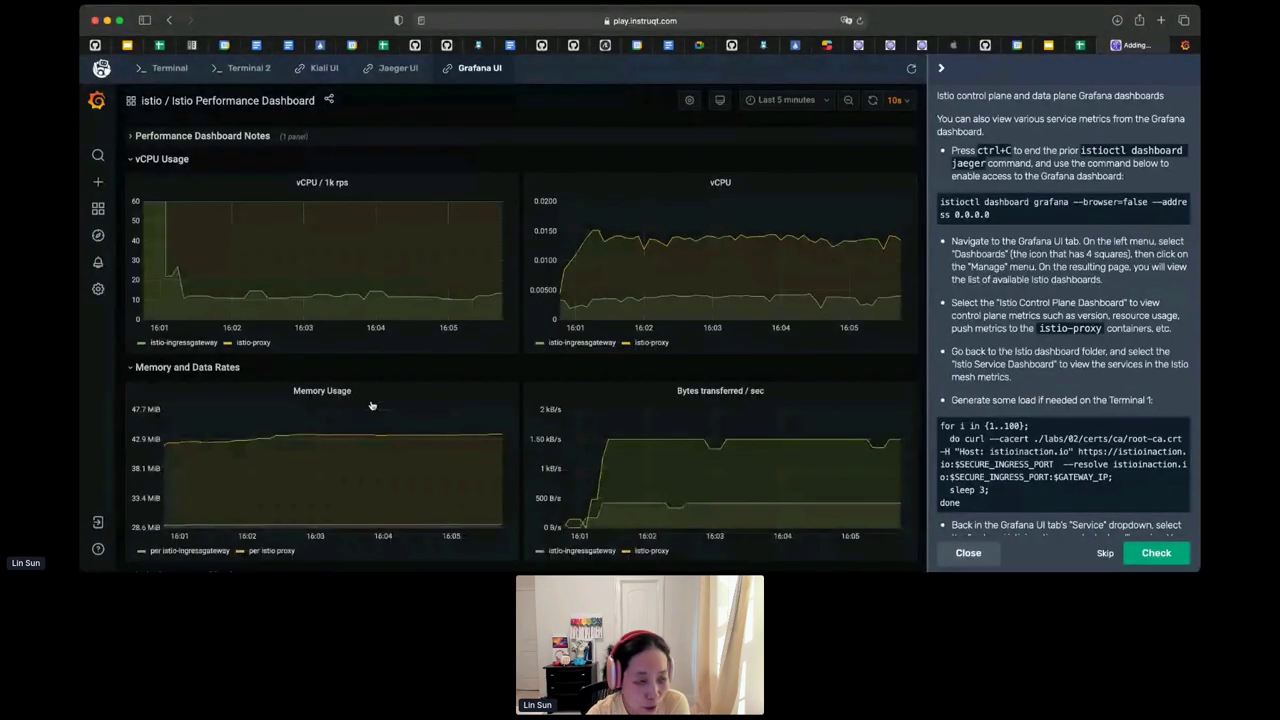
pyautogui.scroll(-1, 310, 280)
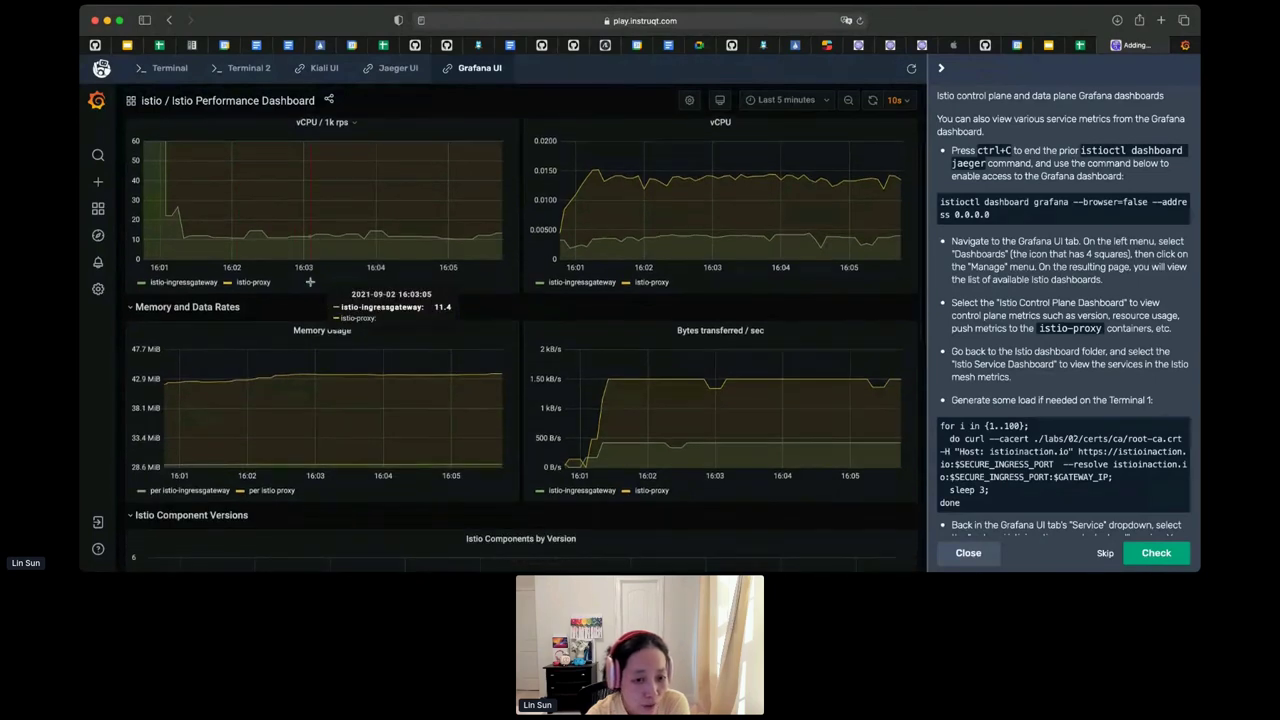
# - Examine the Istio component version, proxy resource usage and istiod resource usage charts of the Istio Performance Dashboard
pyautogui.scroll(1, 310, 282)
pyautogui.scroll(-3, 310, 282)
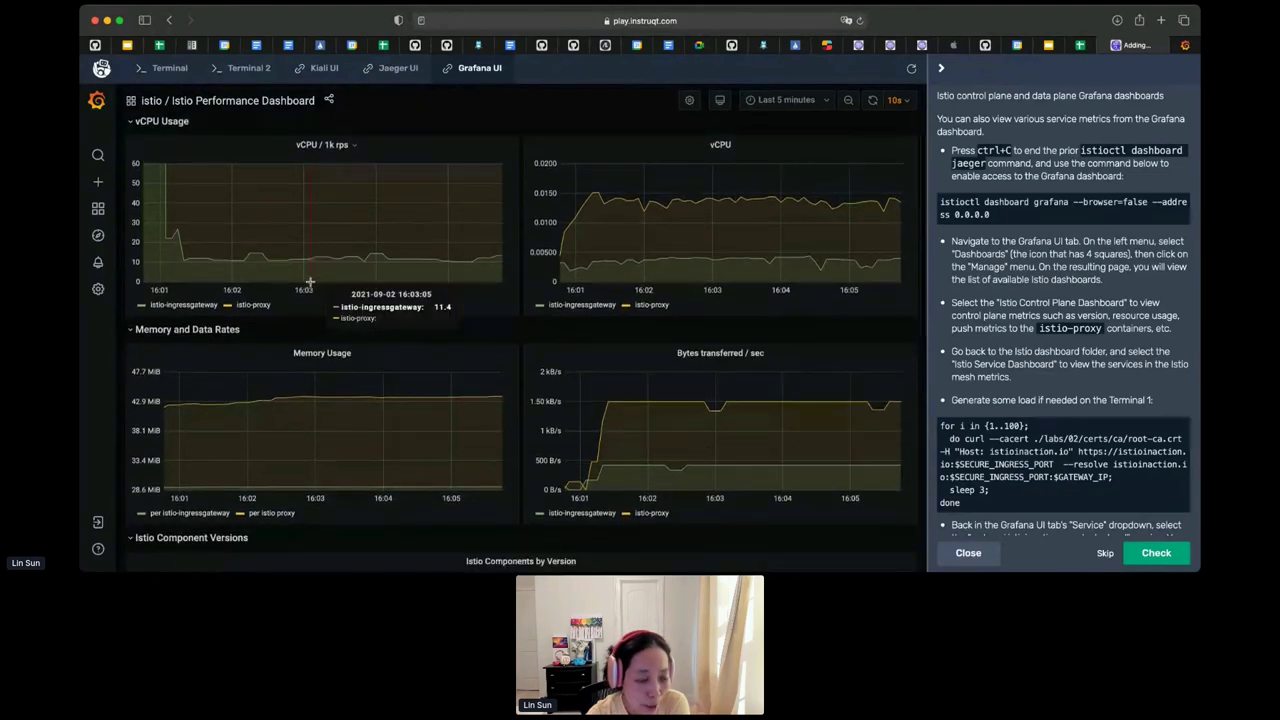
pyautogui.scroll(1, 310, 282)
pyautogui.scroll(-5, 310, 282)
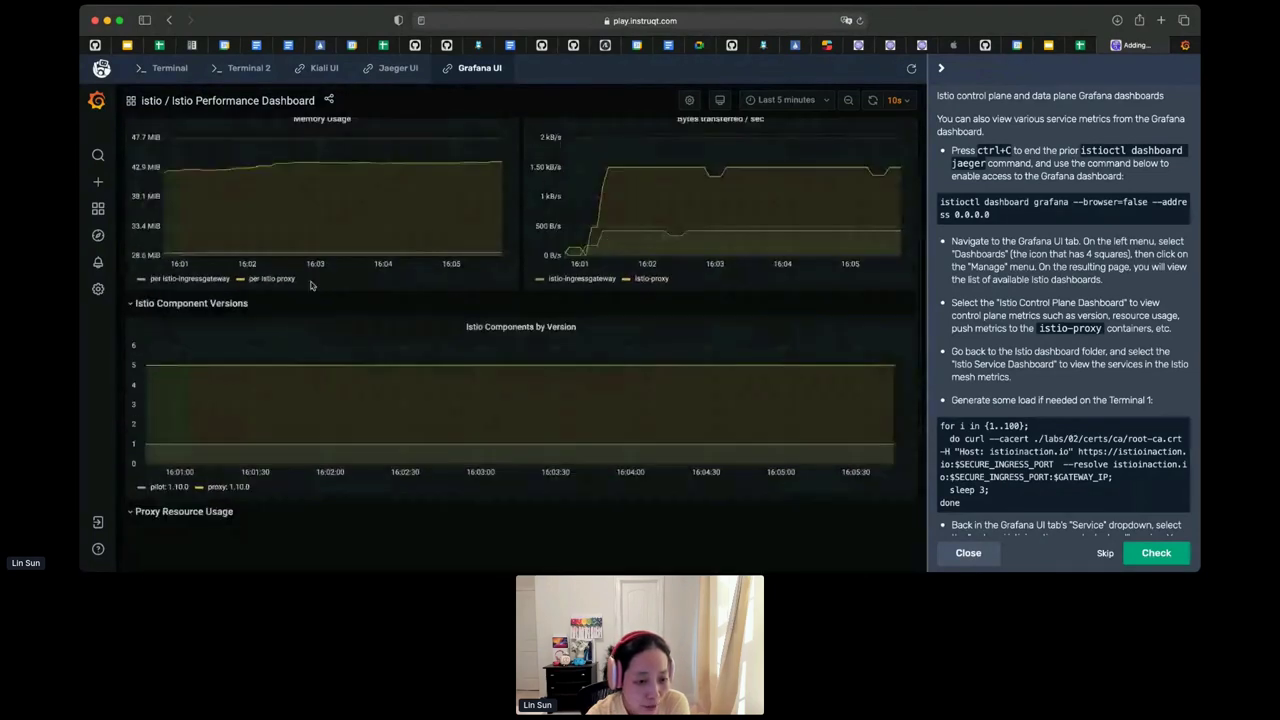
pyautogui.scroll(-1, 310, 282)
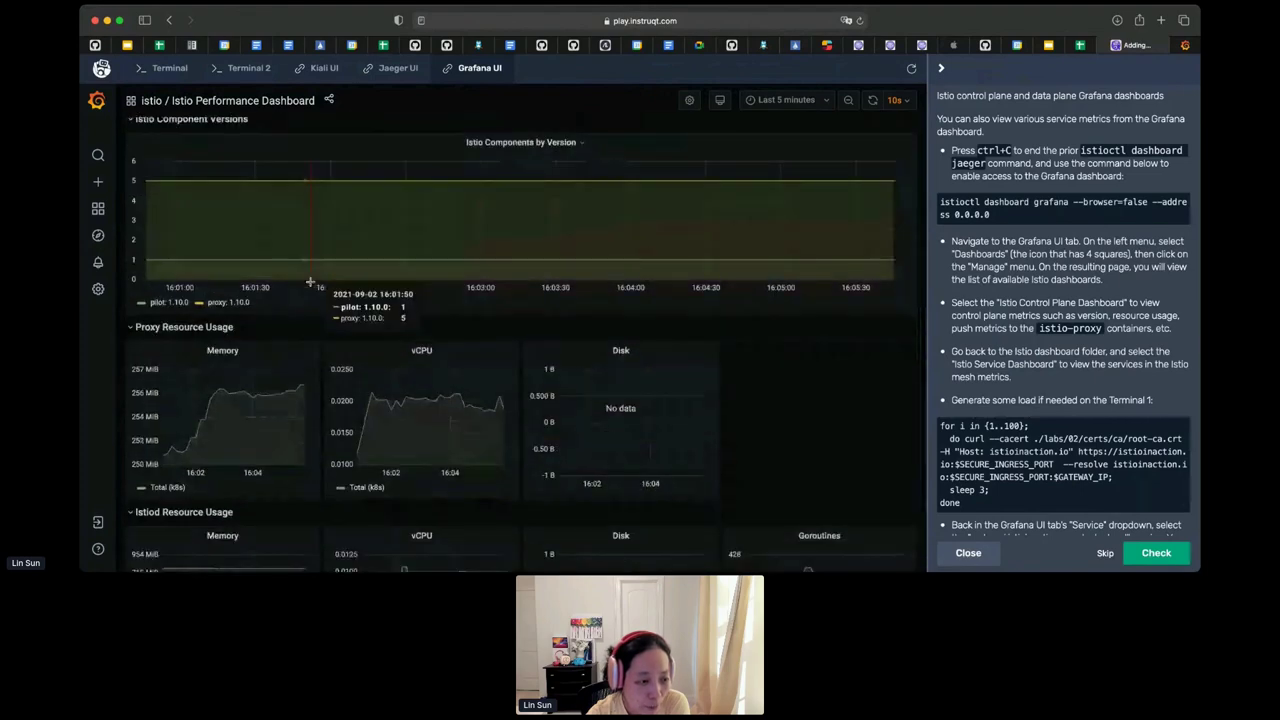
pyautogui.scroll(-1, 308, 294)
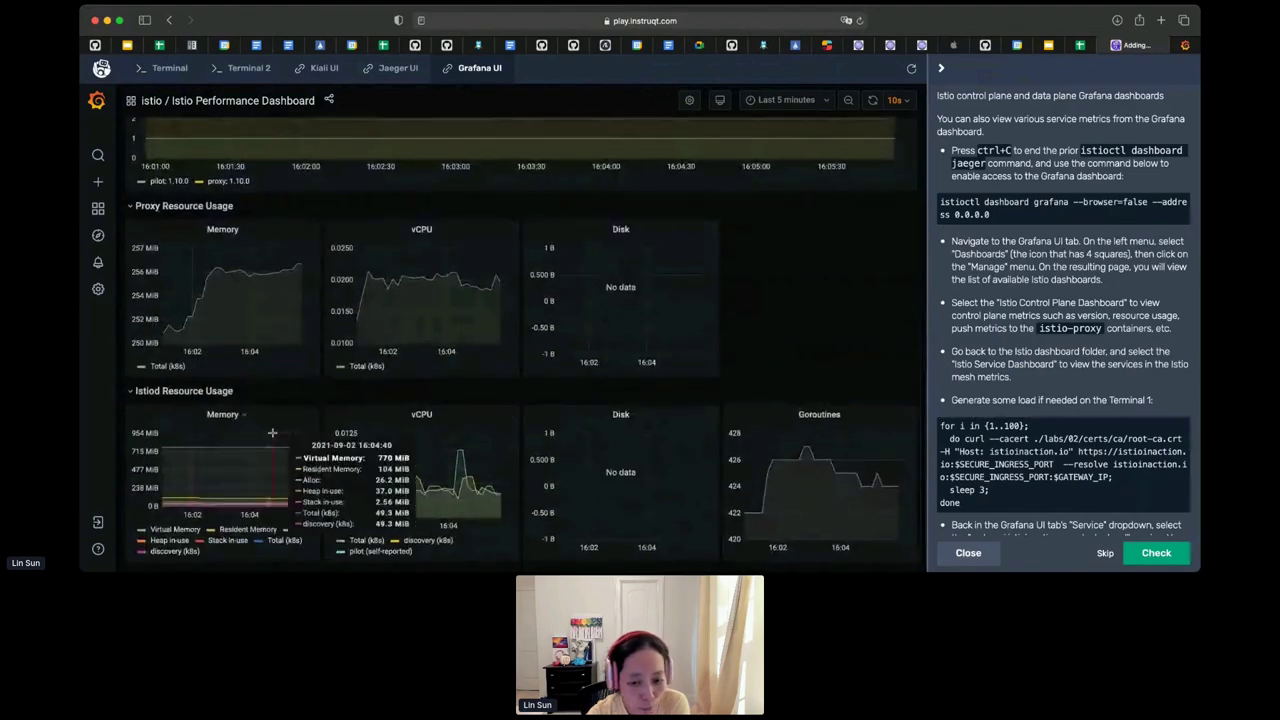
# - Read the remaining lab instructions, submit the lab for checking, and start the next challenge on securing communication within Istio
pyautogui.scroll(-1, 1040, 381)
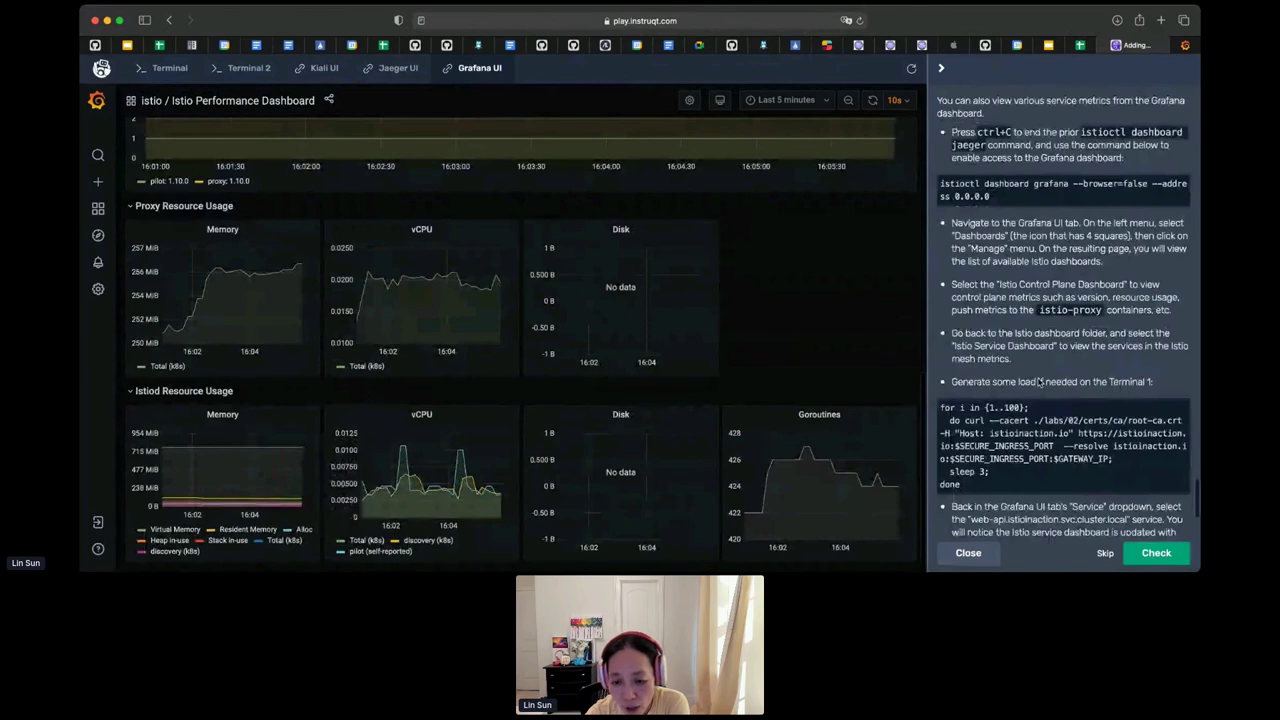
pyautogui.scroll(-3, 1040, 381)
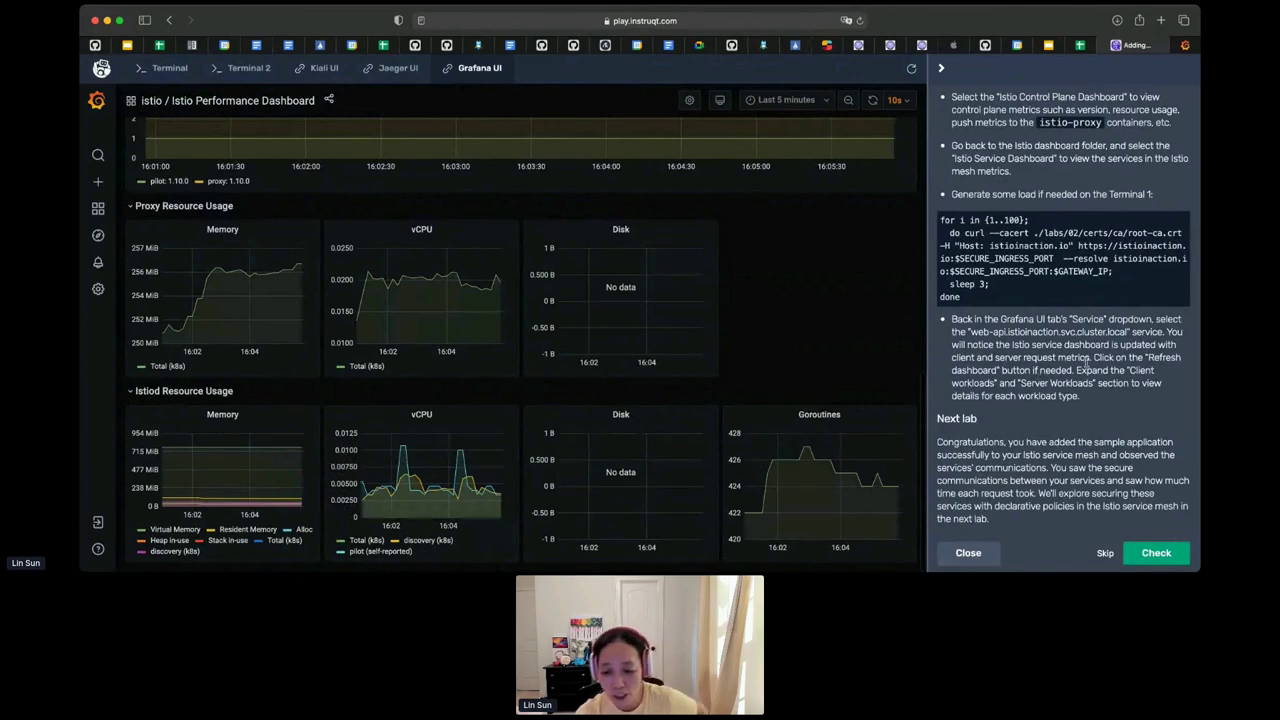
pyautogui.click(1155, 556)
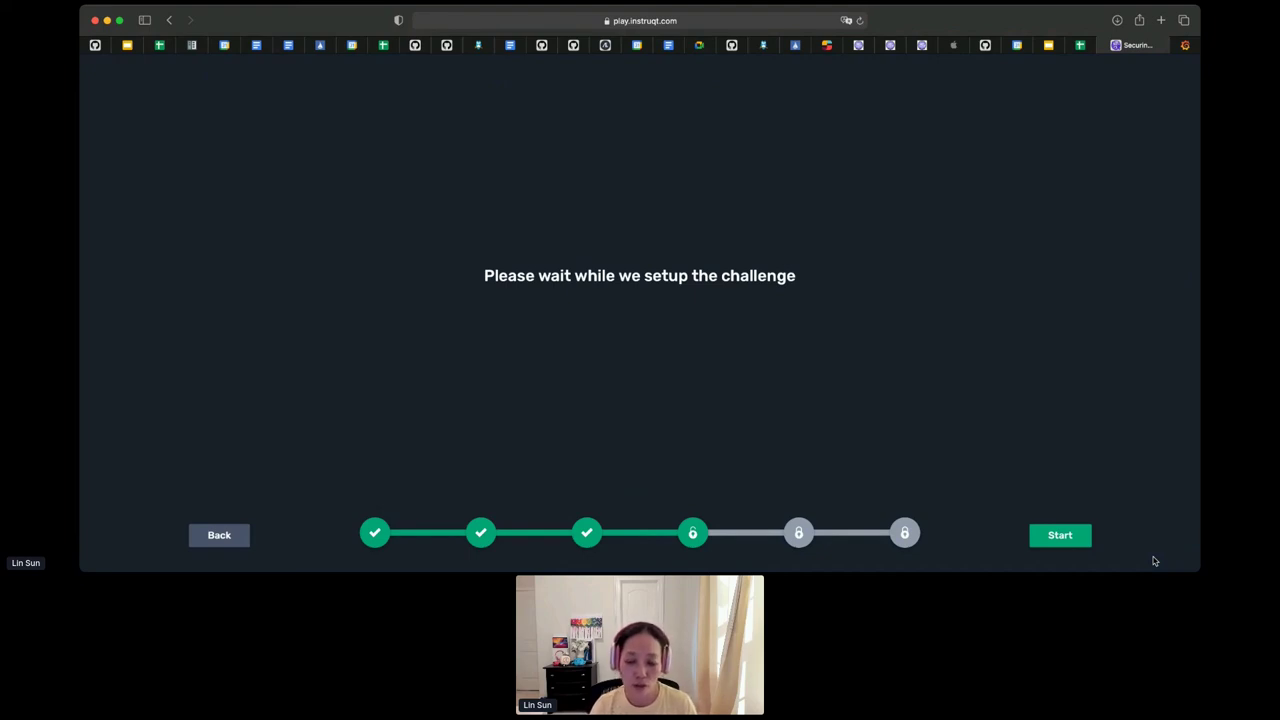
pyautogui.click(1051, 544)
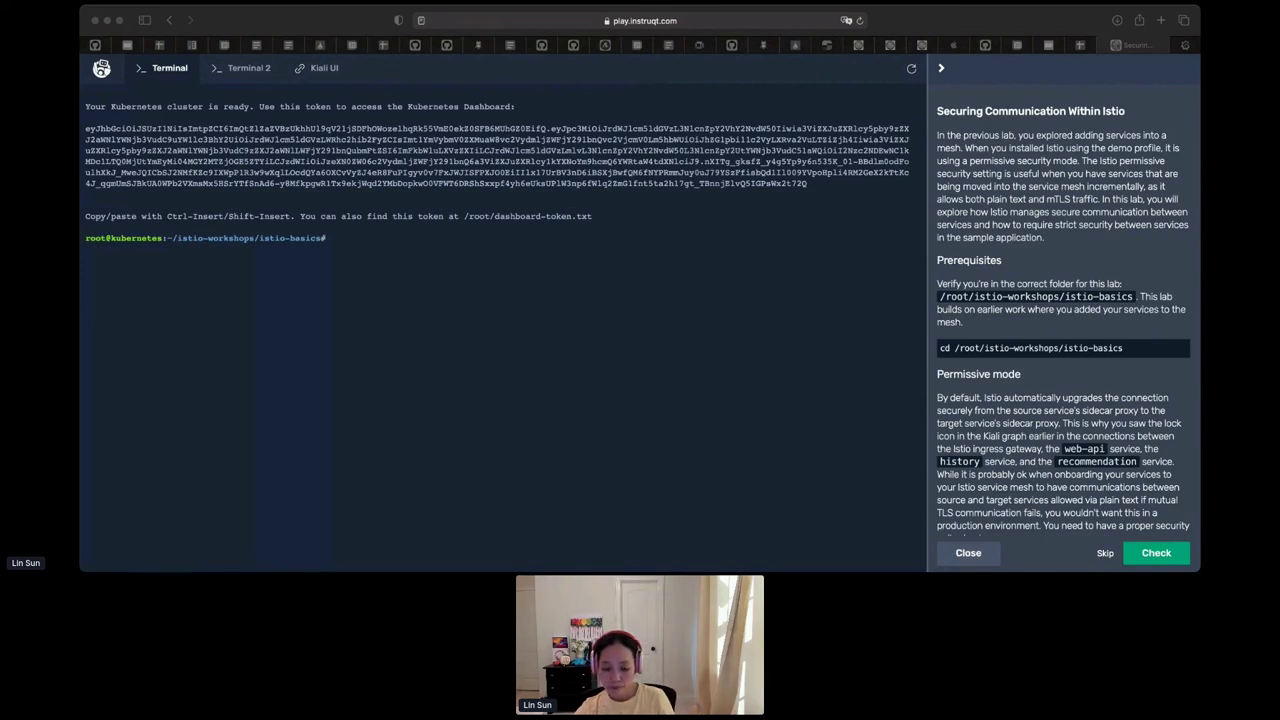
# - Show the "Adoption Approaches: Secure Mesh" slide in Google Slides, and run "kubectl get peerauthentication --all-namespaces" in the lab's first terminal
pyautogui.hotkey('ctrl', 'shift', 'Tab')
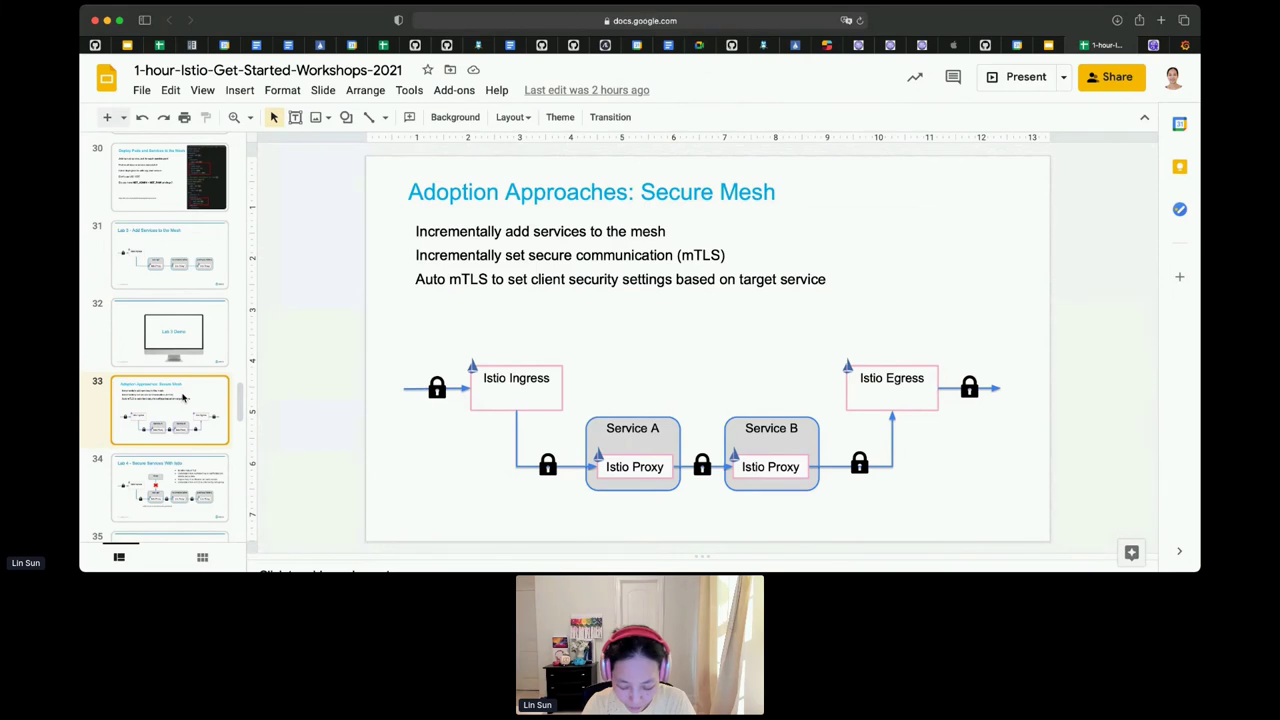
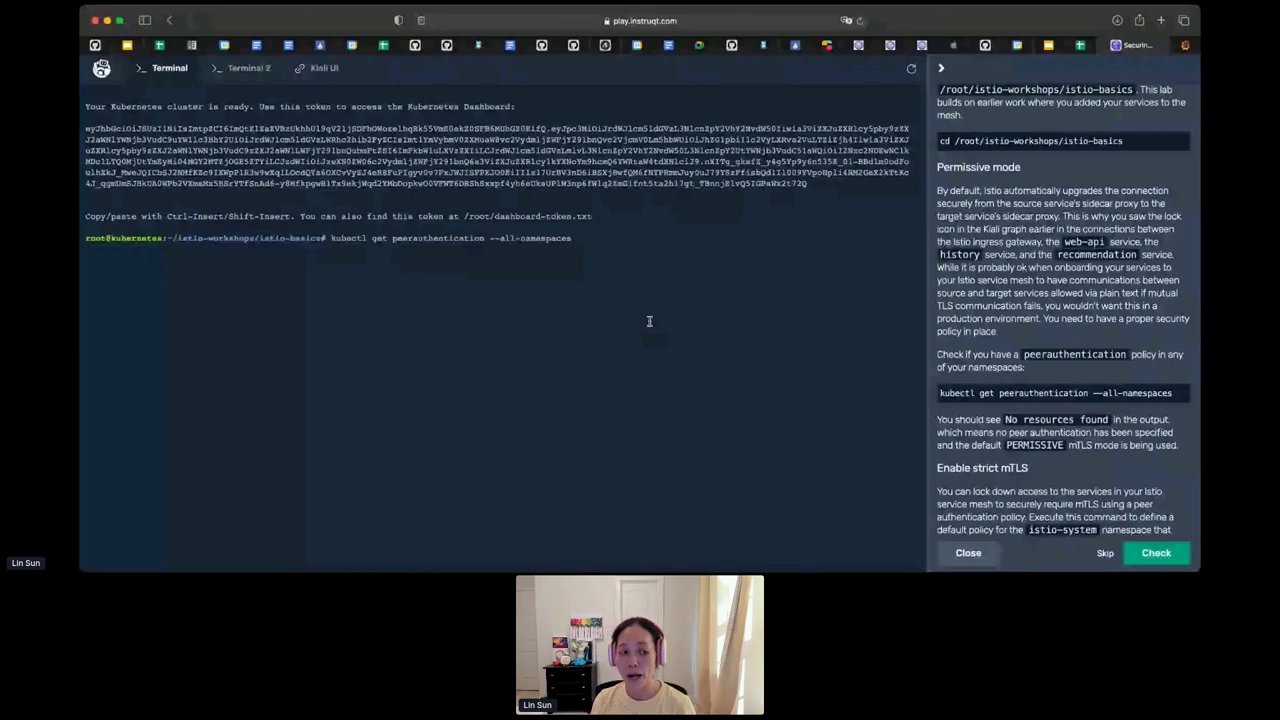
pyautogui.press('Return')
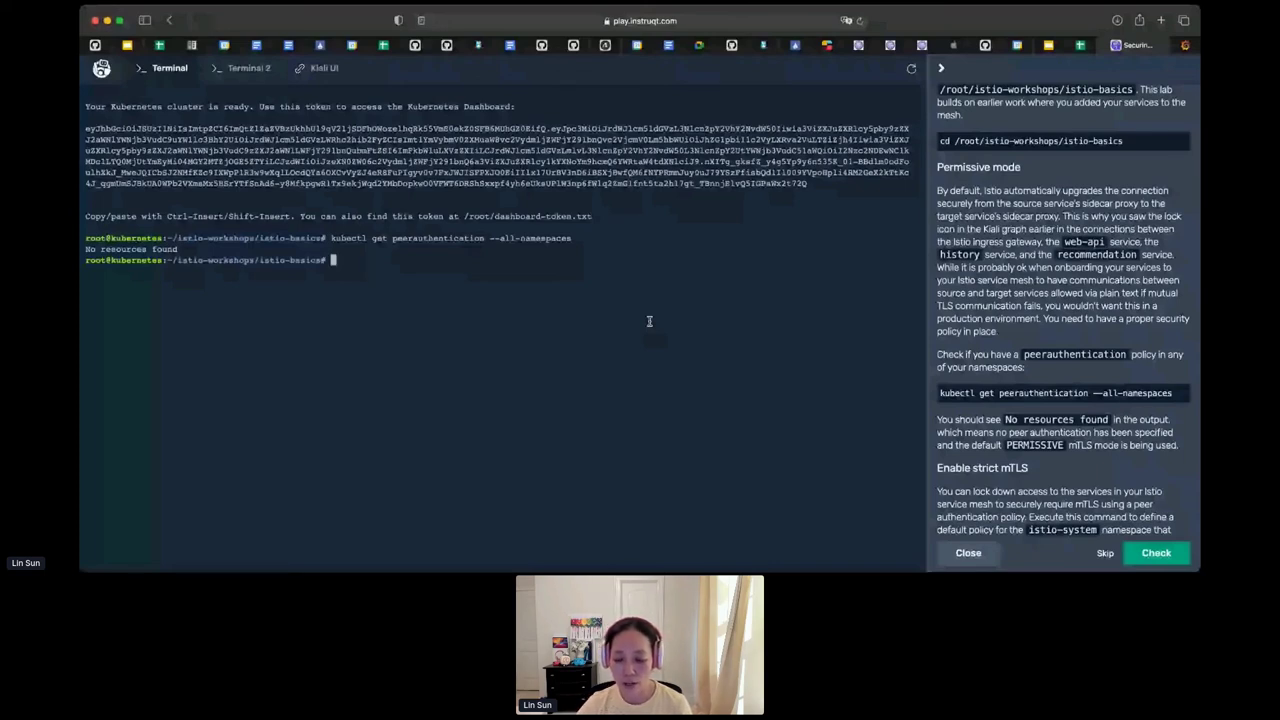
# - Apply the lab's PeerAuthentication policy named "default" with mTLS mode STRICT to the istio-system namespace
pyautogui.scroll(-2, 986, 358)
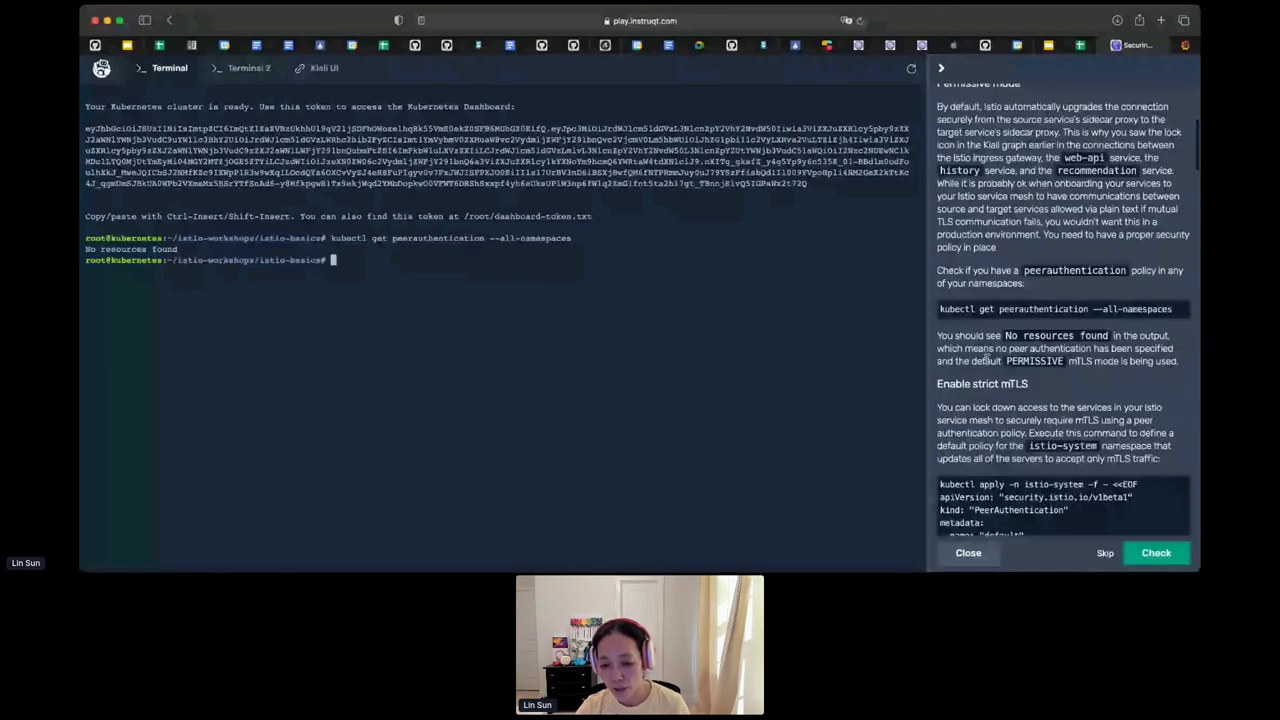
pyautogui.scroll(-3, 986, 357)
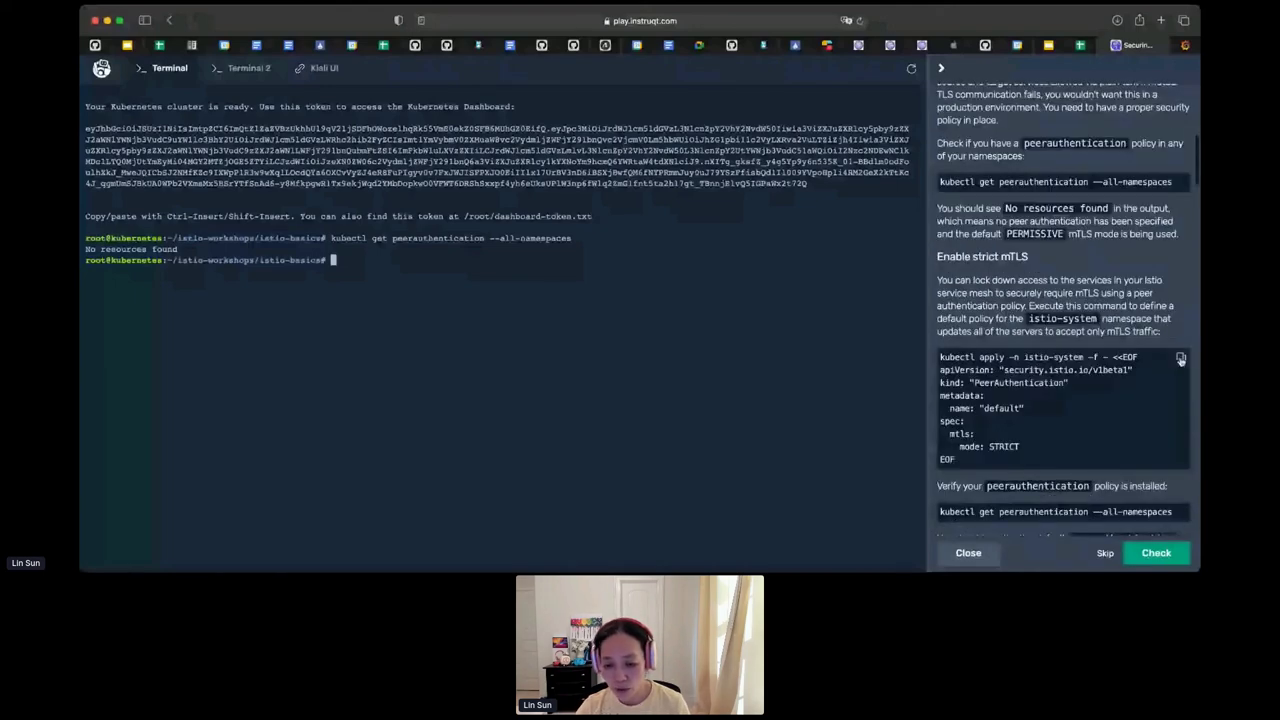
pyautogui.click(1180, 359)
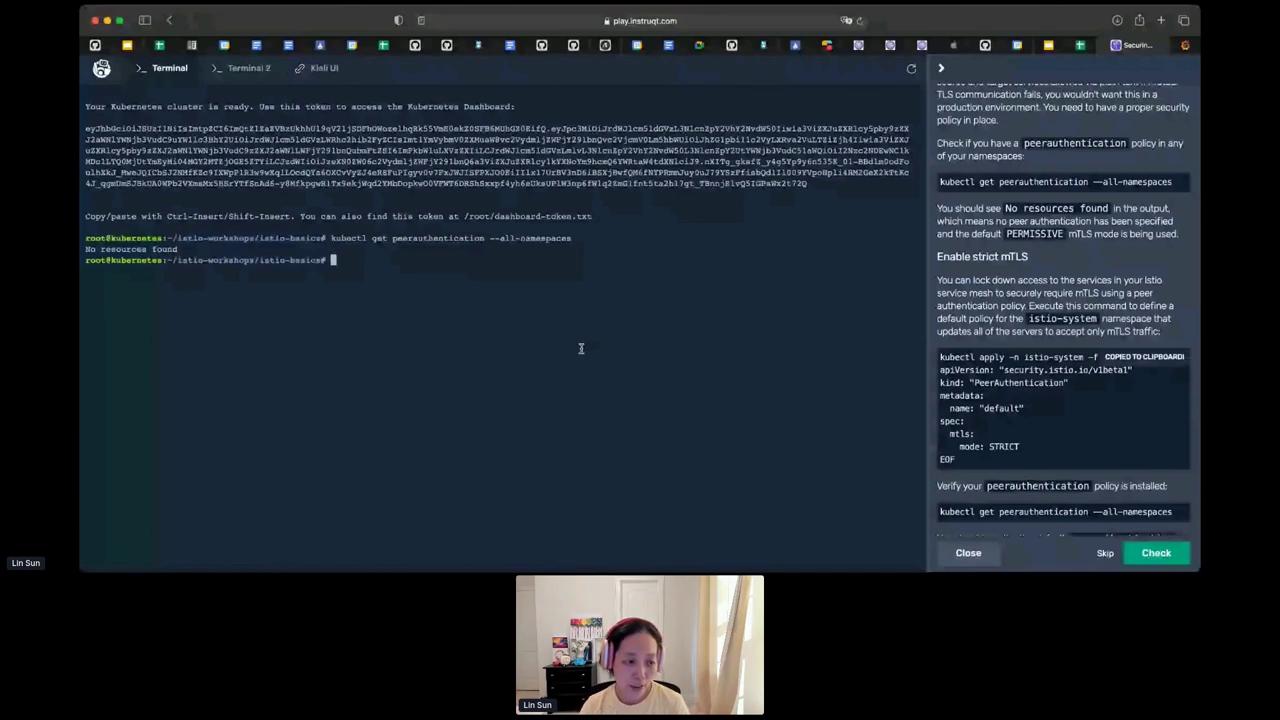
pyautogui.press('super+v')
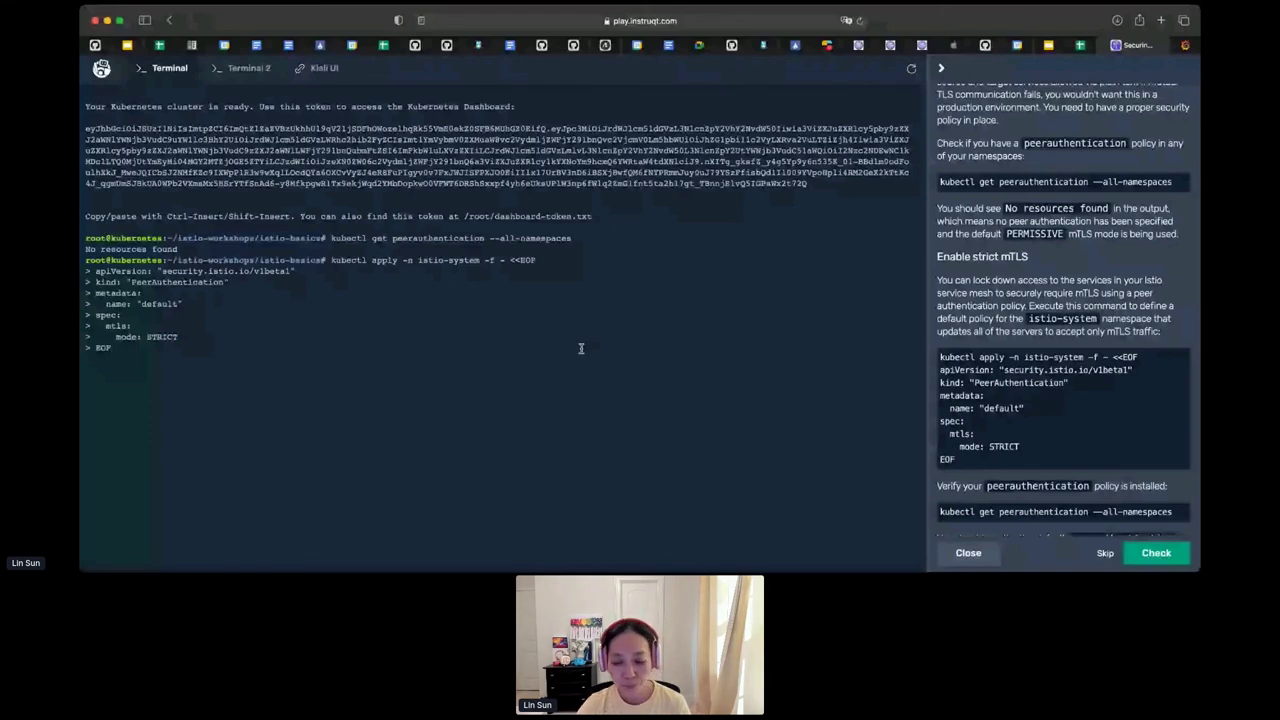
pyautogui.press('Return')
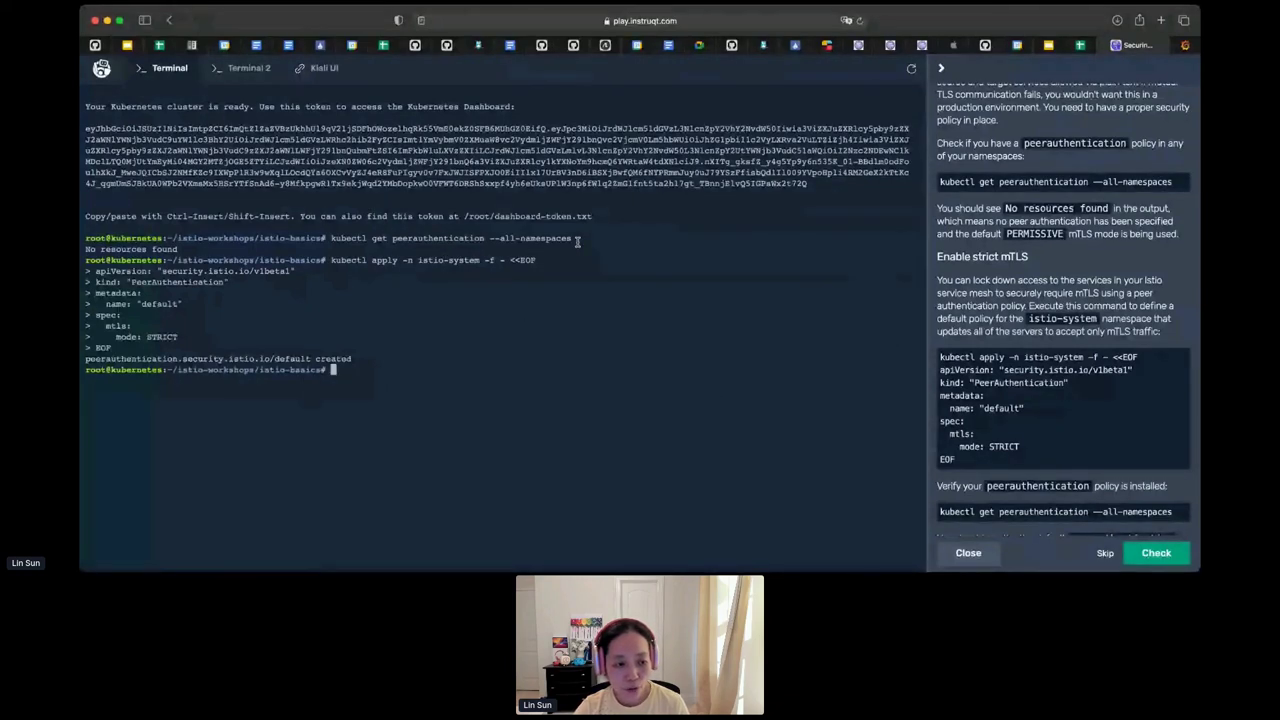
# - Verify the installed policy by rerunning "kubectl get peerauthentication --all-namespaces"
pyautogui.moveTo(577, 241); pyautogui.dragTo(331, 238)
pyautogui.press('super+c')
pyautogui.press('super+v')
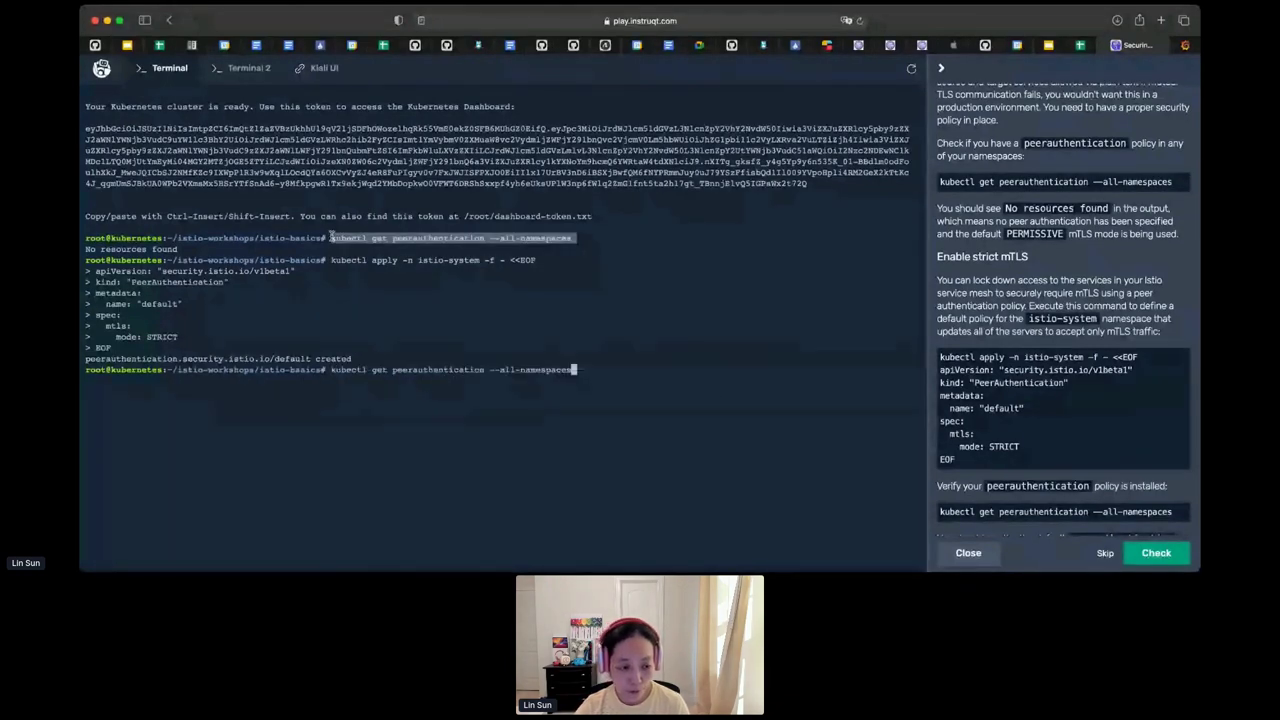
pyautogui.press('Return')
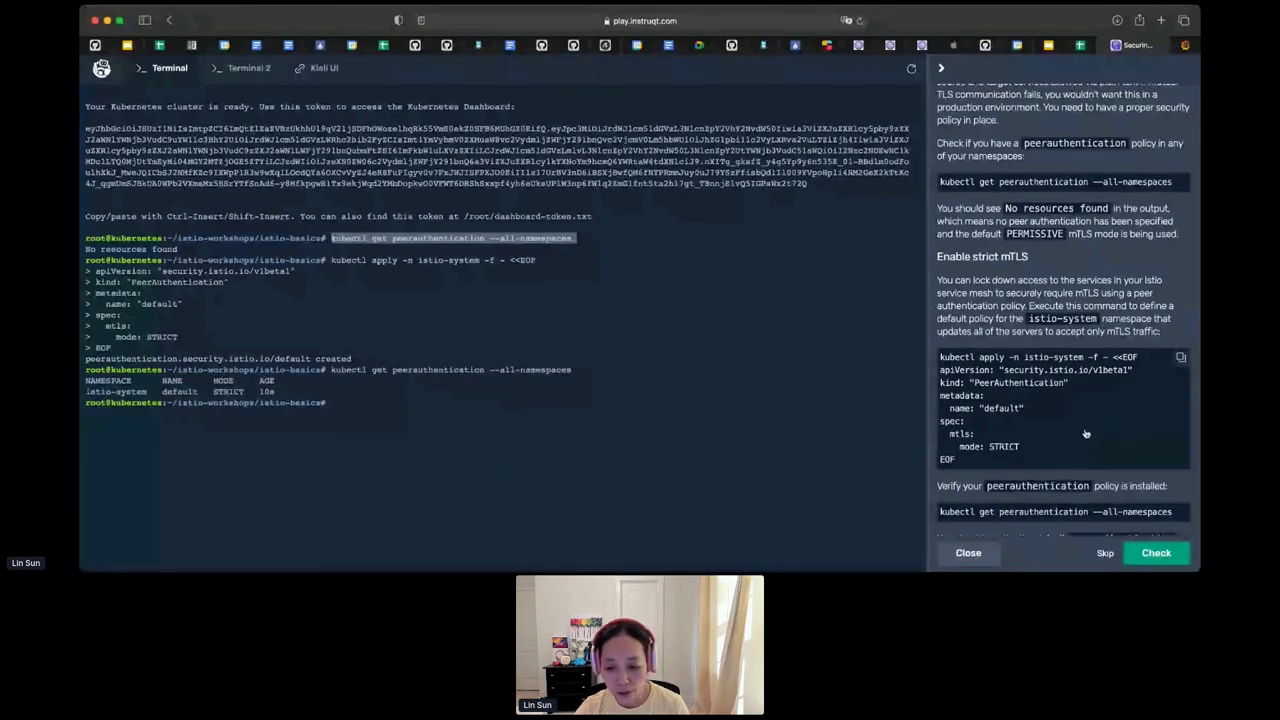
# - Deploy the sleep service and pod outside the mesh with "kubectl apply -n default -f sample-apps/sleep.yaml"
pyautogui.scroll(-3, 1086, 433)
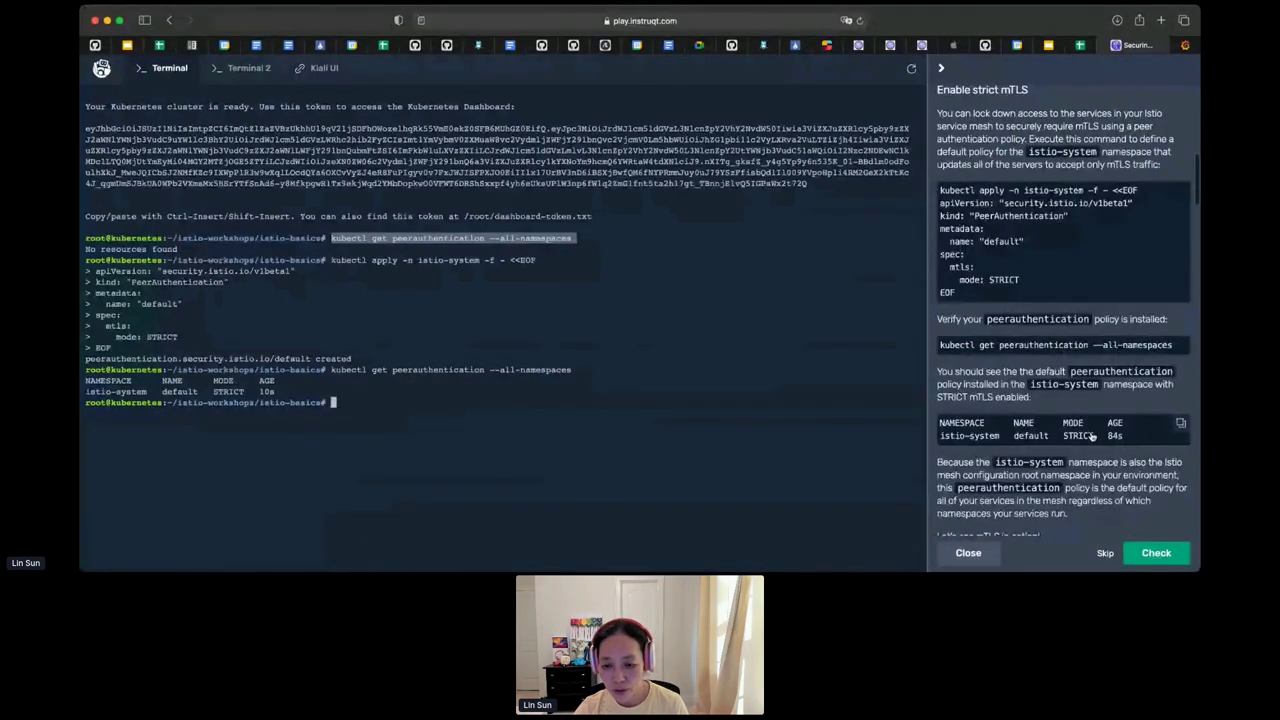
pyautogui.scroll(-2, 1080, 425)
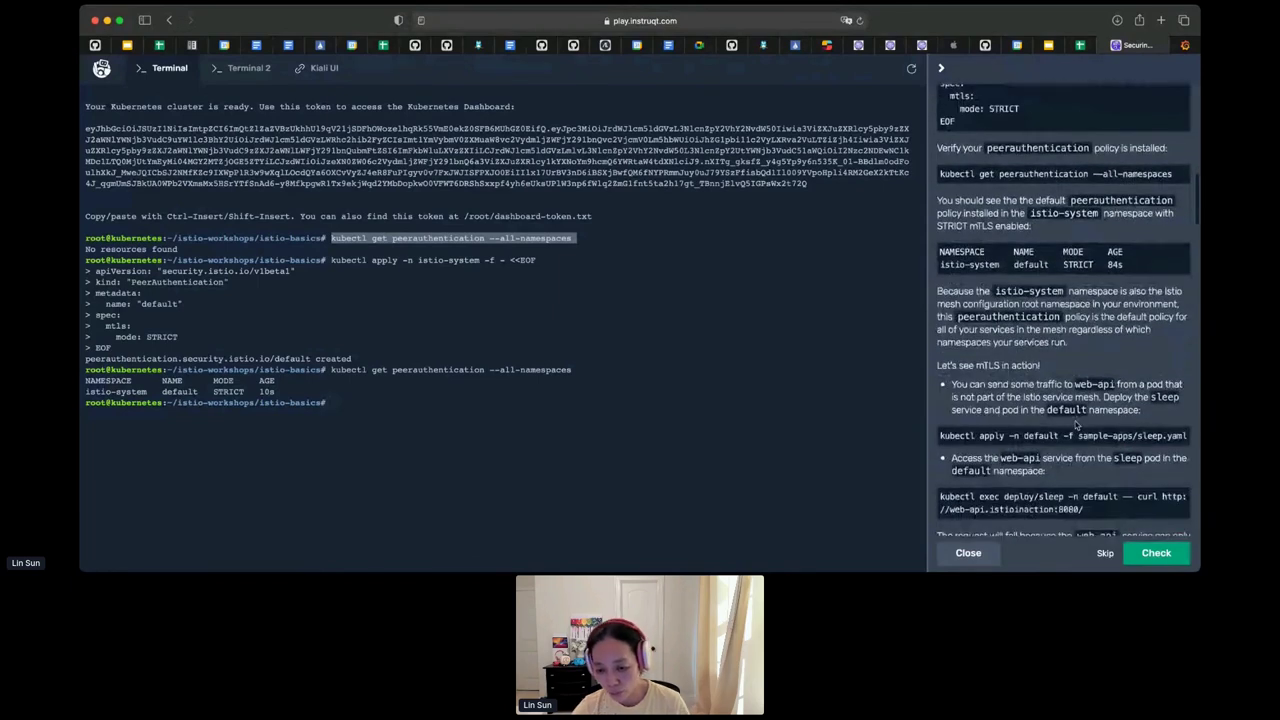
pyautogui.scroll(-2, 1128, 418)
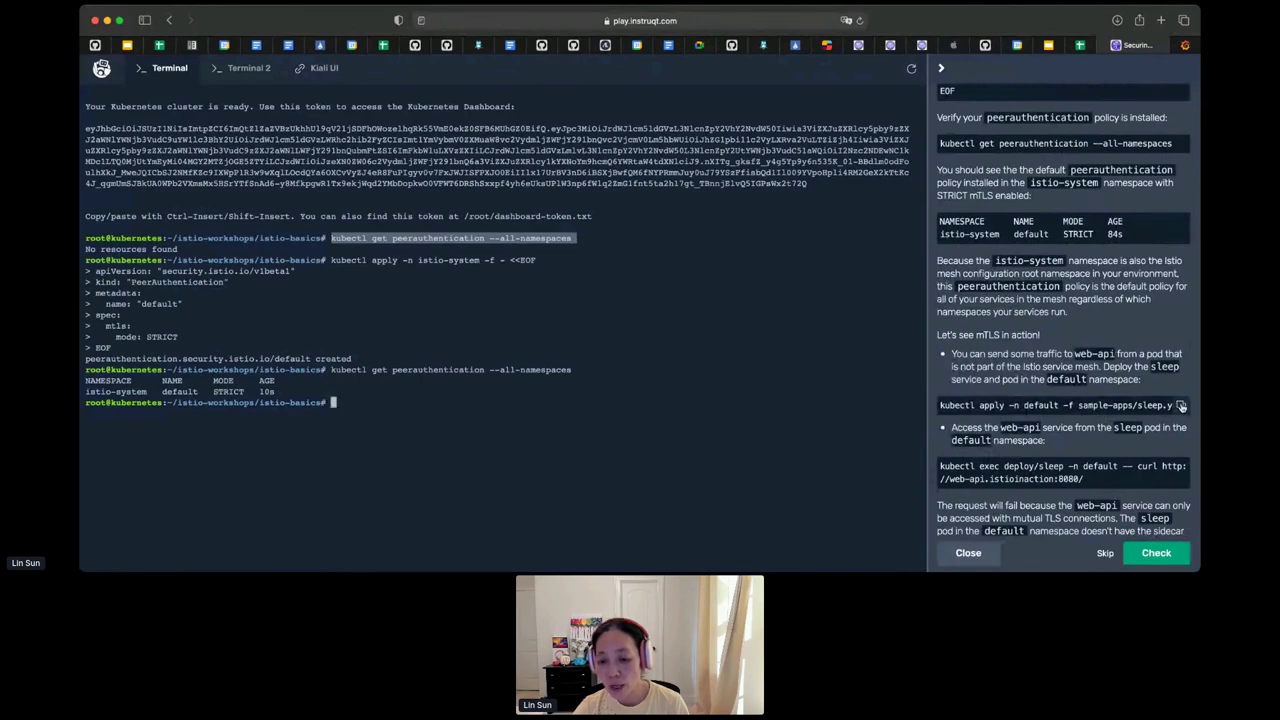
pyautogui.click(1181, 406)
pyautogui.click(592, 381)
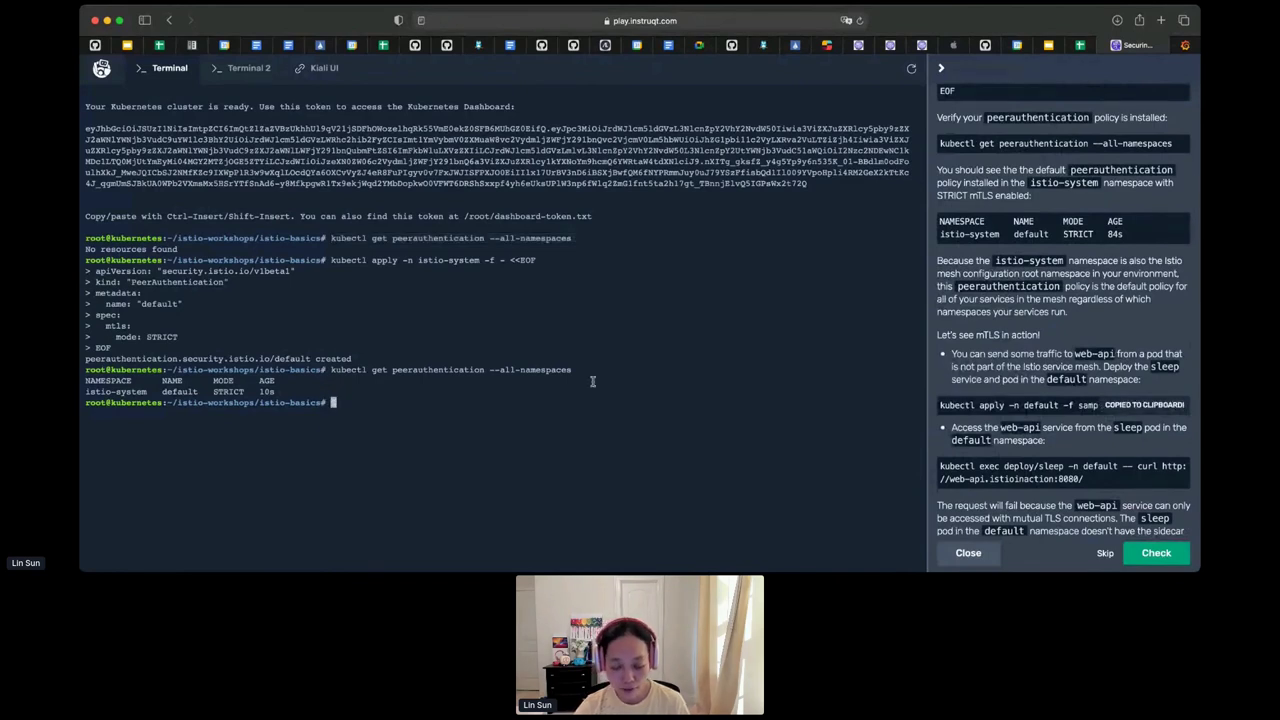
pyautogui.press('super+v')
pyautogui.press('Return')
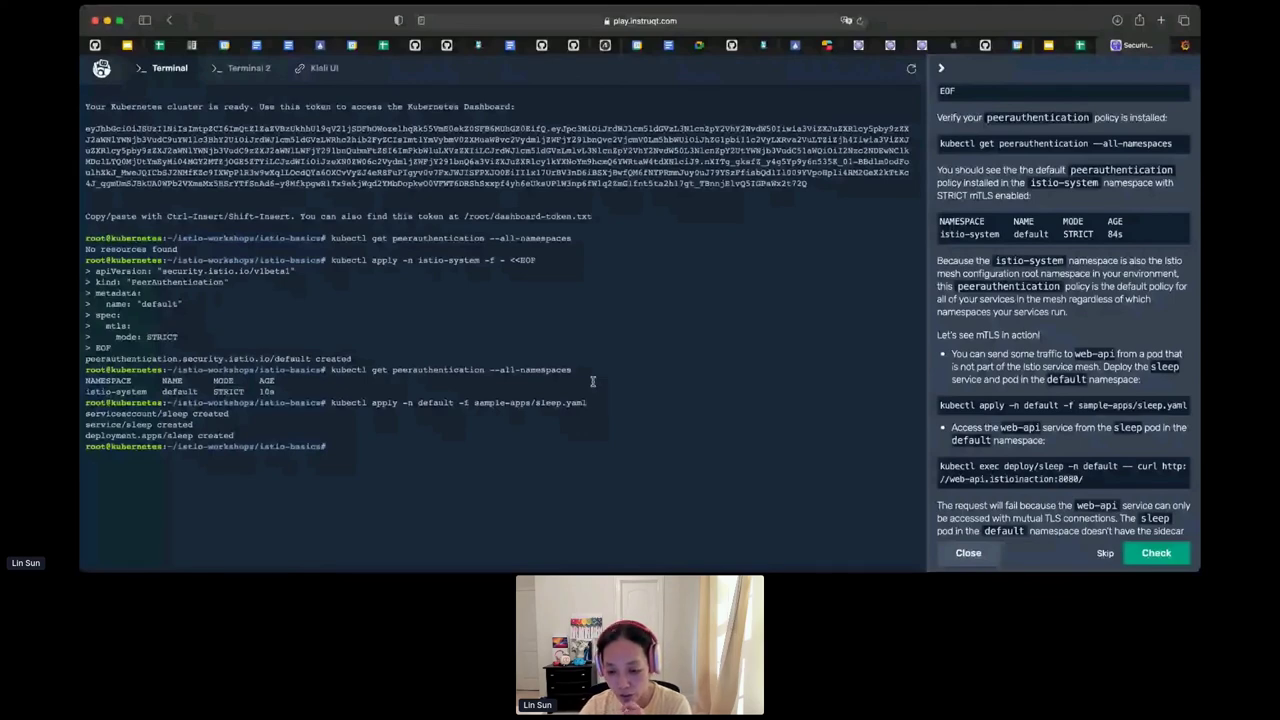
pyautogui.scroll(-3, 1141, 347)
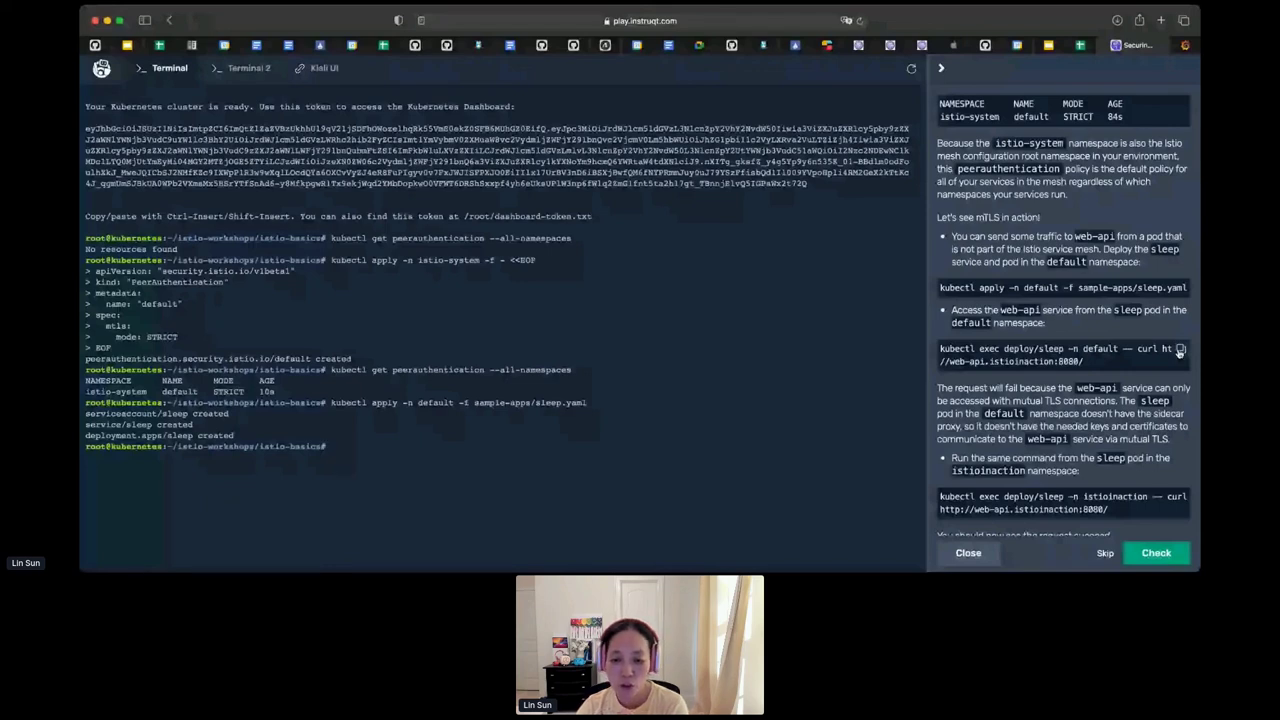
pyautogui.press('super+v')
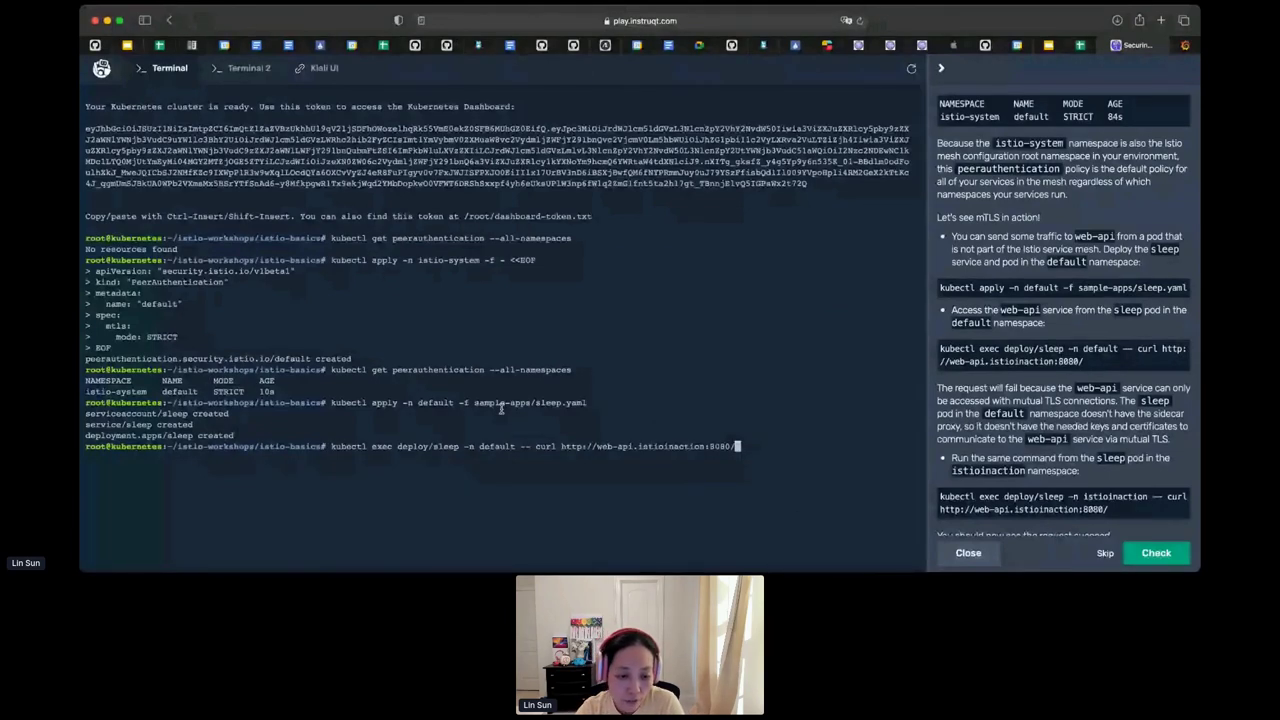
pyautogui.press('Return')
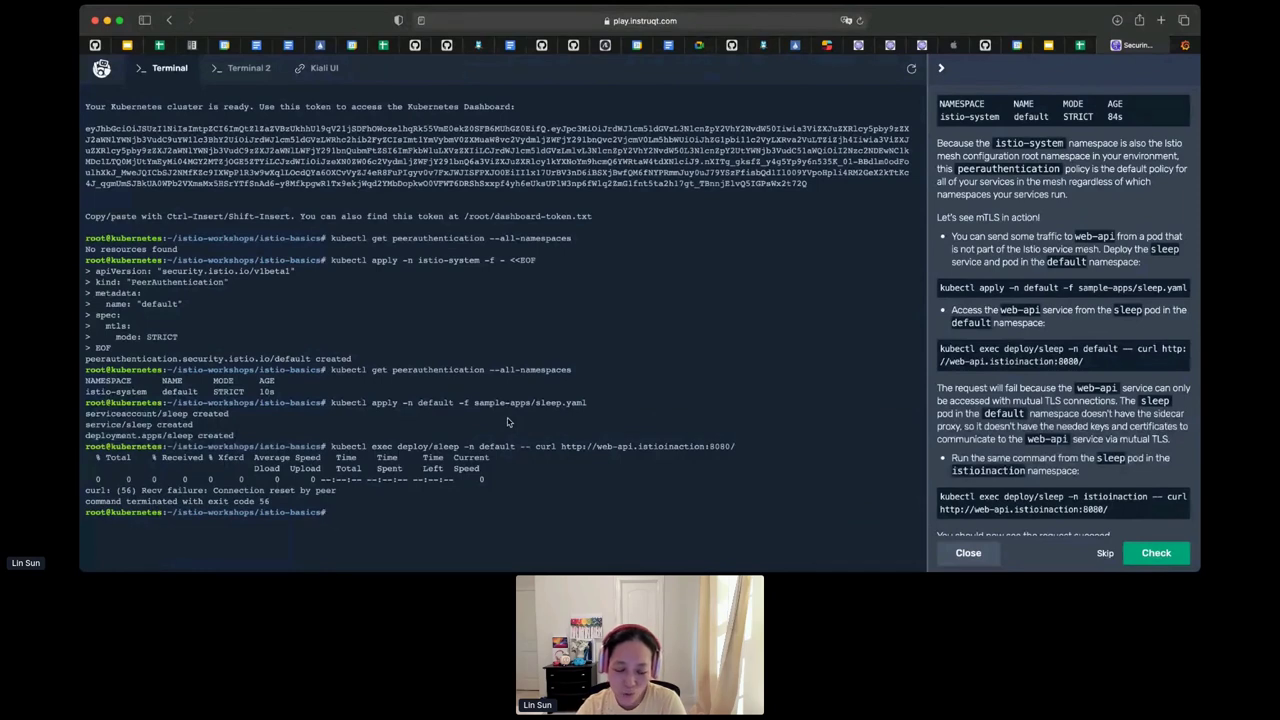
pyautogui.scroll(-3, 1006, 417)
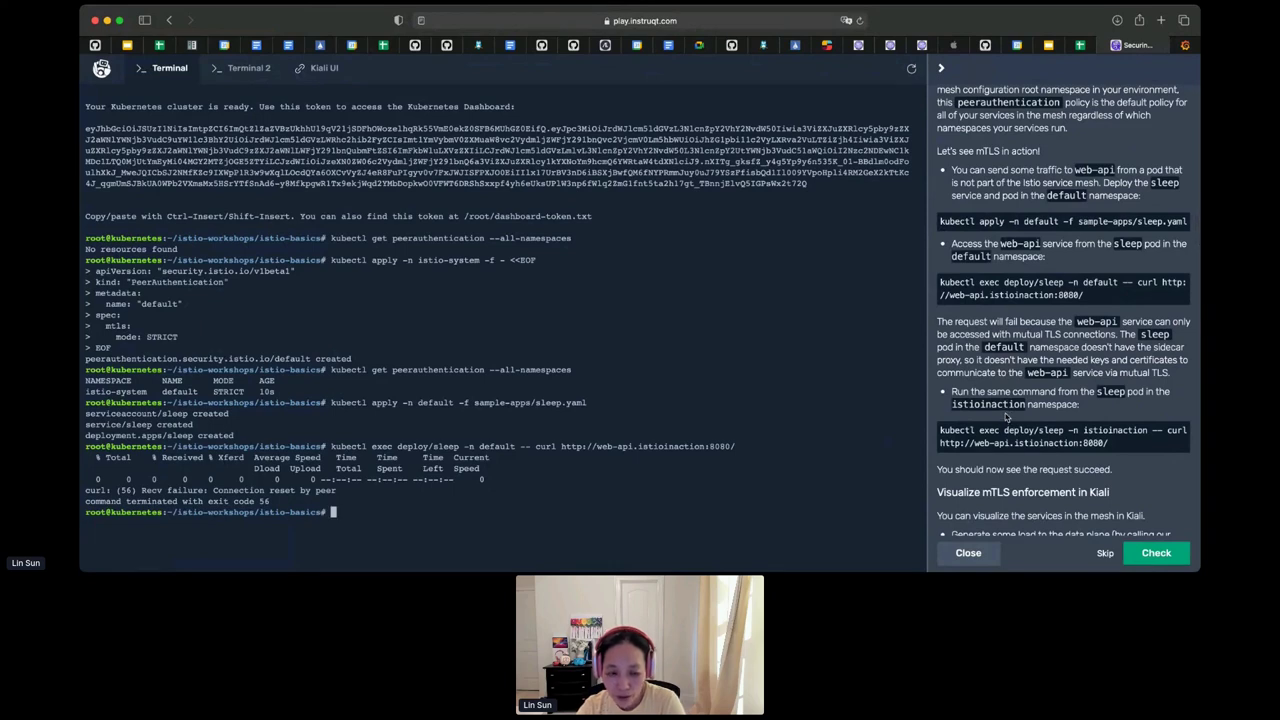
pyautogui.click(1181, 433)
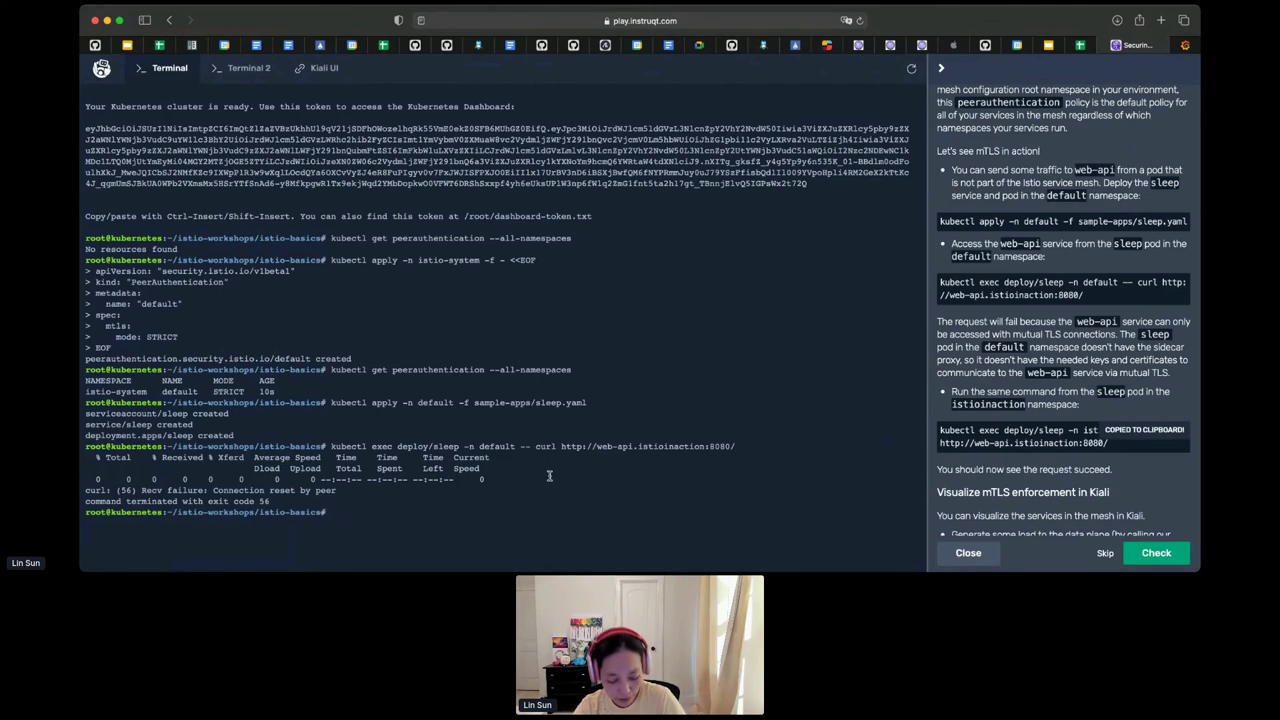
pyautogui.press('super+v')
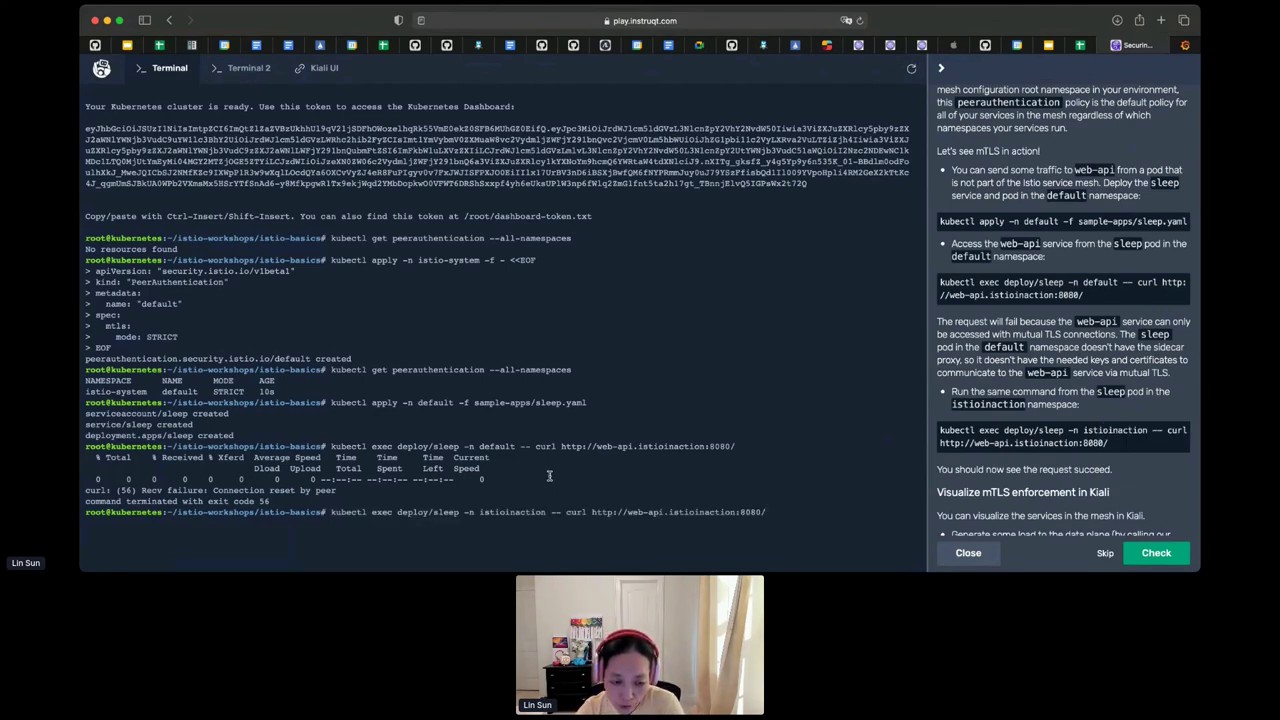
pyautogui.press('Return')
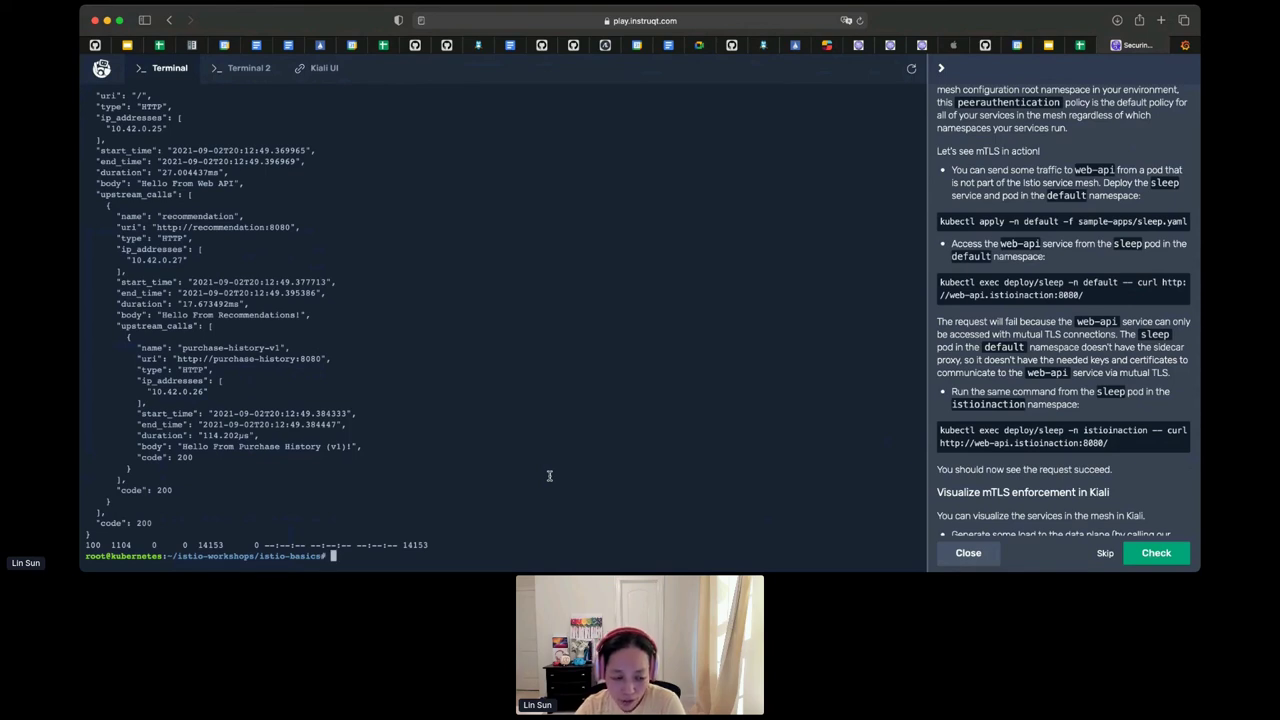
# - List the default namespace's pods with "k get pods" and highlight the sleep pod's READY value
pyautogui.write('k get pods')
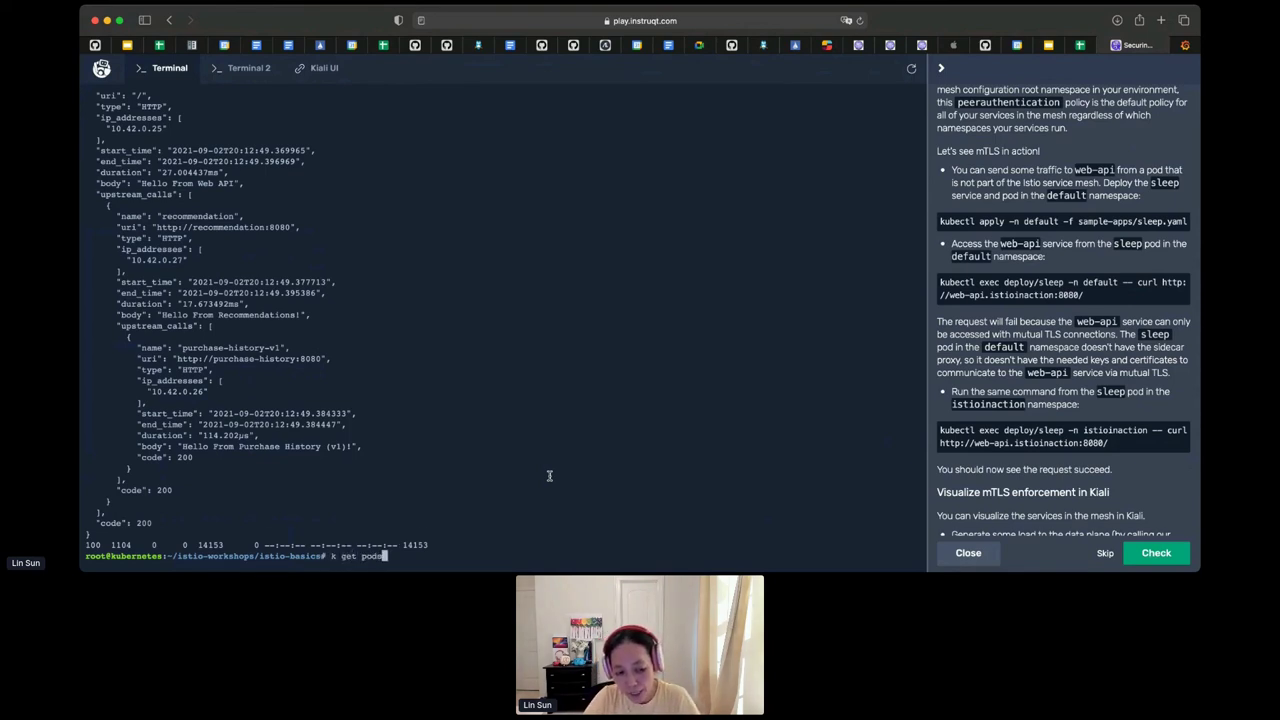
pyautogui.press('Return')
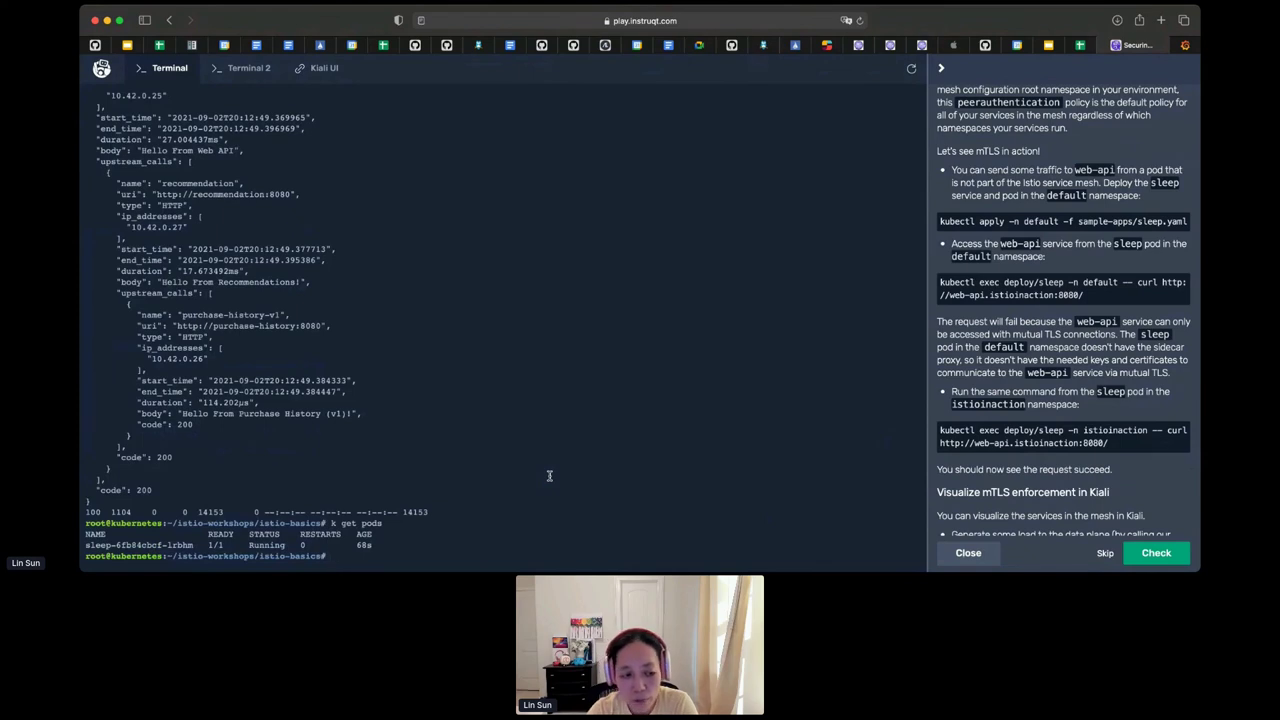
pyautogui.doubleClick(215, 544)
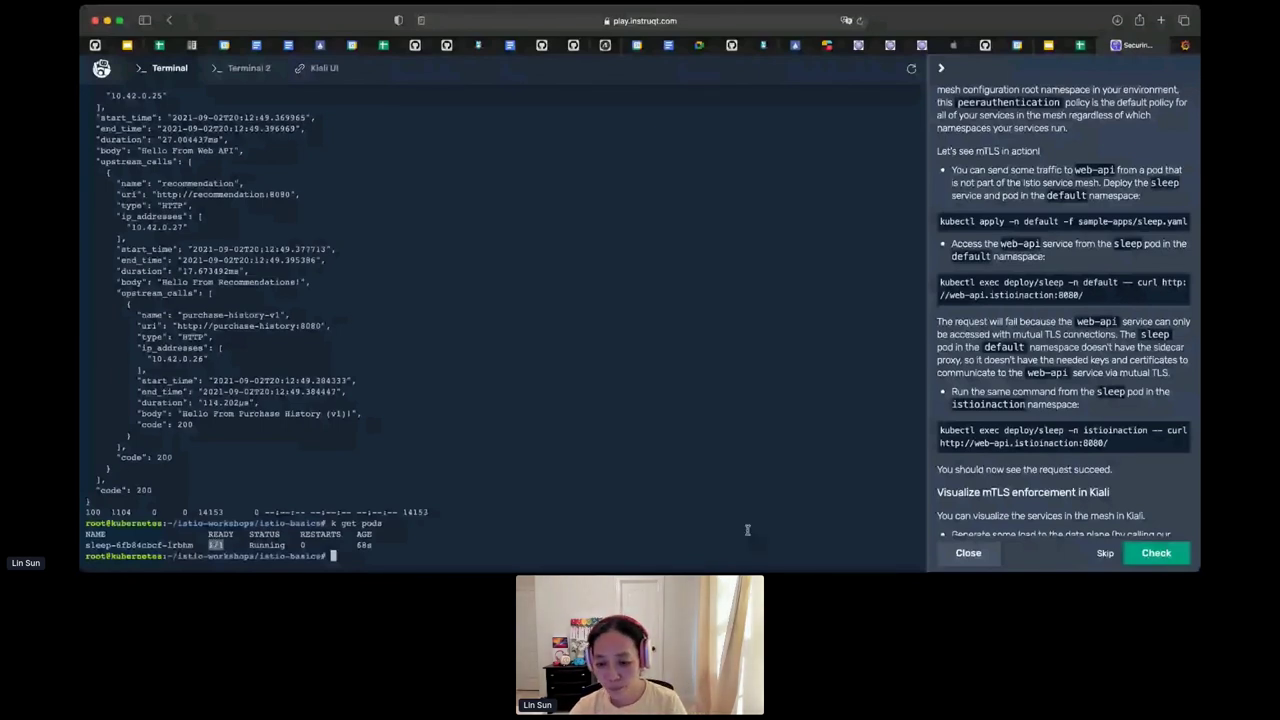
# - Generate load on web-api by running the lab's 200-iteration curl loop with a 3-second sleep in the first terminal
pyautogui.scroll(-3, 985, 456)
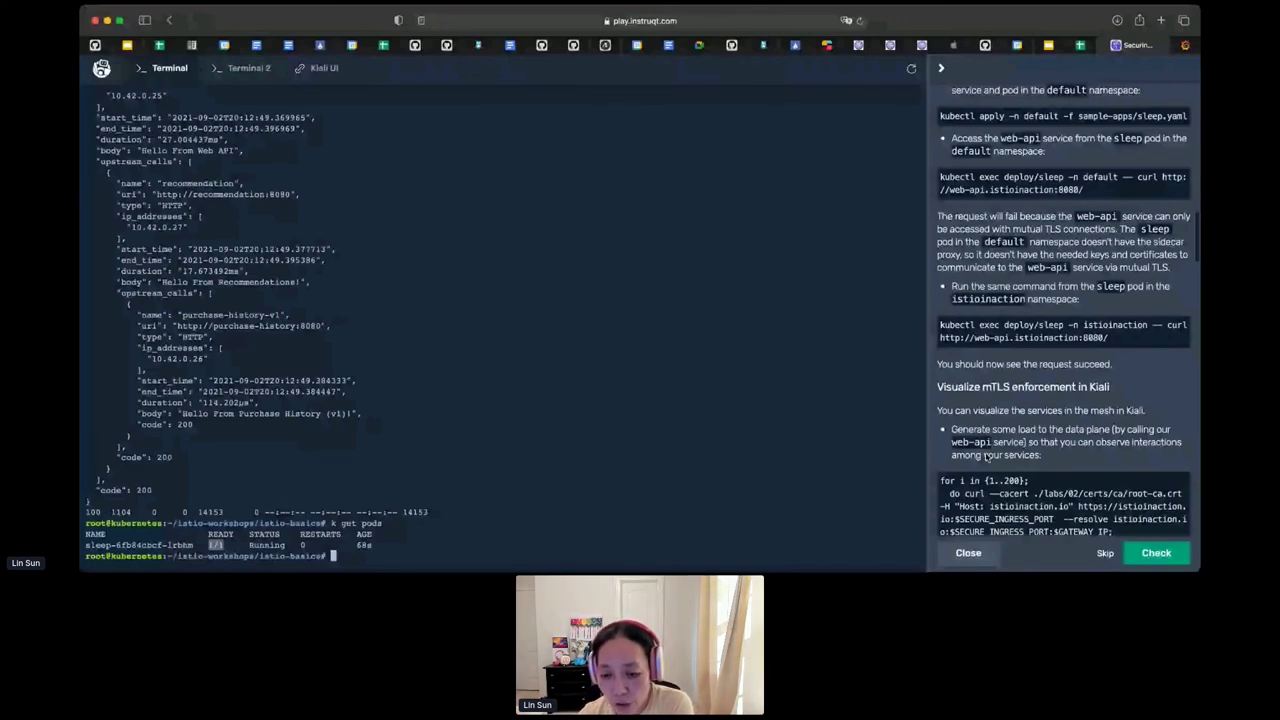
pyautogui.scroll(-2, 986, 456)
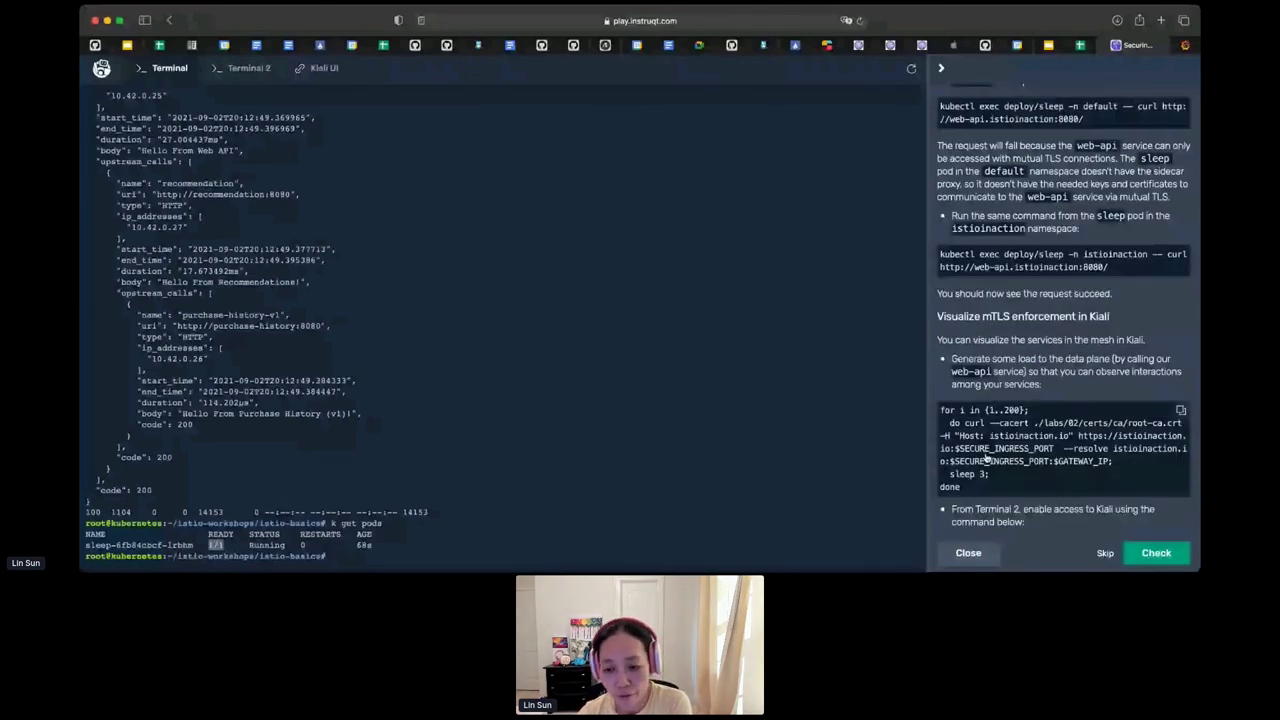
pyautogui.scroll(-1, 987, 456)
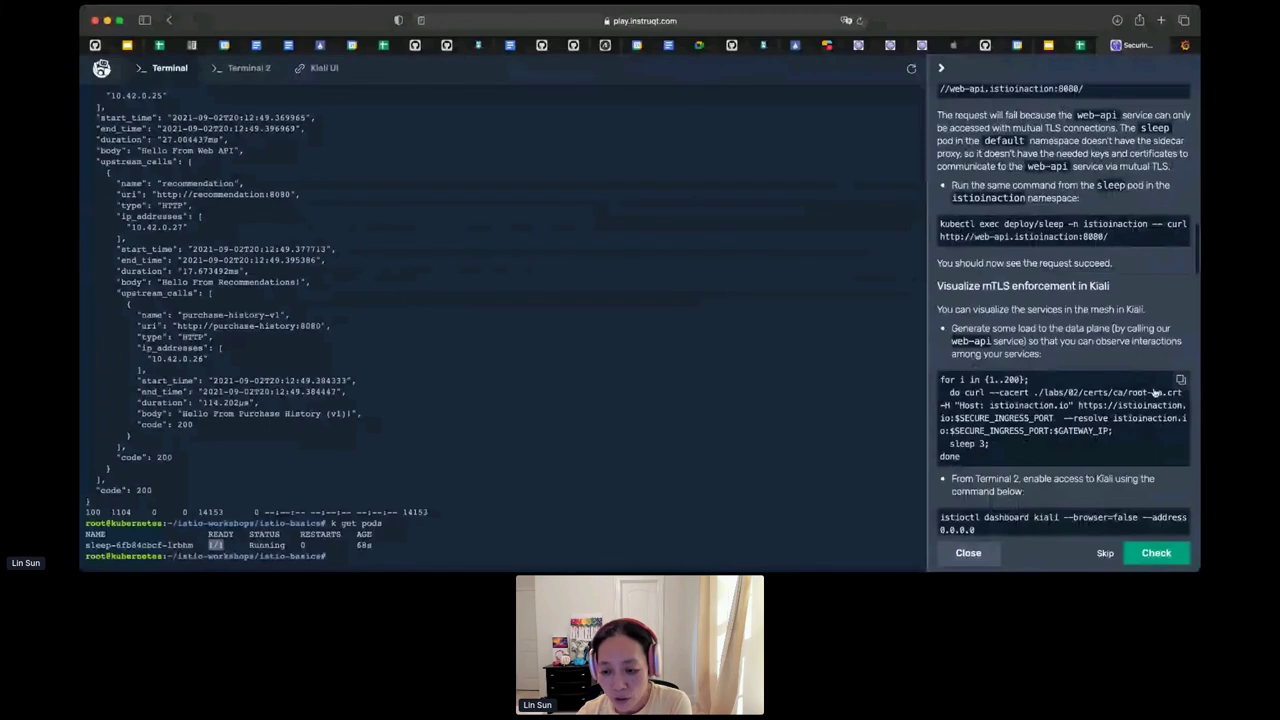
pyautogui.click(1180, 380)
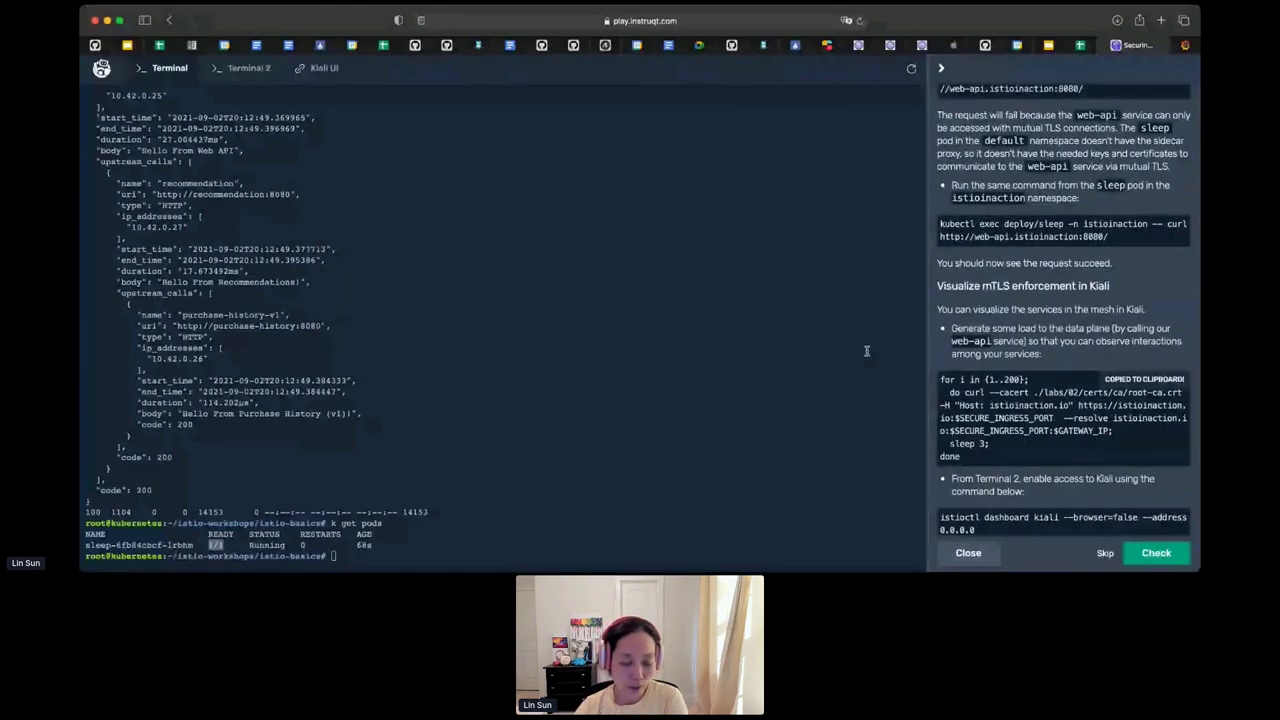
pyautogui.click(537, 327)
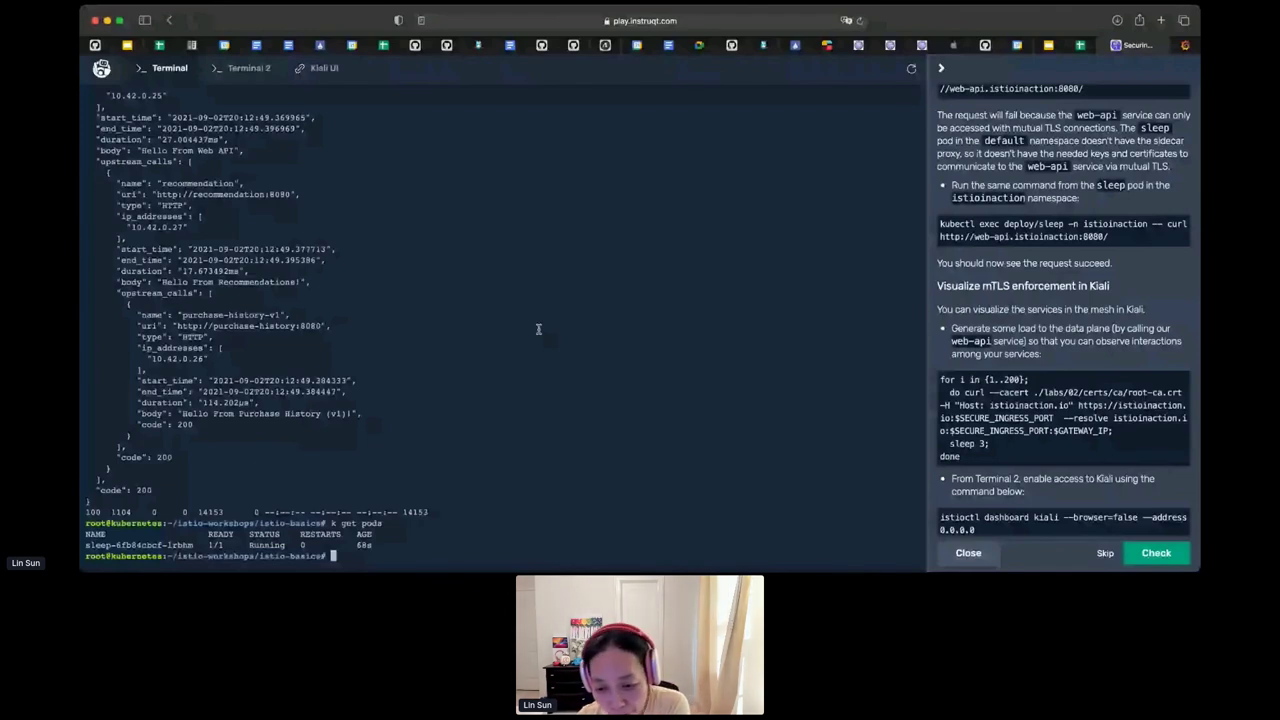
pyautogui.press('super+v')
# - Enable access to Kiali from Terminal 2 with "istioctl dashboard kiali --browser=false --address 0.0.0.0"
pyautogui.scroll(-1, 1095, 400)
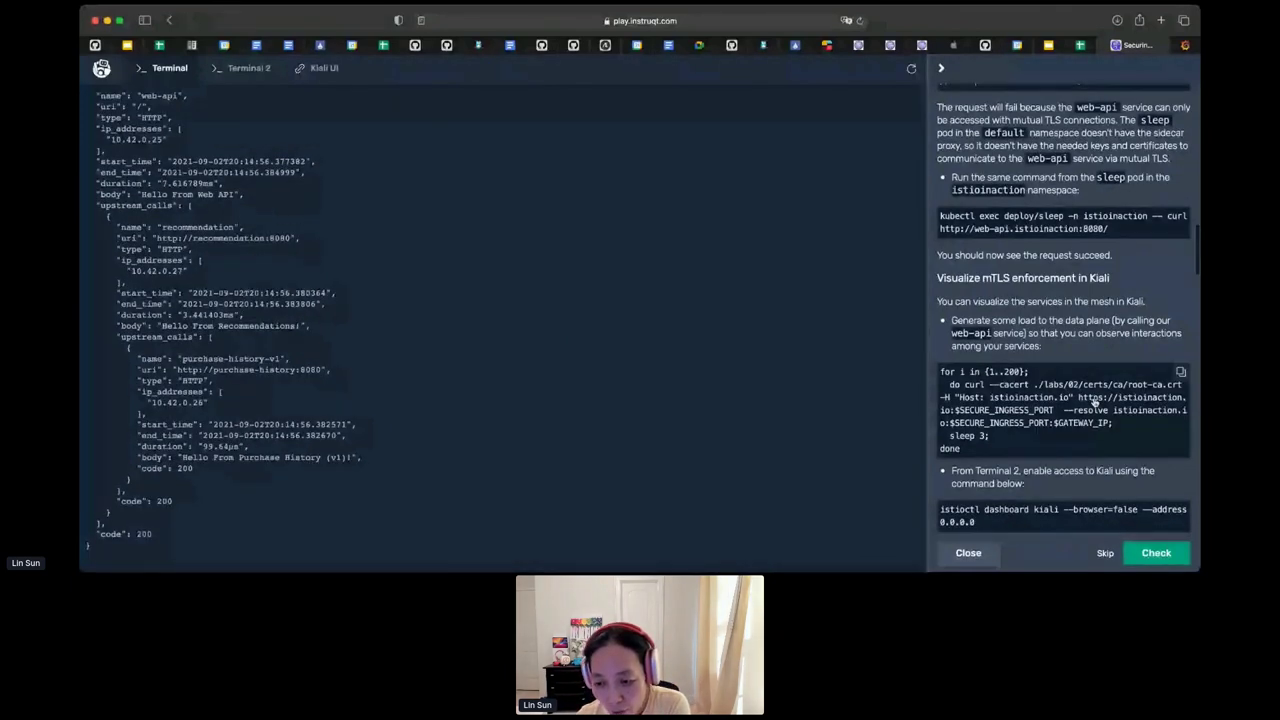
pyautogui.scroll(-3, 1140, 400)
pyautogui.click(1176, 396)
pyautogui.click(248, 68)
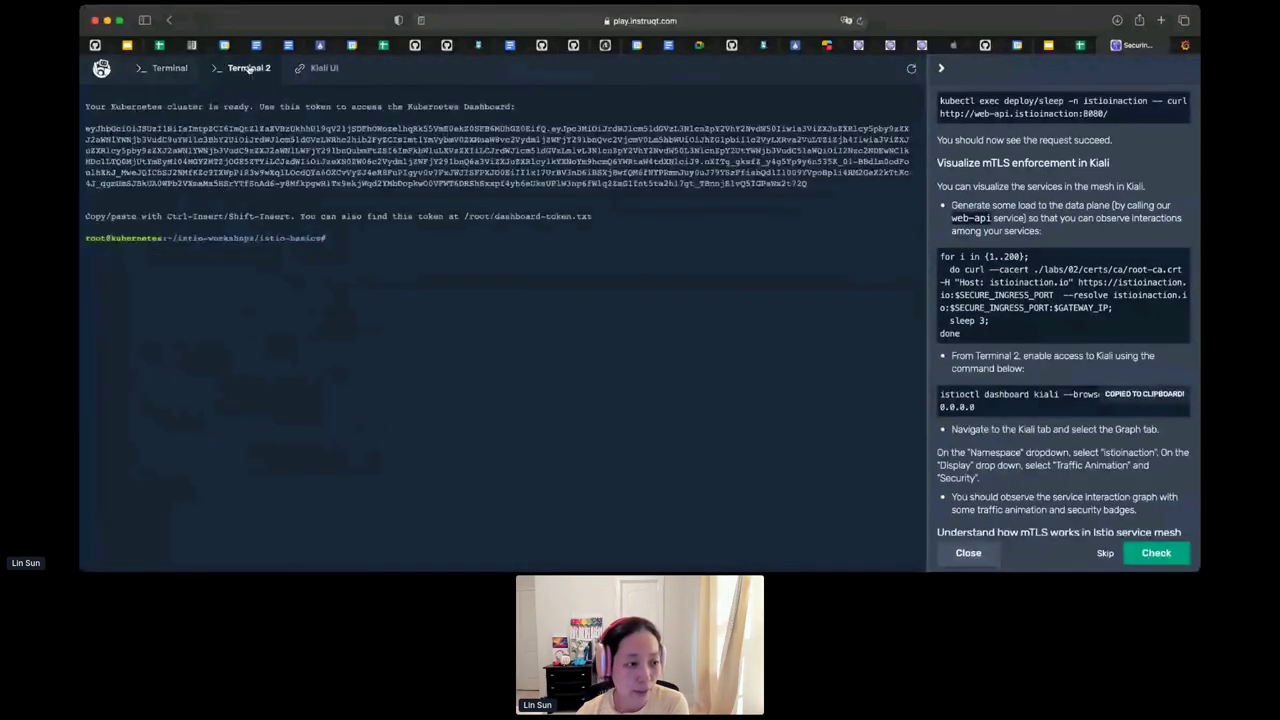
pyautogui.press('super+v')
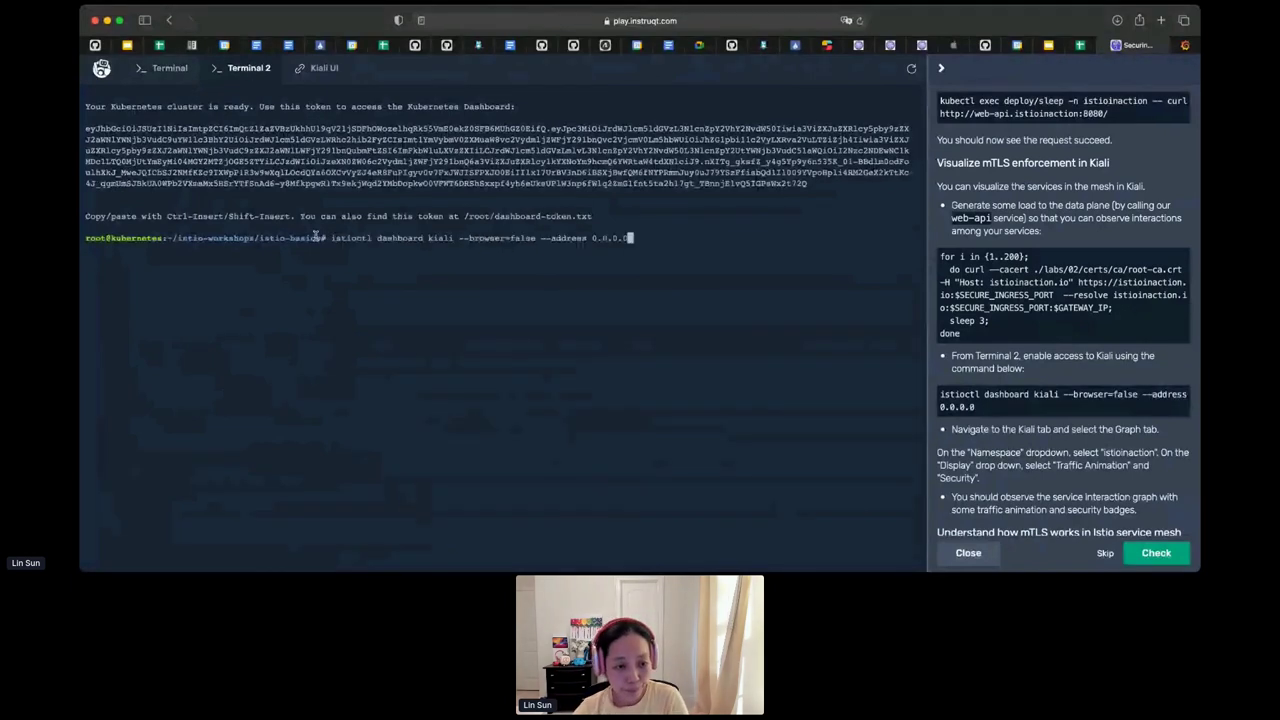
pyautogui.press('Return')
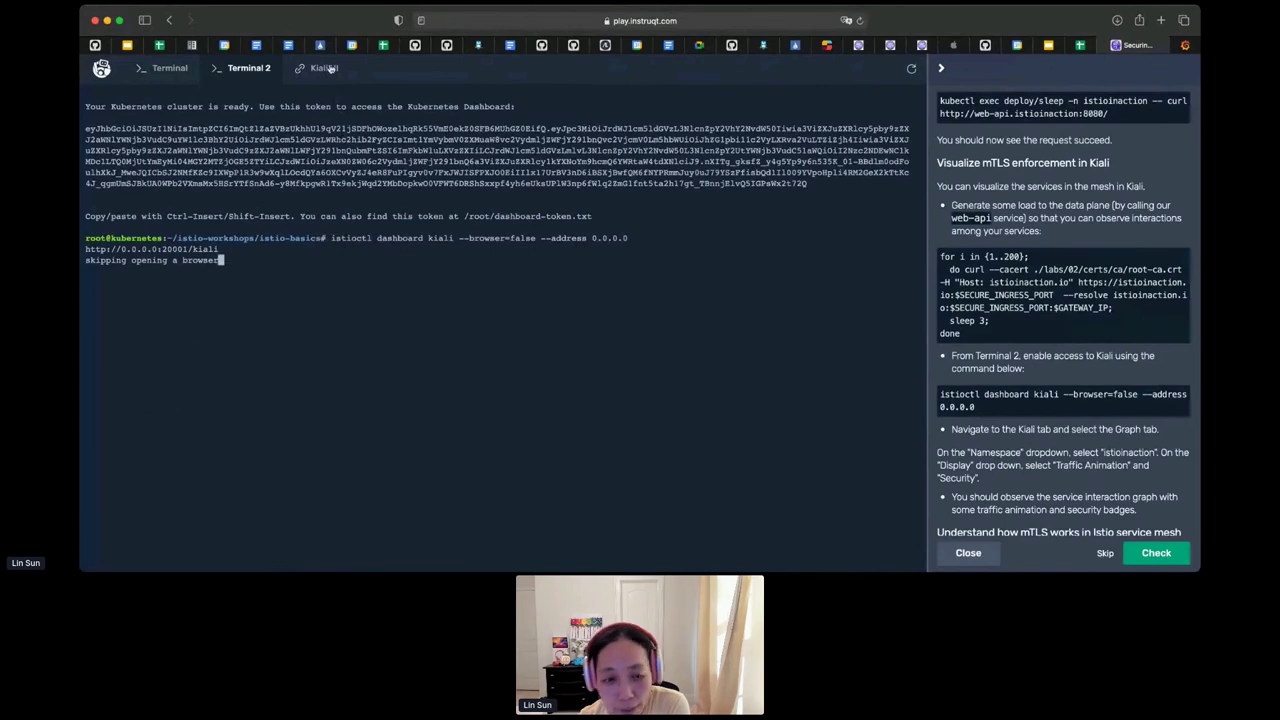
# - Open Kiali's graph for the istioinaction namespace and turn on the Traffic Animation and Security display options
pyautogui.click(326, 67)
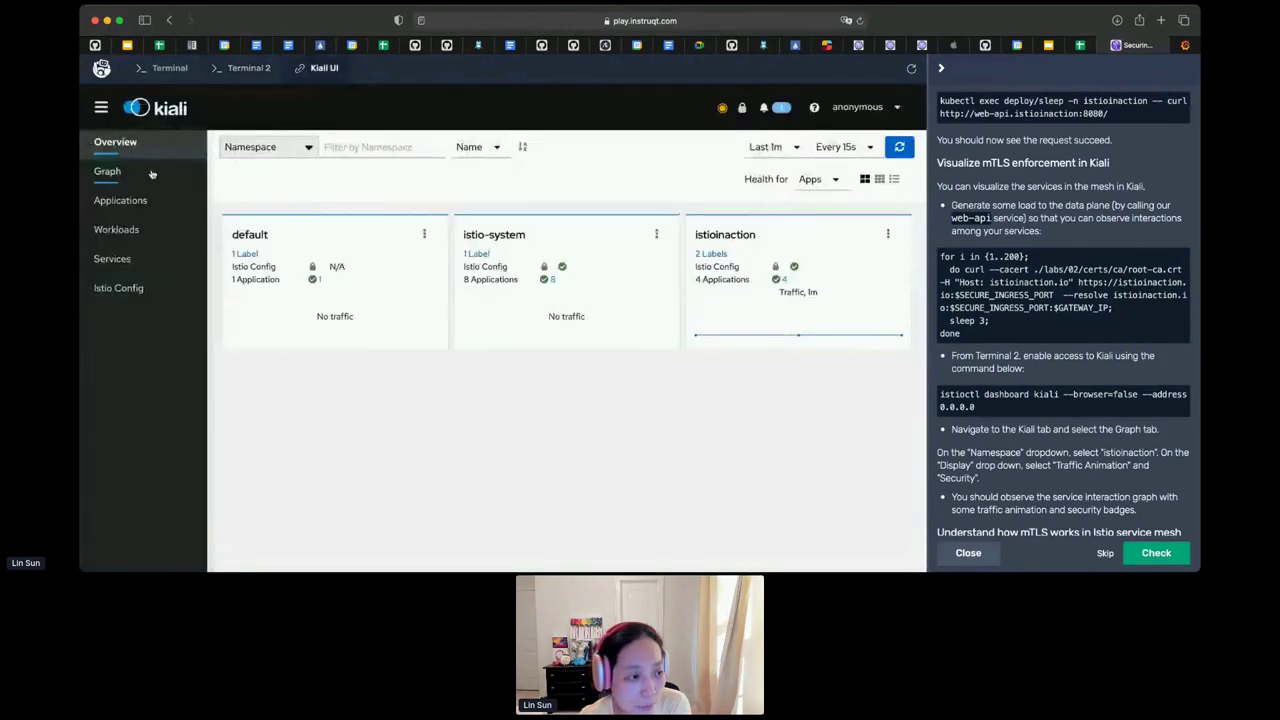
pyautogui.click(149, 173)
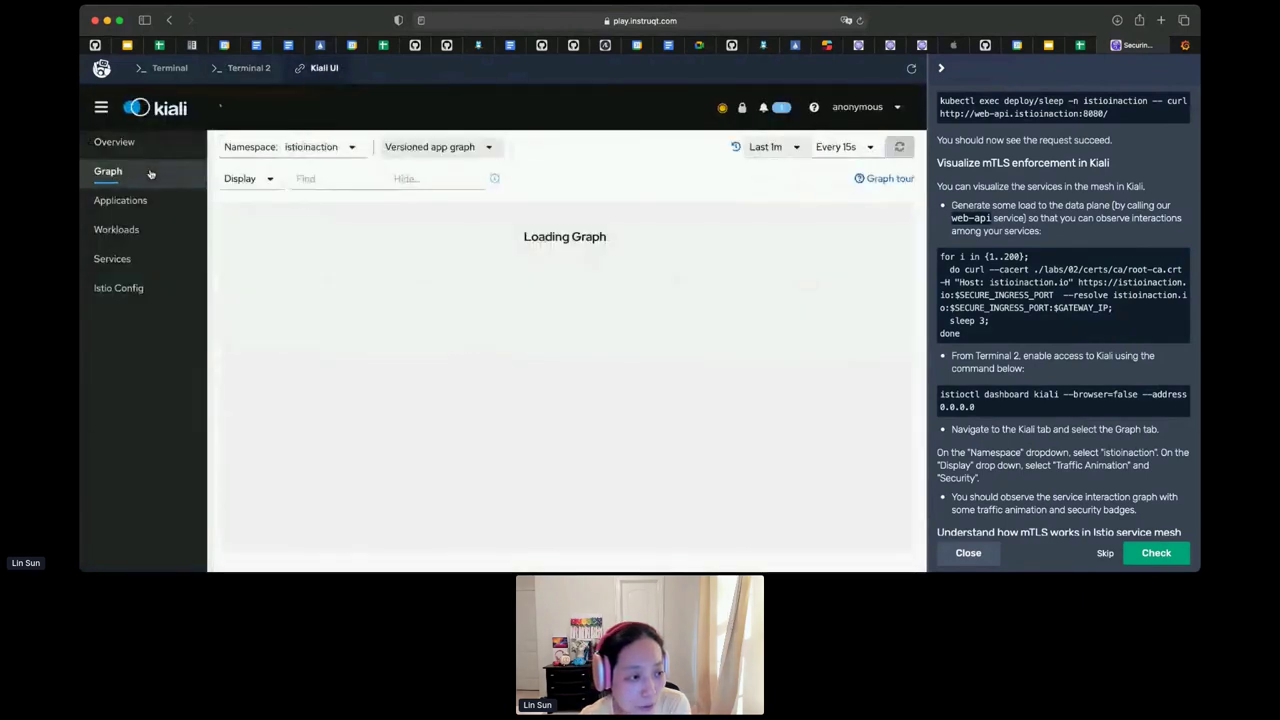
pyautogui.click(286, 155)
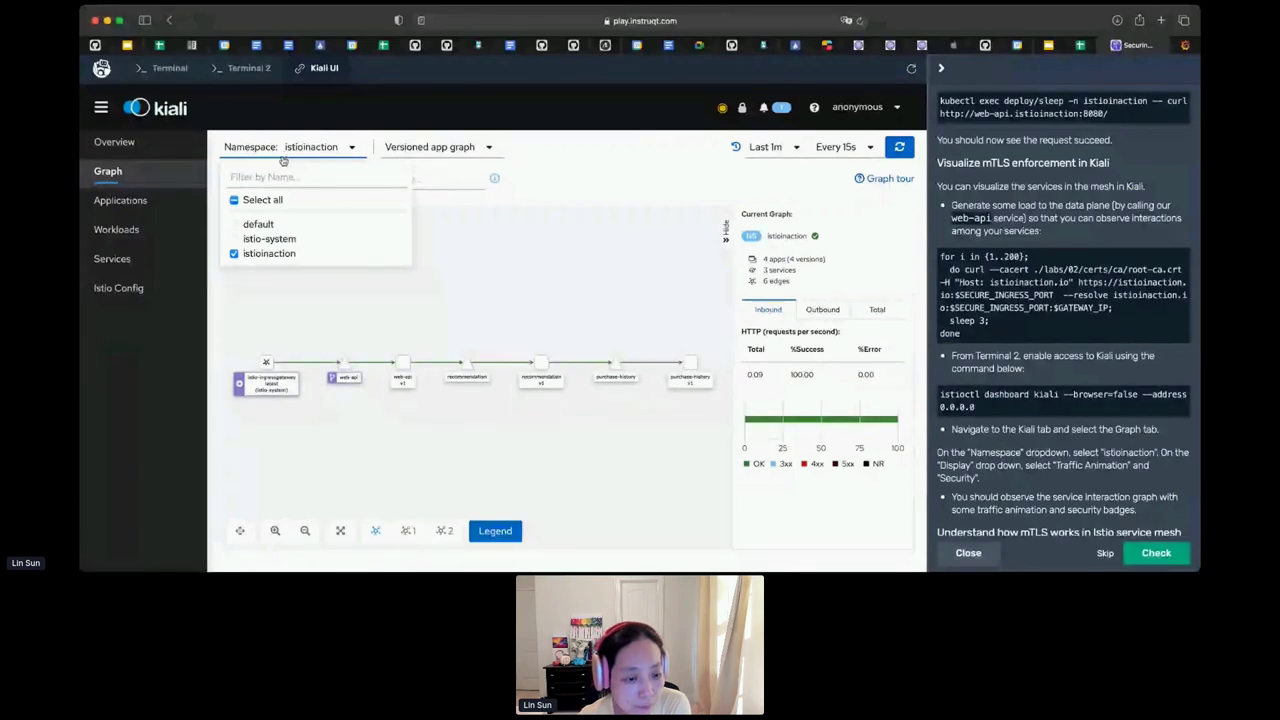
pyautogui.click(286, 152)
pyautogui.click(267, 179)
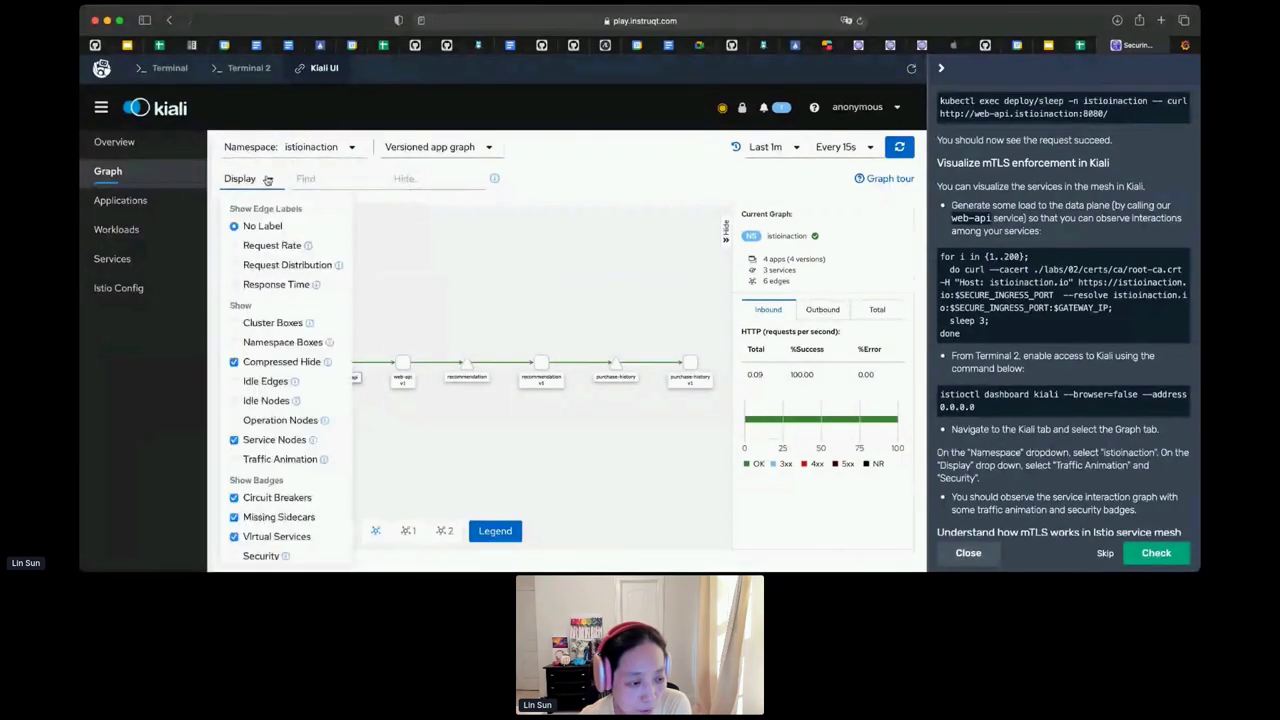
pyautogui.click(234, 459)
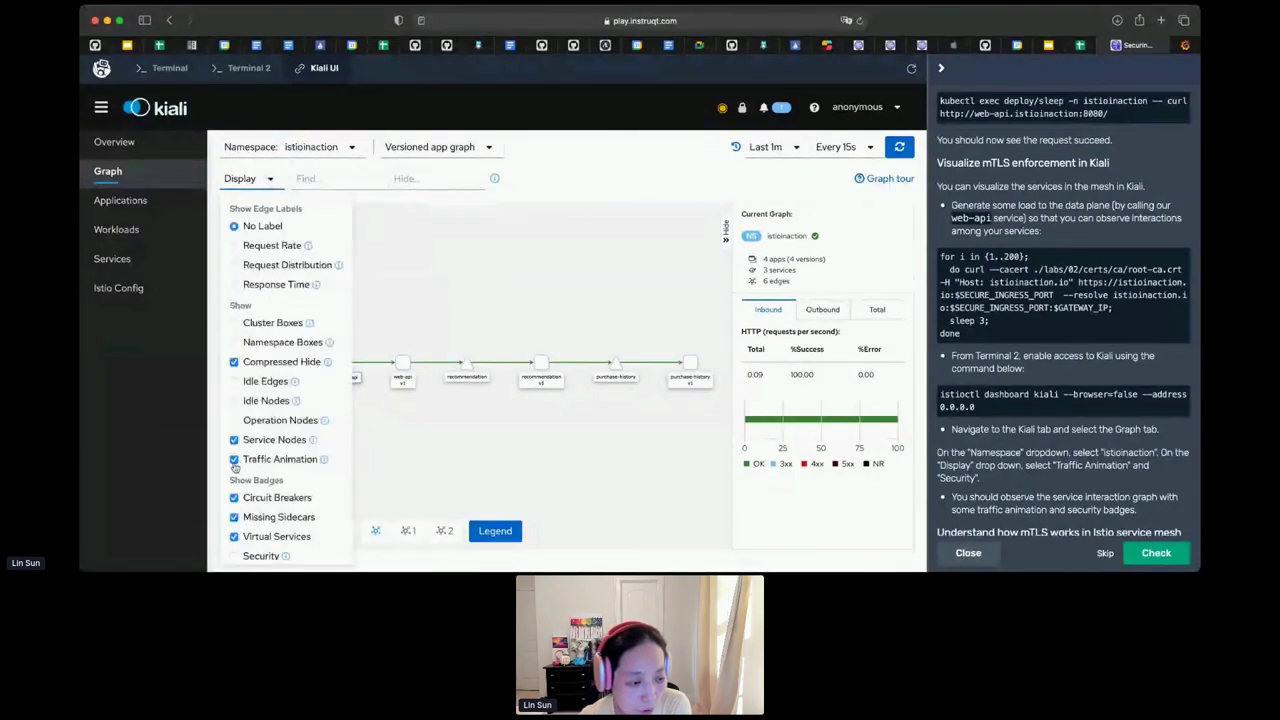
pyautogui.click(235, 556)
# - Inspect the mTLS details of the graph edge between istio-ingressgateway and web-api
pyautogui.scroll(-1, 1075, 420)
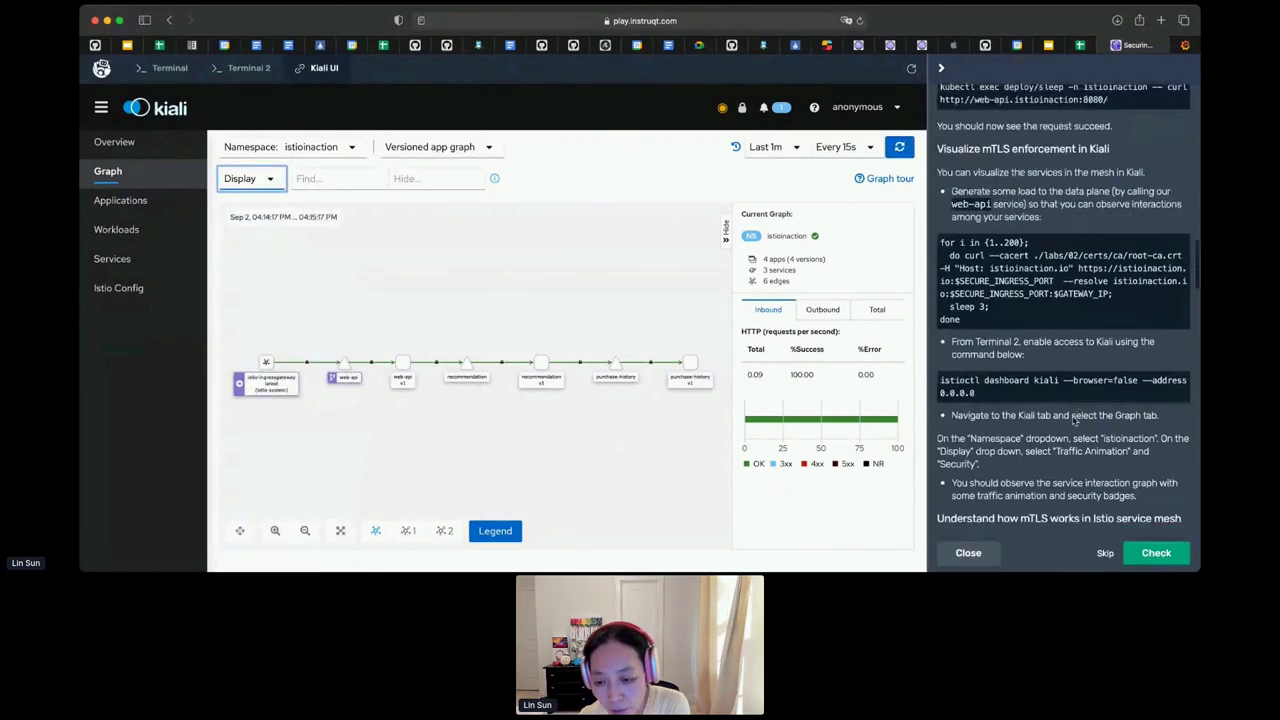
pyautogui.scroll(-3, 1075, 420)
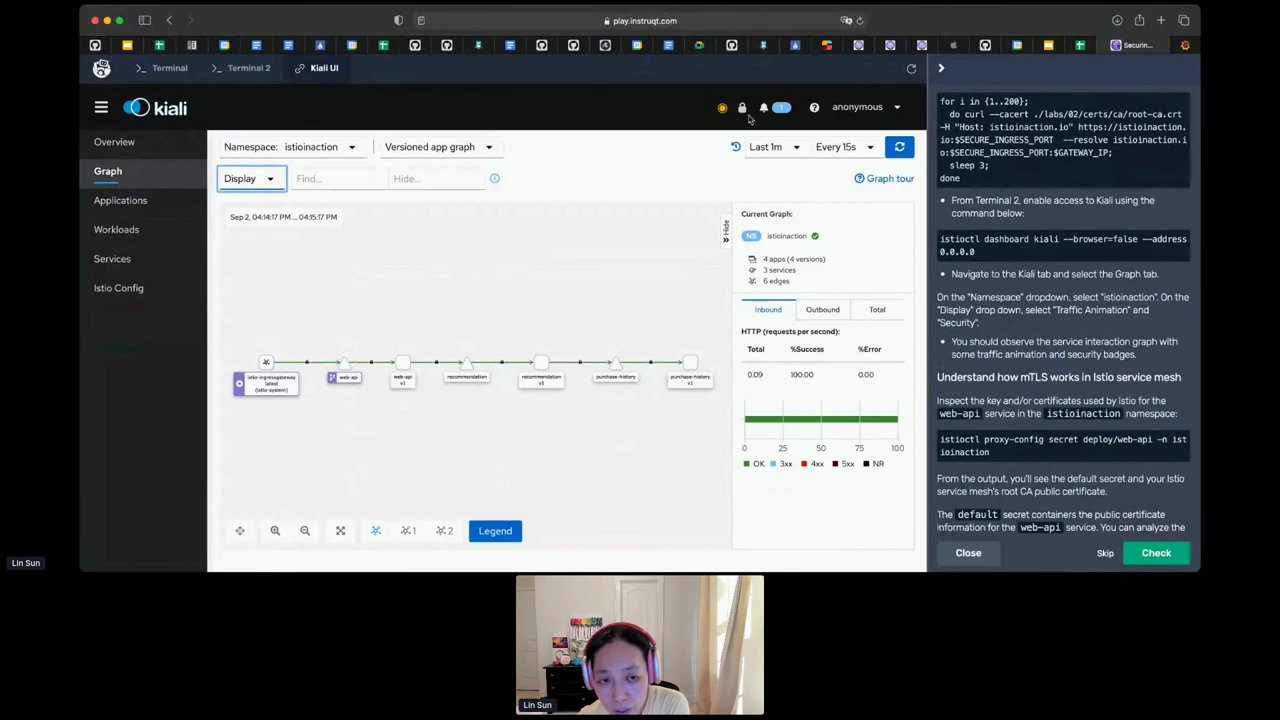
pyautogui.moveTo(725, 111)
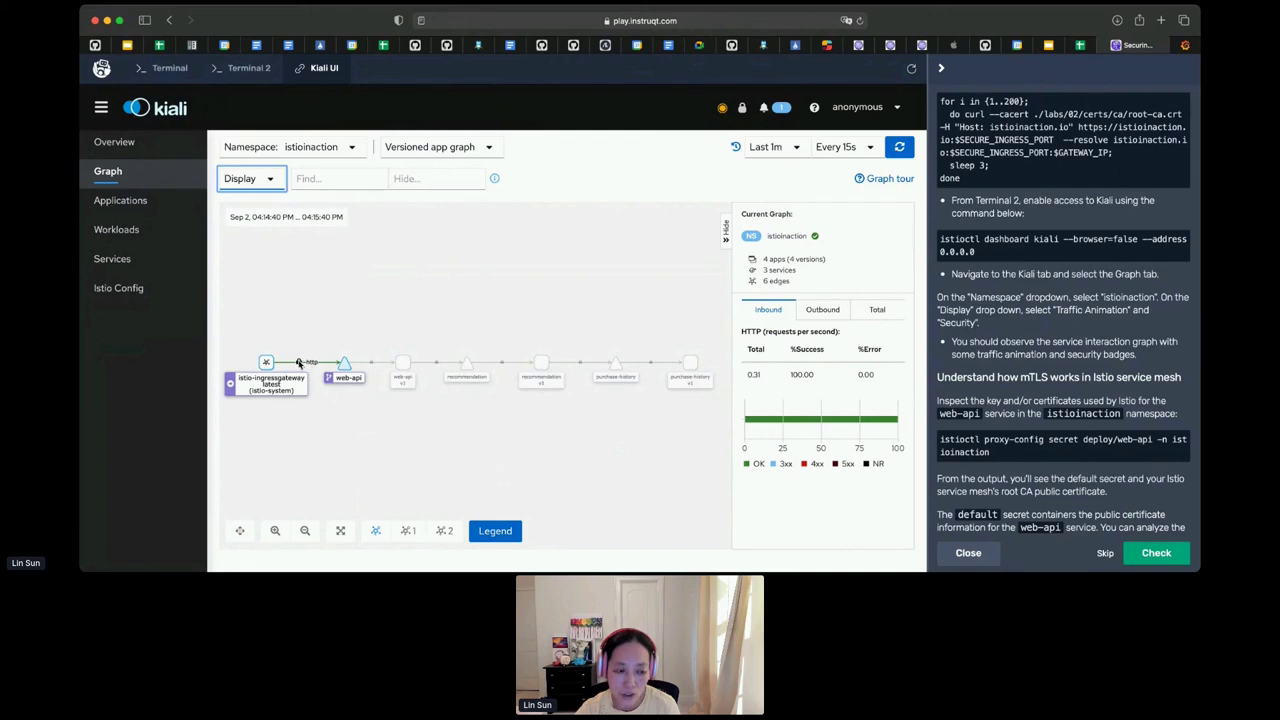
pyautogui.click(298, 363)
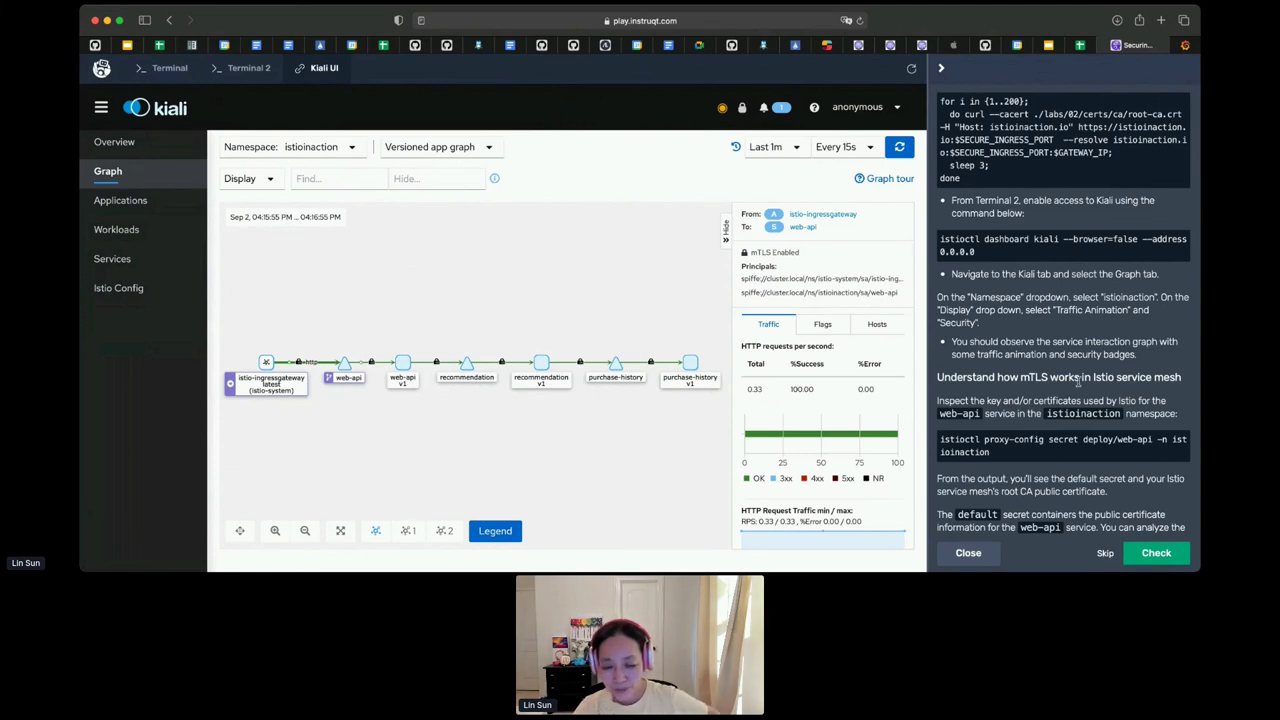
# - Stop the Kiali dashboard command running in Terminal 2
pyautogui.scroll(-1, 1078, 380)
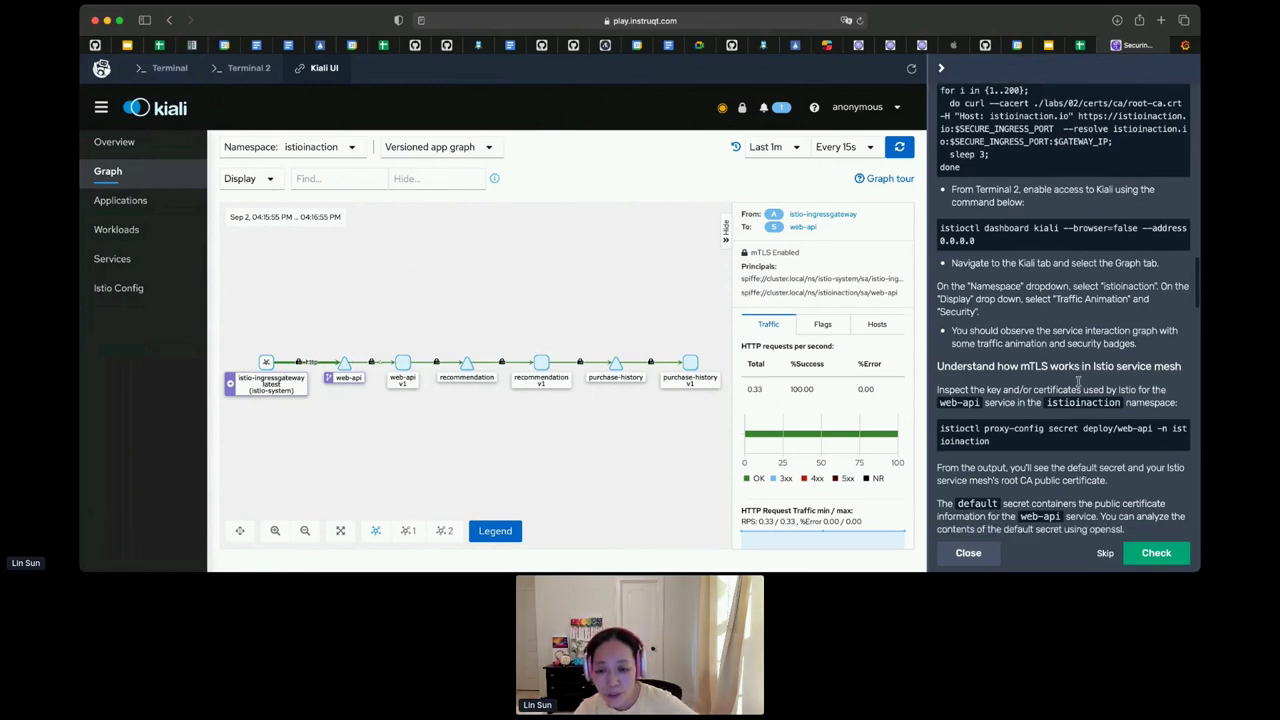
pyautogui.scroll(-3, 1078, 380)
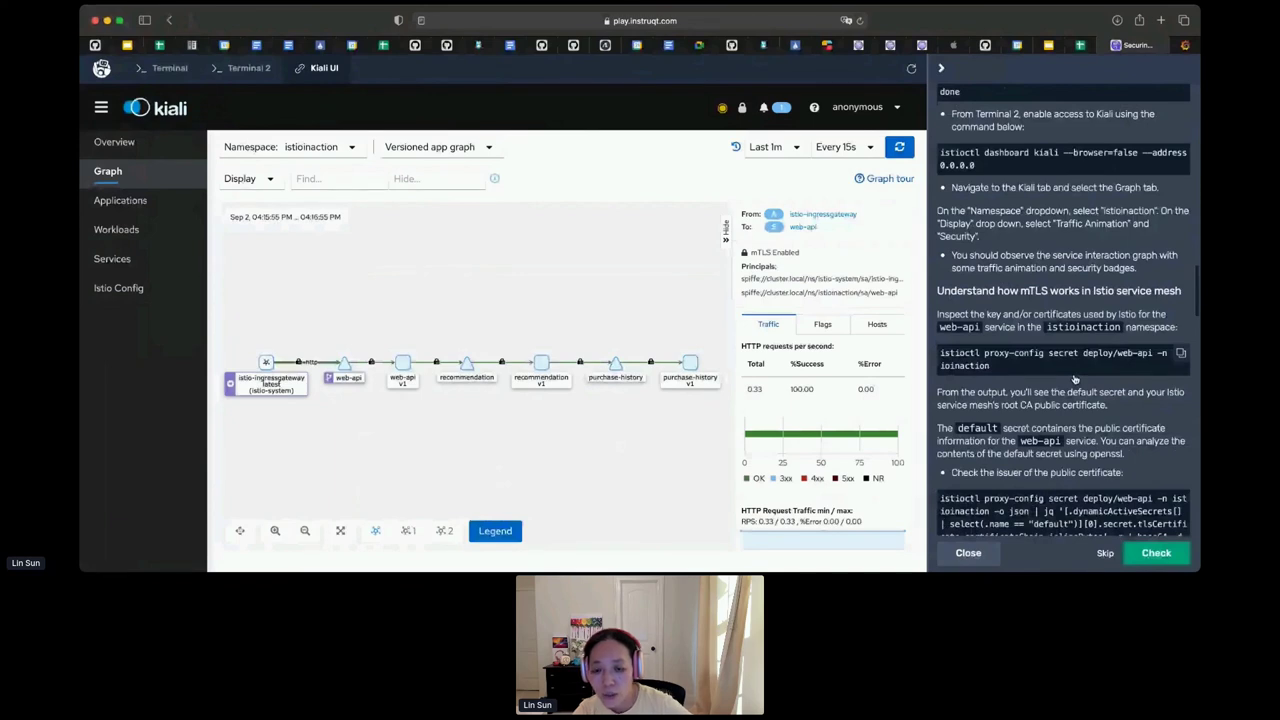
pyautogui.scroll(-2, 1048, 328)
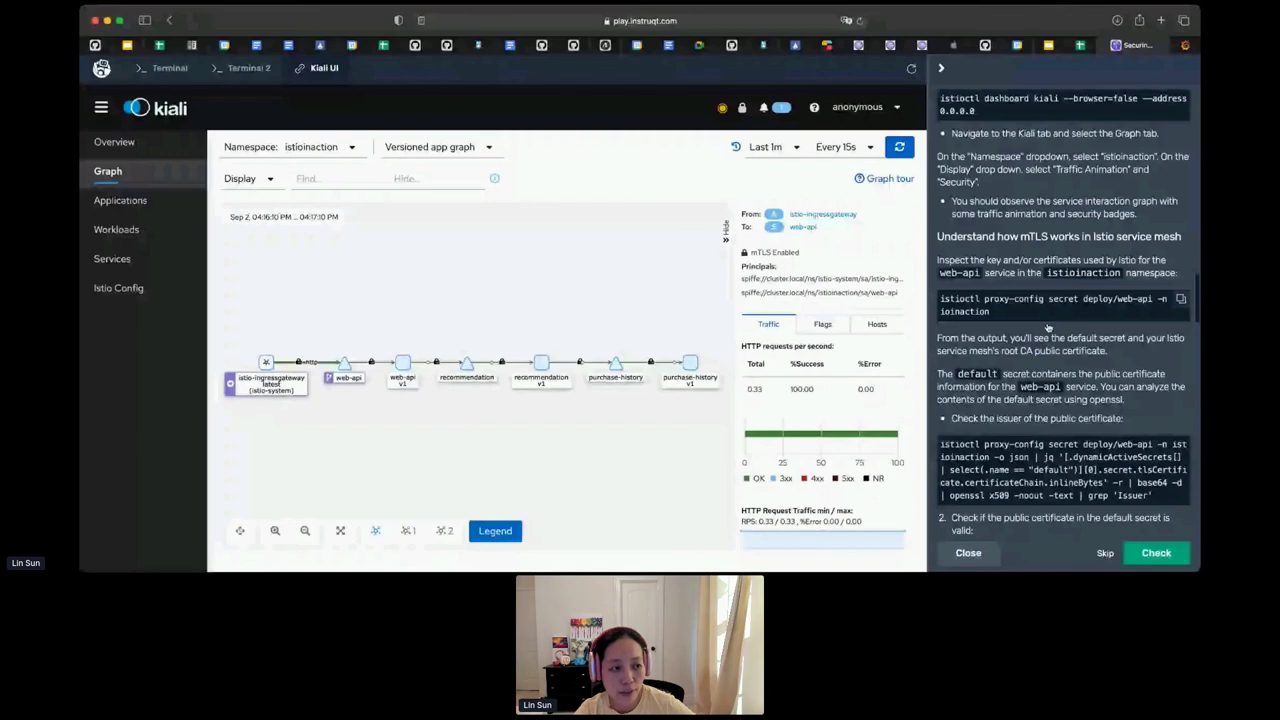
pyautogui.click(169, 68)
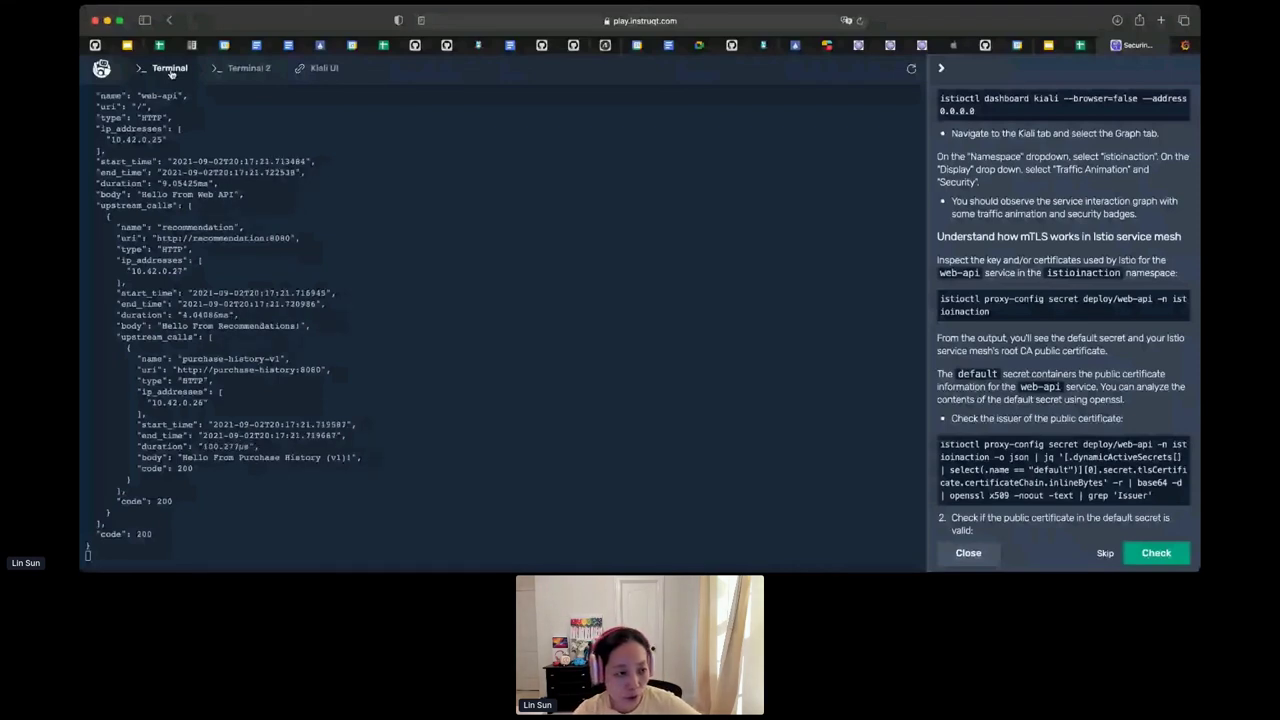
pyautogui.click(250, 67)
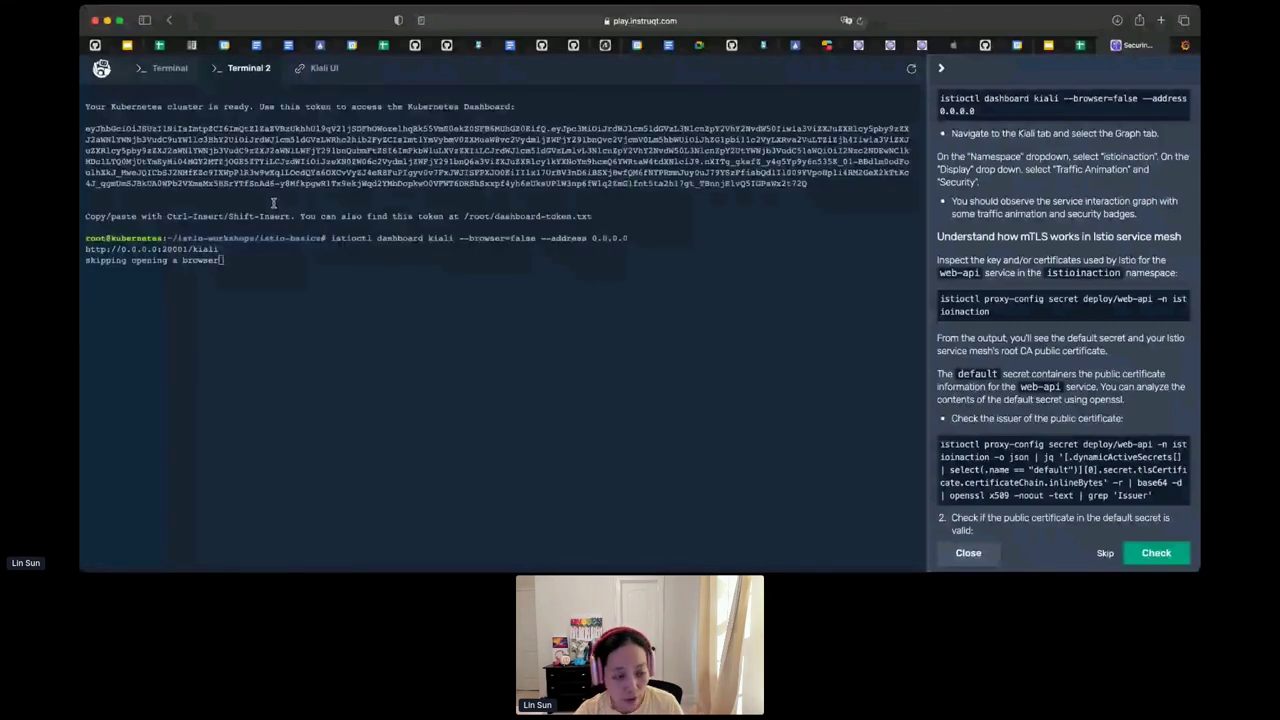
pyautogui.hotkey('ctrl', 'c')
# - List the key and certificates used by web-api with "istioctl proxy-config secret deploy/web-api -n istioinaction"
pyautogui.click(1060, 304)
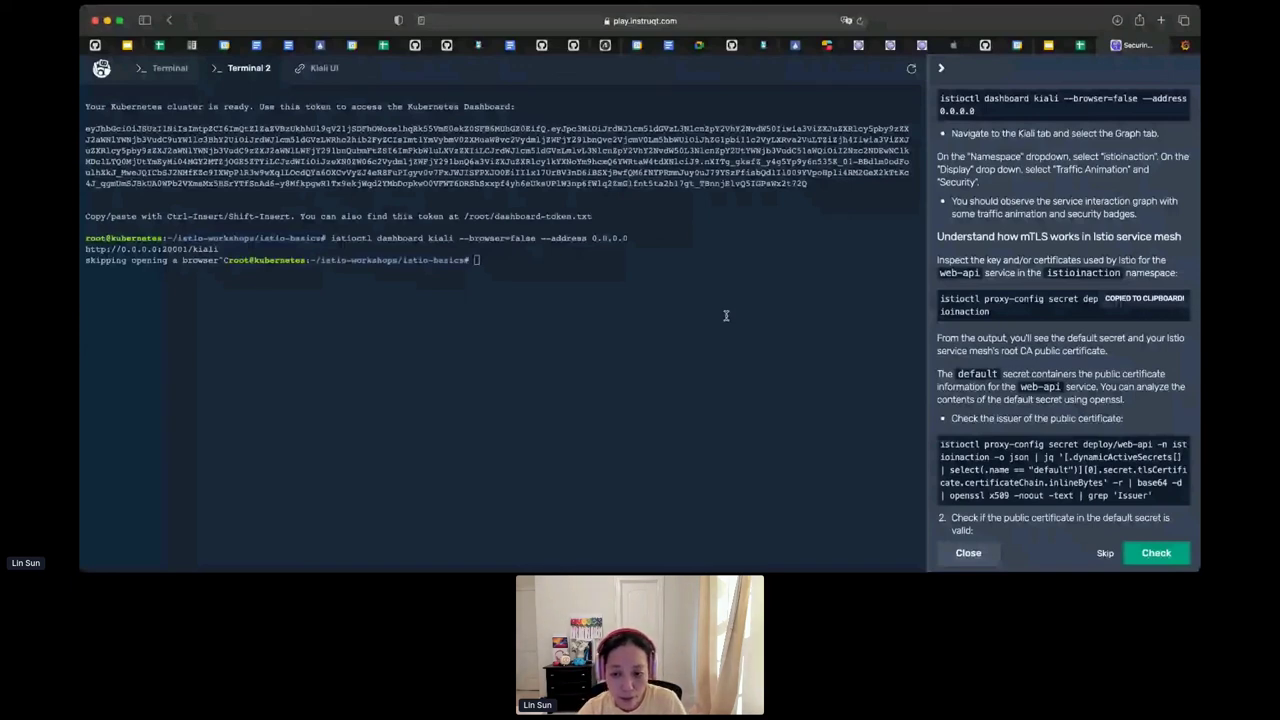
pyautogui.click(696, 315)
pyautogui.press('super+v')
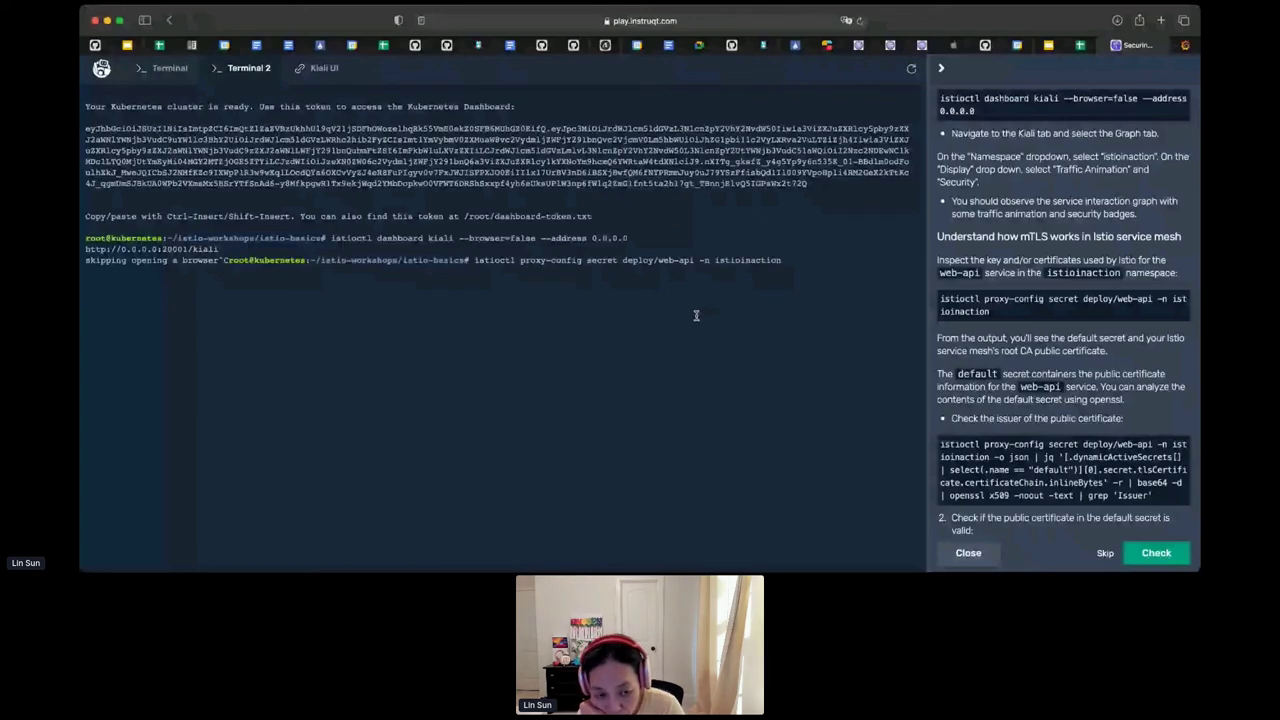
pyautogui.press('Return')
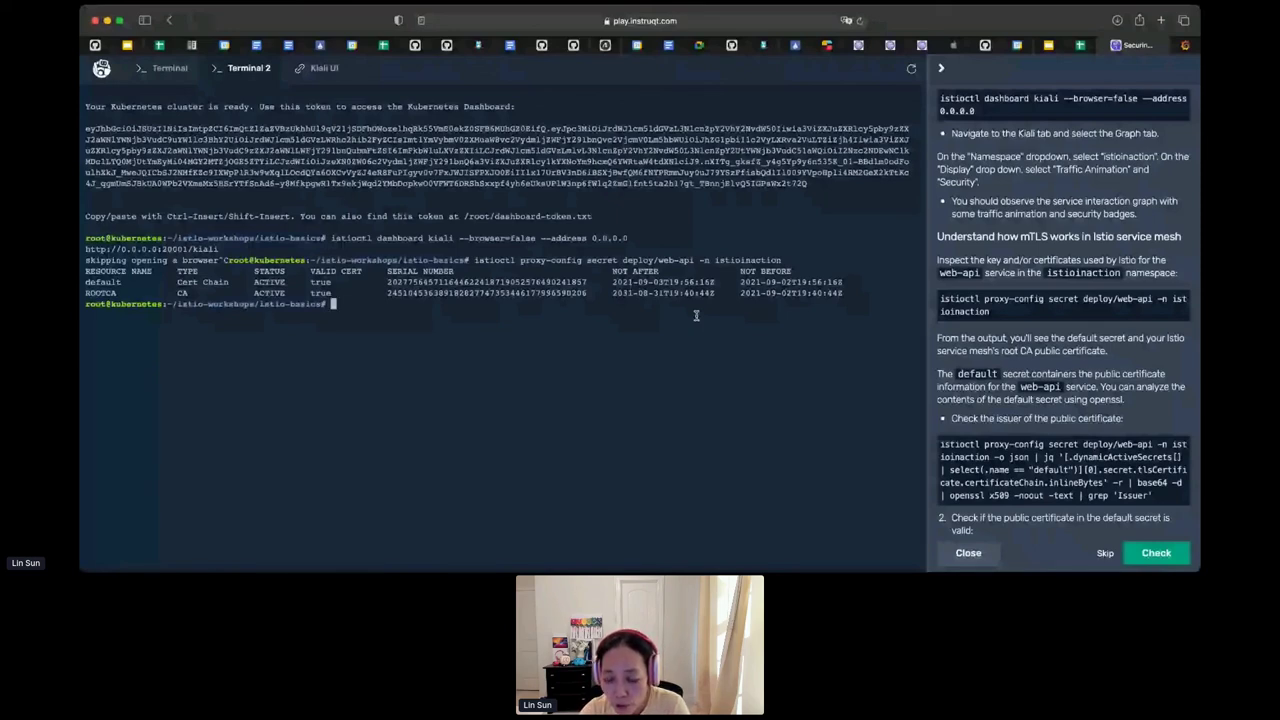
# - Check web-api's default certificate issuer by running the lab's proxy-config secret, jq and openssl pipeline with "grep 'Issuer'", and highlight the issuer value
pyautogui.scroll(-2, 1108, 396)
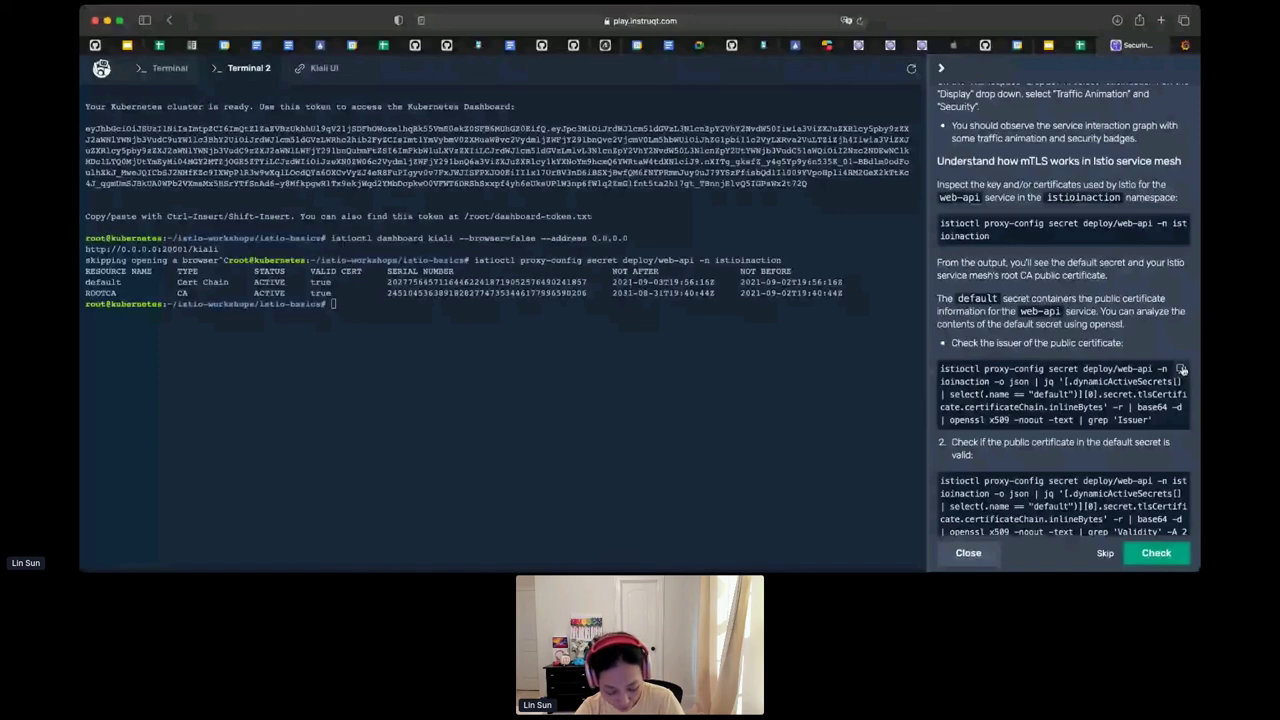
pyautogui.click(584, 389)
pyautogui.press('super+v')
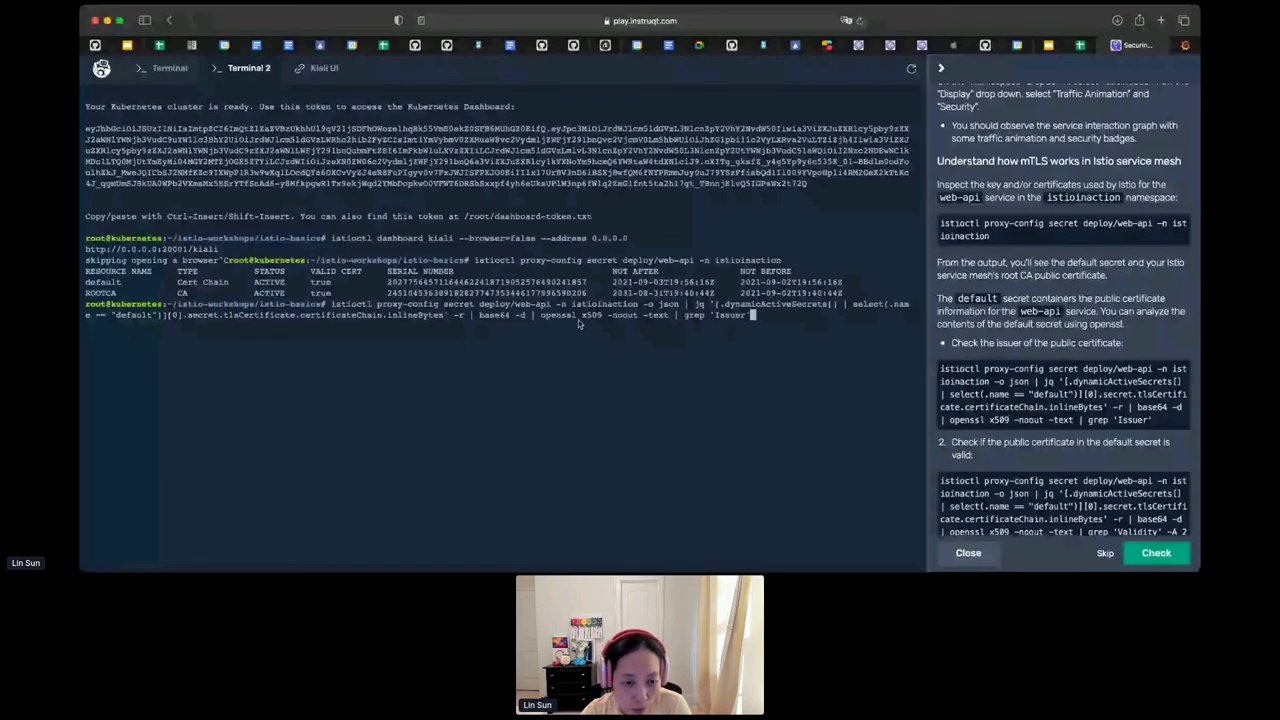
pyautogui.press('Return')
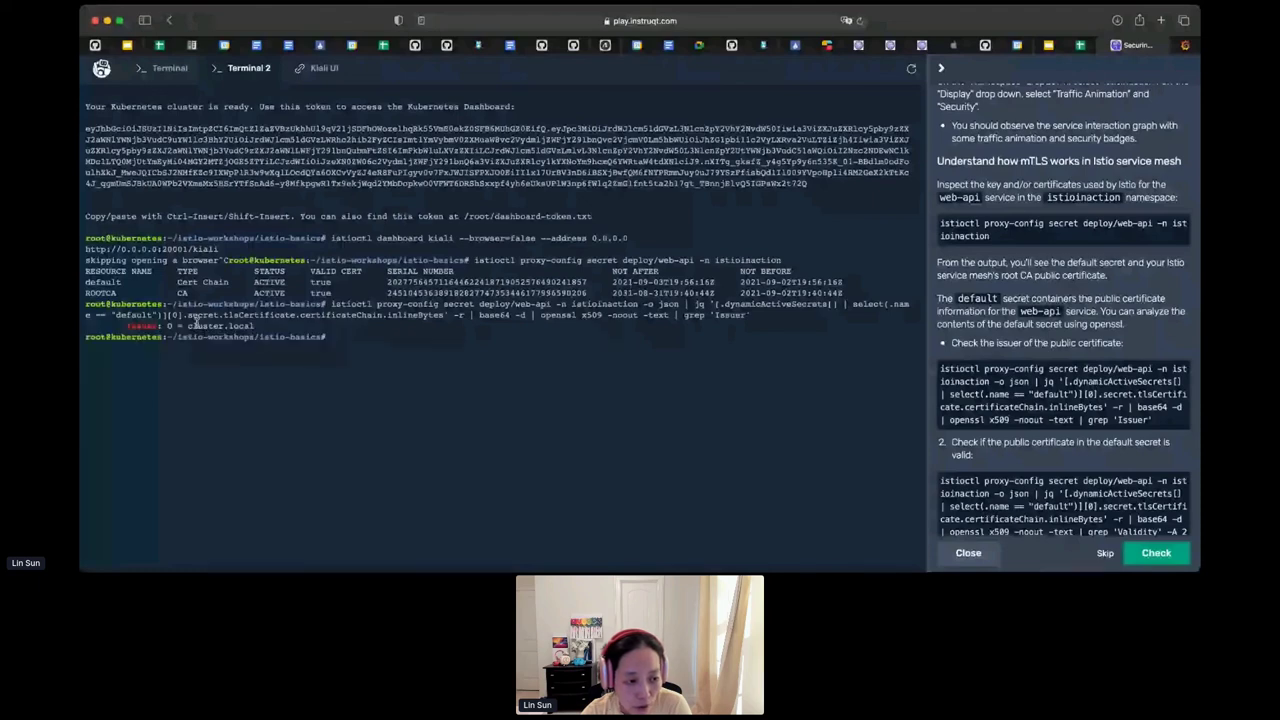
pyautogui.doubleClick(197, 325)
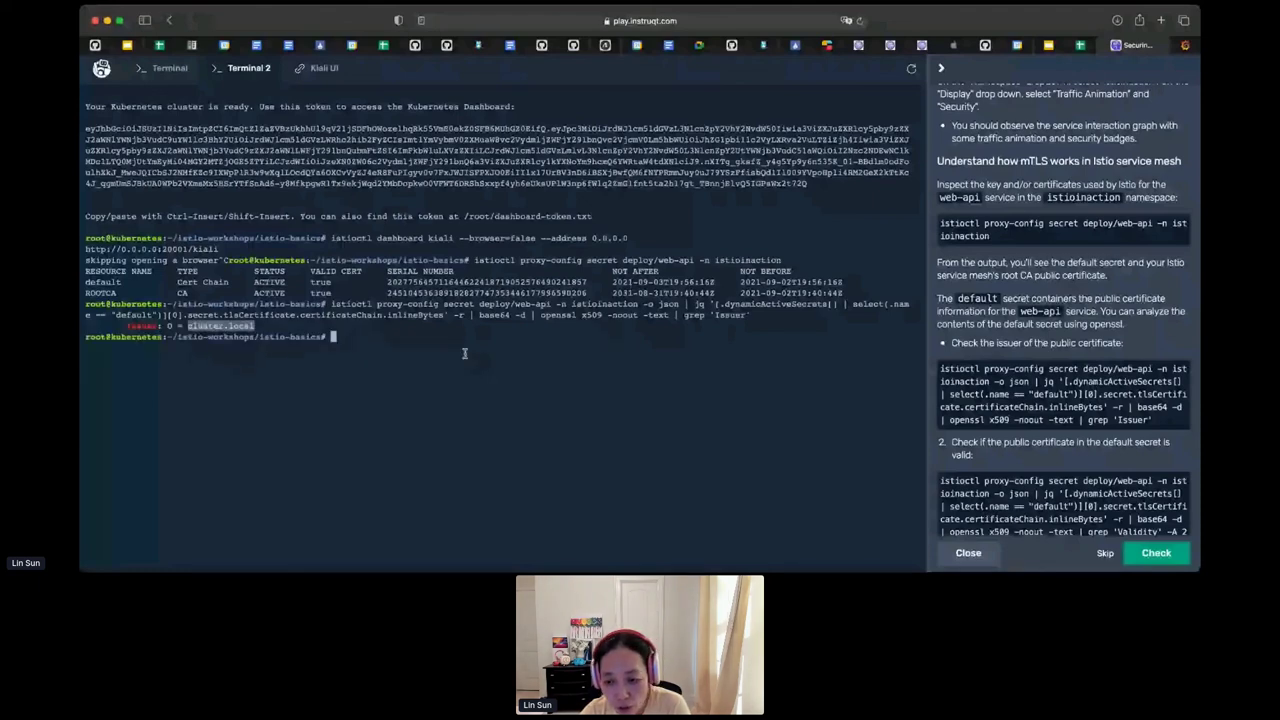
# - Check the default certificate's validity by running the lab's openssl pipeline with "grep 'Validity' -A 2", and highlight the Not Before and Not After dates
pyautogui.scroll(-3, 1147, 377)
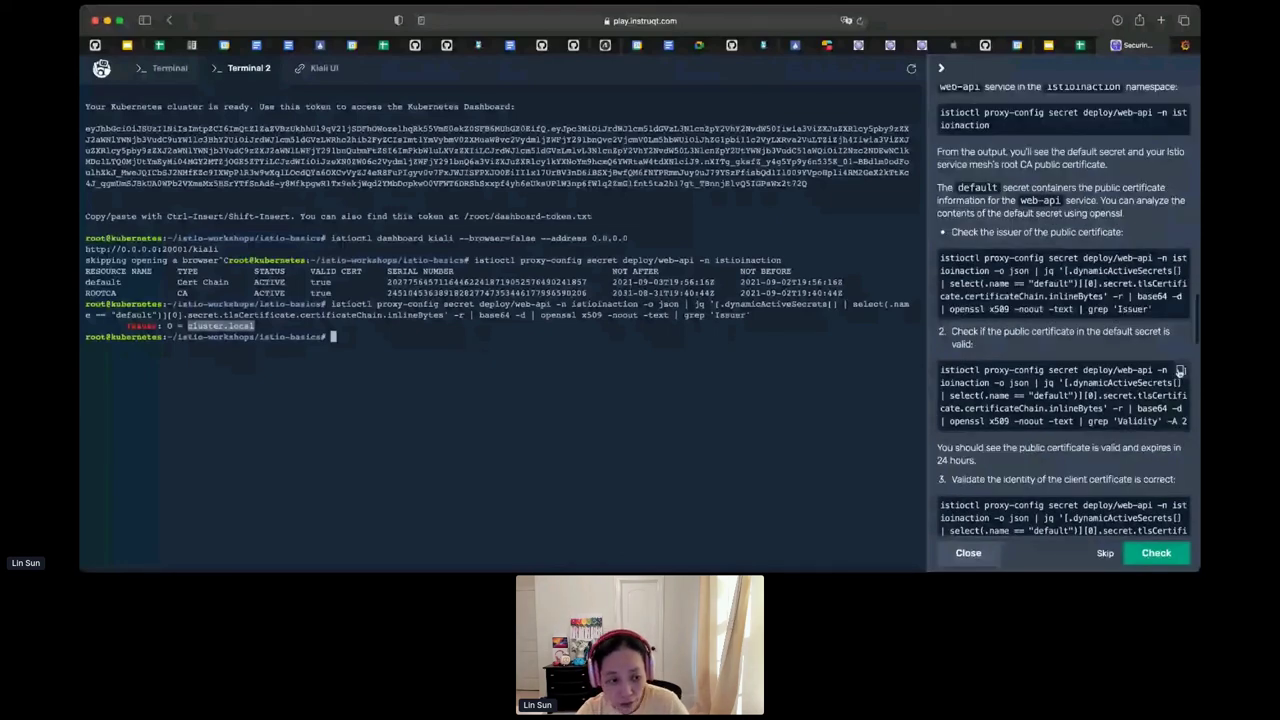
pyautogui.click(1180, 370)
pyautogui.press('super+v')
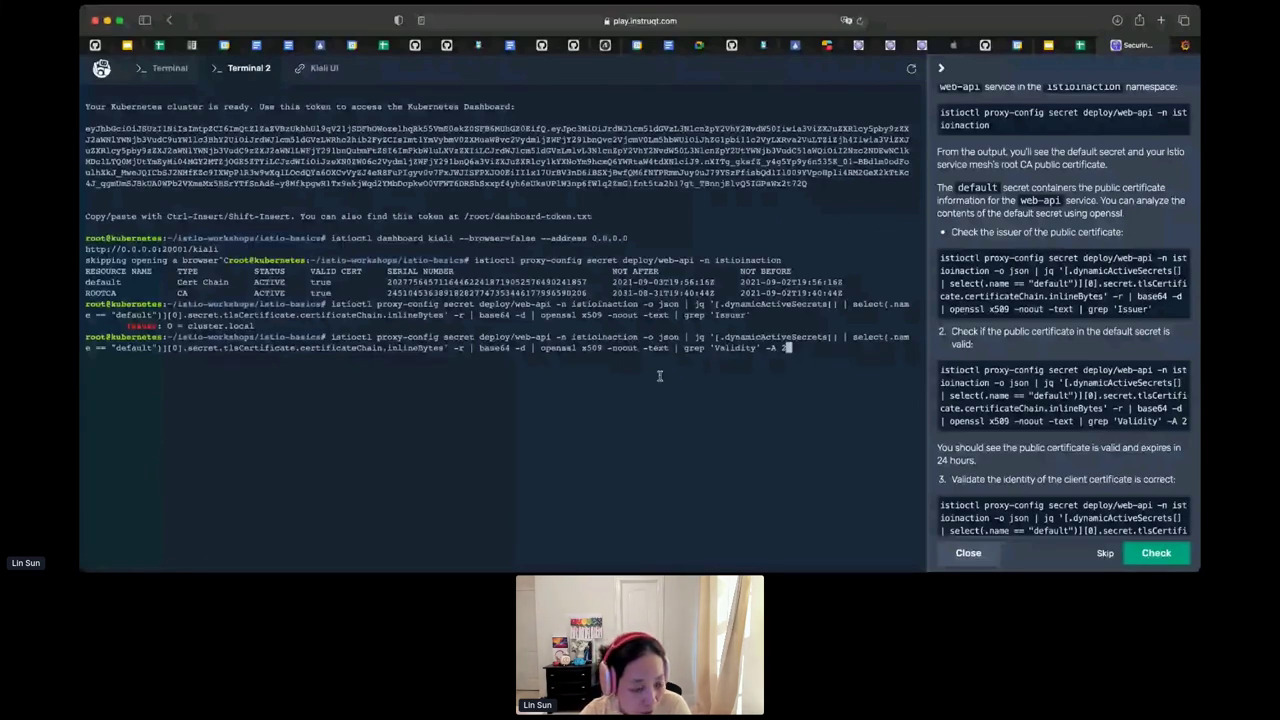
pyautogui.press('Return')
pyautogui.moveTo(659, 376); pyautogui.dragTo(135, 370)
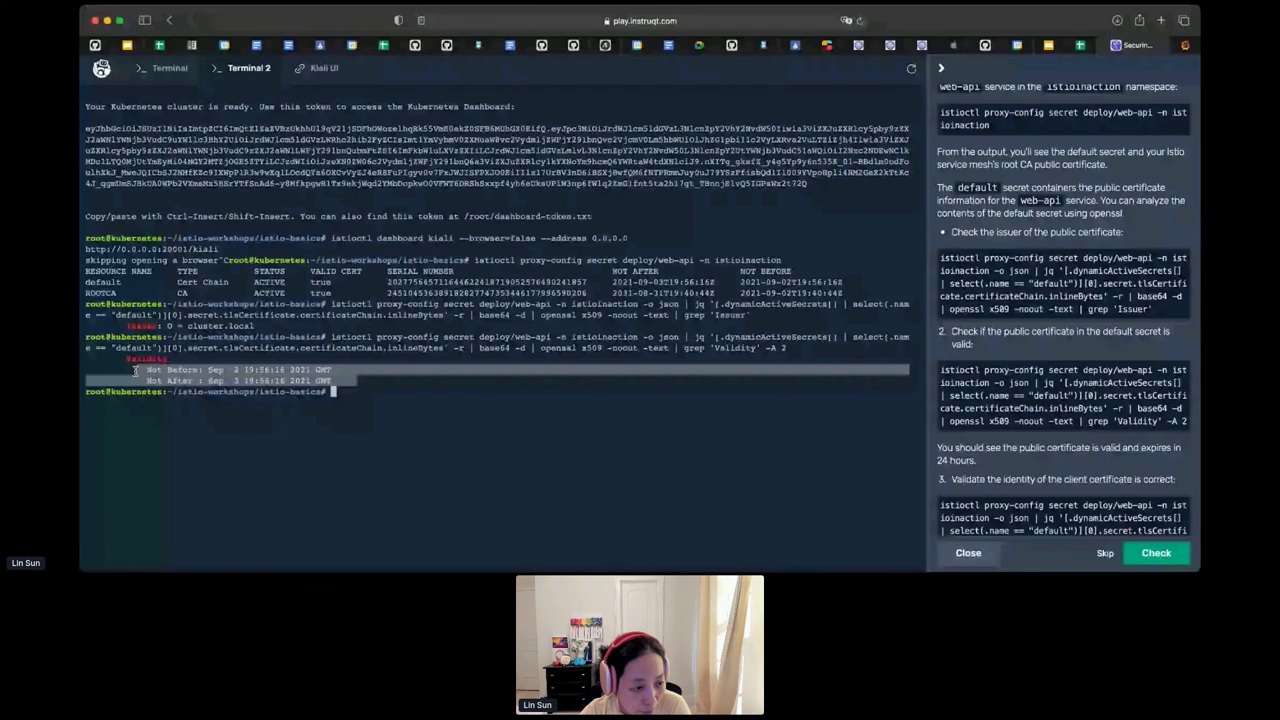